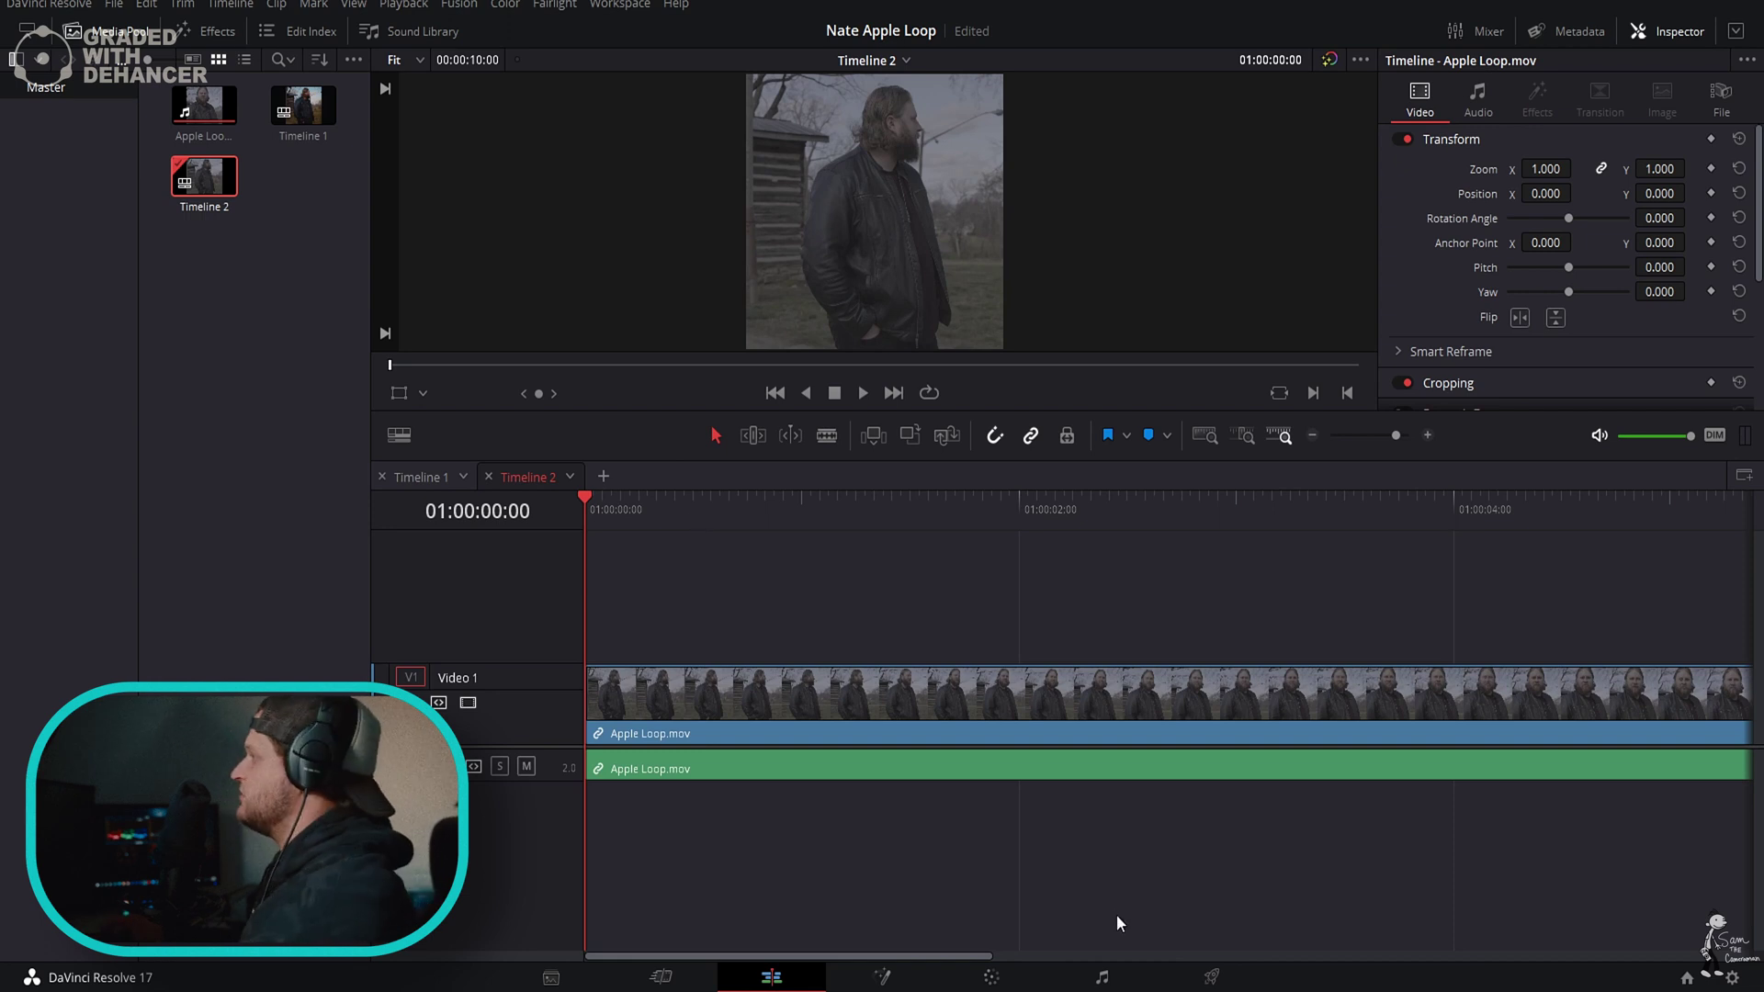
# On the Color page, hide the LUT and Effects panels and widen the node editor.
pyautogui.press('space')
pyautogui.click(980, 979)
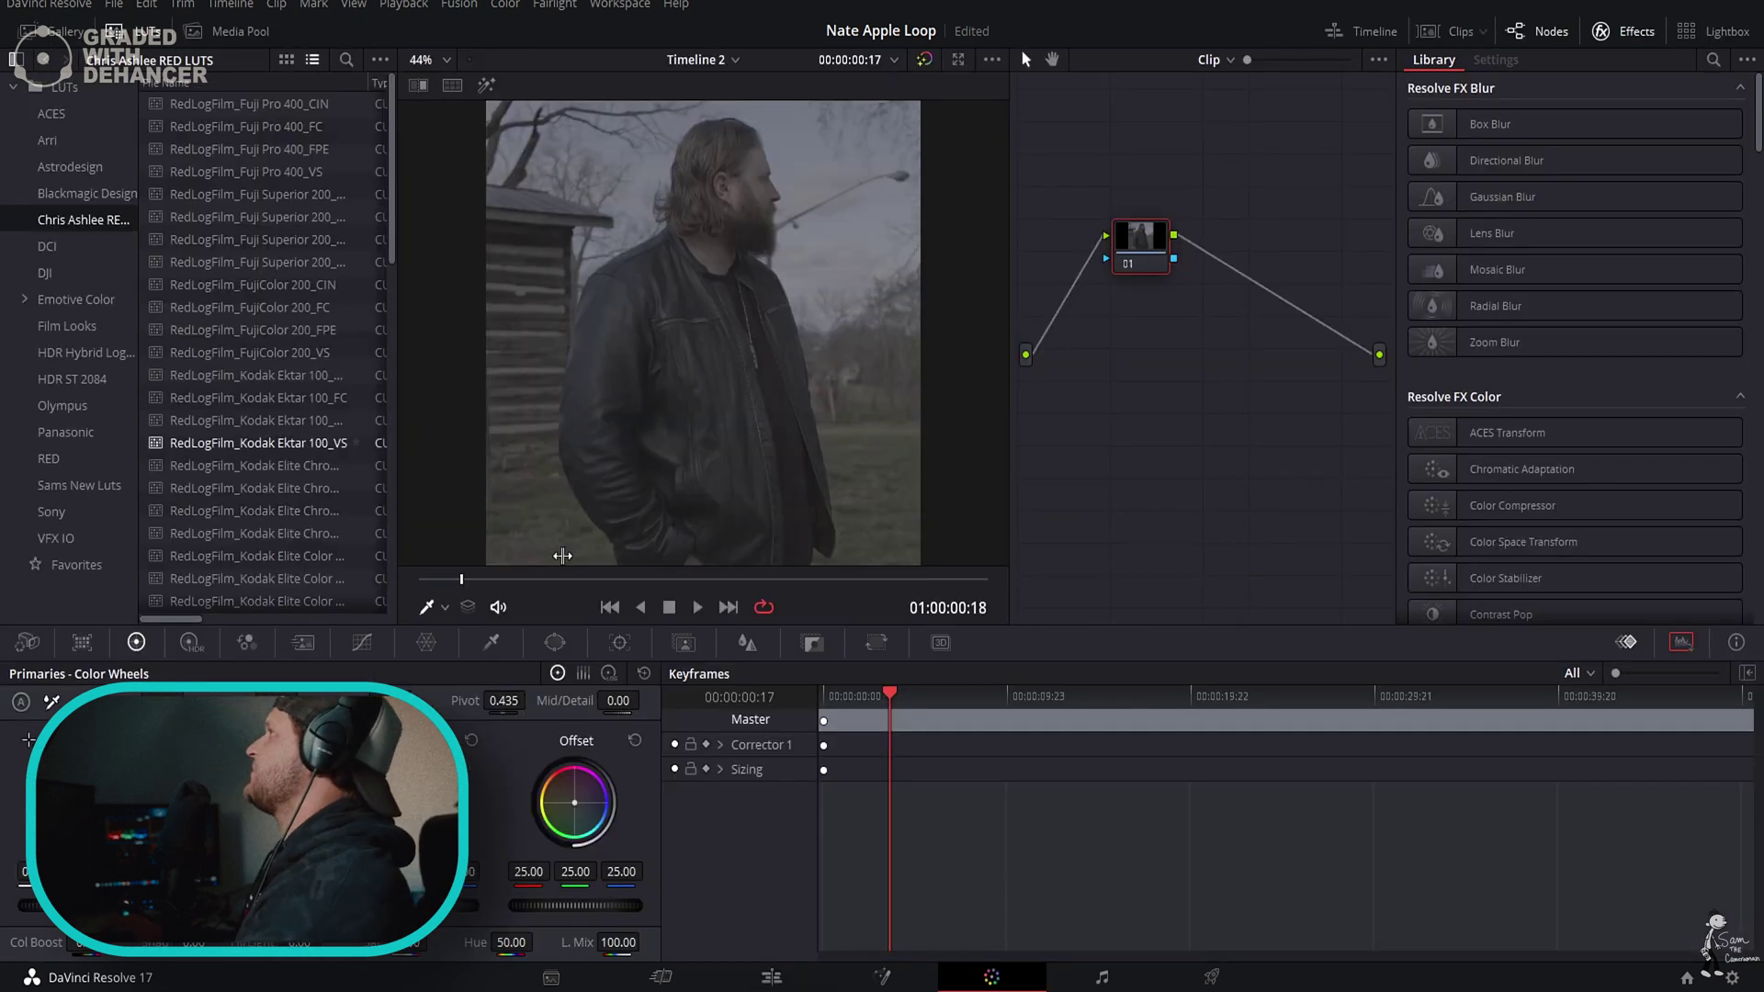
pyautogui.click(115, 31)
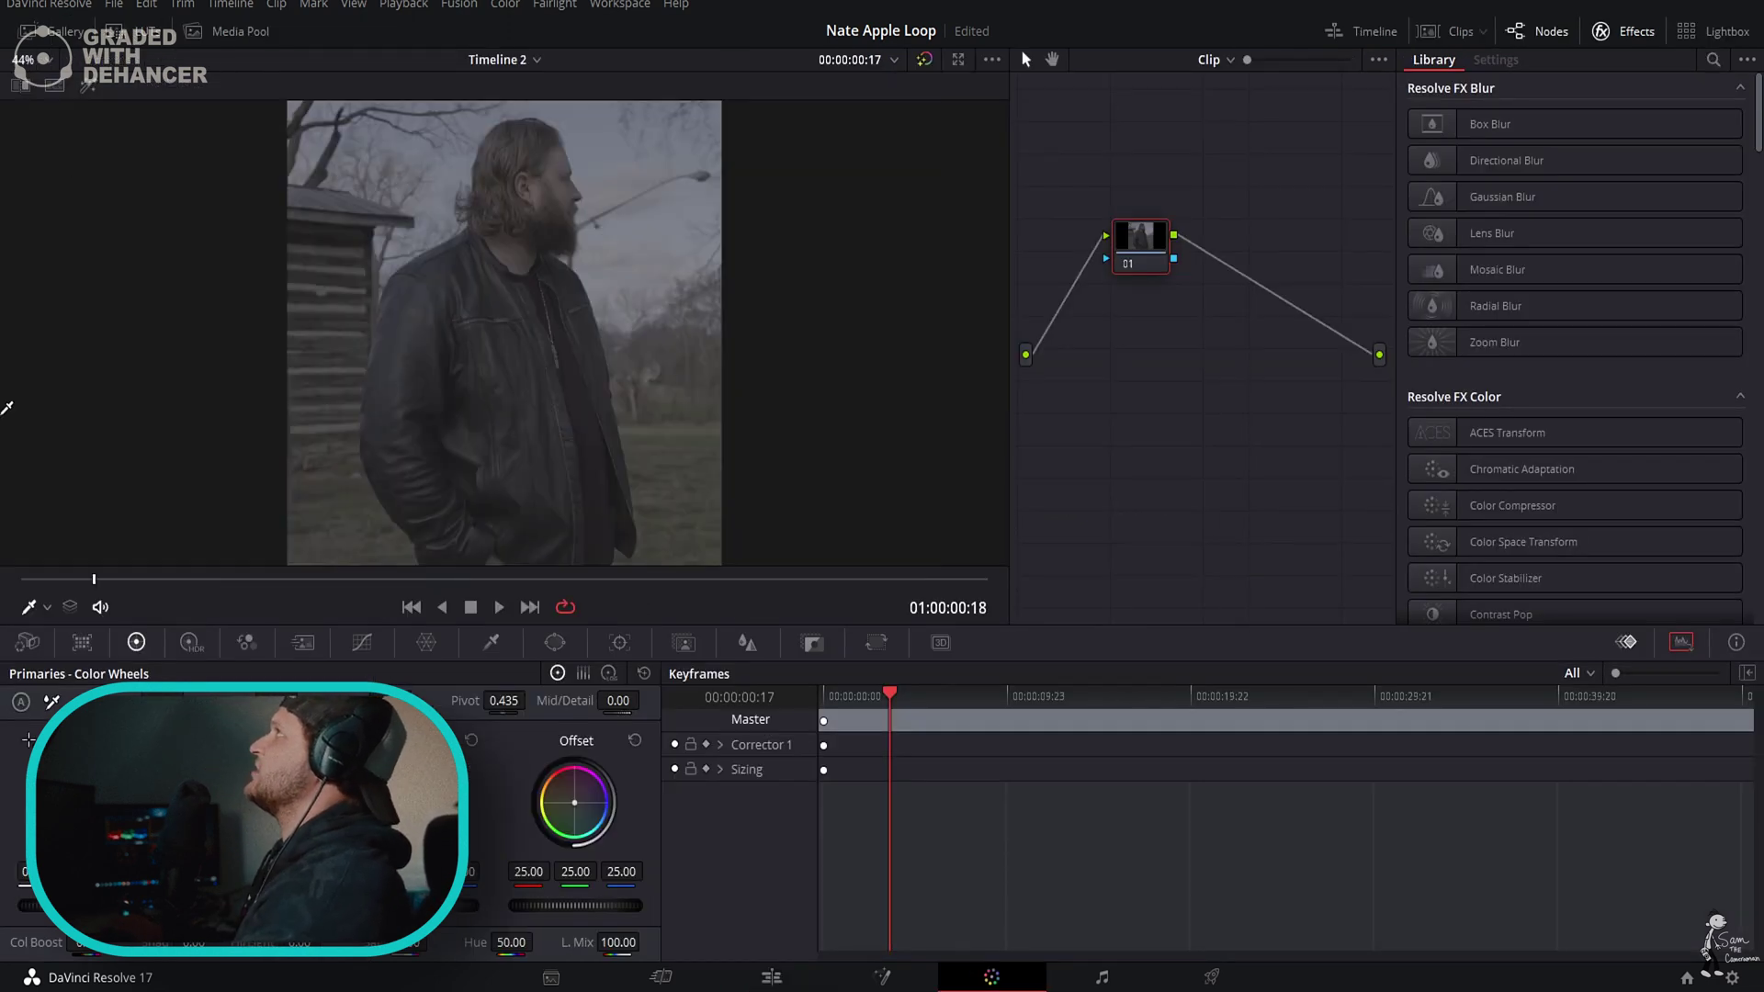
pyautogui.click(1623, 31)
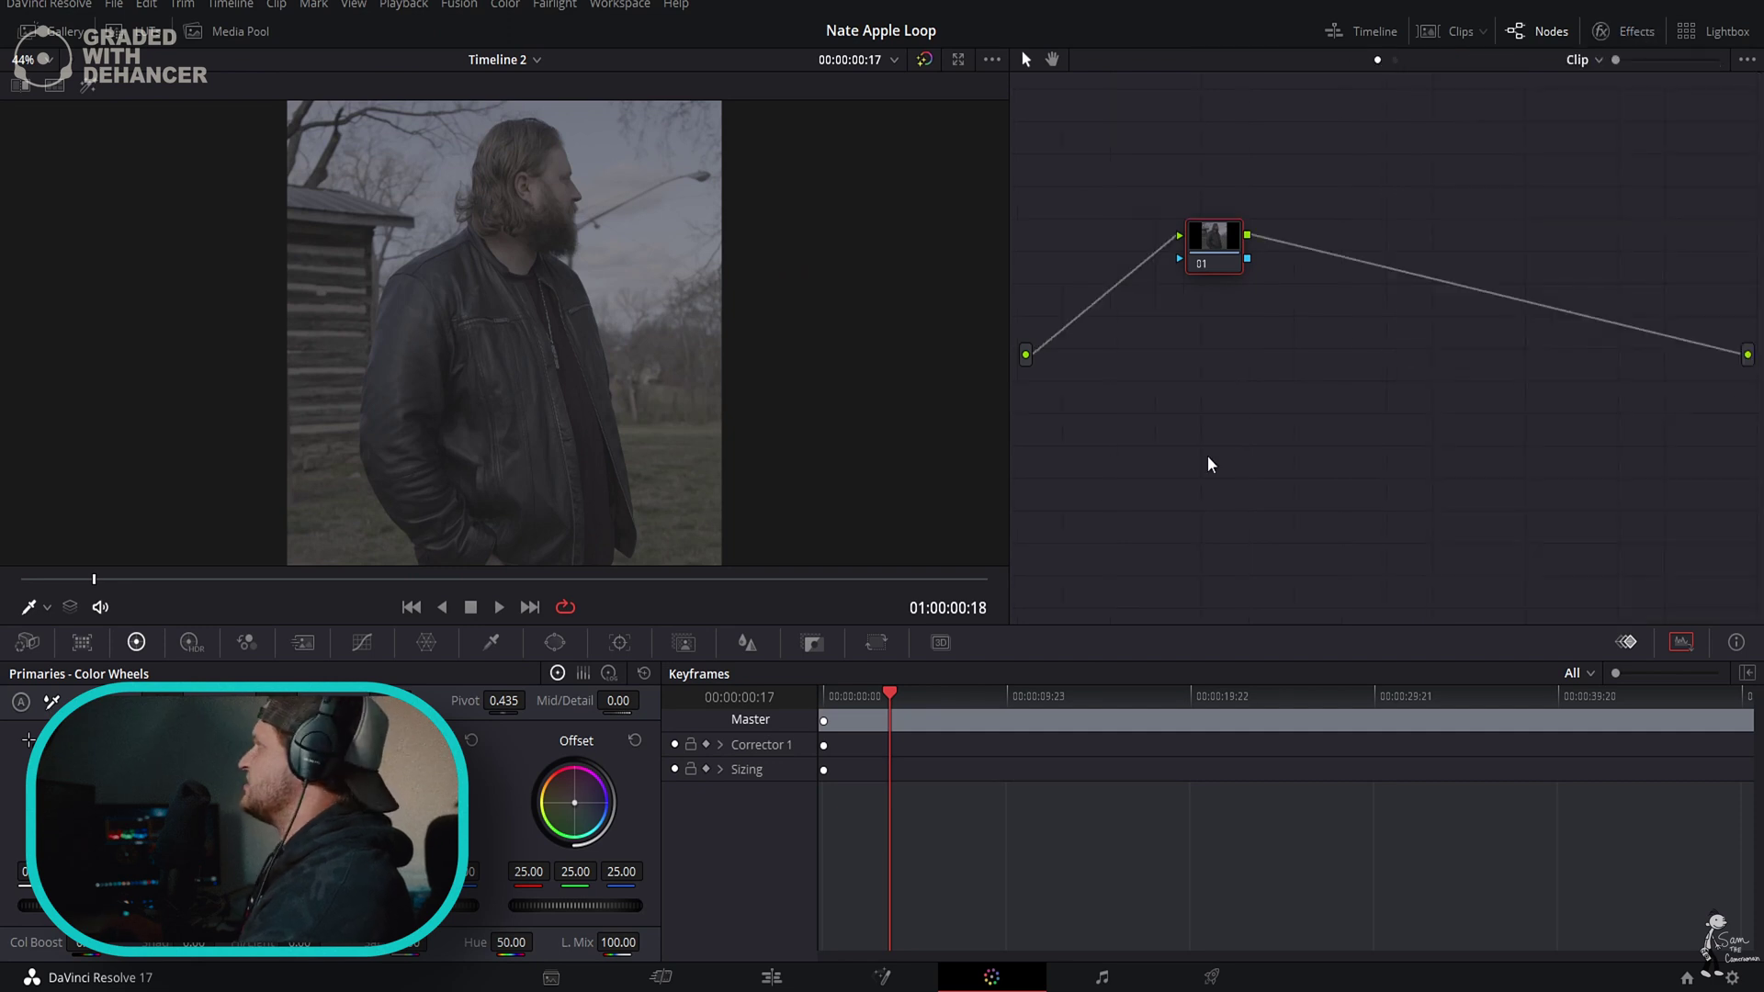
pyautogui.moveTo(1008, 425); pyautogui.dragTo(903, 423)
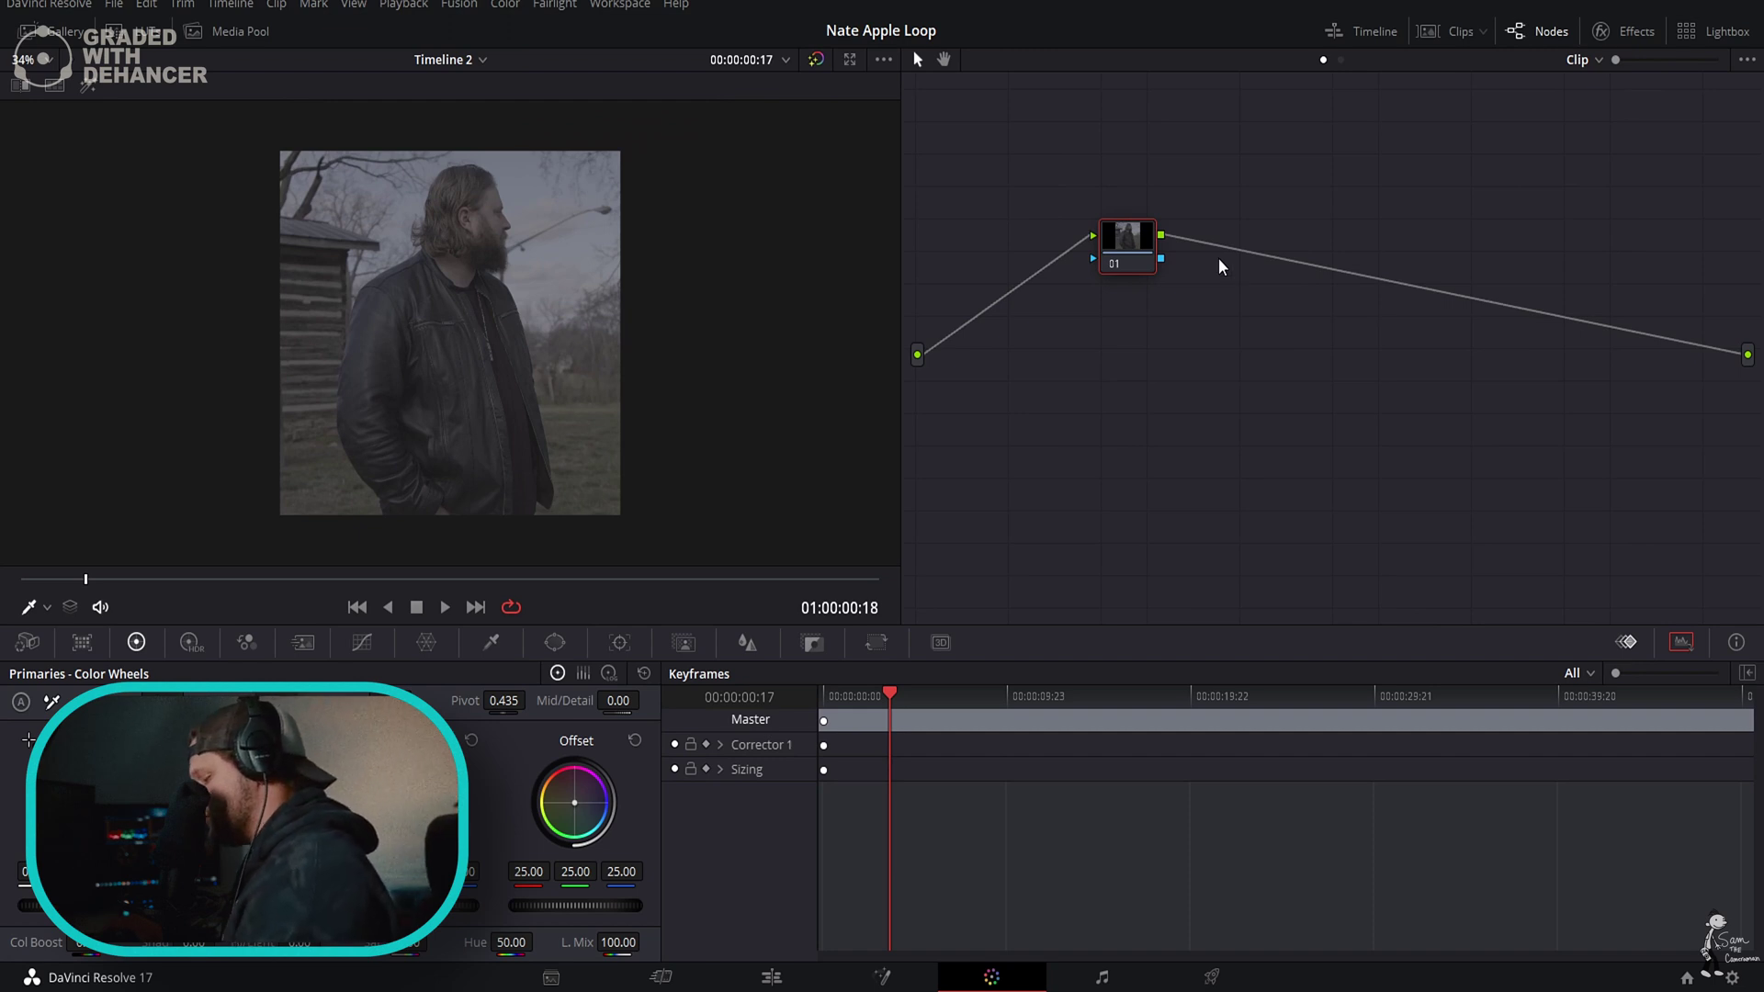
# Add serial nodes up to 07 with Alt+S and arrange them, placing node 07 below.
pyautogui.hotkey('alt', 's')
pyautogui.hotkey('alt', 's')
pyautogui.hotkey('alt', 's')
pyautogui.hotkey('alt', 's')
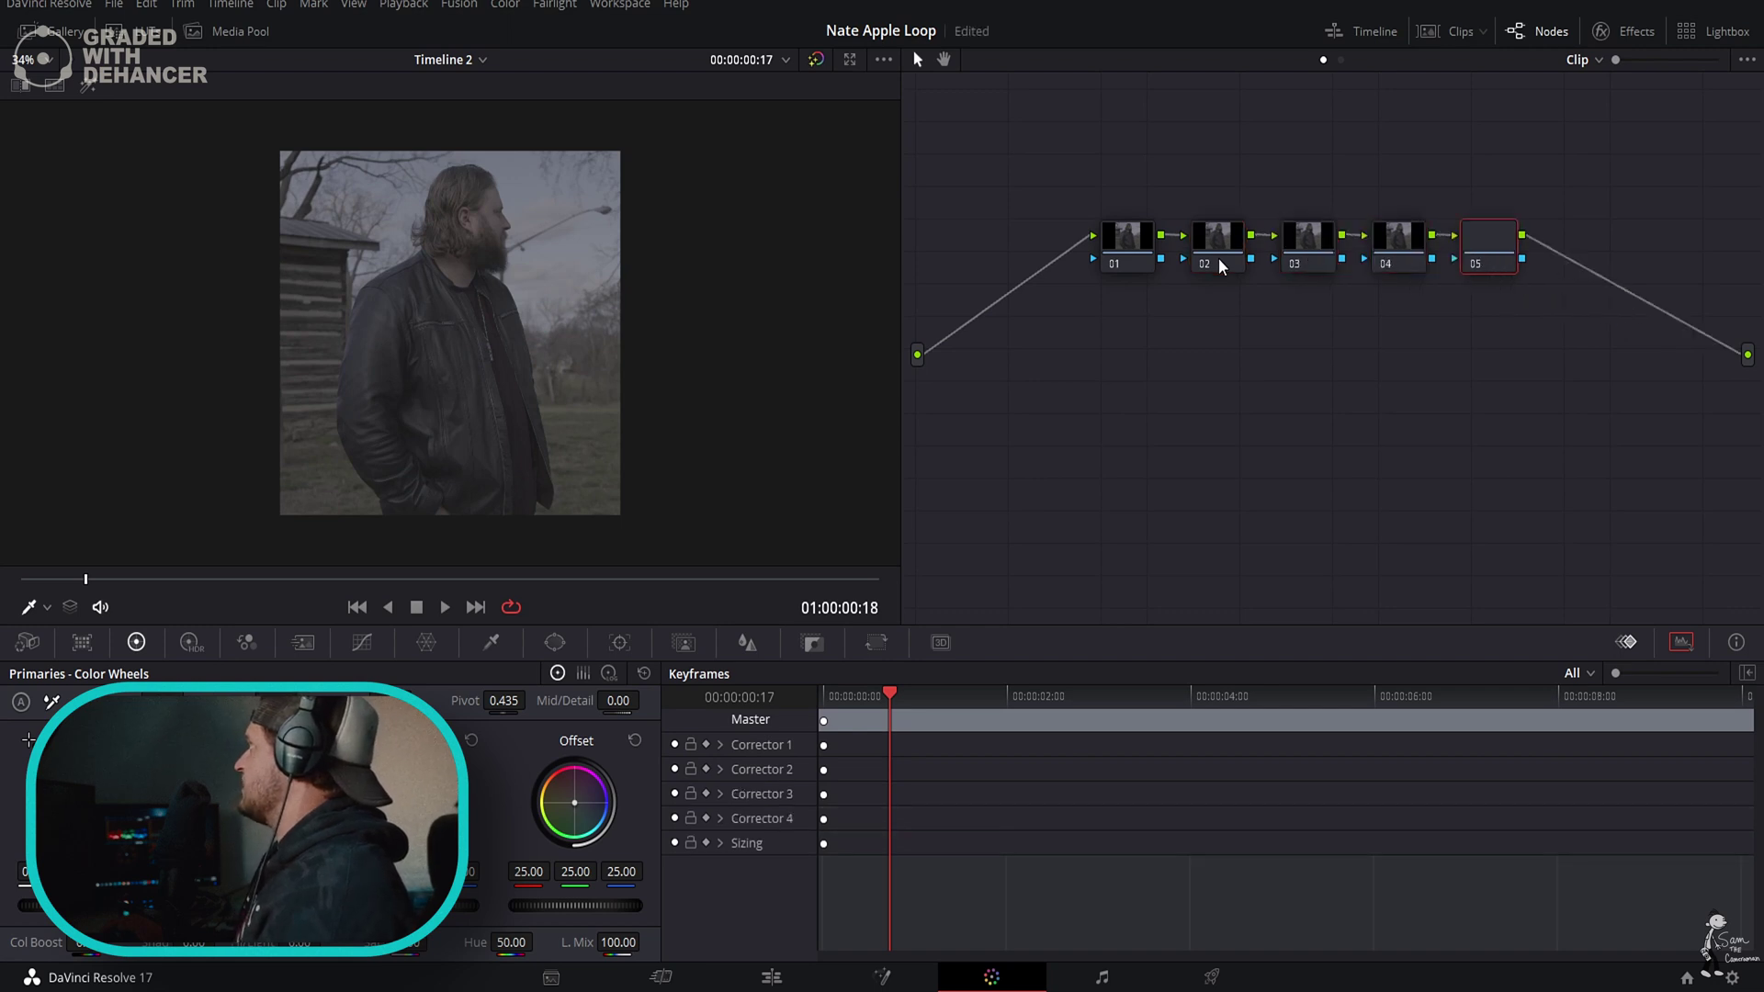
pyautogui.moveTo(1146, 258); pyautogui.dragTo(1098, 159)
pyautogui.moveTo(1211, 253); pyautogui.dragTo(1080, 235)
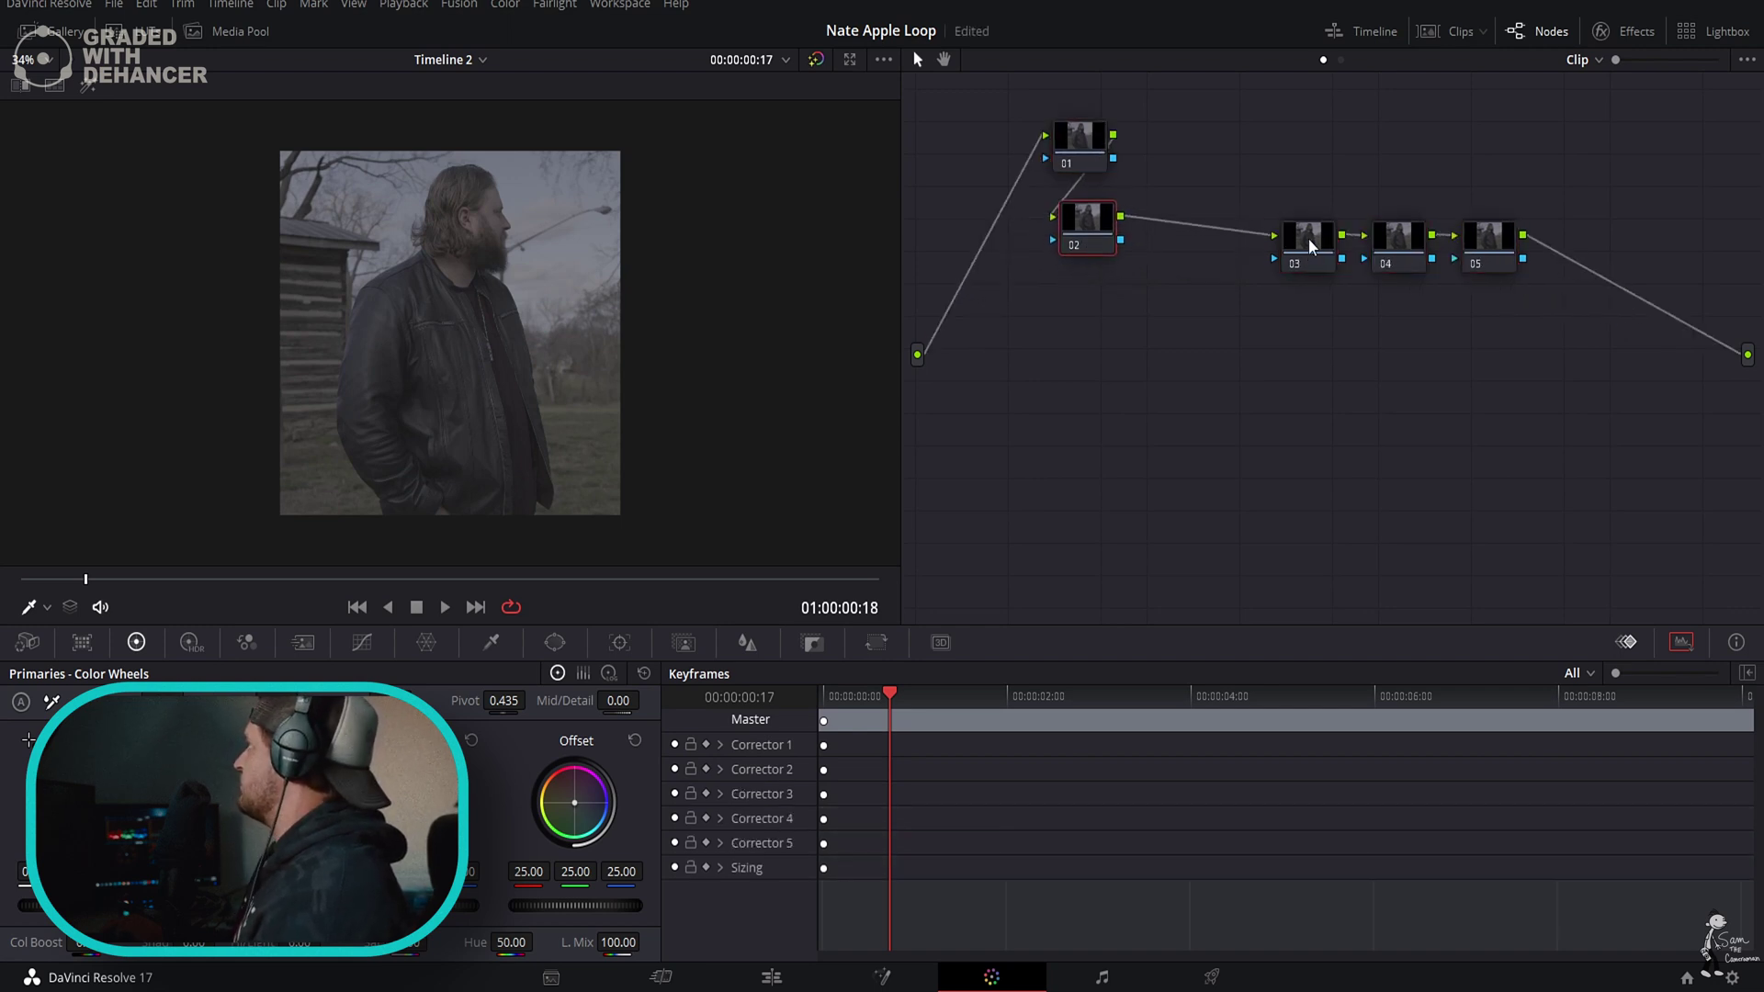
pyautogui.moveTo(1306, 158); pyautogui.dragTo(1231, 356)
pyautogui.hotkey('alt', 's')
pyautogui.hotkey('alt', 's')
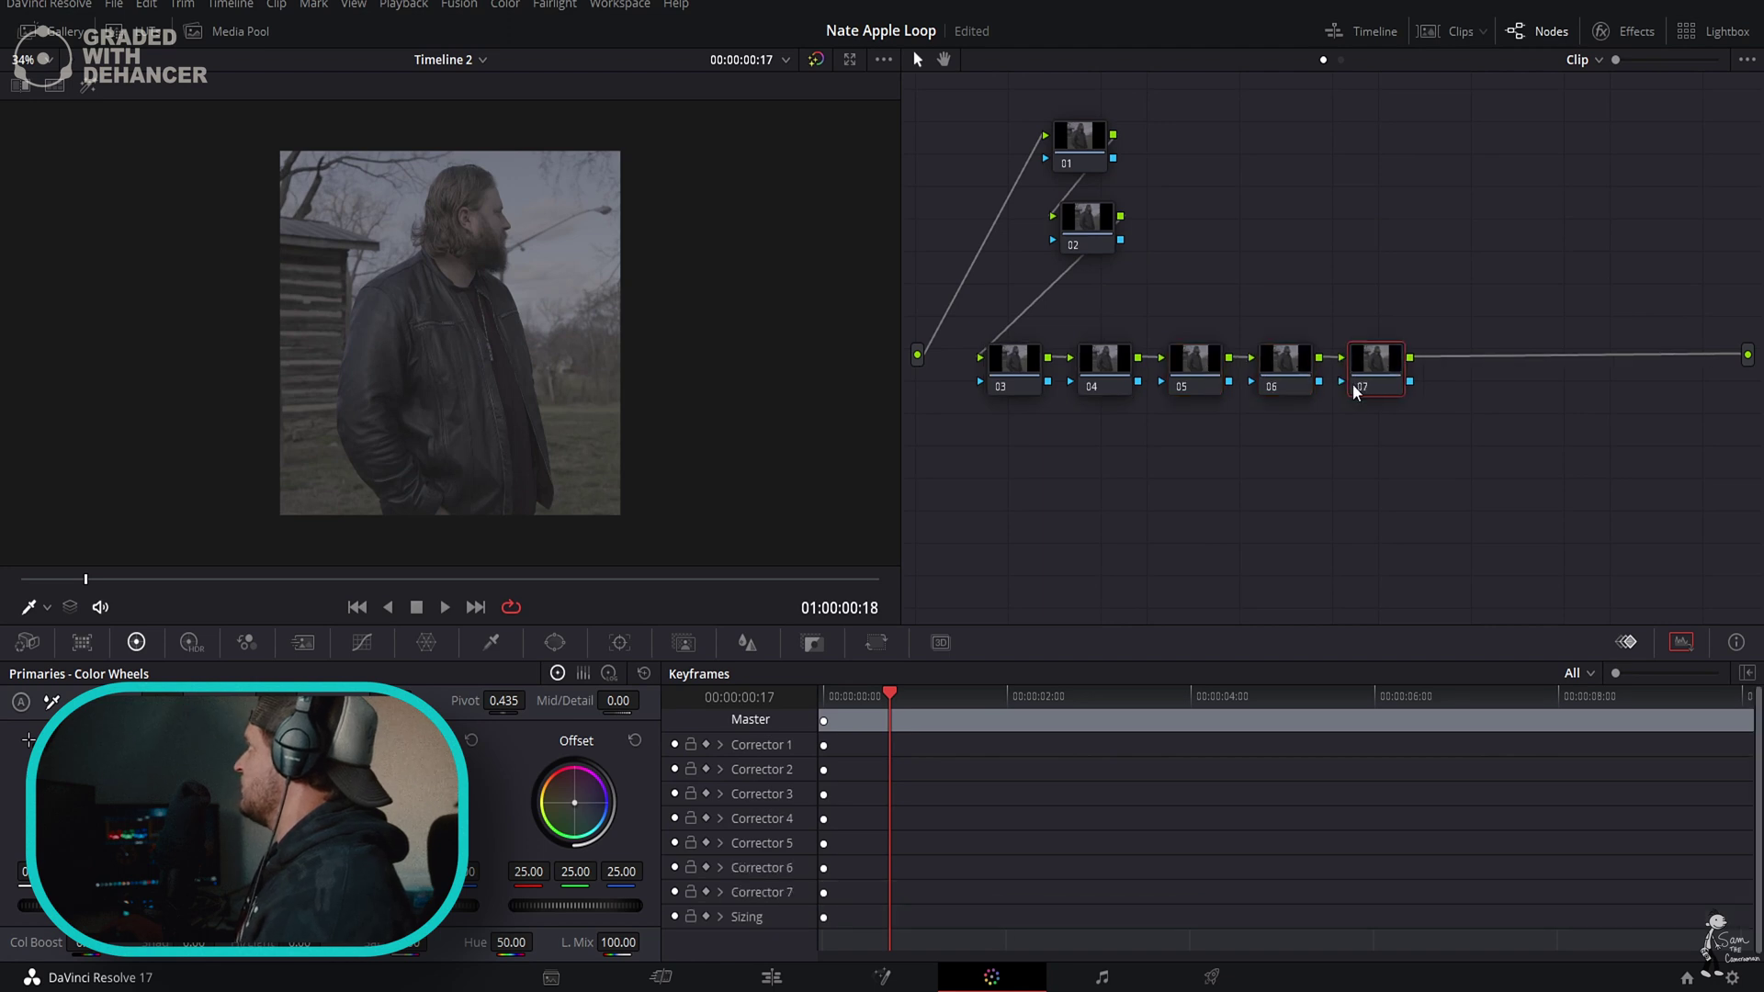
pyautogui.moveTo(1362, 390); pyautogui.dragTo(1349, 519)
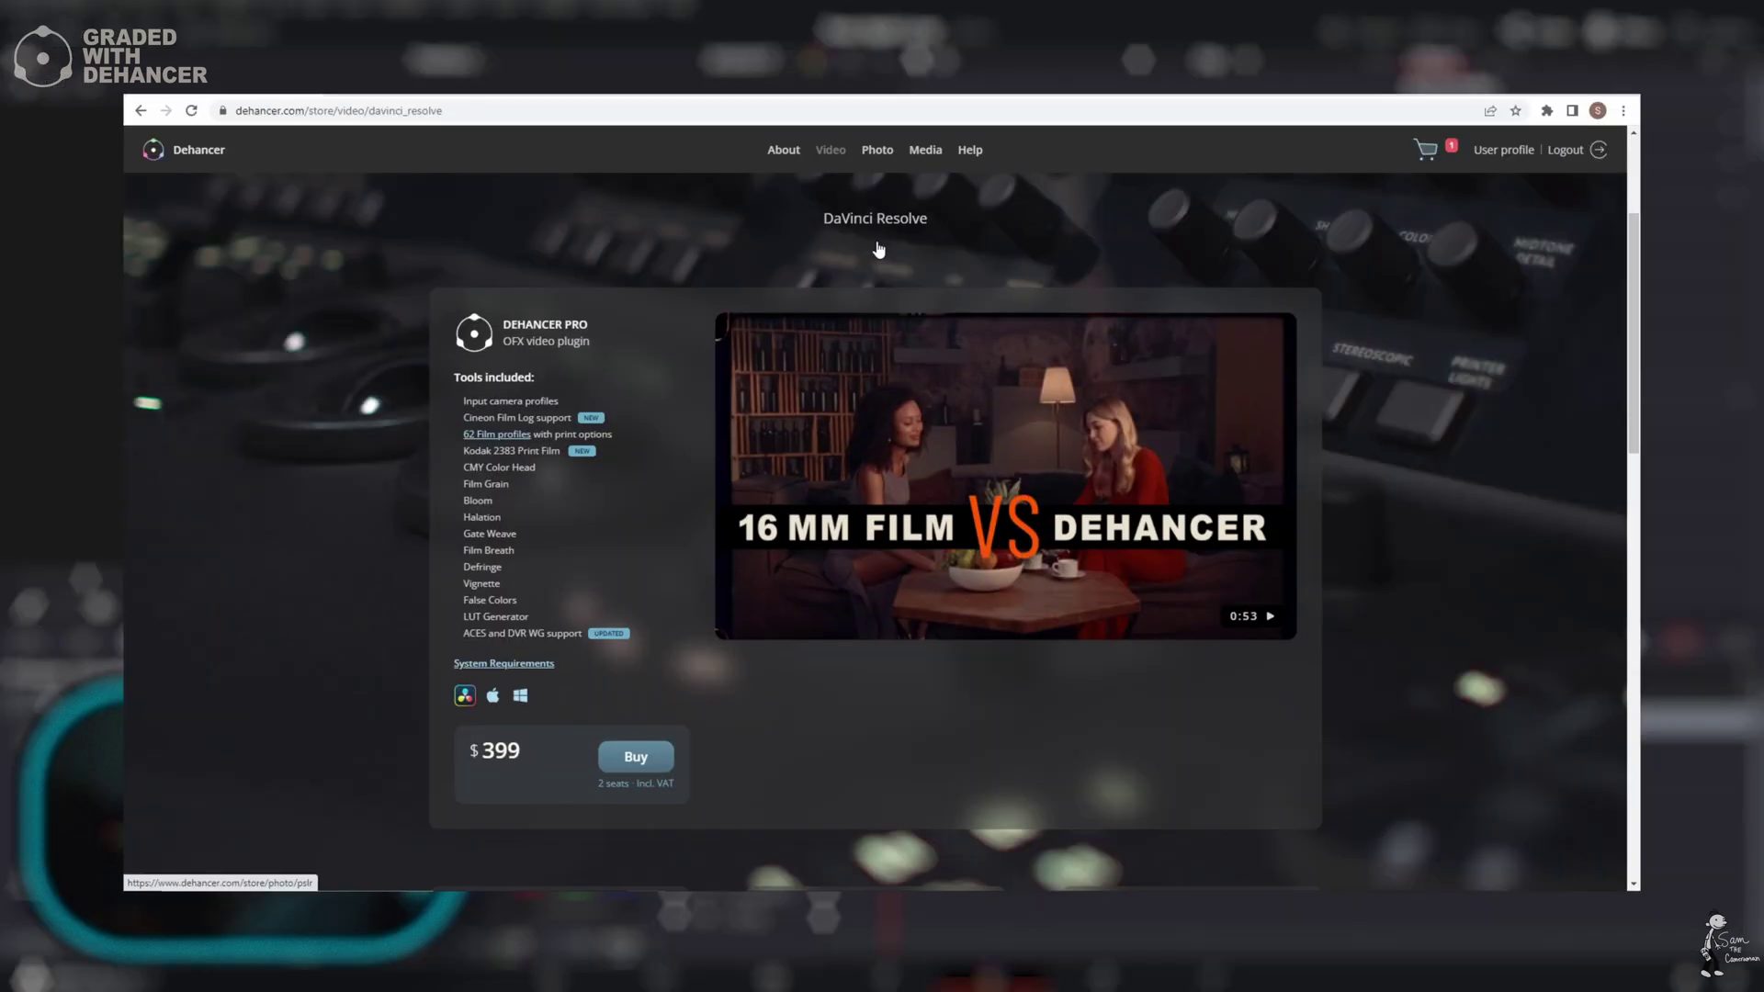
# Scroll through Dehancer's DaVinci Resolve plugin store page to review the Dehancer Pro offer.
pyautogui.scroll(-10, 879, 248)
pyautogui.scroll(-6, 879, 249)
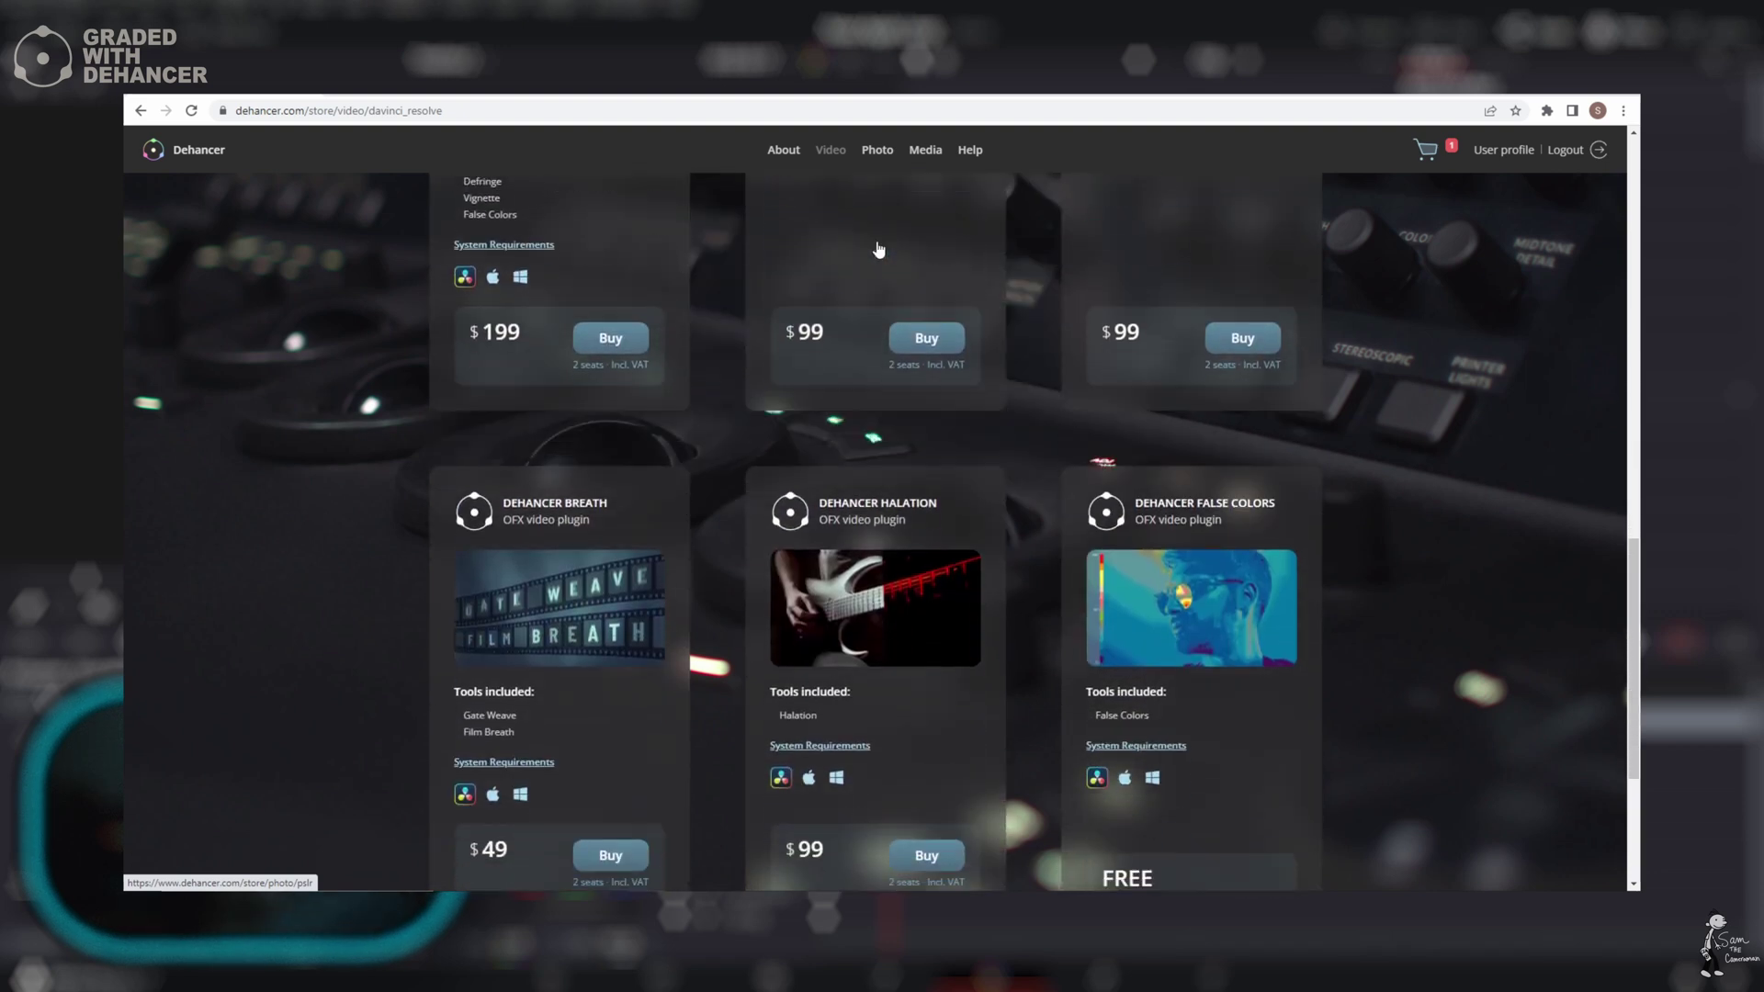
pyautogui.scroll(15, 879, 249)
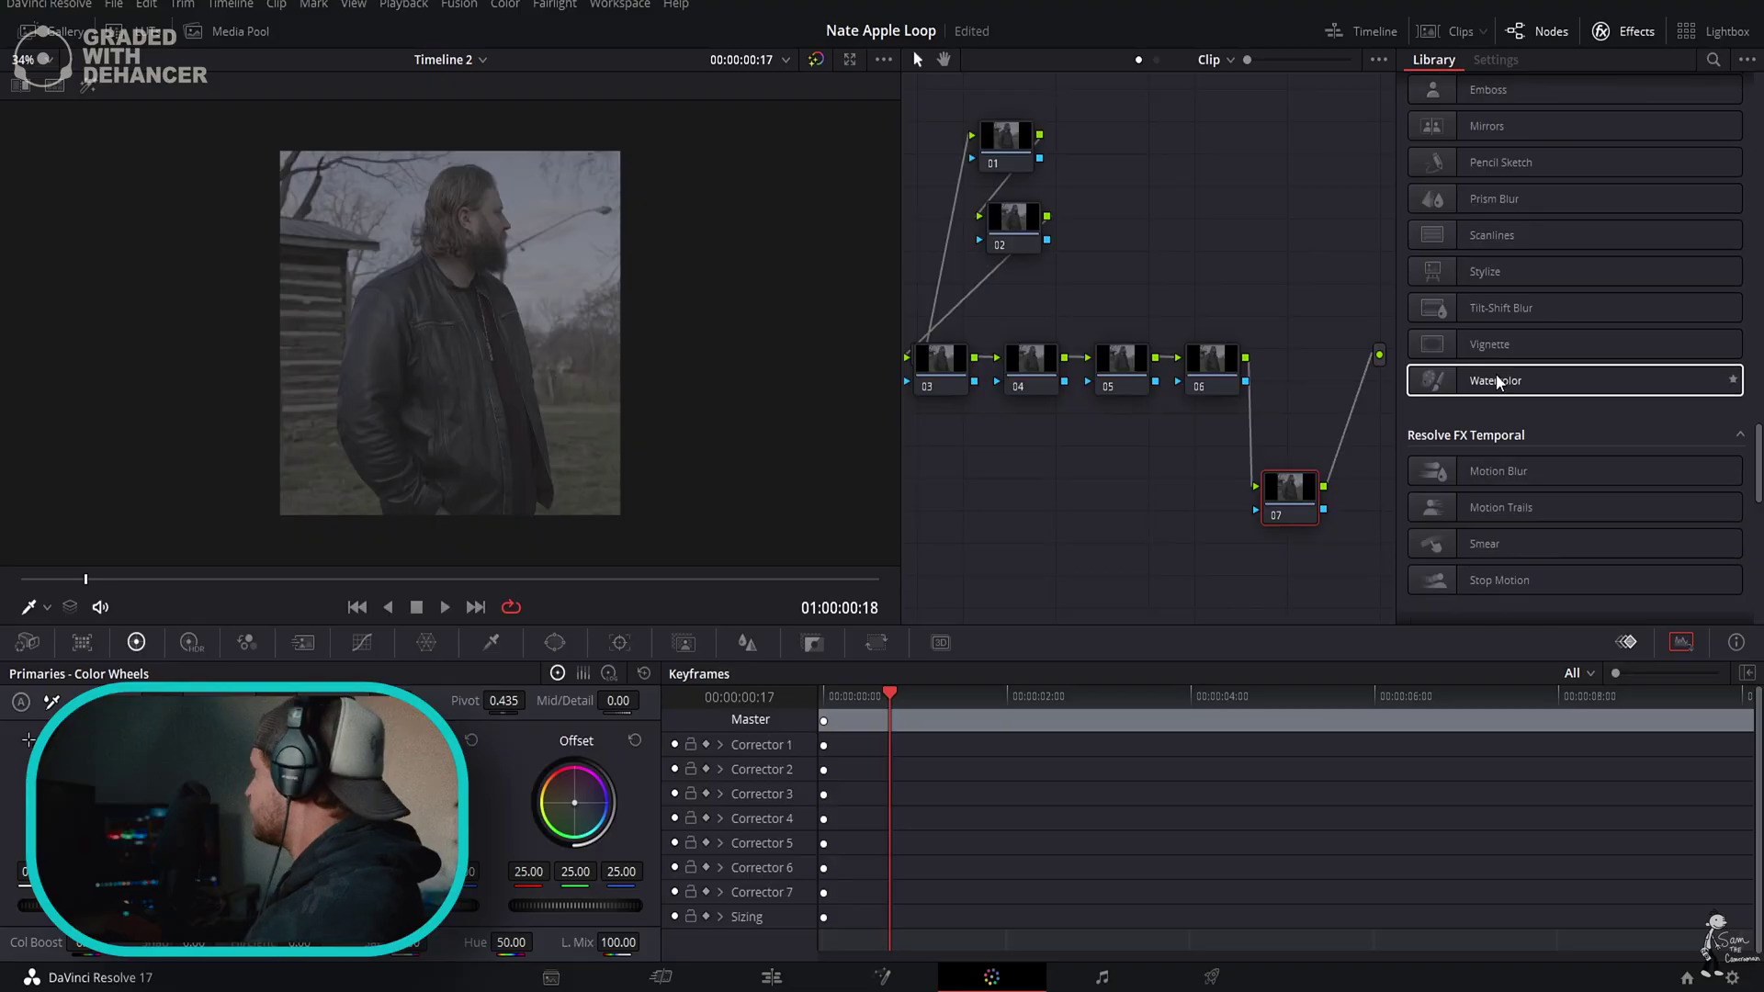
pyautogui.scroll(-5, 1507, 378)
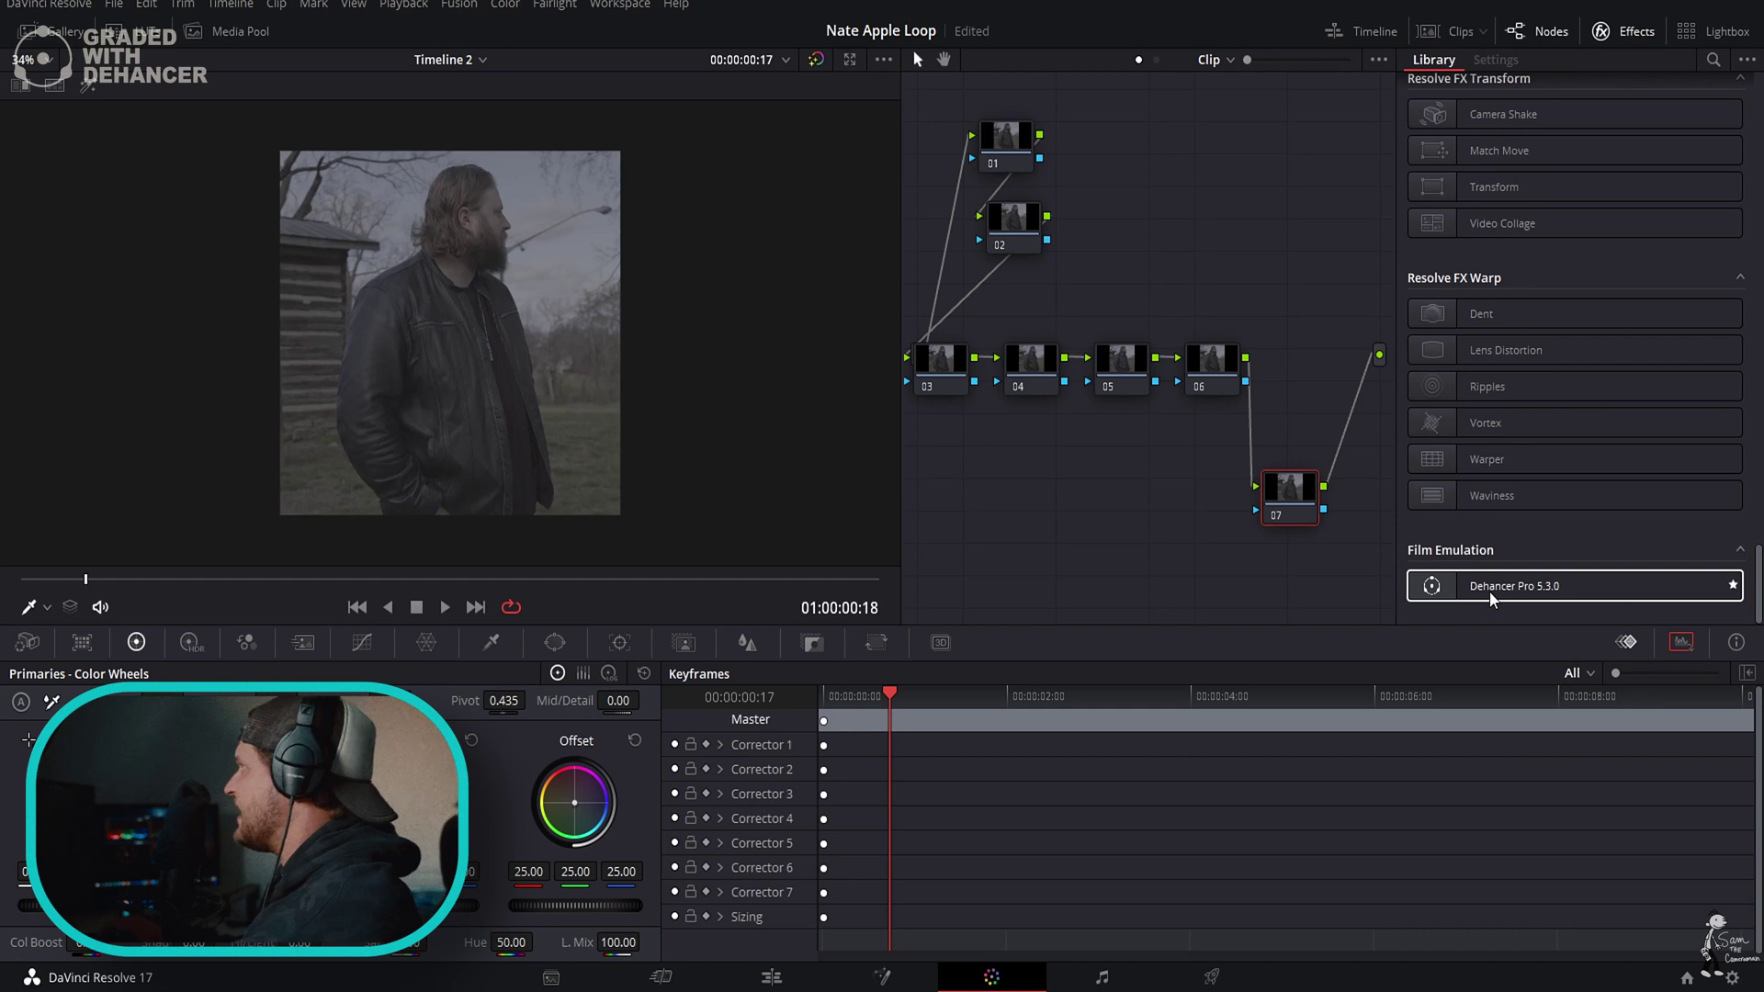
# Drag Dehancer Pro 5.3.0 from the Film Emulation effects onto node 07.
pyautogui.moveTo(1491, 599); pyautogui.dragTo(1284, 511)
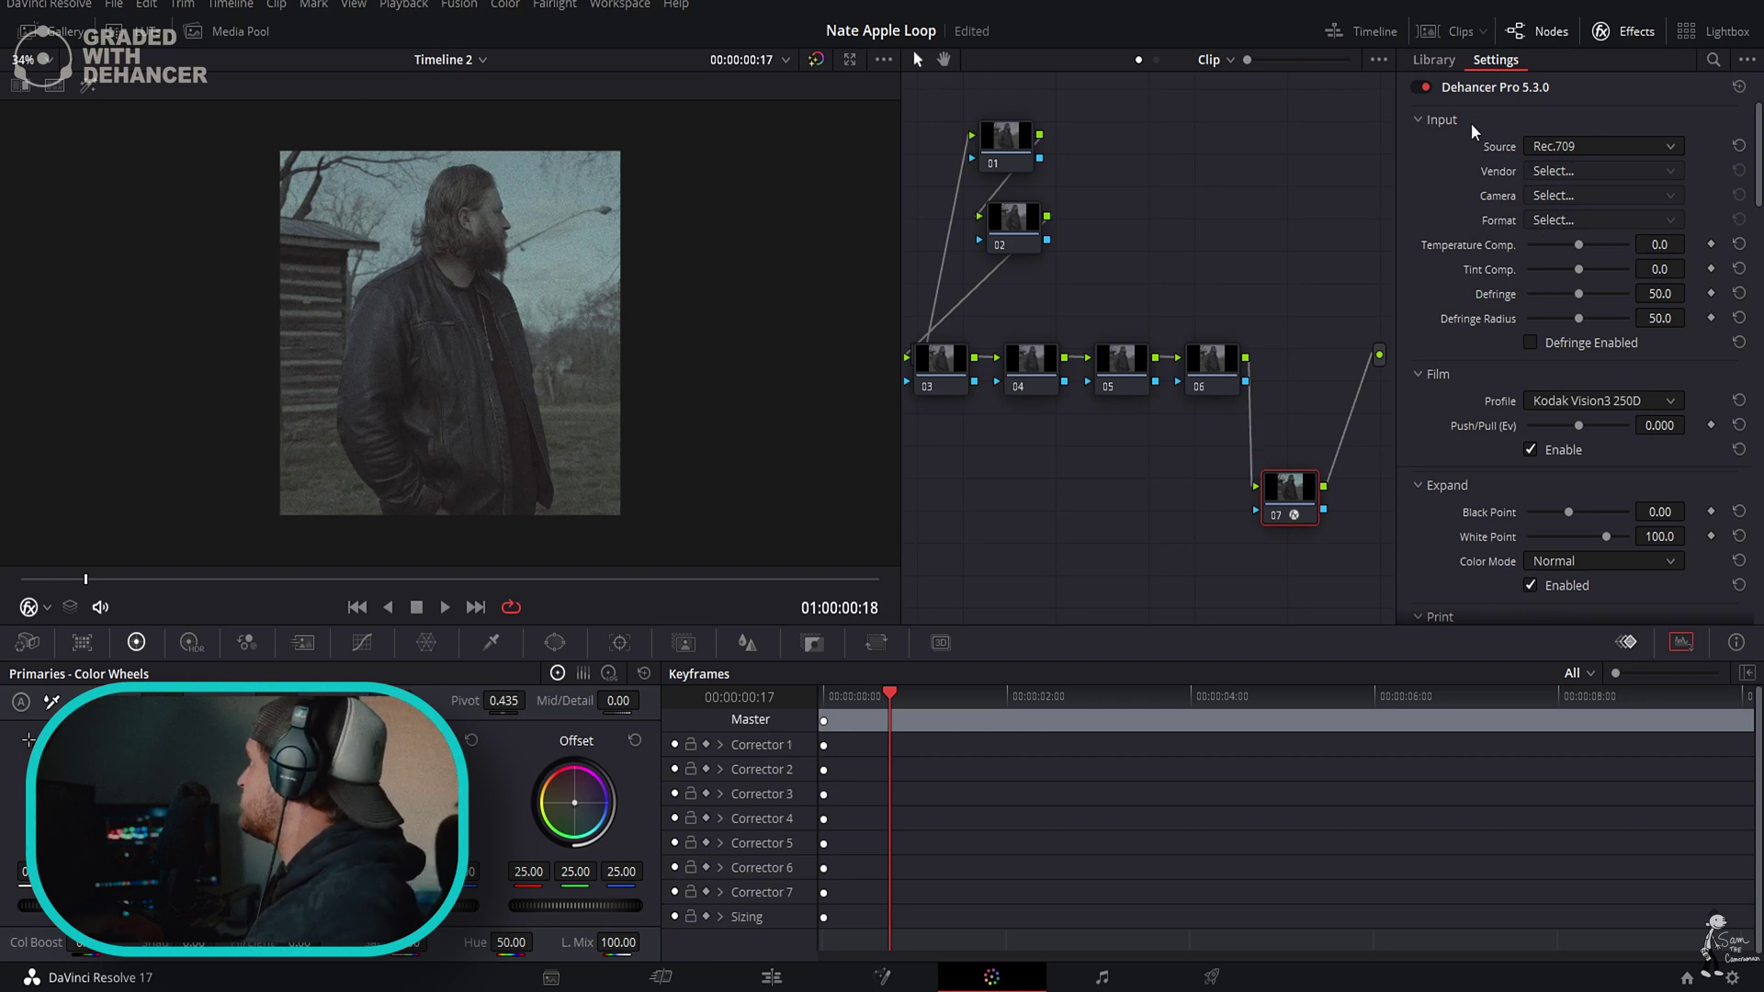
pyautogui.click(1567, 149)
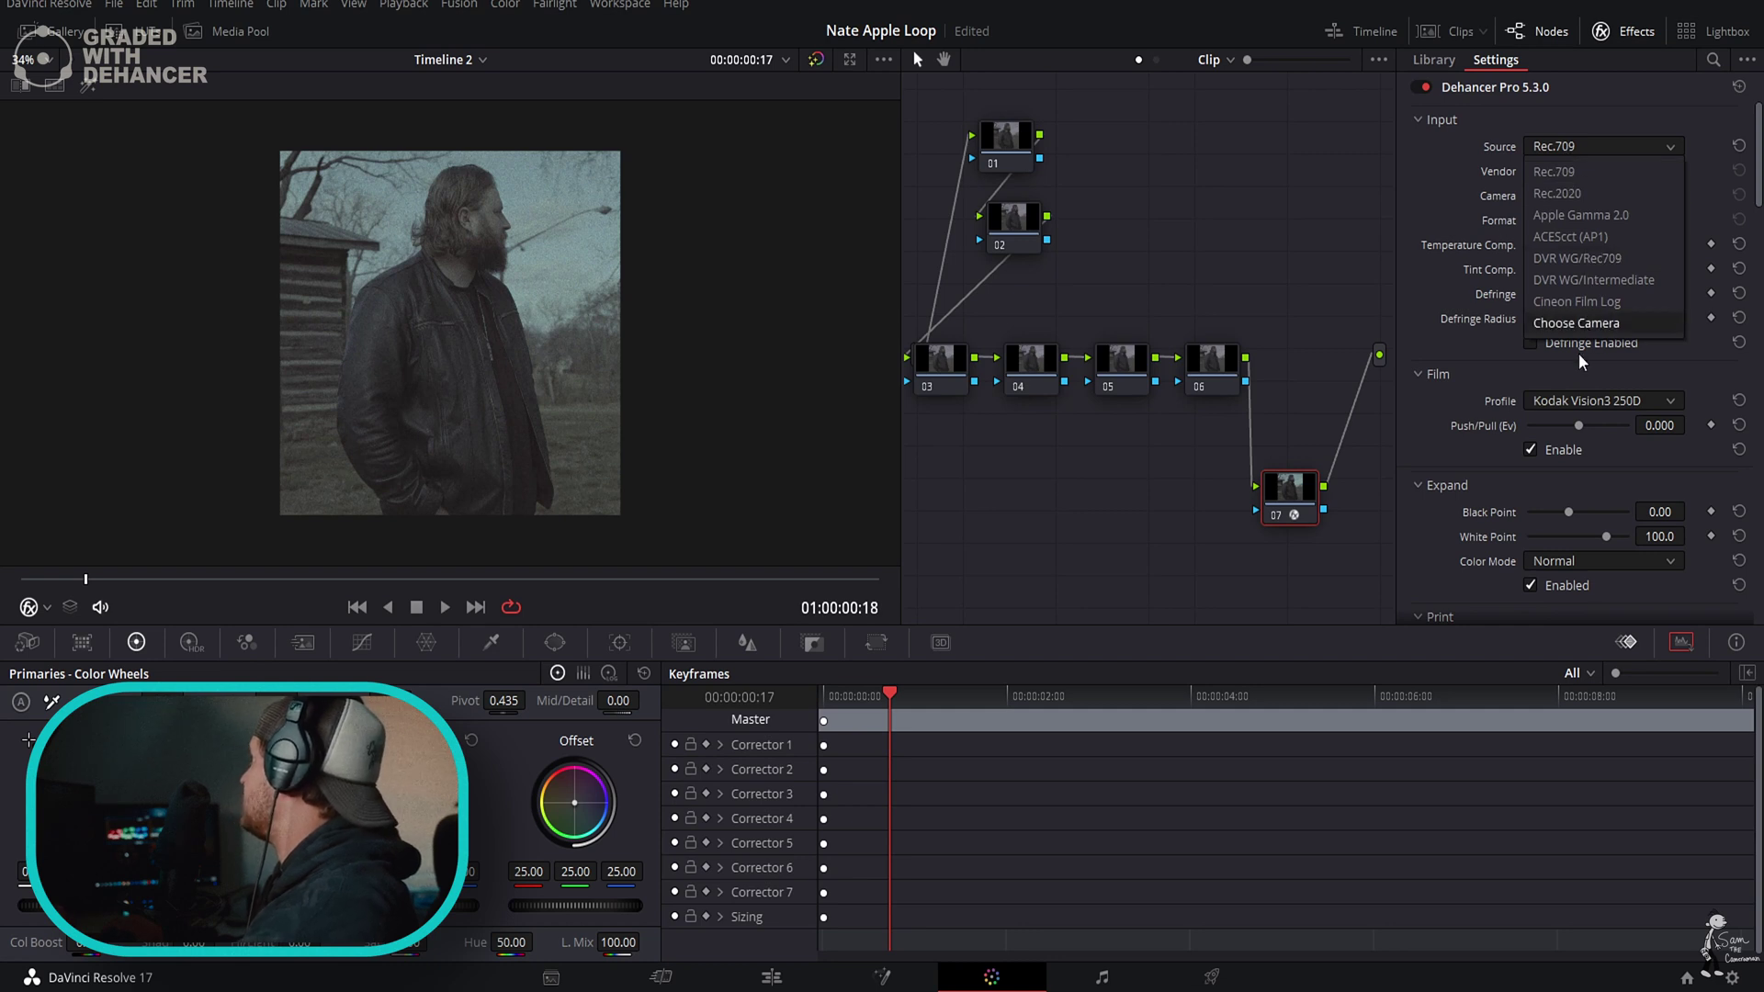
pyautogui.click(1576, 323)
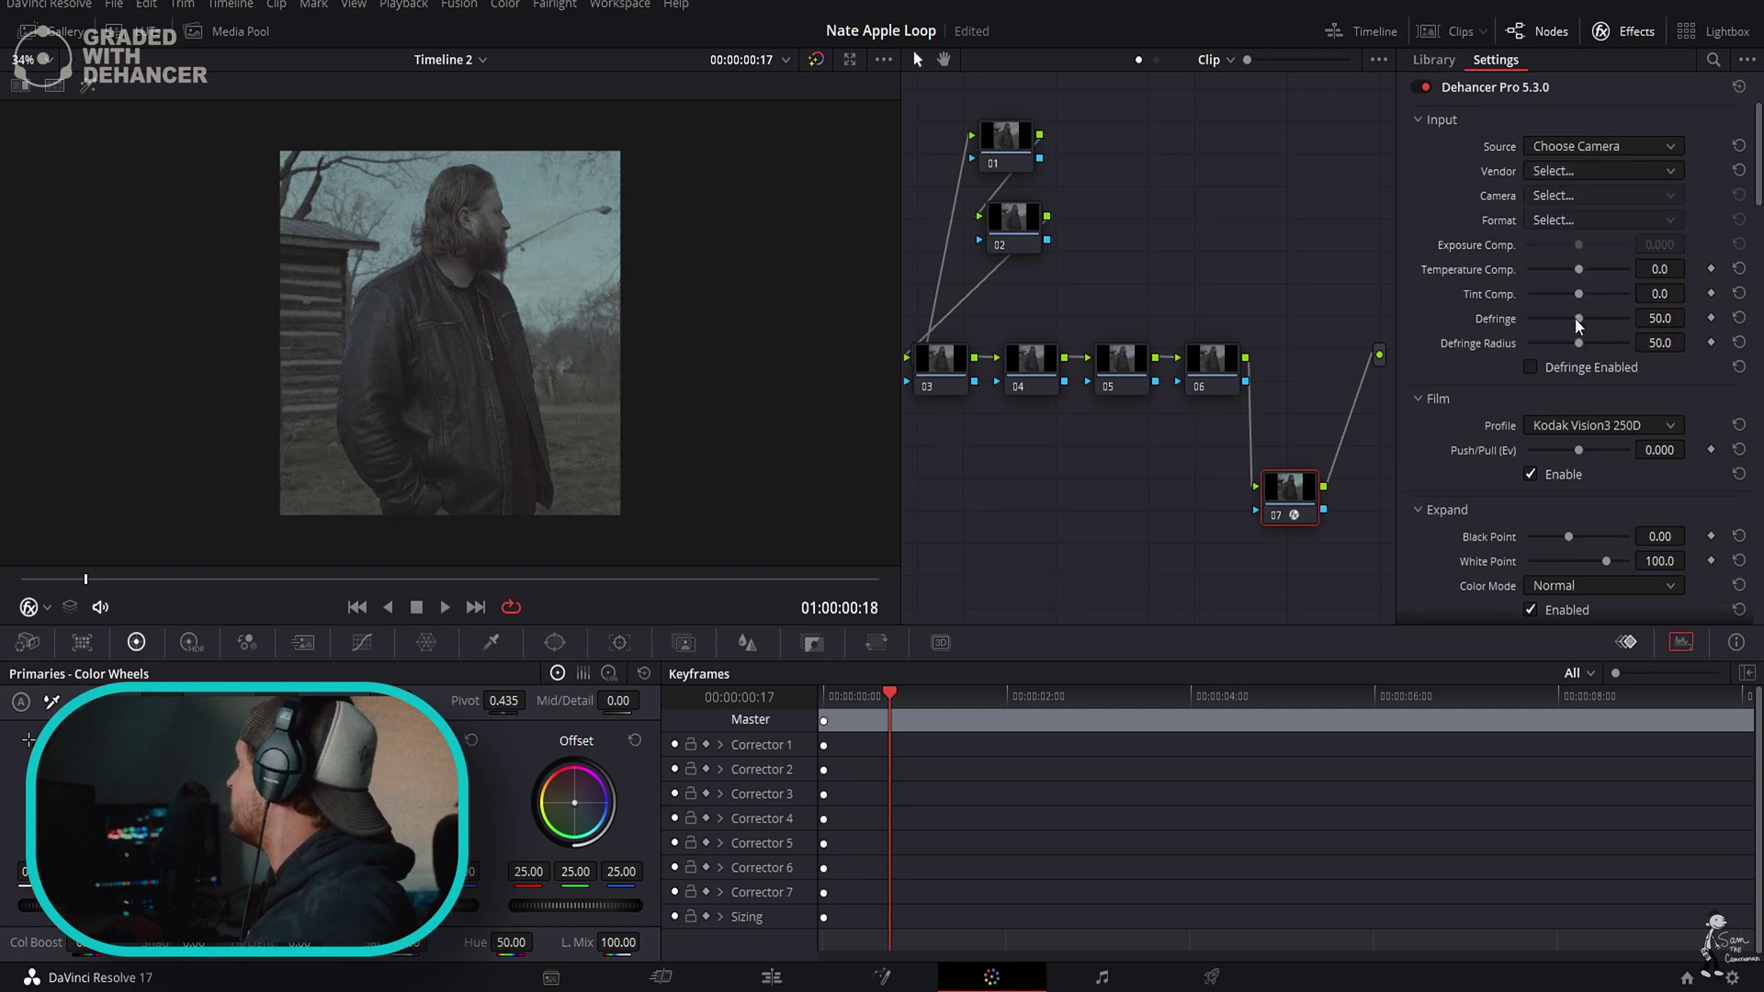
pyautogui.click(1559, 171)
pyautogui.click(1561, 388)
pyautogui.click(1576, 196)
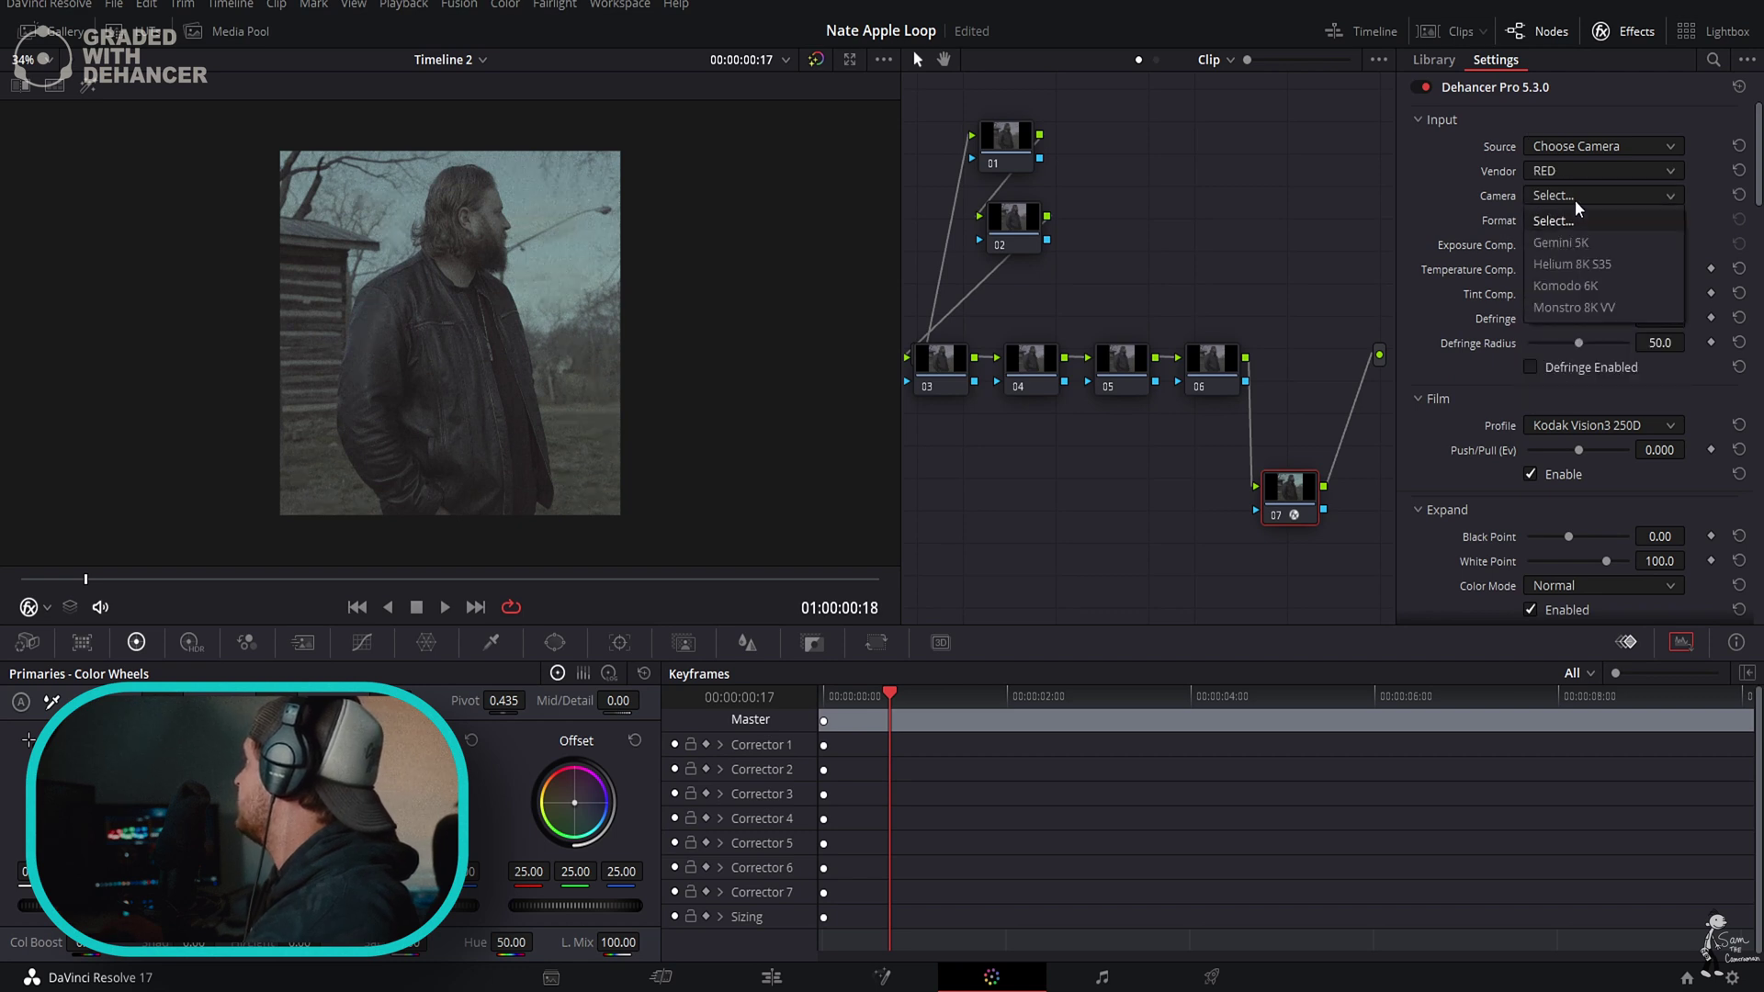
pyautogui.click(1578, 287)
pyautogui.click(1567, 224)
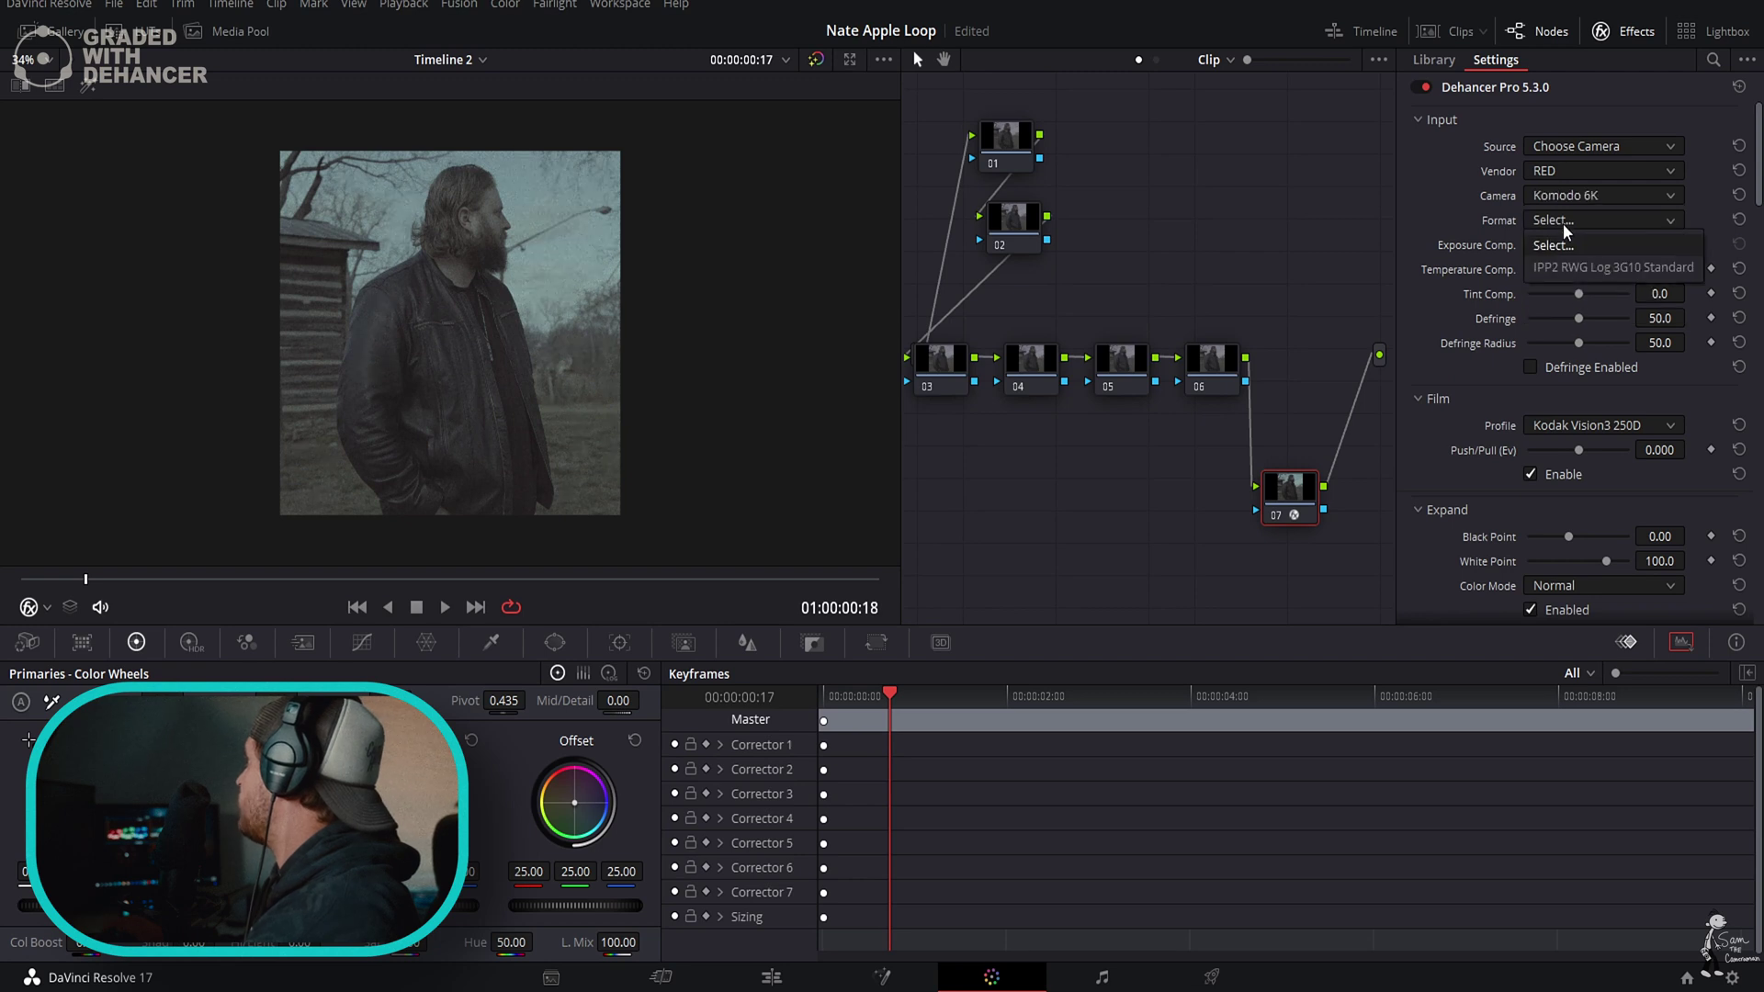
pyautogui.click(1566, 270)
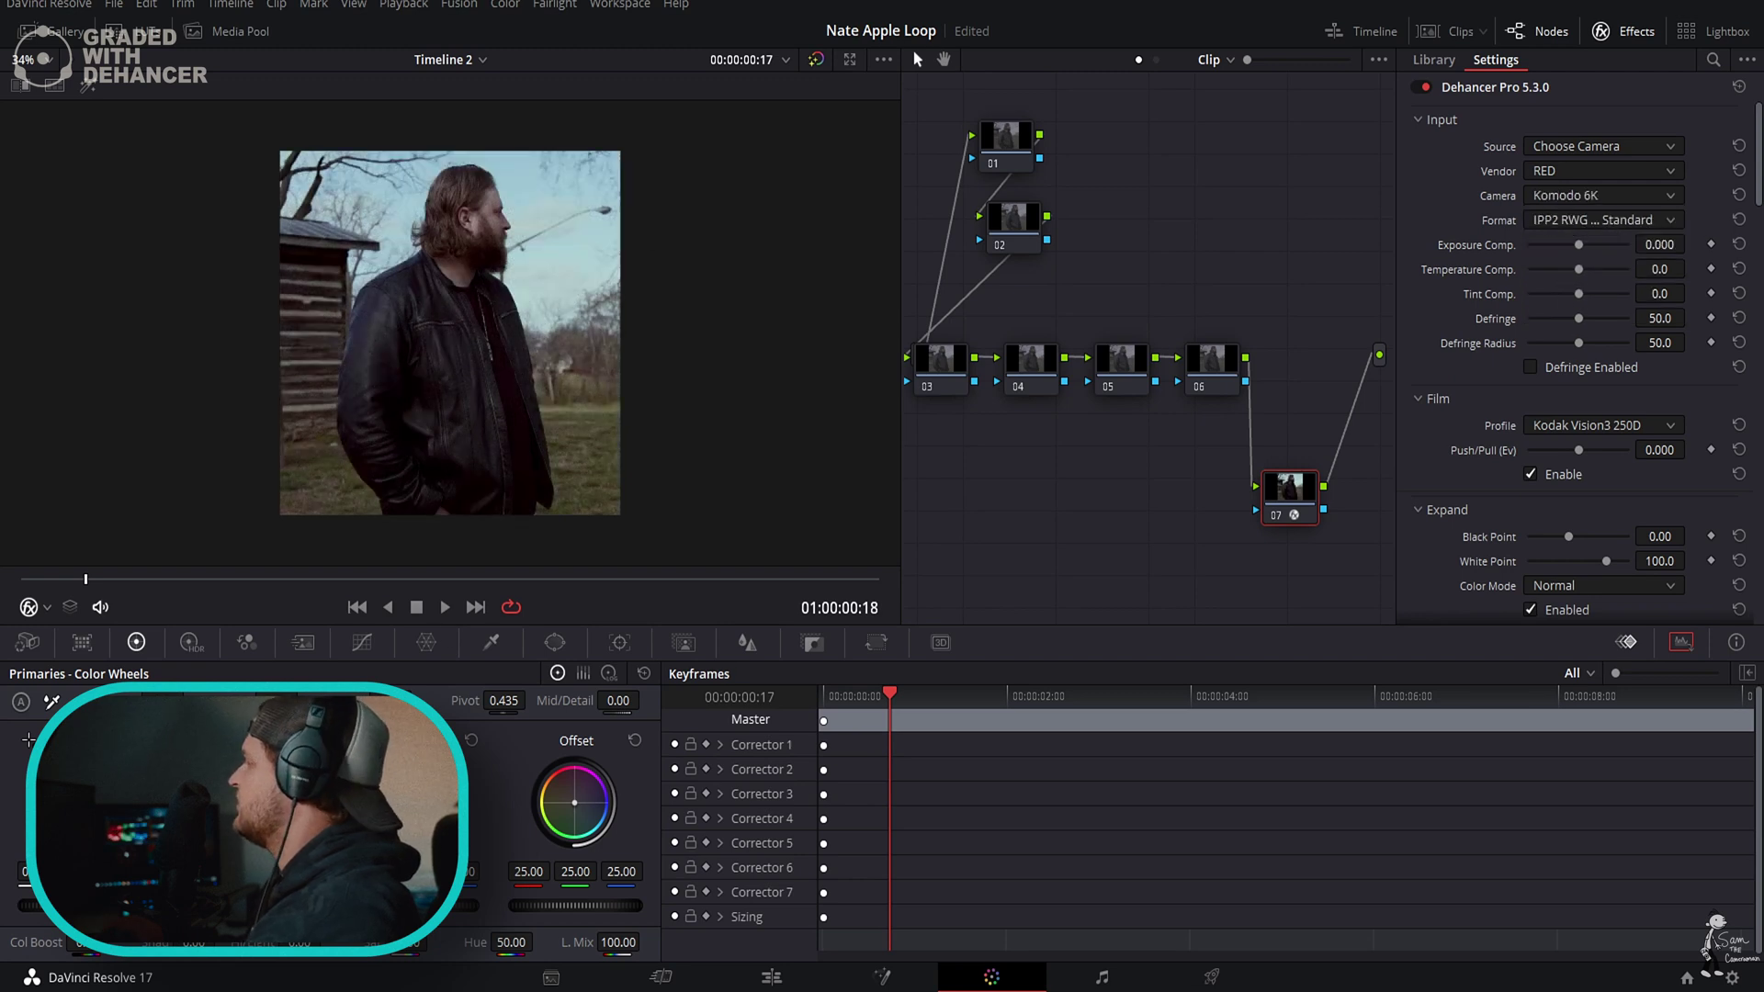
pyautogui.moveTo(173, 581); pyautogui.dragTo(21, 581)
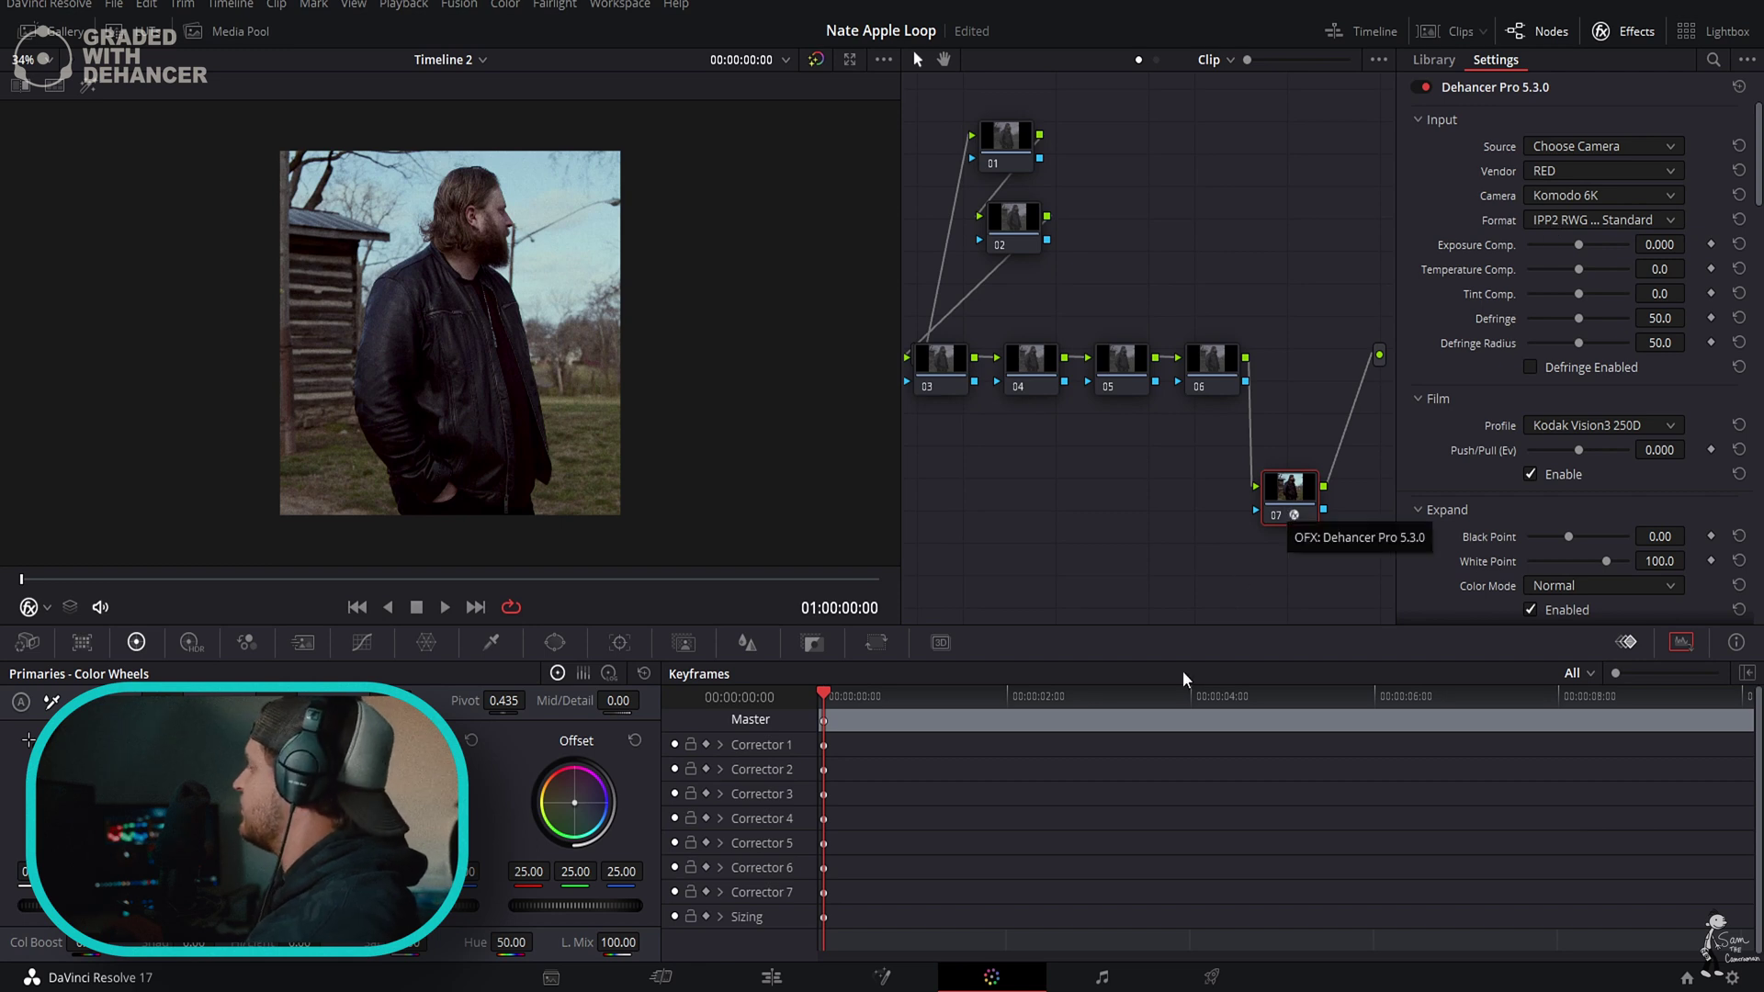
pyautogui.click(1583, 152)
pyautogui.click(1561, 174)
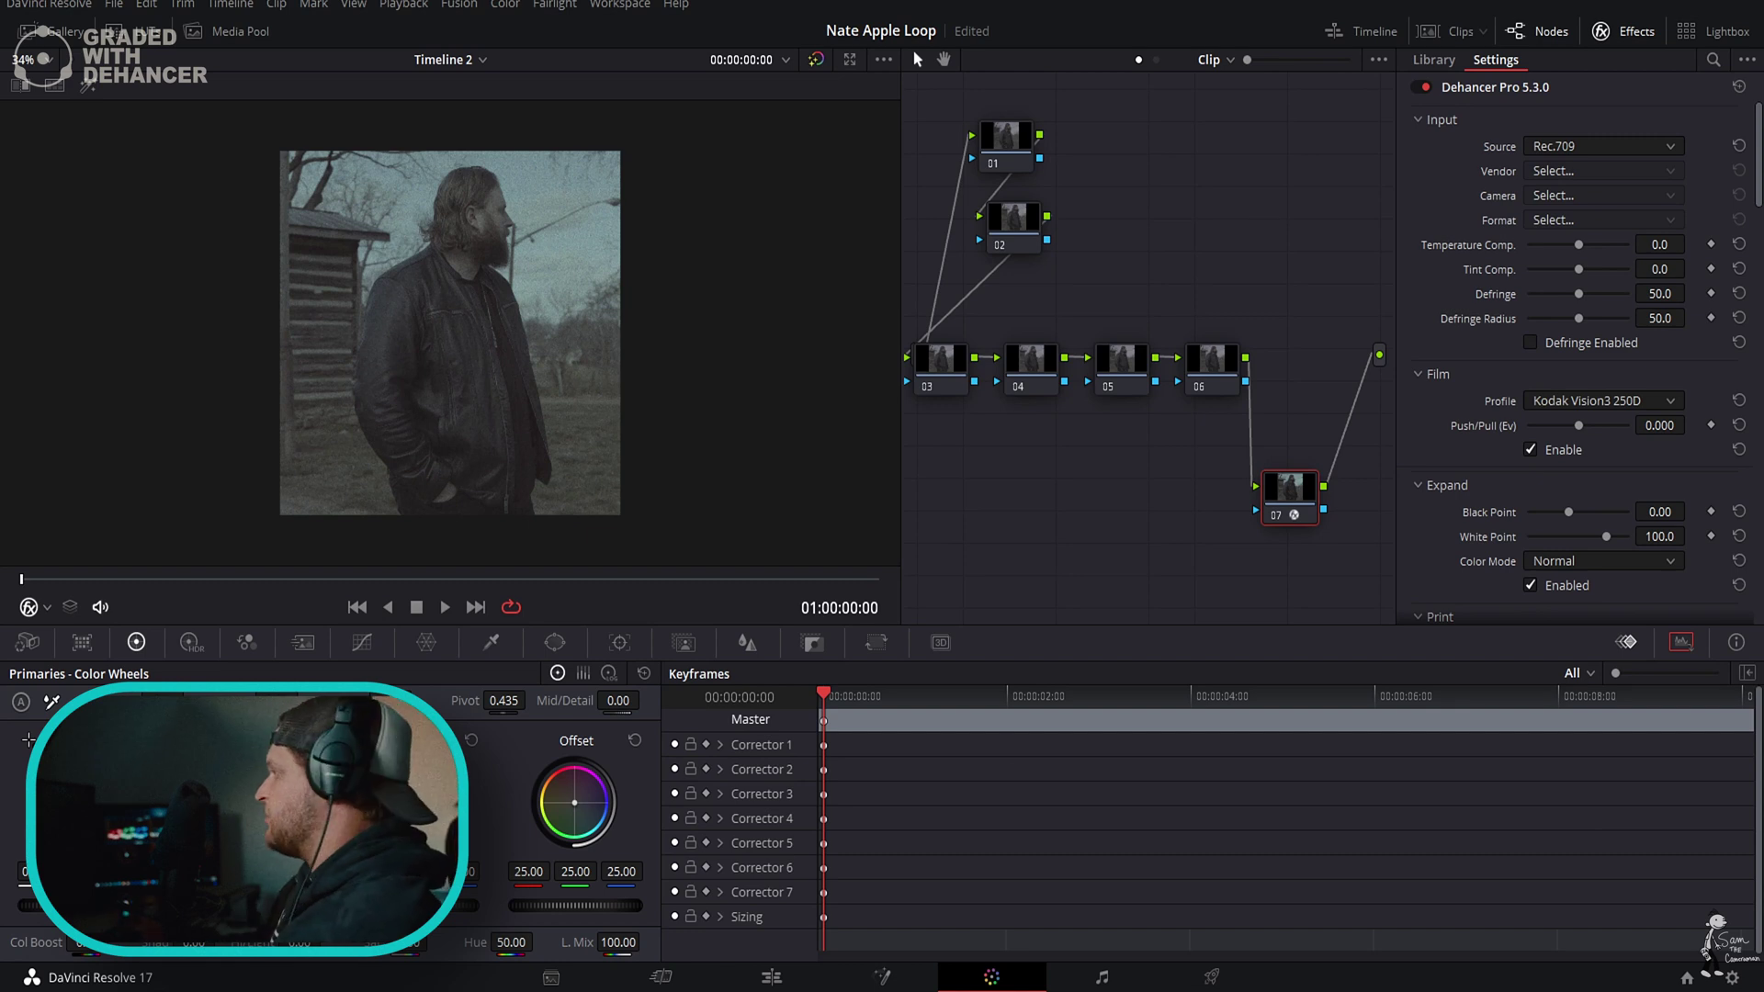
pyautogui.hotkey('ctrl', 's')
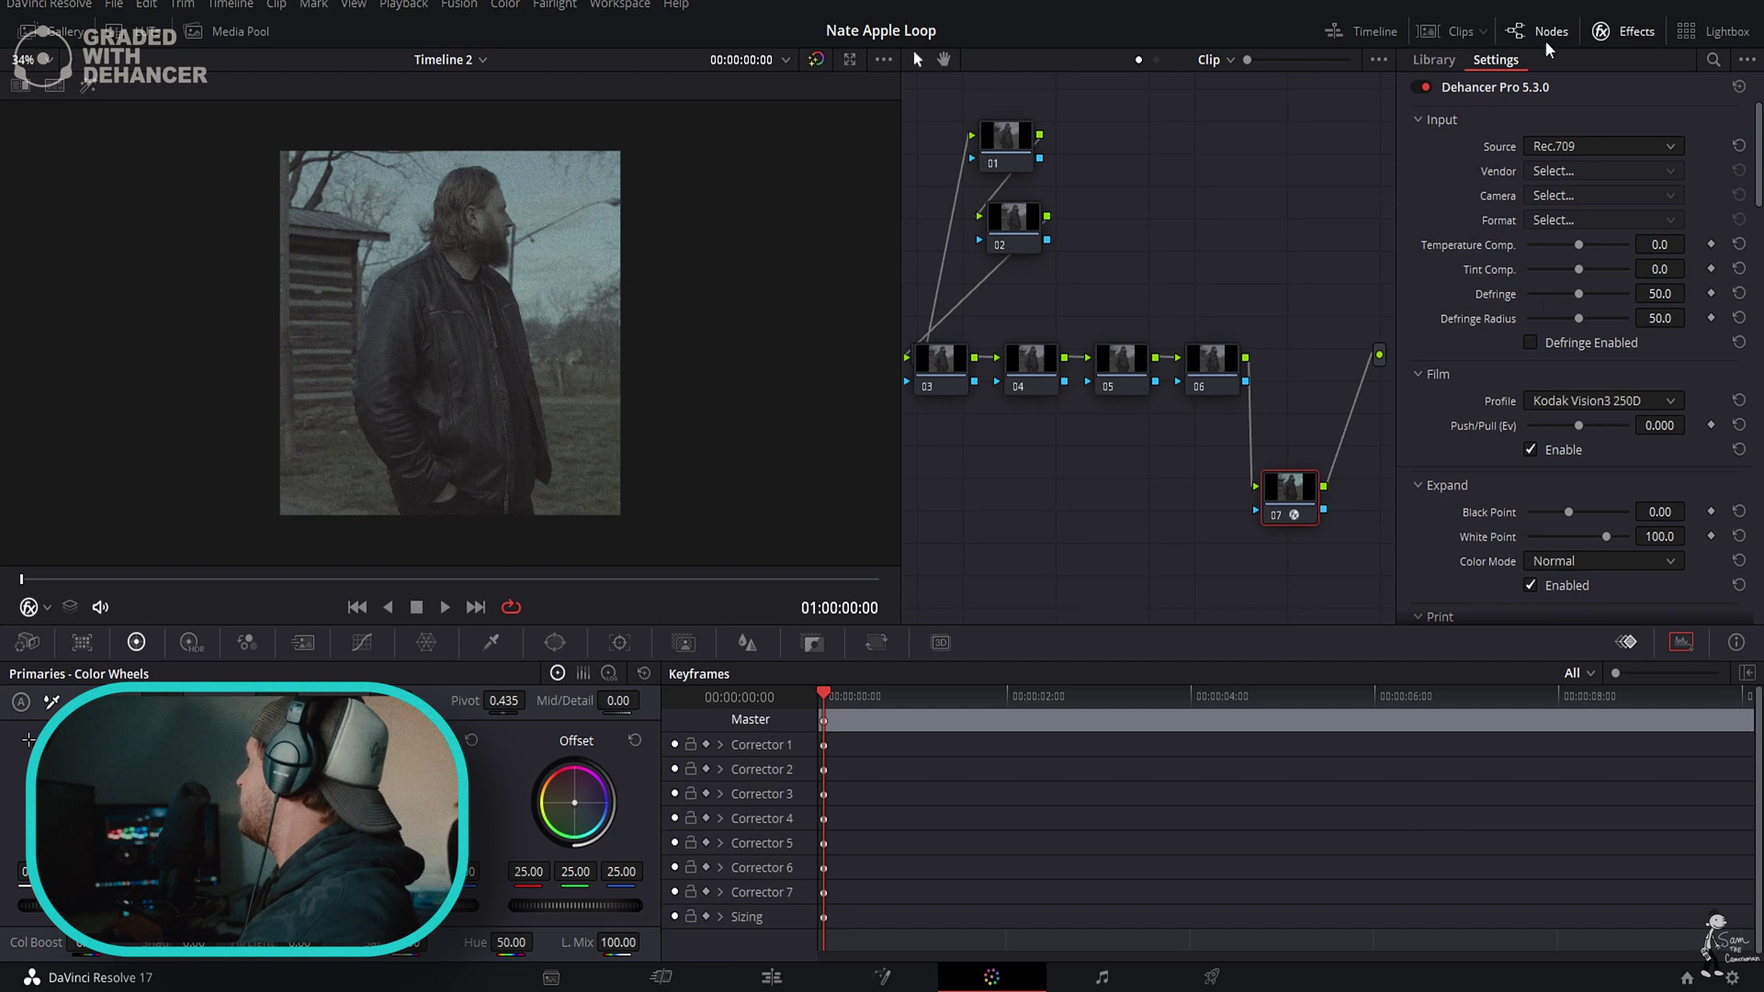
pyautogui.moveTo(1577, 247); pyautogui.dragTo(1566, 256)
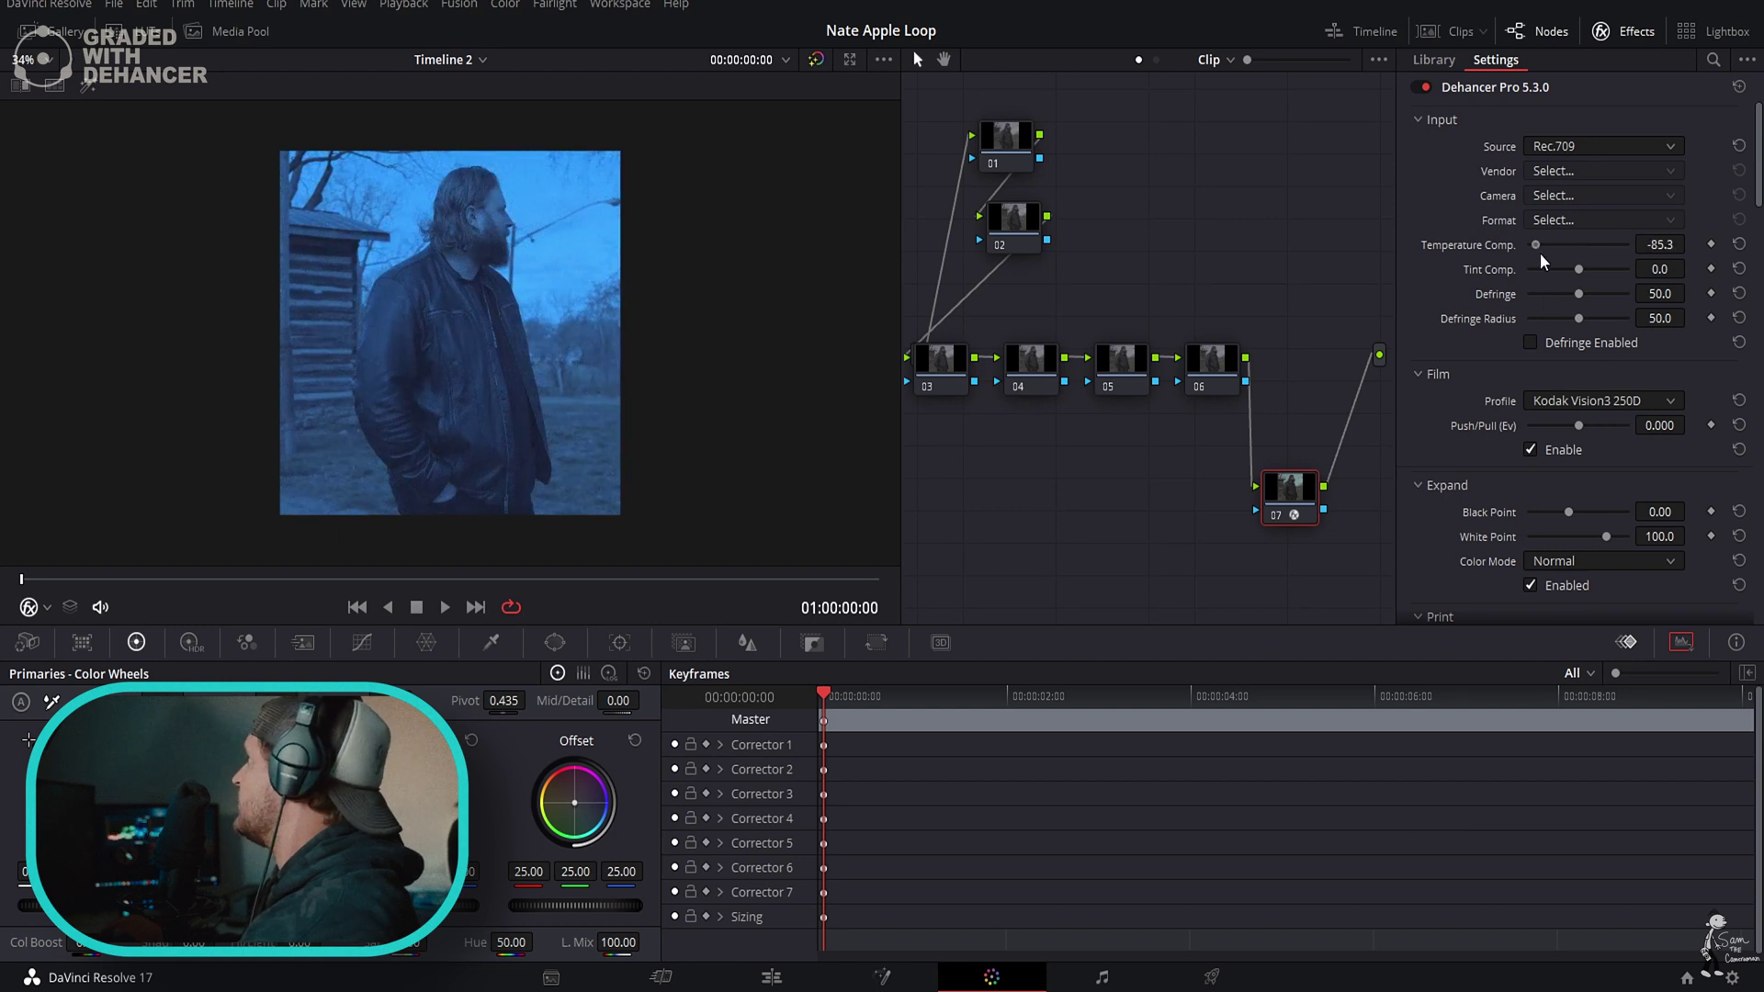
pyautogui.doubleClick(1545, 250)
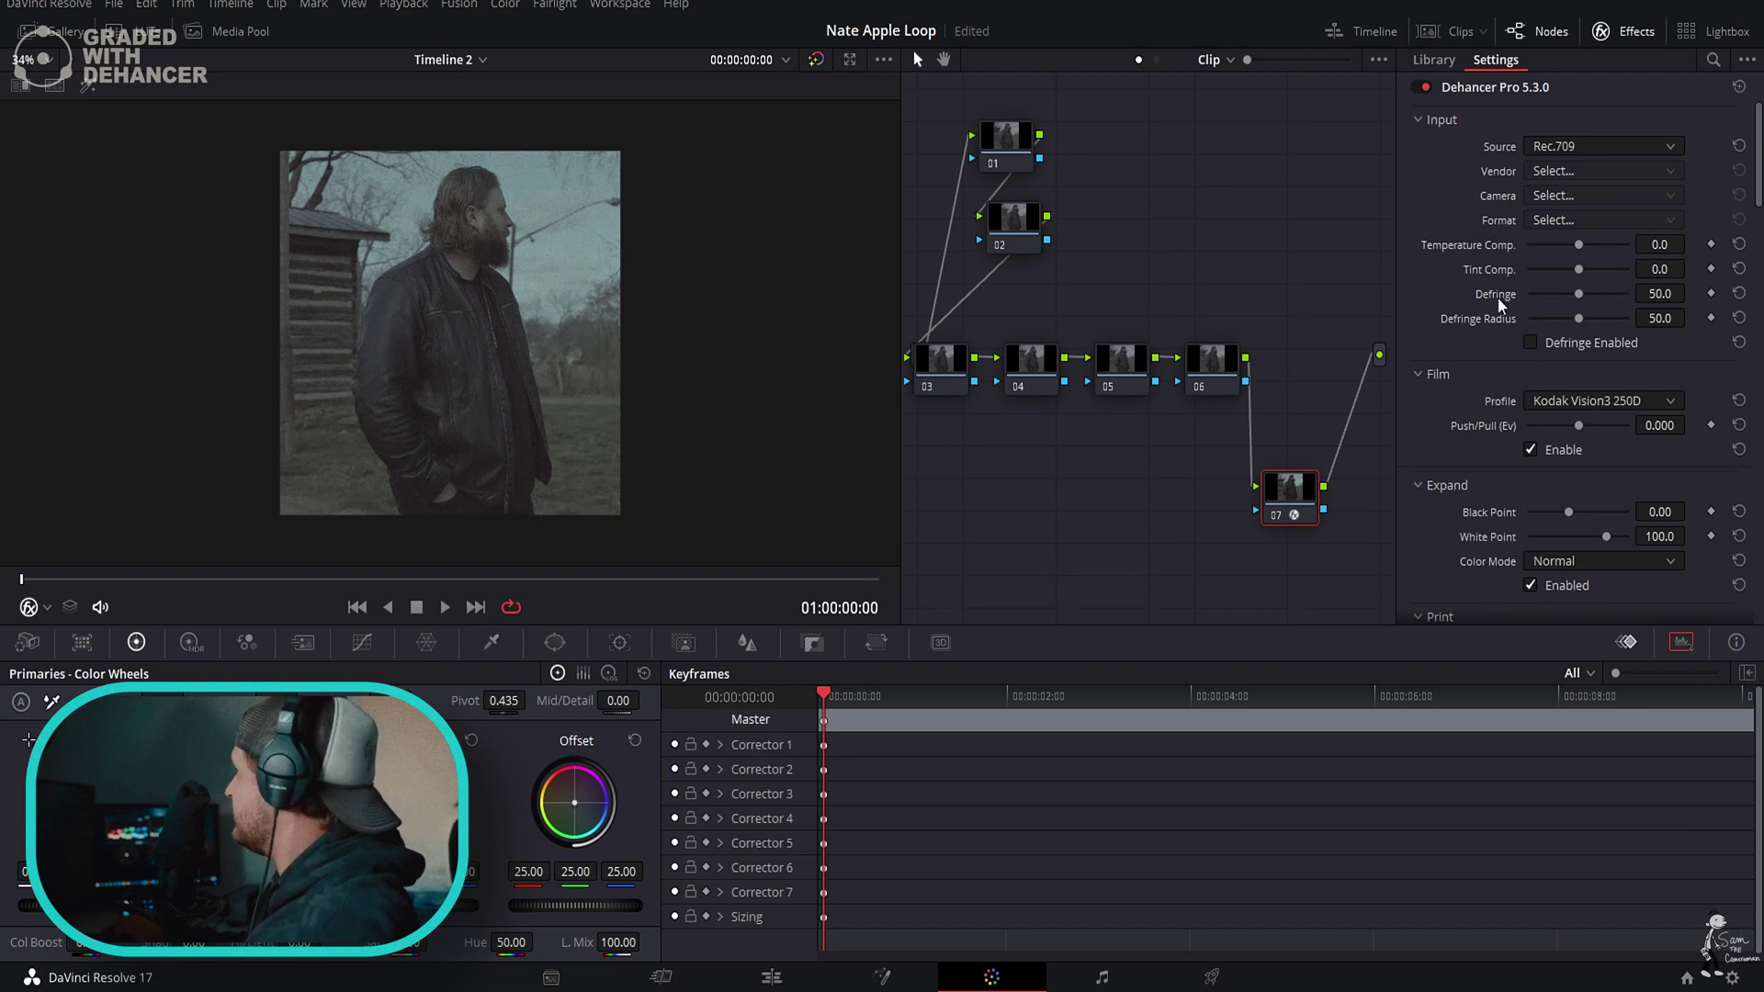
pyautogui.scroll(-1, 1541, 461)
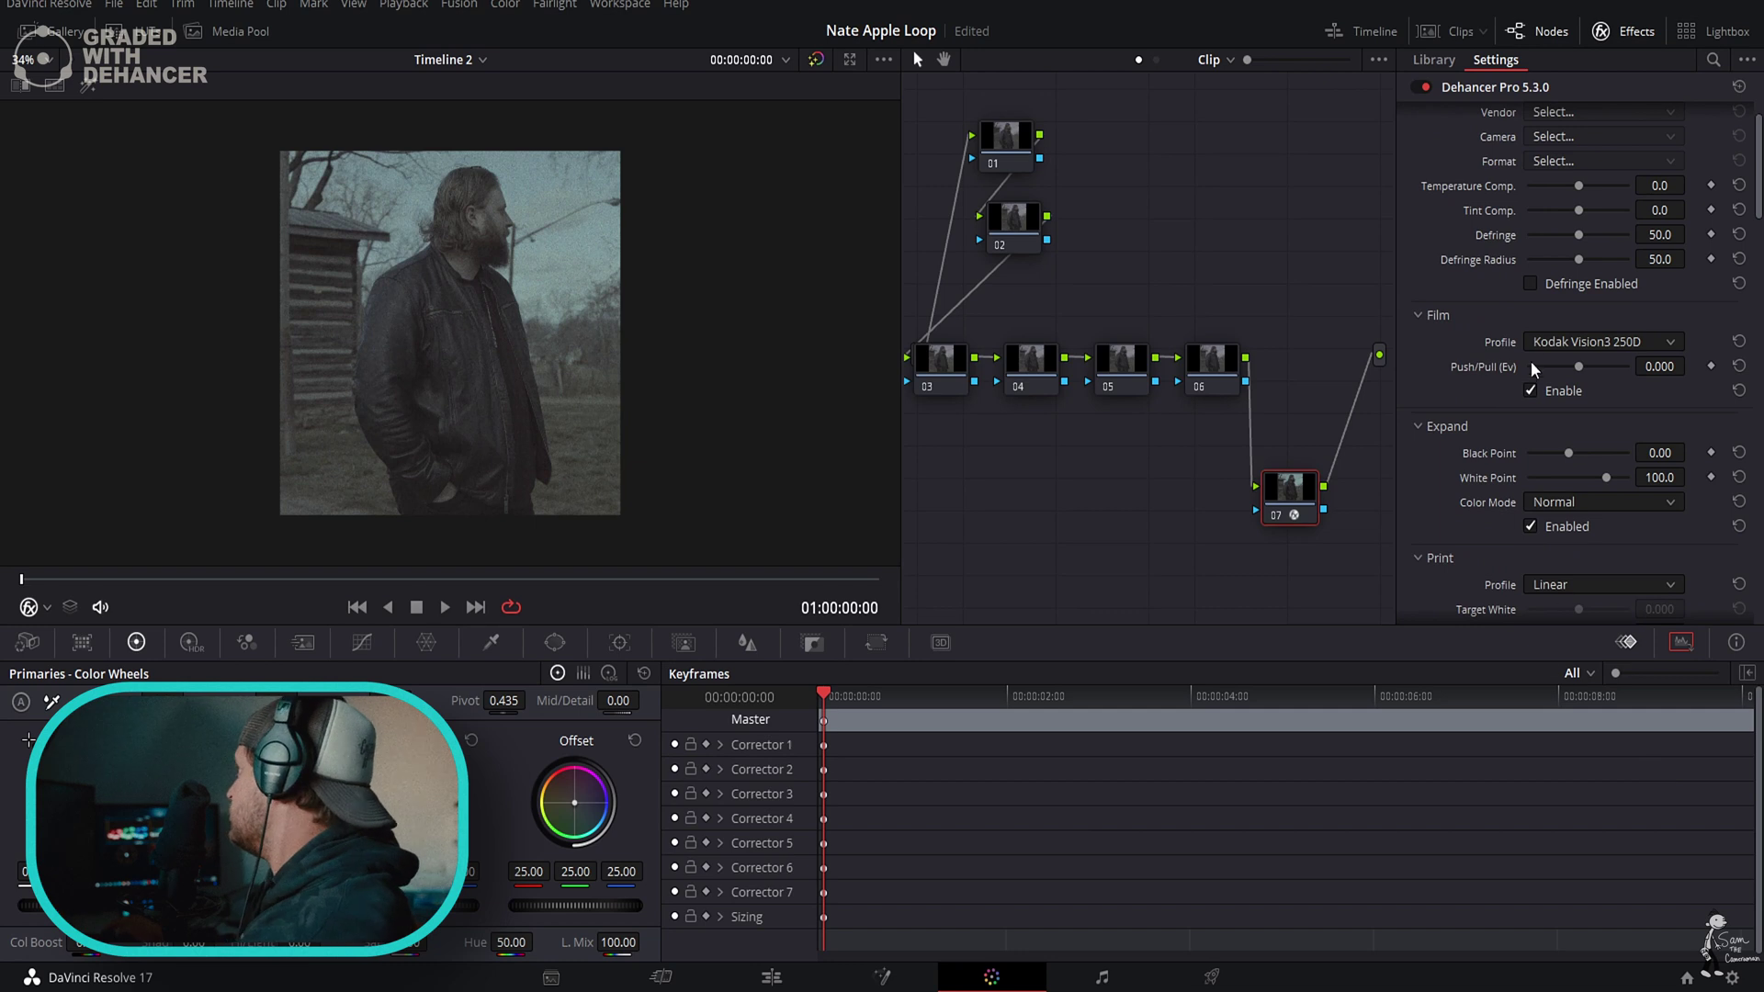
pyautogui.click(1554, 345)
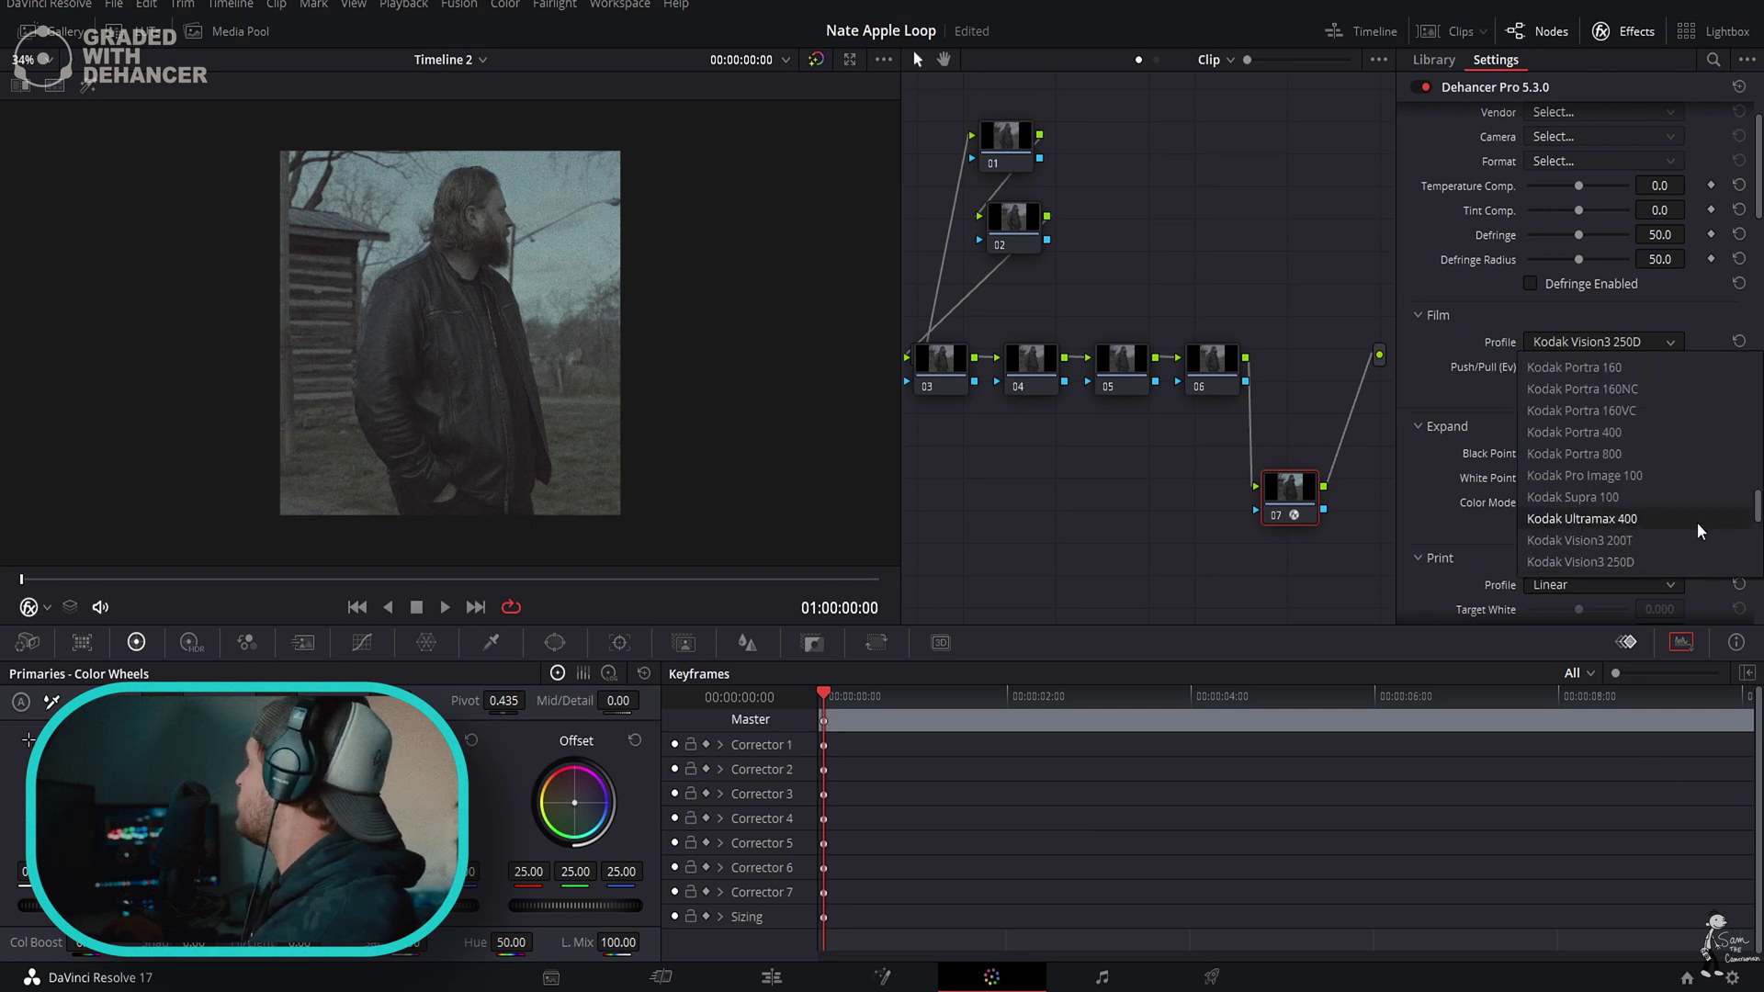
pyautogui.moveTo(1756, 517); pyautogui.dragTo(1714, 592)
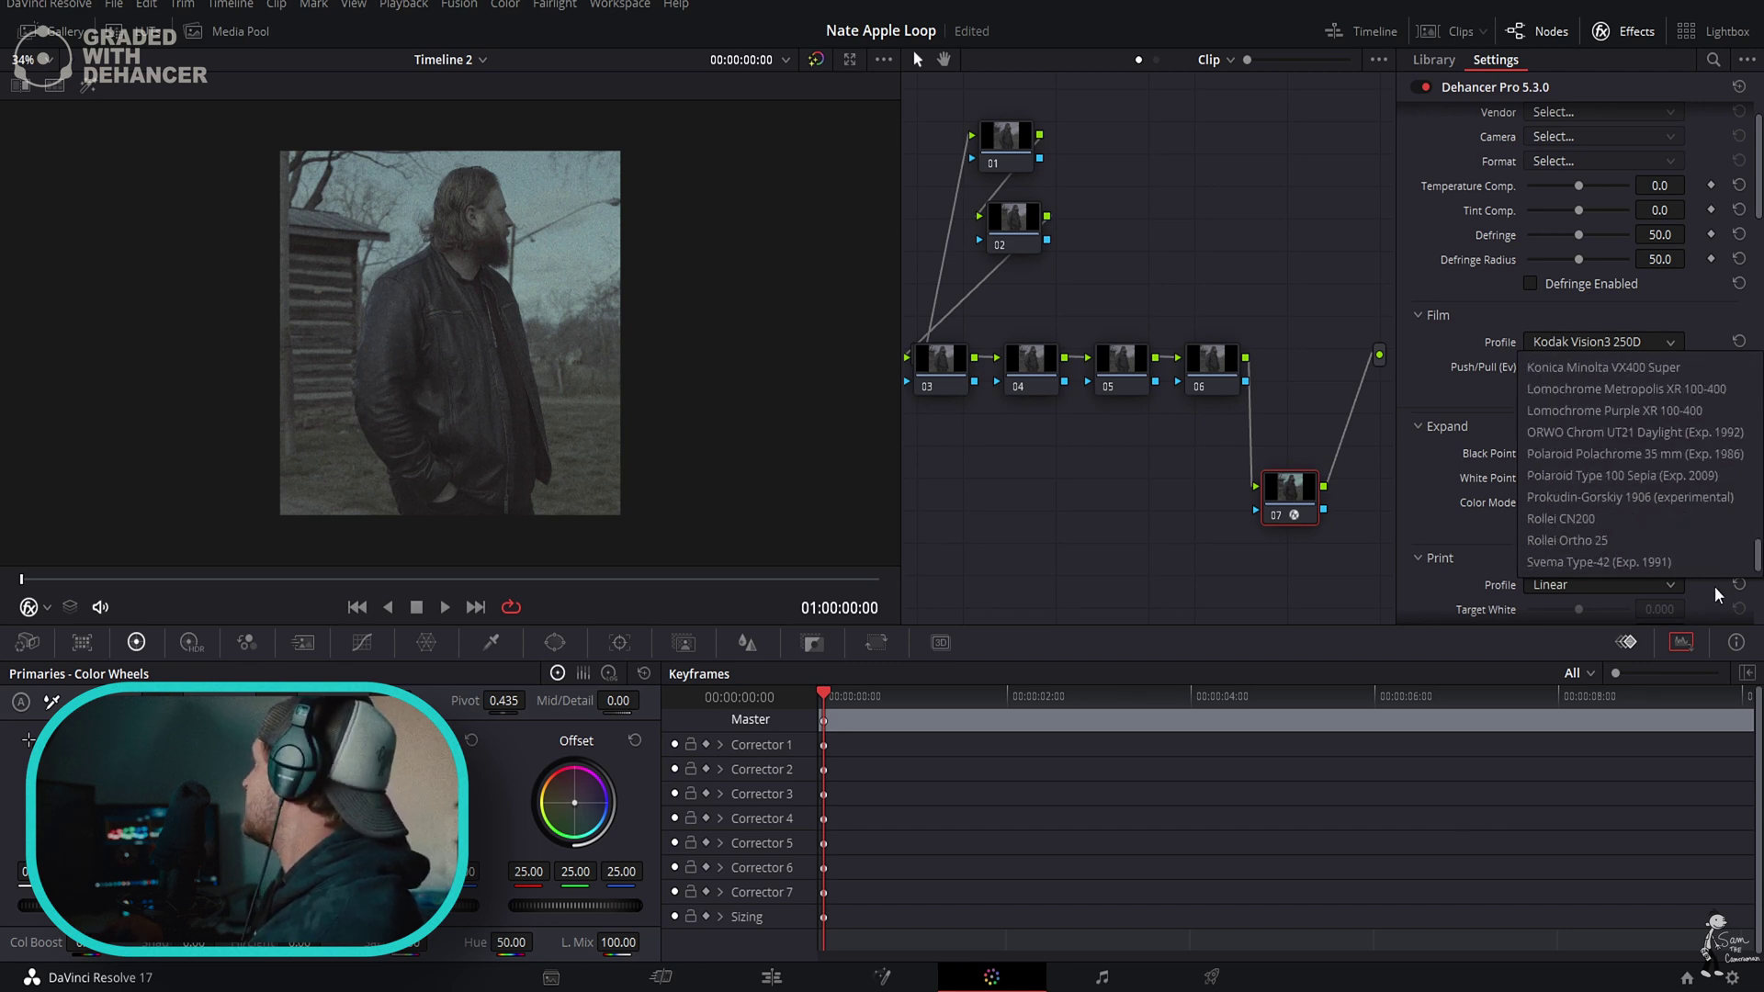
pyautogui.scroll(10, 1594, 445)
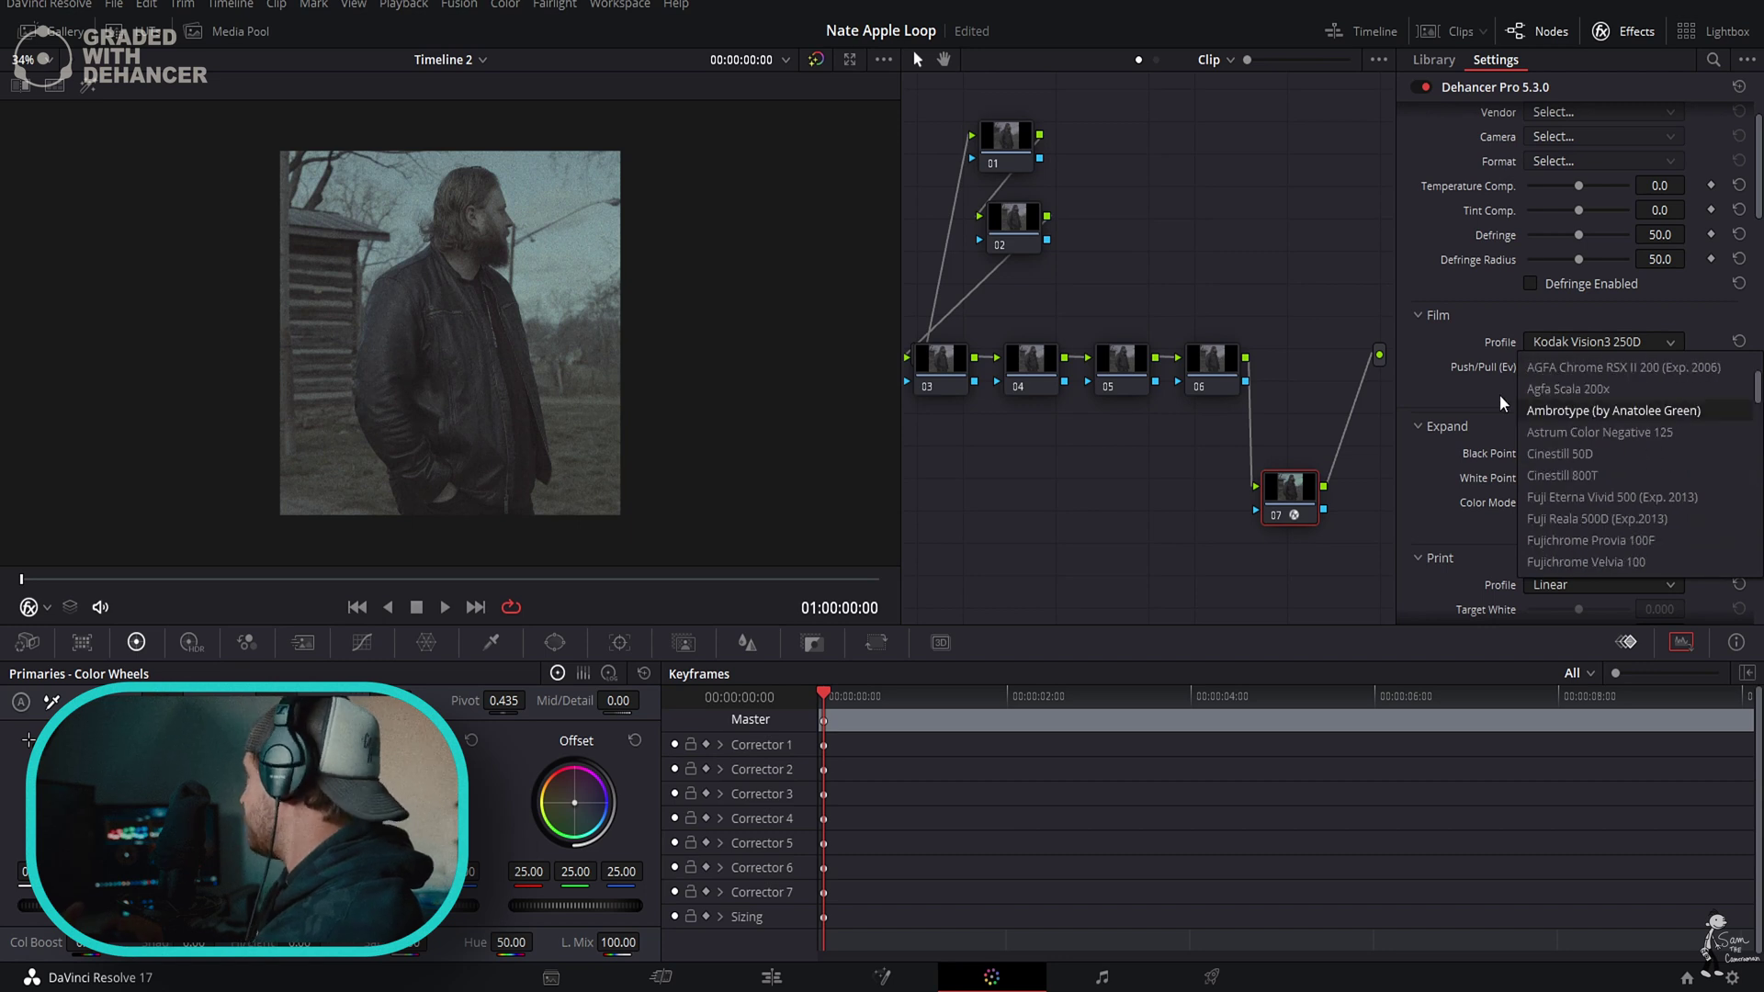
pyautogui.click(1448, 390)
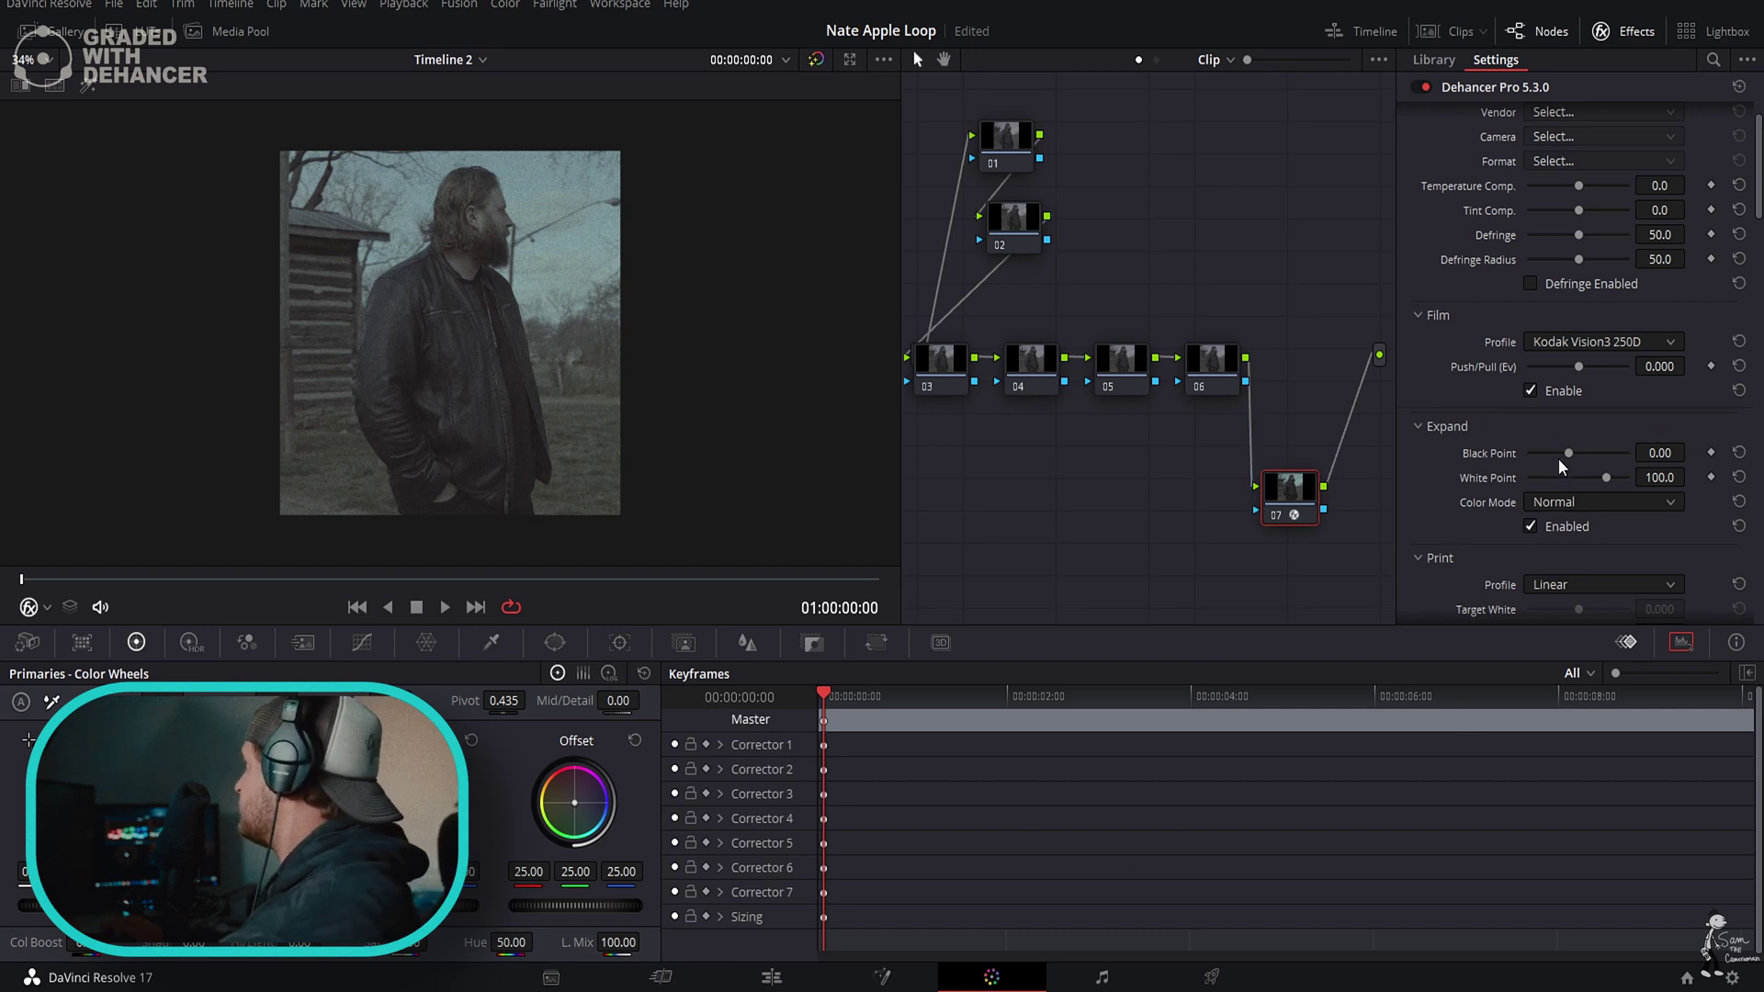
pyautogui.moveTo(1559, 455)
pyautogui.mouseDown()
pyautogui.moveTo(1605, 454)
pyautogui.moveTo(1557, 459)
pyautogui.mouseUp()
pyautogui.doubleClick(1491, 457)
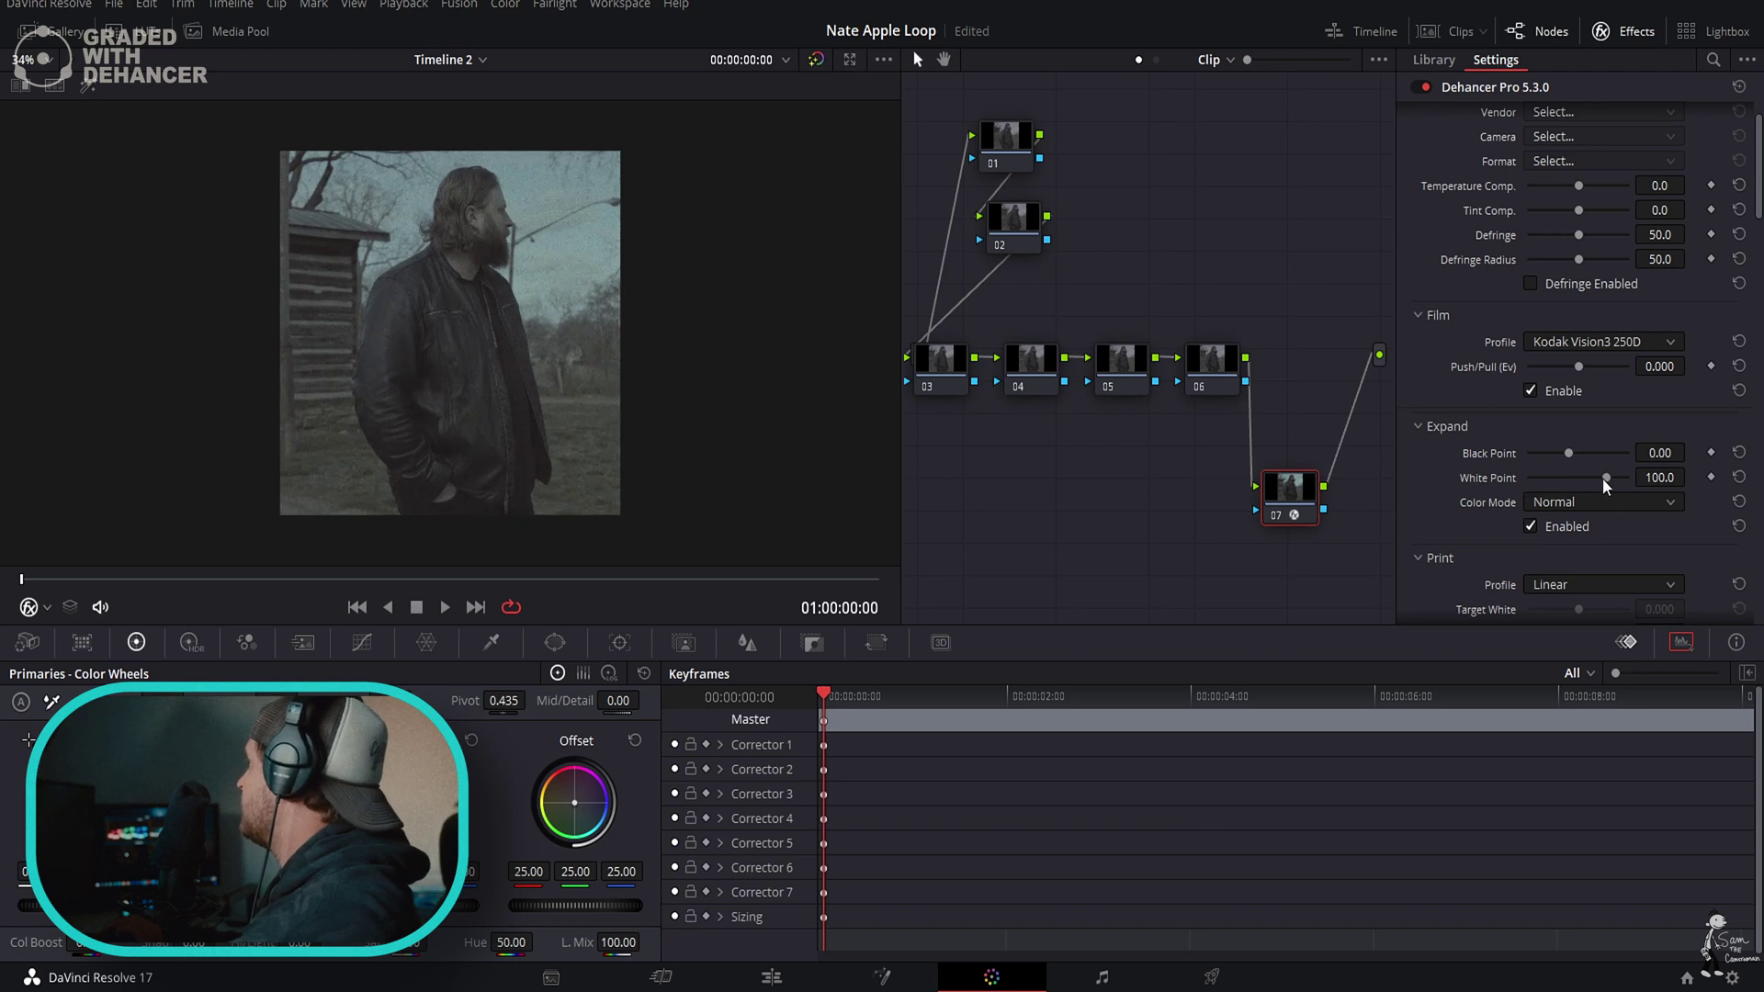
# Set Dehancer's Print profile to Kodak 2383 Print Film after briefly trying Cineon Film Log.
pyautogui.scroll(-4, 1479, 481)
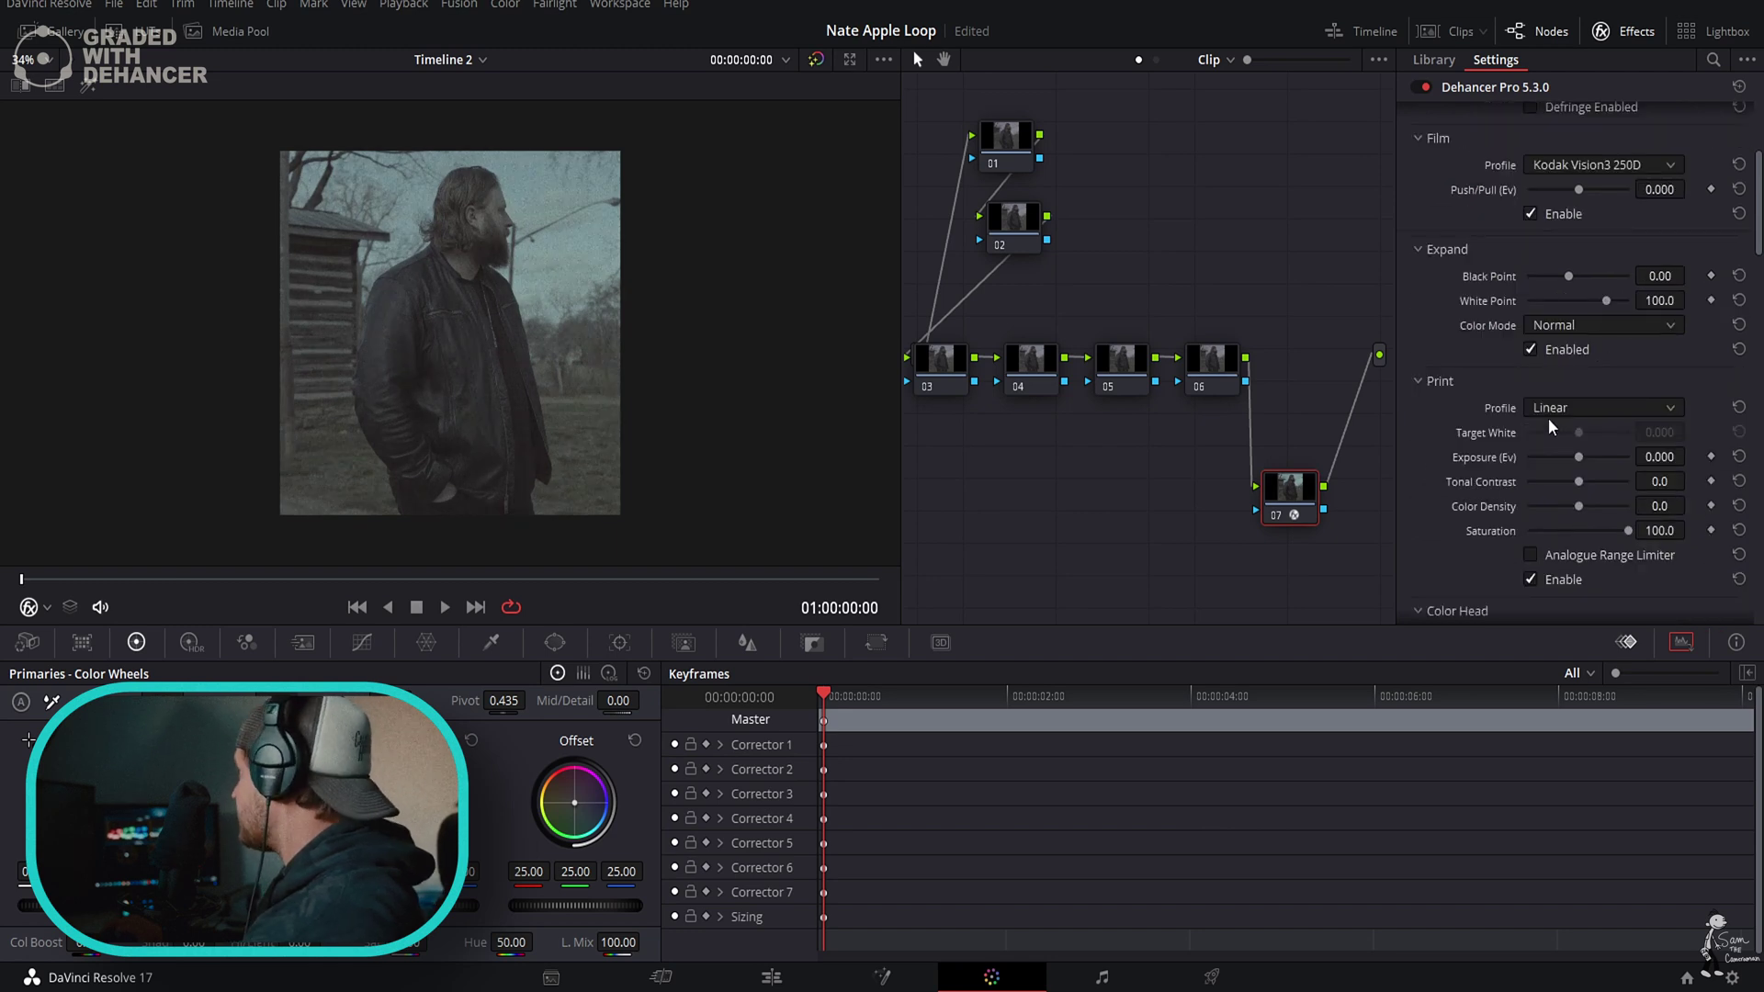
pyautogui.click(1556, 413)
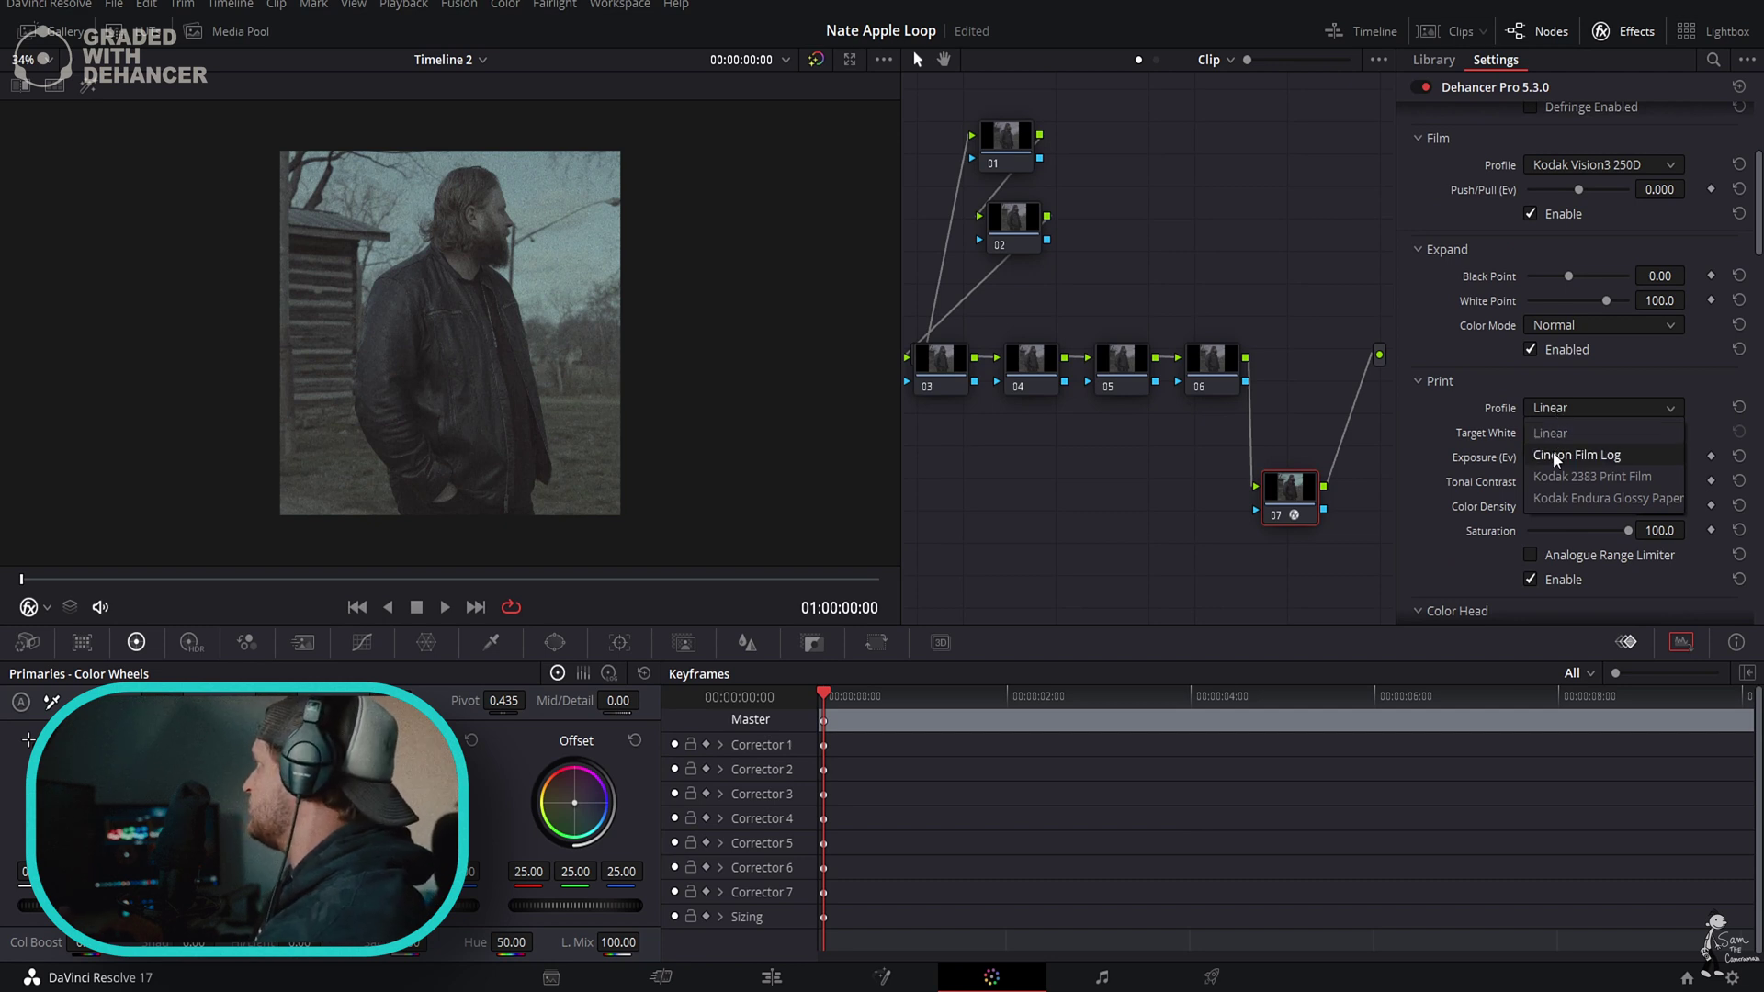
pyautogui.click(1552, 454)
pyautogui.click(1563, 414)
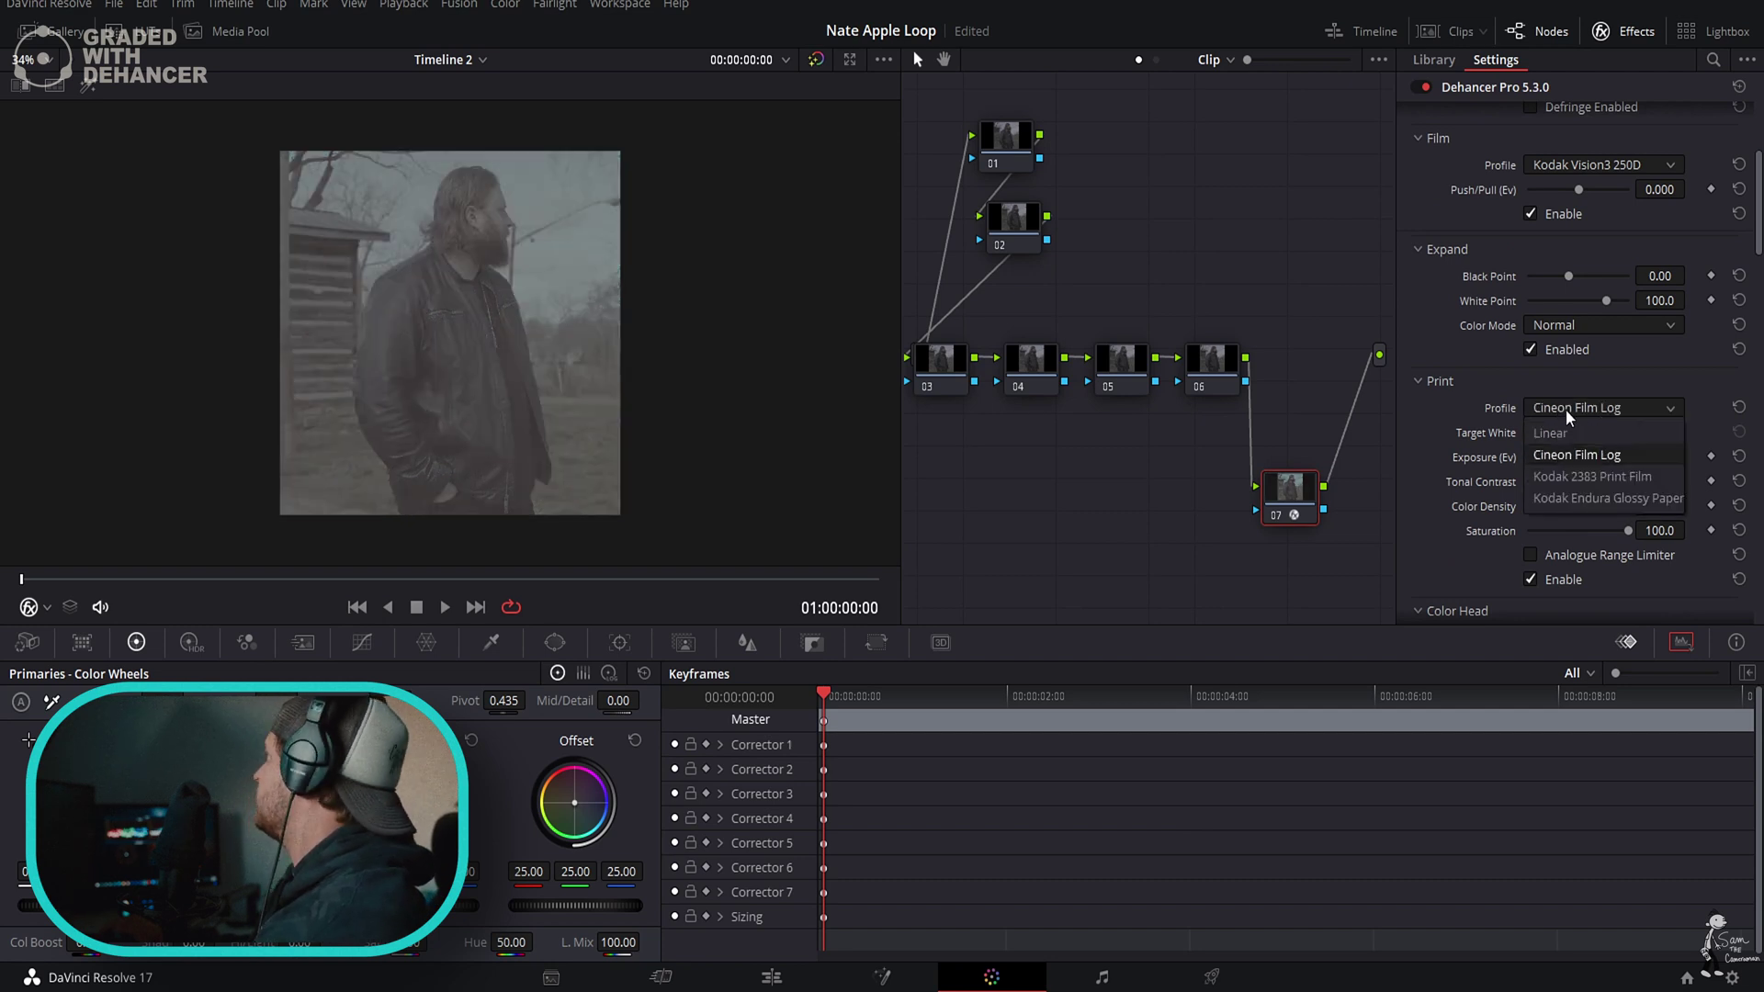
pyautogui.click(1566, 487)
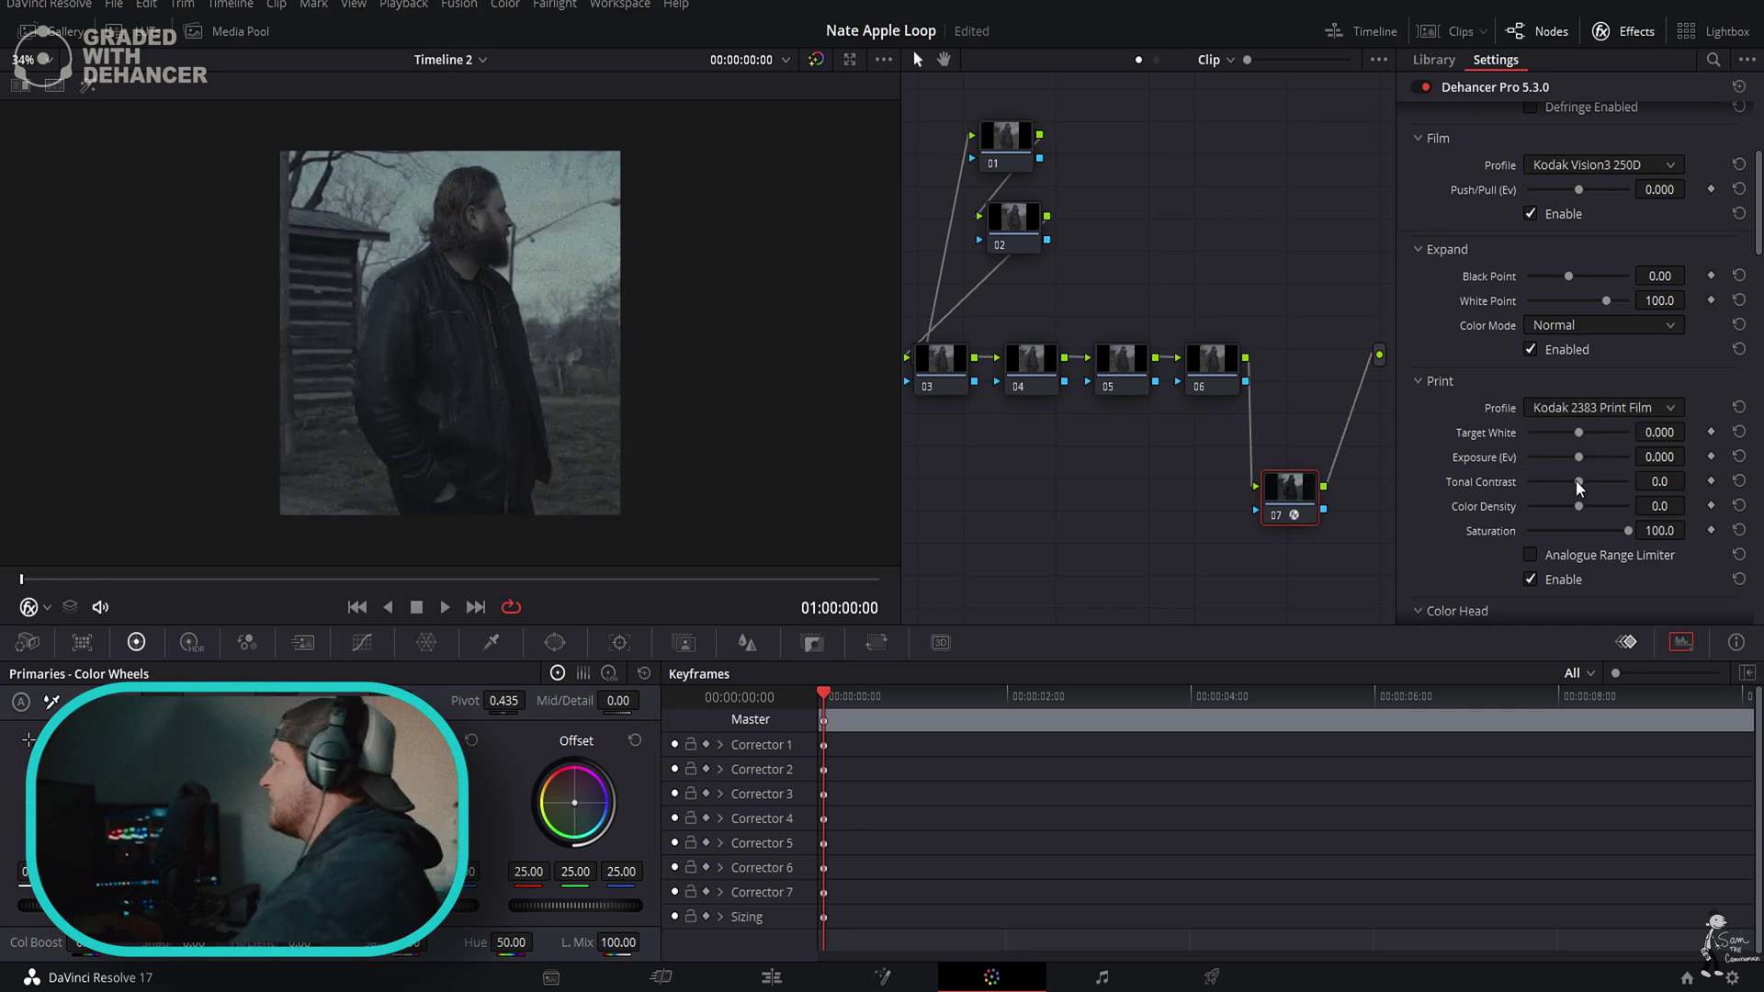
pyautogui.click(1579, 406)
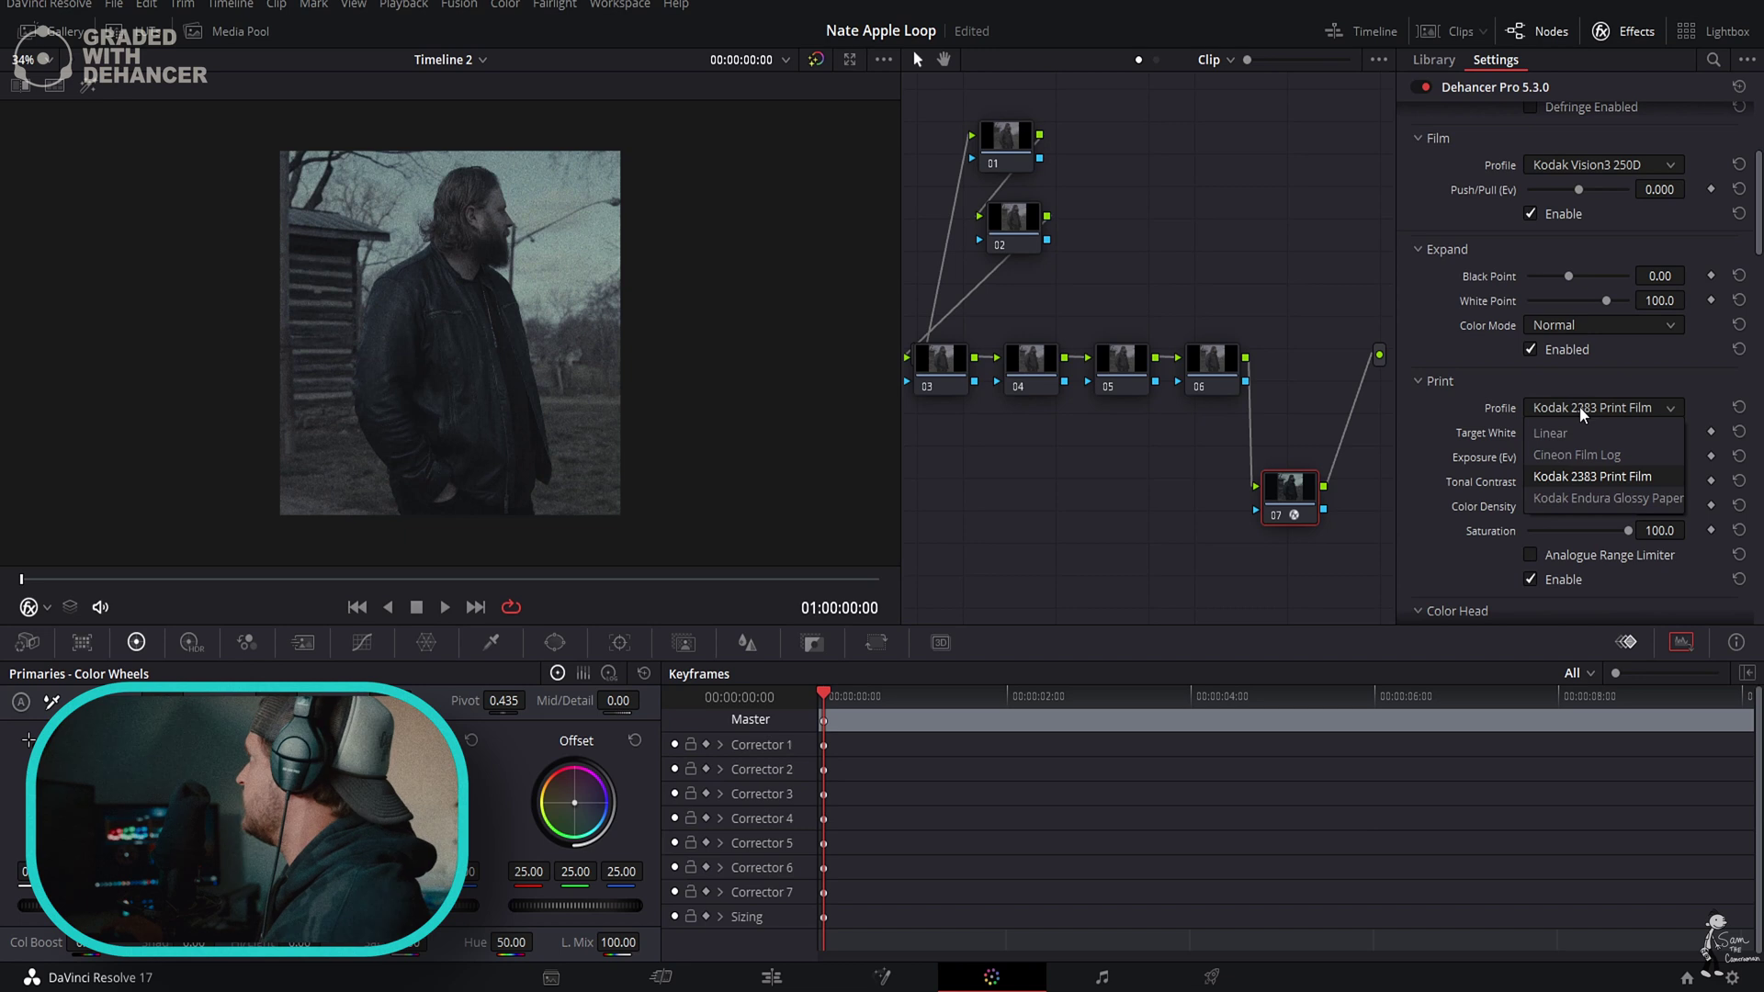
pyautogui.click(1571, 482)
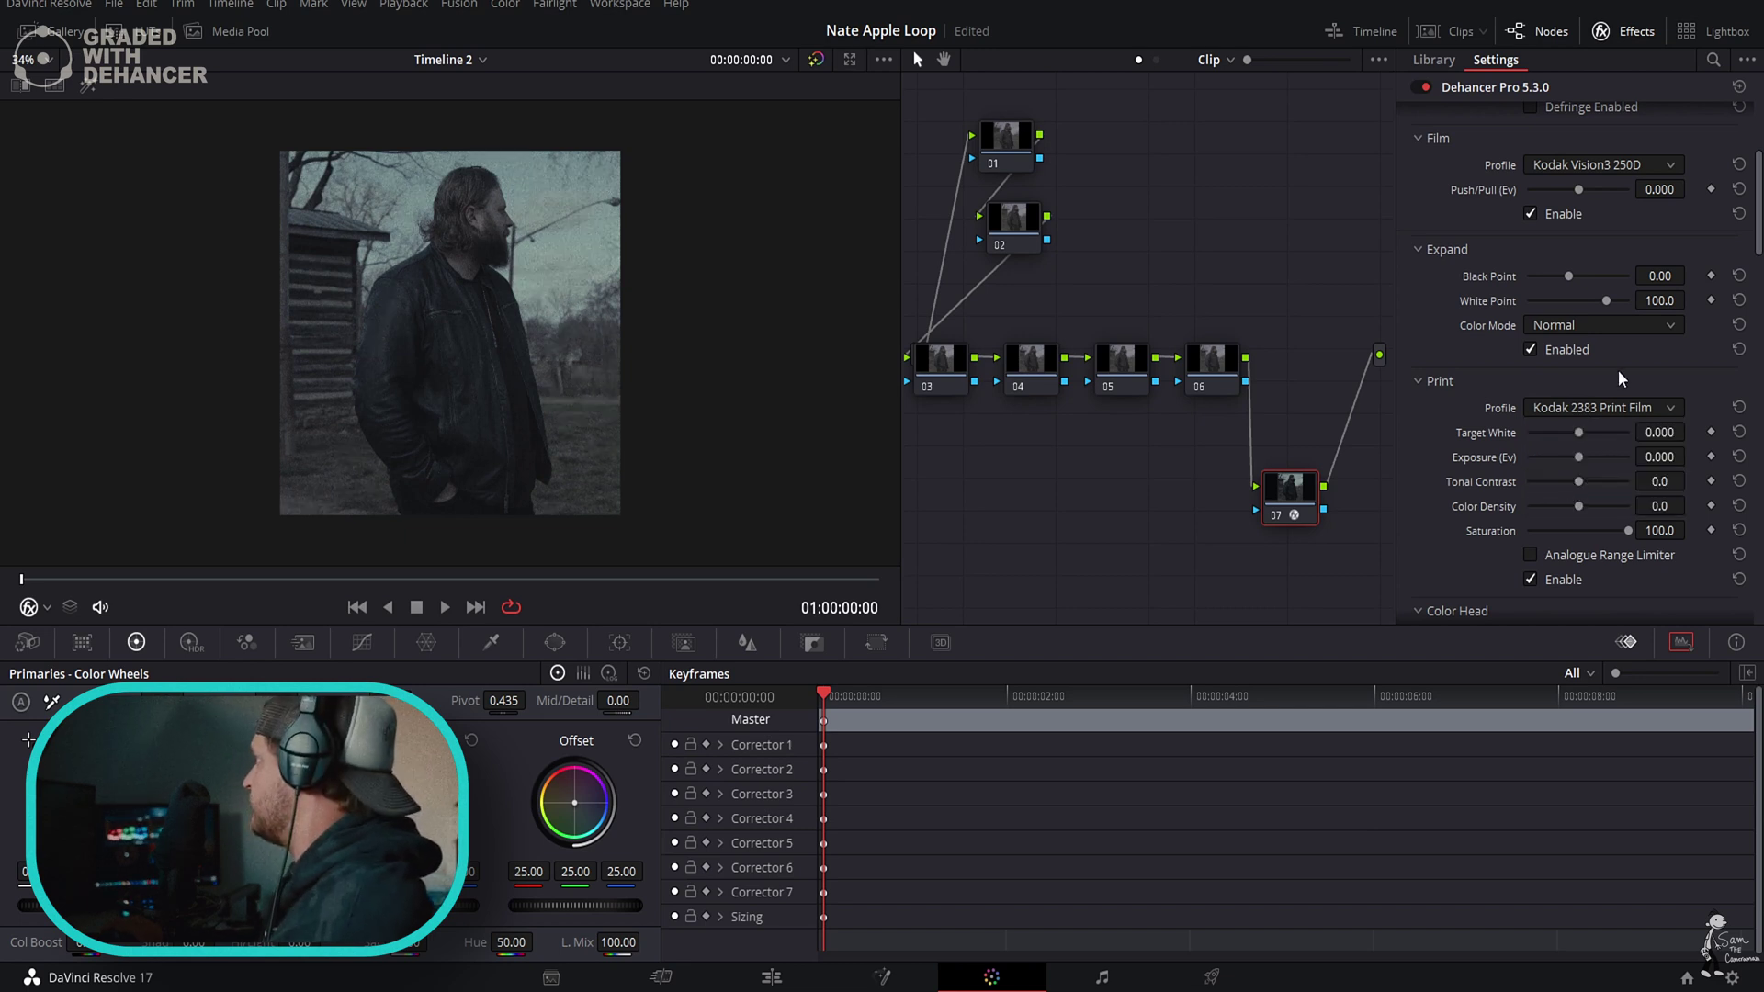
# Adjust the Color Head balance, resetting Yellow-Blue and Magenta-Green back to zero.
pyautogui.scroll(-5, 1644, 492)
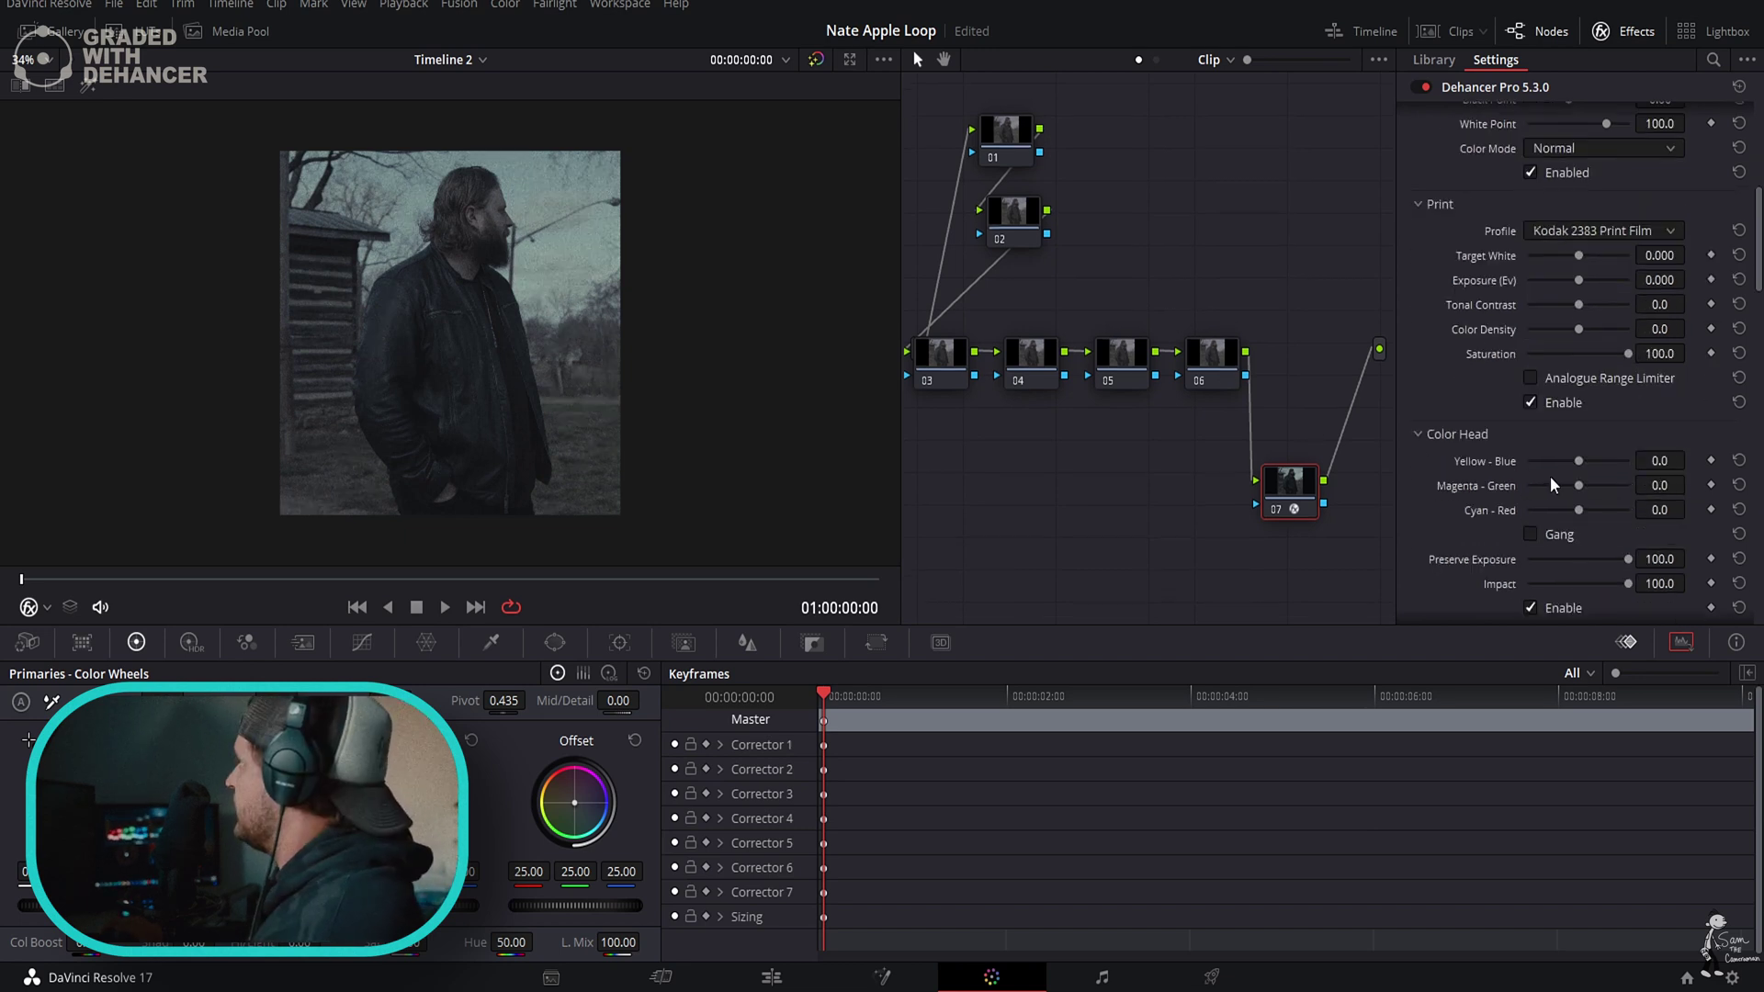
pyautogui.moveTo(1578, 344); pyautogui.dragTo(1572, 393)
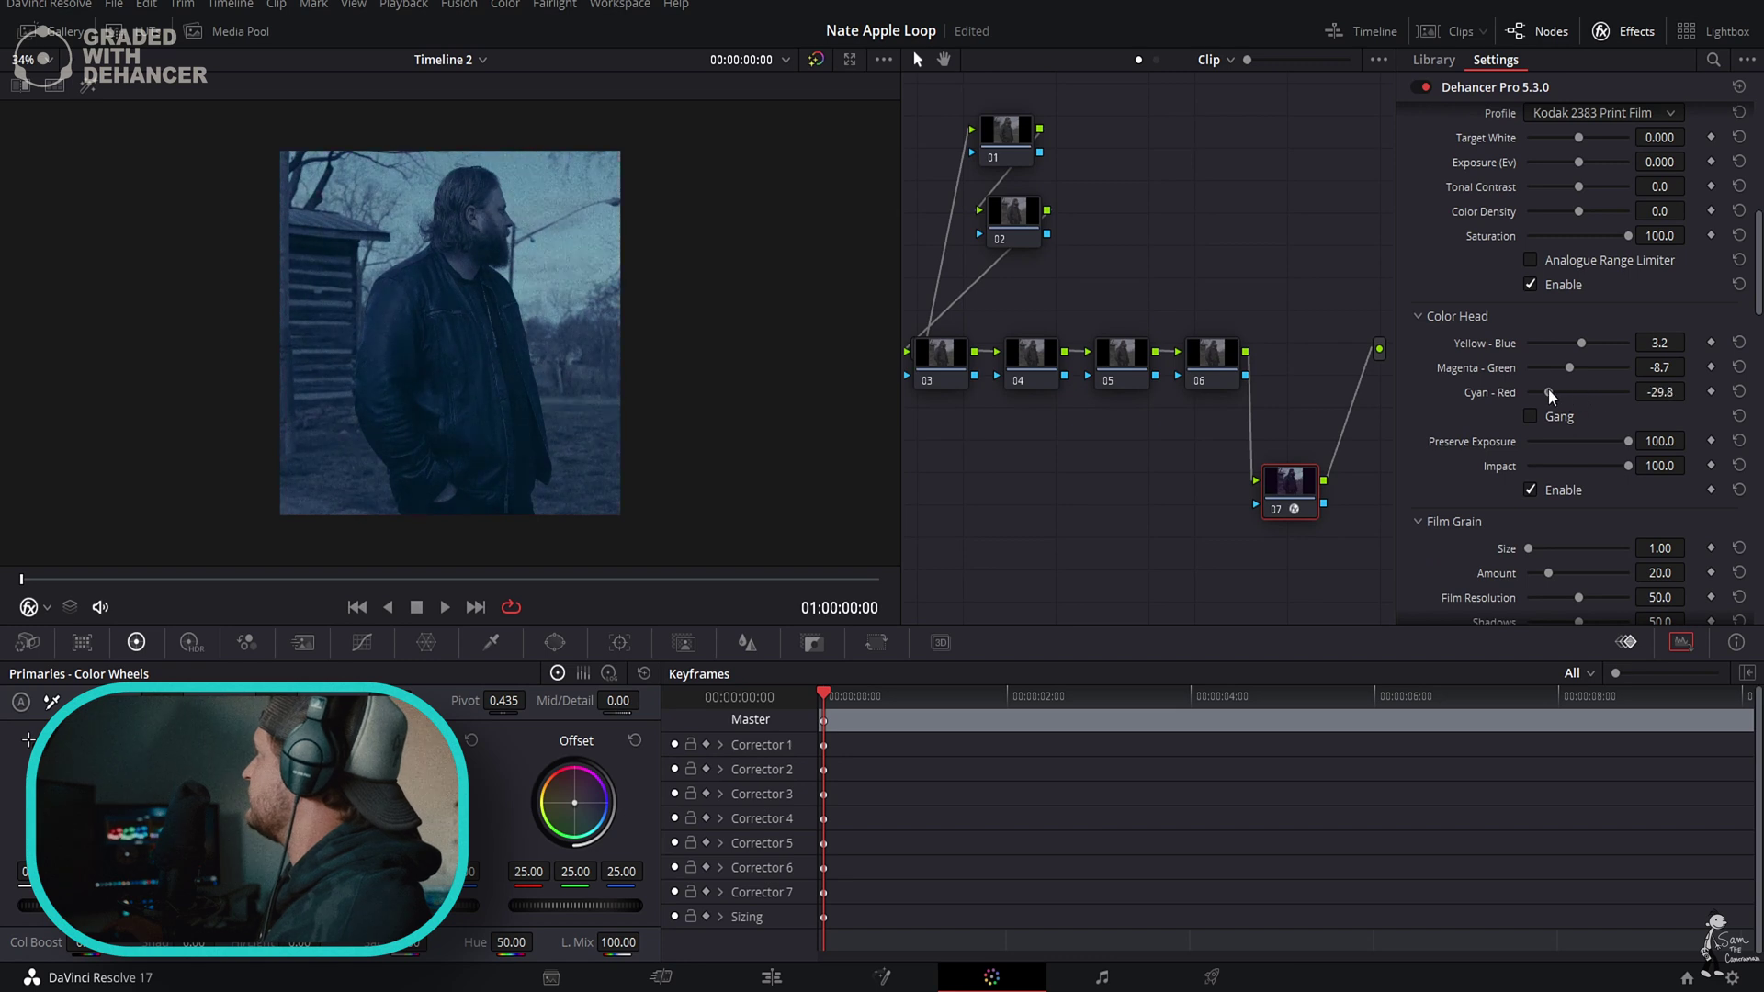
pyautogui.doubleClick(1512, 347)
pyautogui.doubleClick(1507, 365)
# Disable Film Grain and lower its Amount from 20.0 to 10.1.
pyautogui.scroll(-3, 1501, 401)
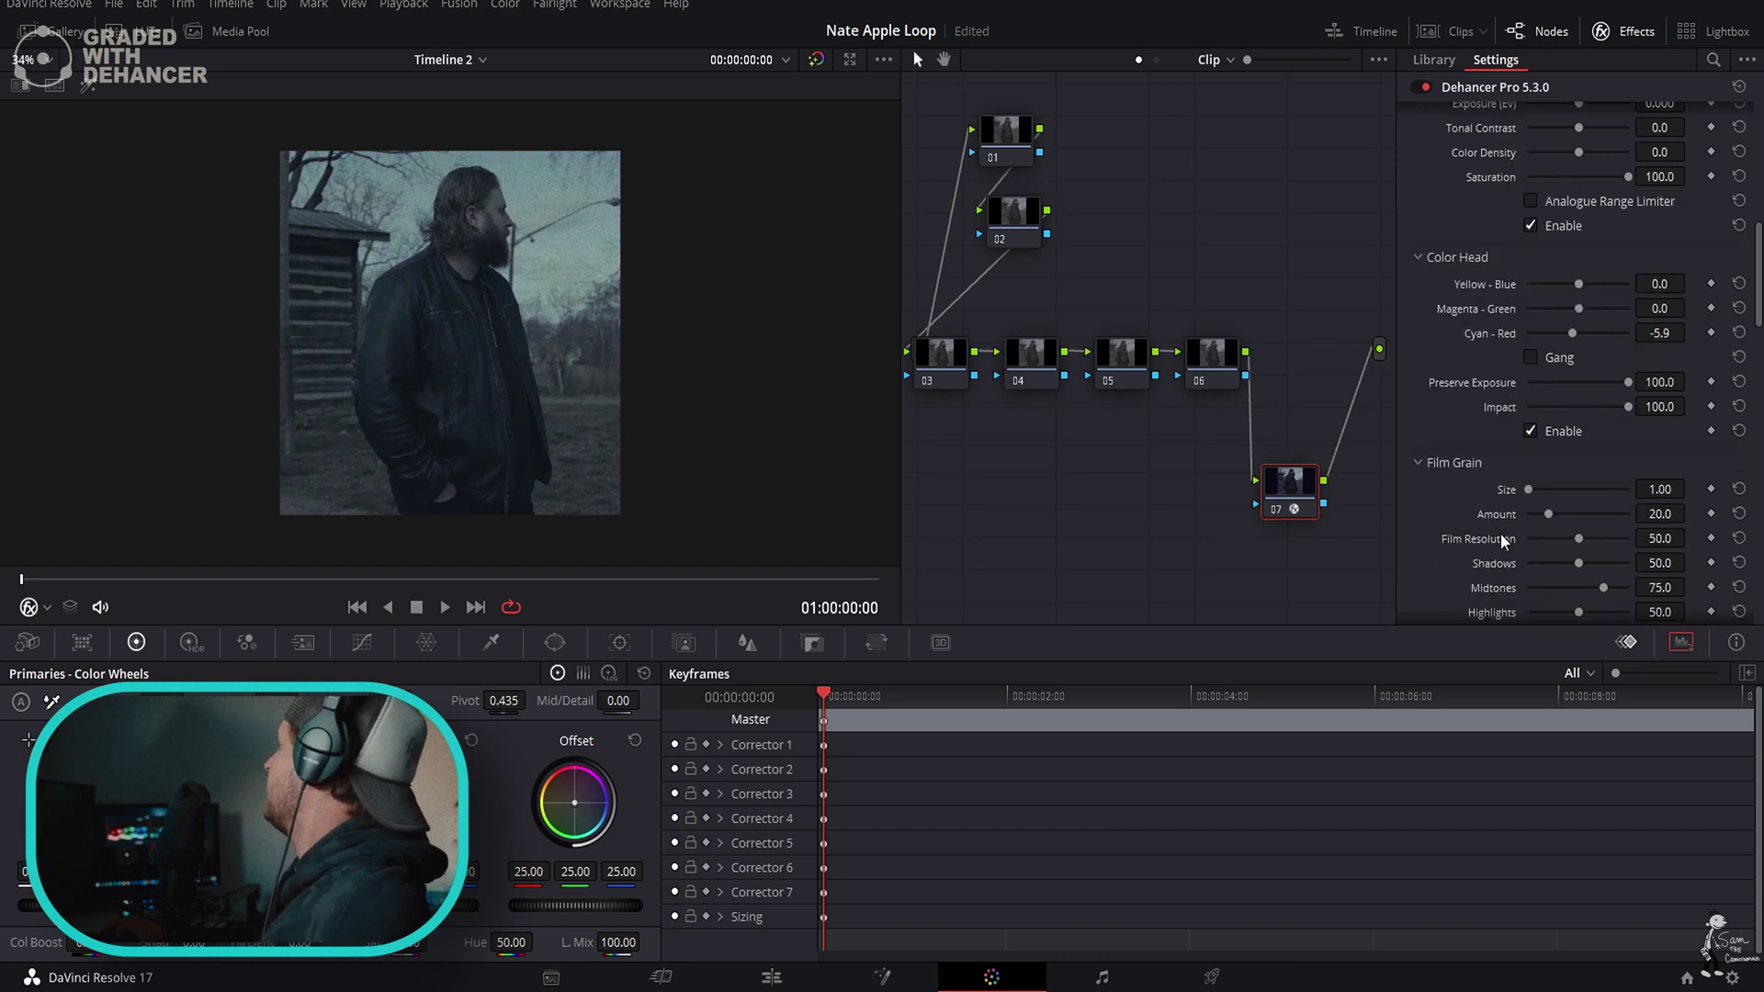
pyautogui.scroll(-1, 1507, 512)
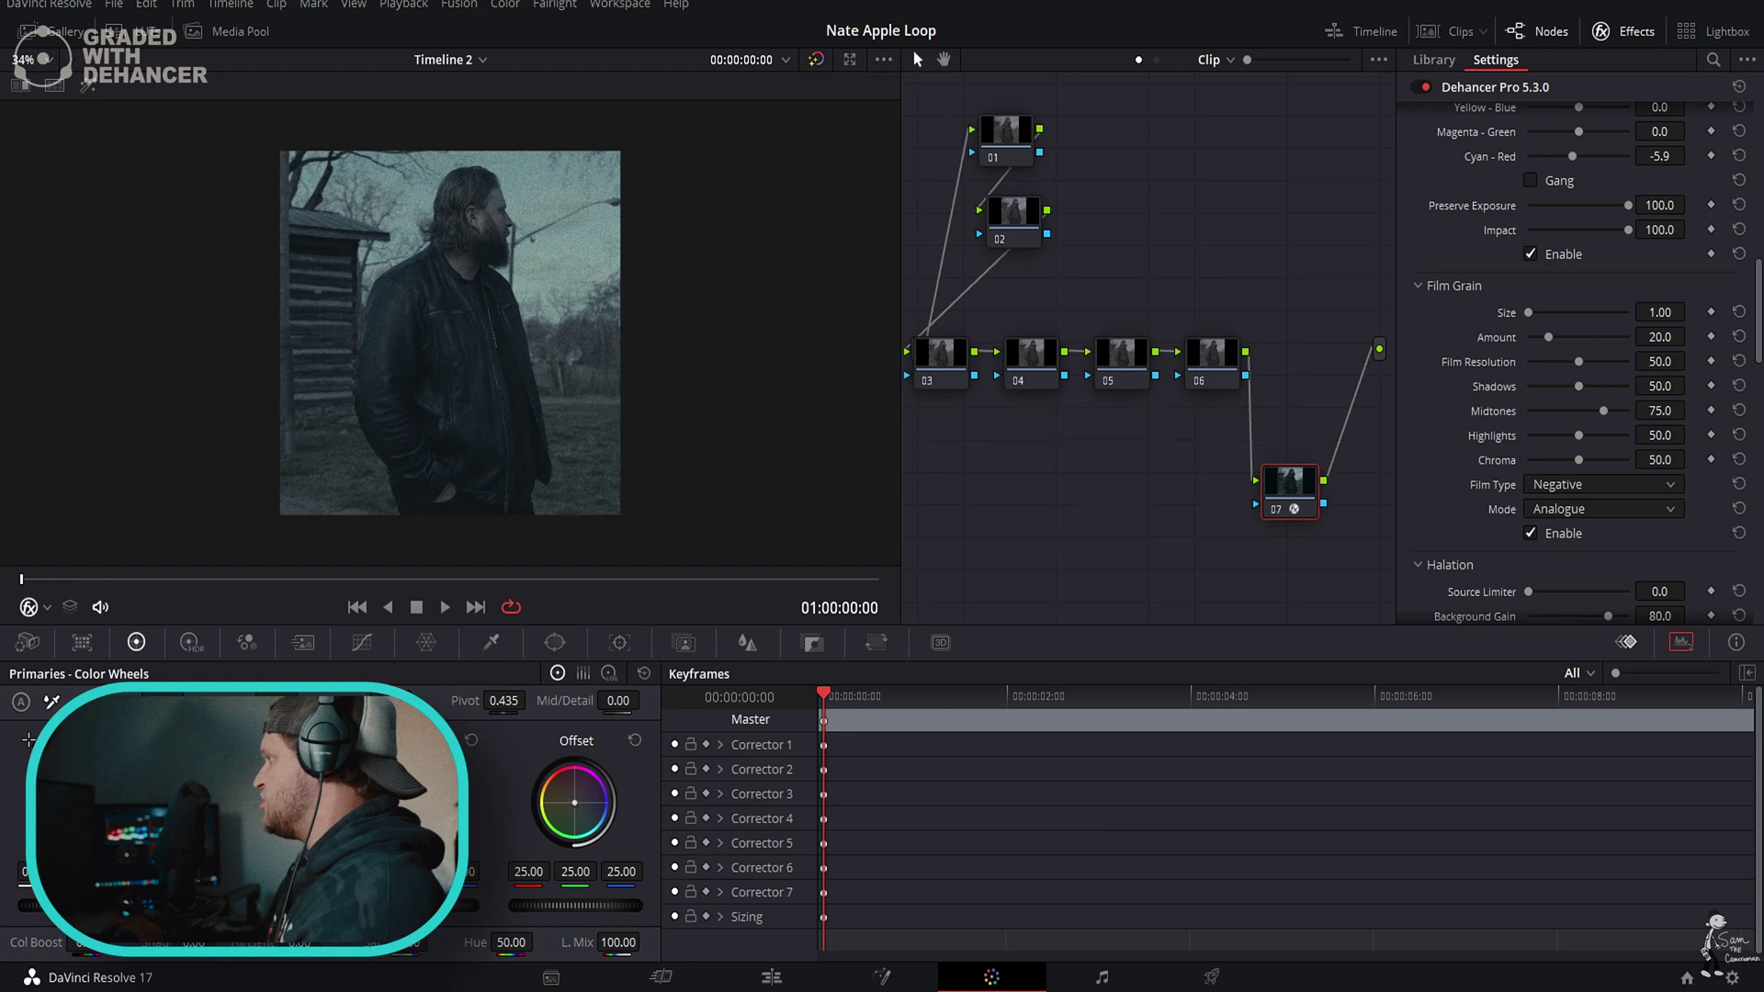
pyautogui.click(1530, 534)
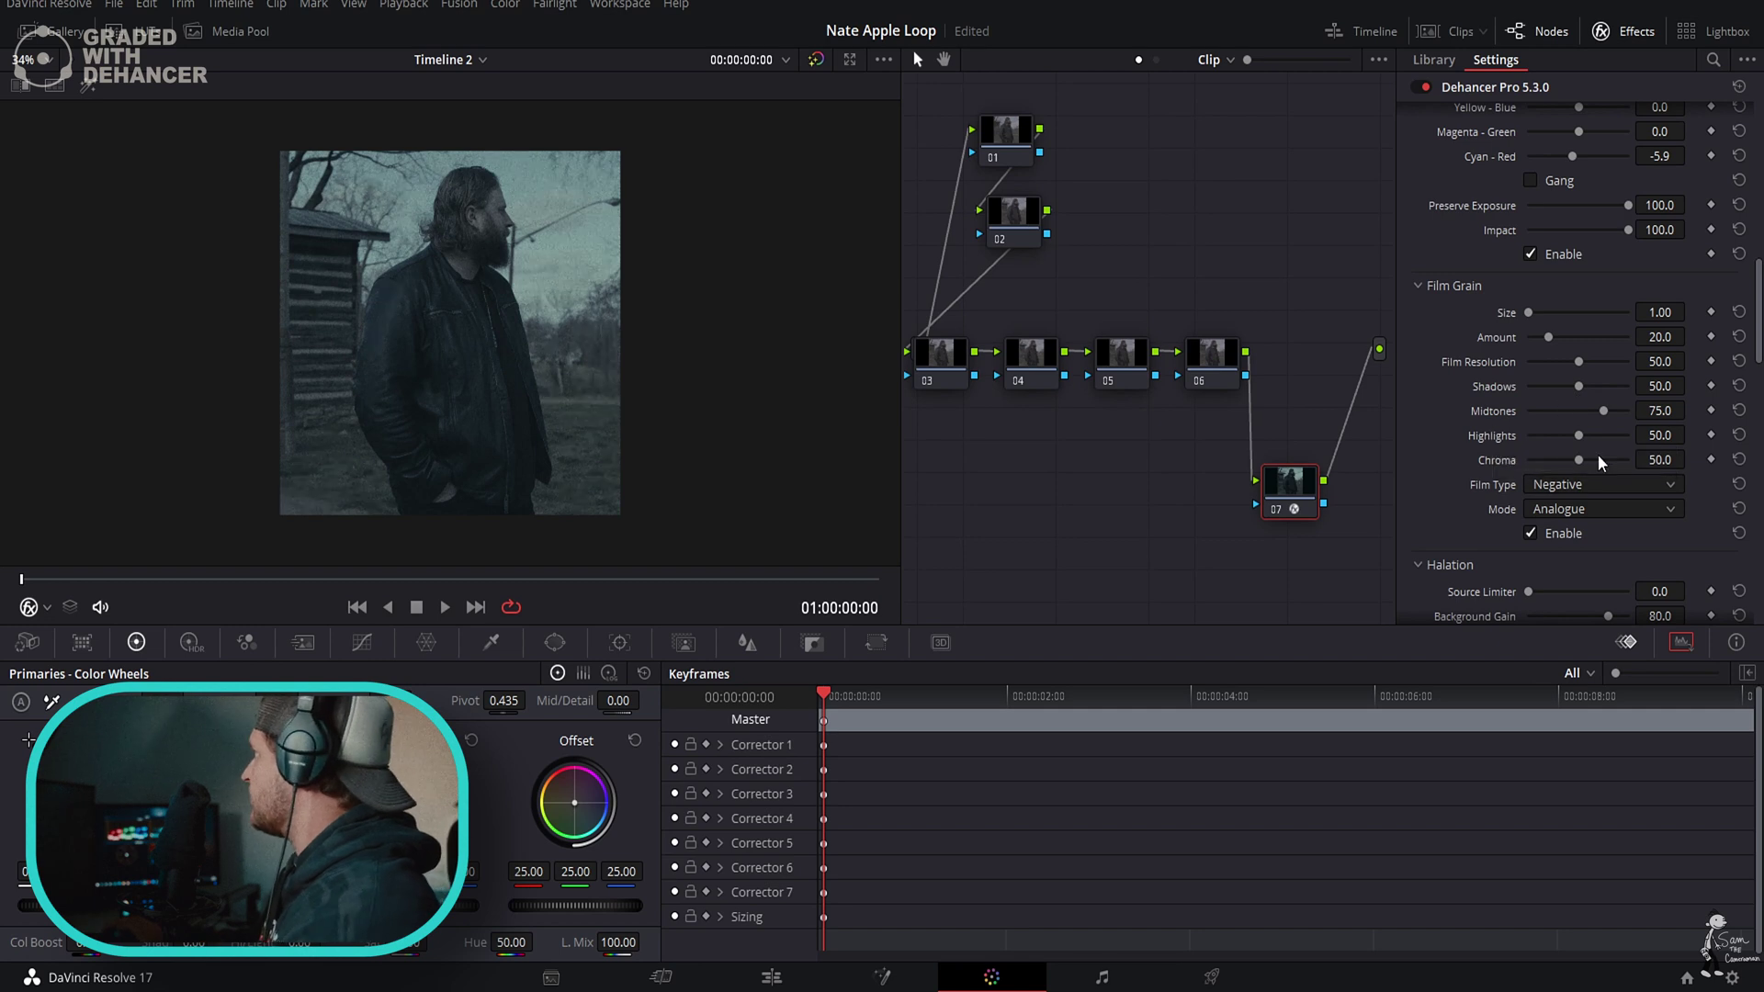
pyautogui.moveTo(1550, 338); pyautogui.dragTo(1539, 340)
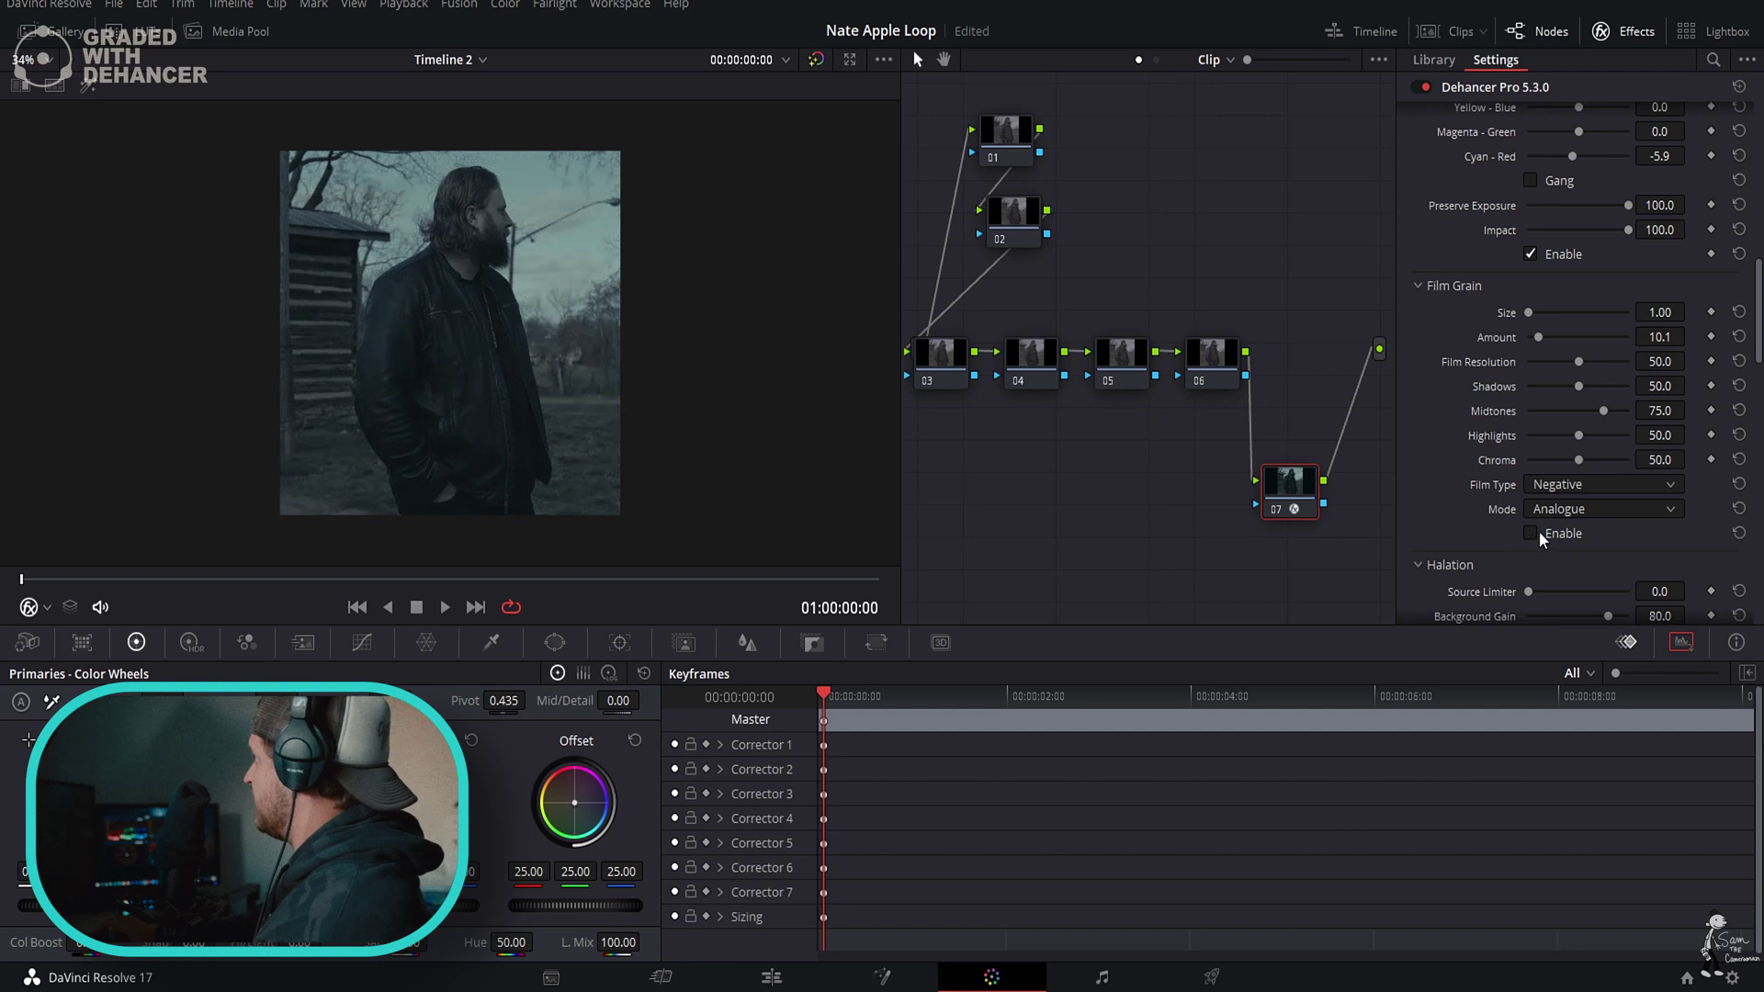
# Enable Halation, tune Source Limiter and Global Diffusion in Mask Mode, then exit Mask Mode.
pyautogui.scroll(-3, 1535, 529)
pyautogui.scroll(-2, 1534, 538)
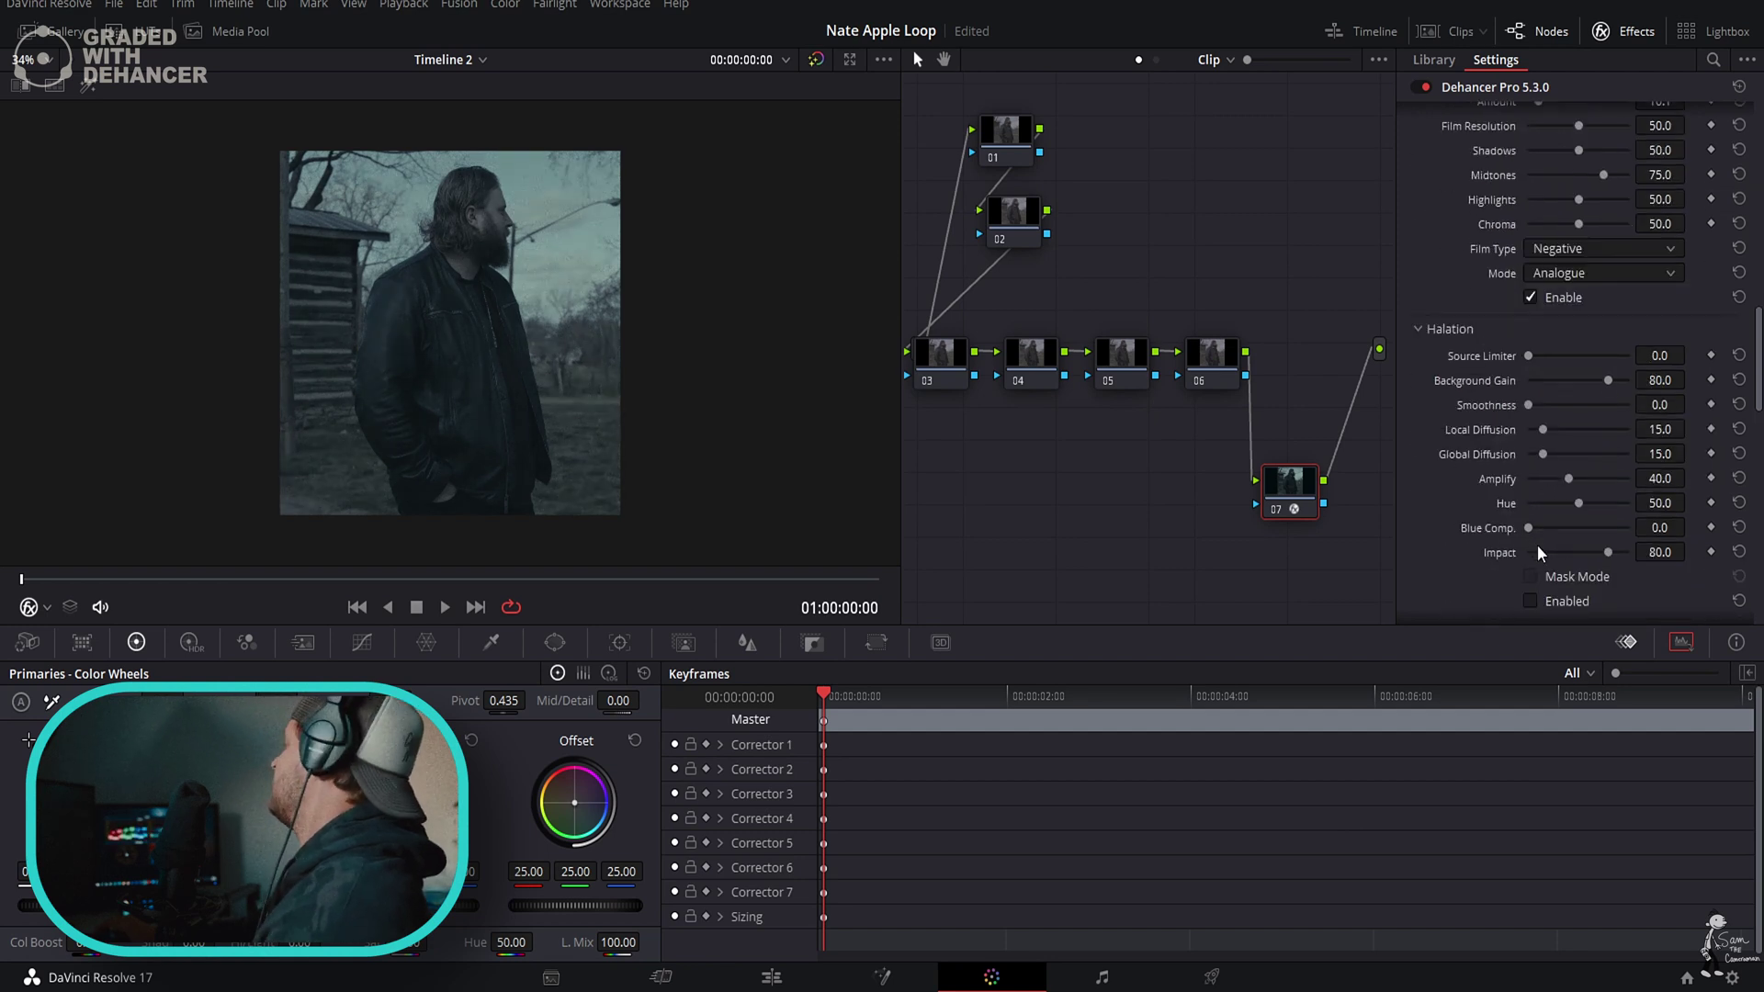
pyautogui.scroll(-1, 1543, 569)
pyautogui.click(1530, 542)
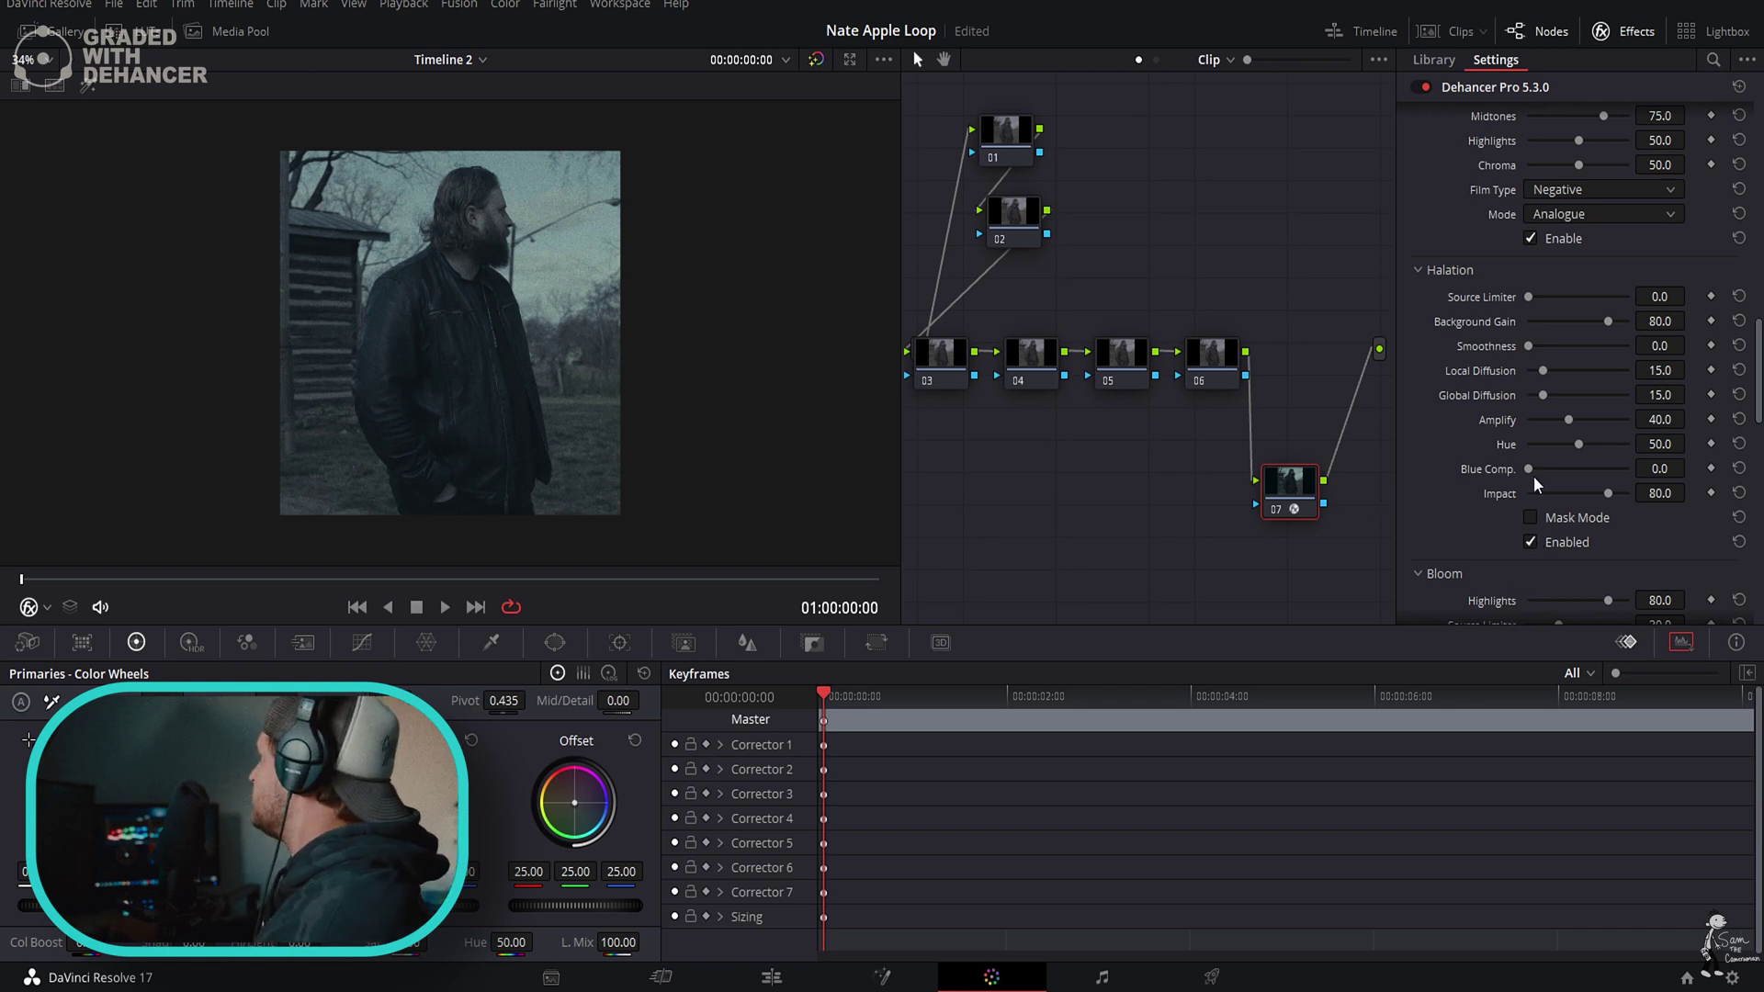
pyautogui.click(1530, 517)
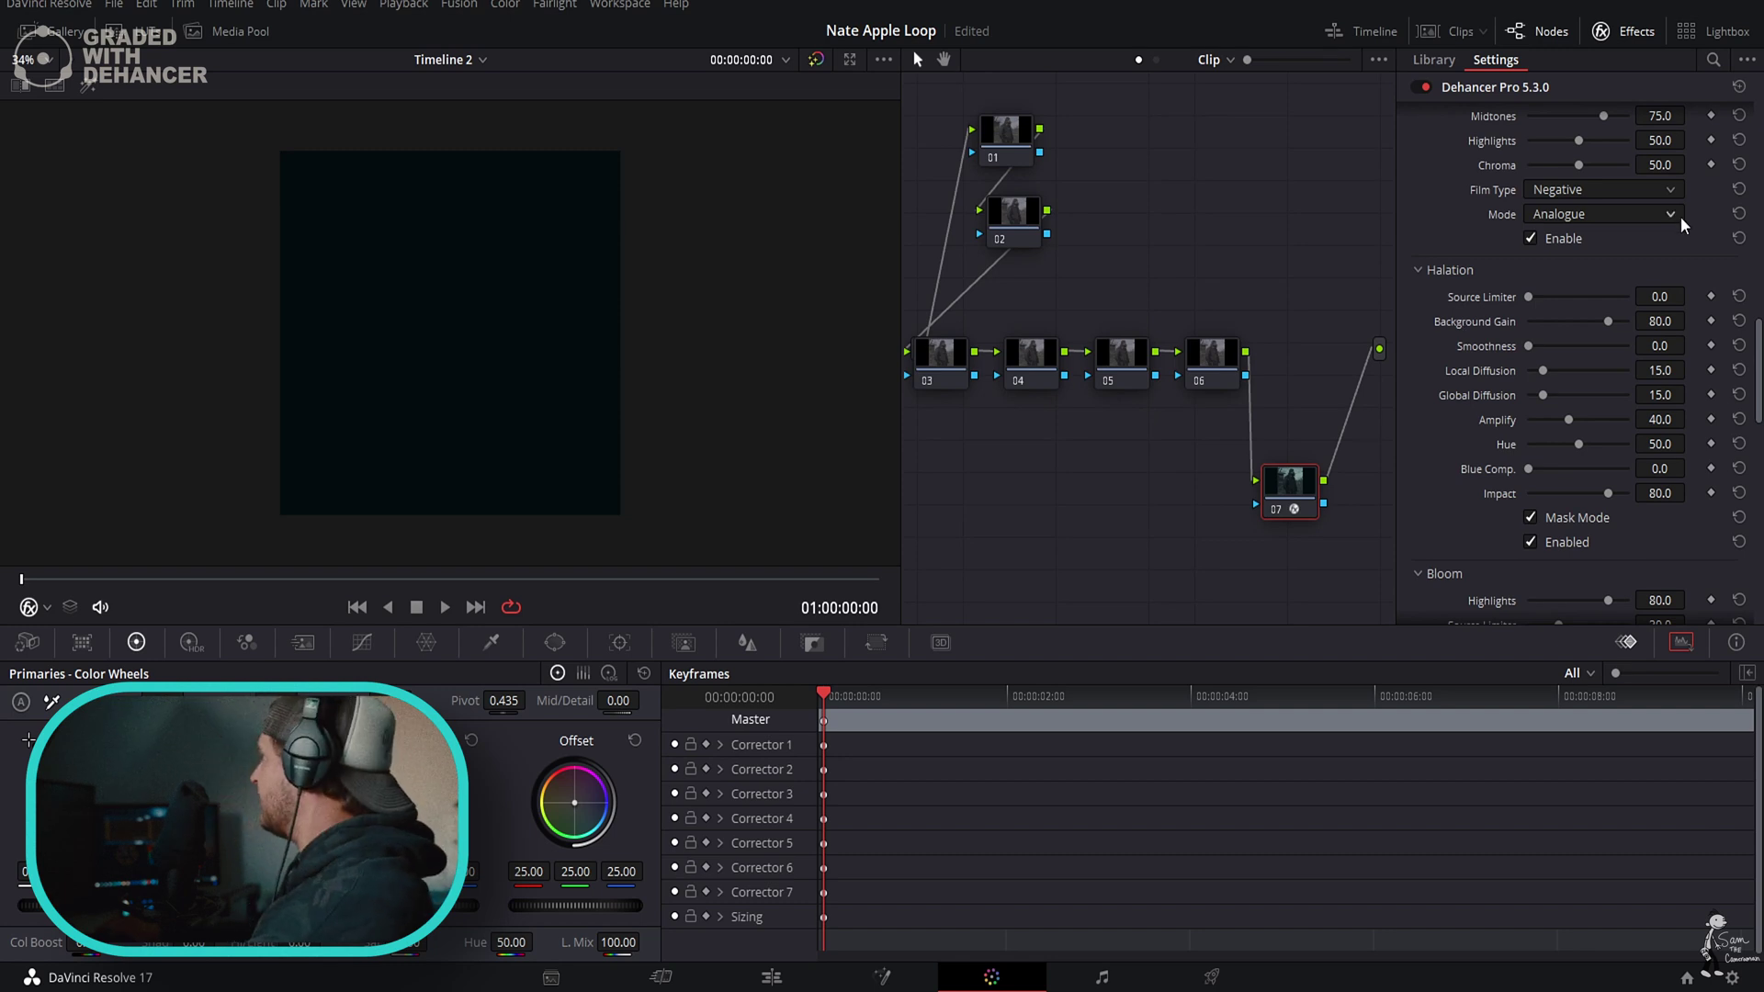
pyautogui.moveTo(1528, 298); pyautogui.dragTo(1544, 493)
pyautogui.click(1557, 395)
pyautogui.click(1530, 518)
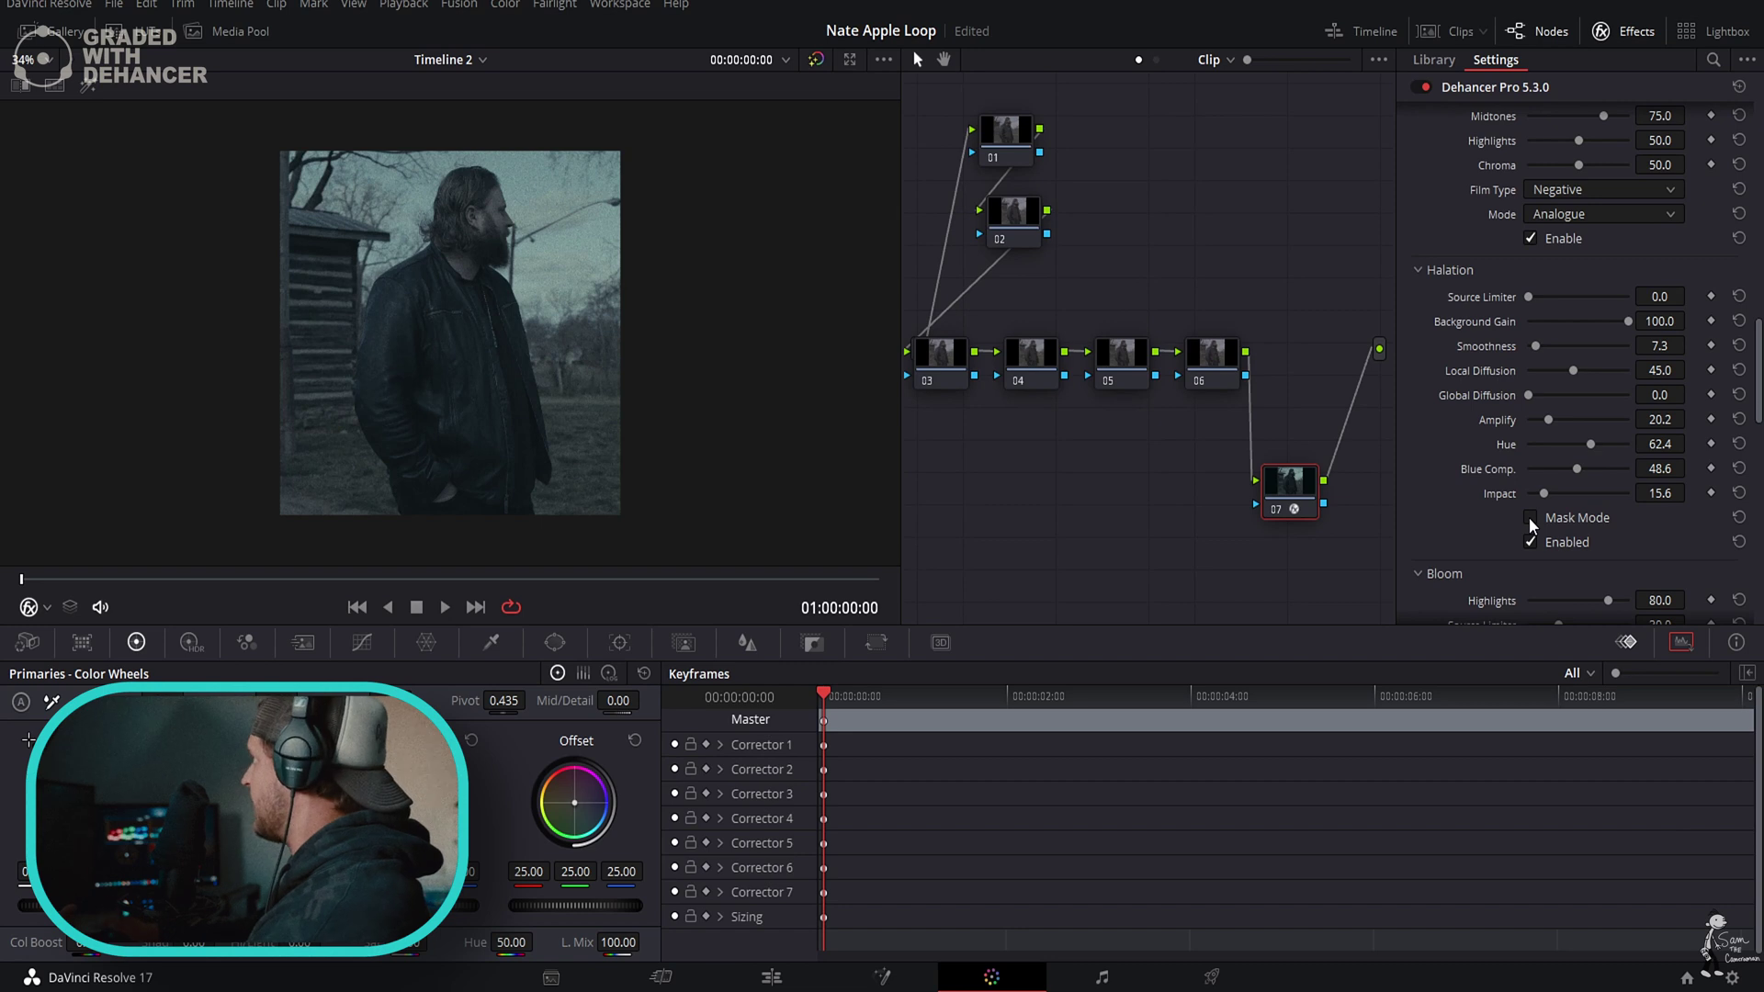
# Turn Halation off, test Bloom's Highlights threshold in Mask Mode, then disable Bloom.
pyautogui.click(1538, 541)
pyautogui.scroll(-3, 1510, 542)
pyautogui.click(1532, 526)
pyautogui.click(1530, 502)
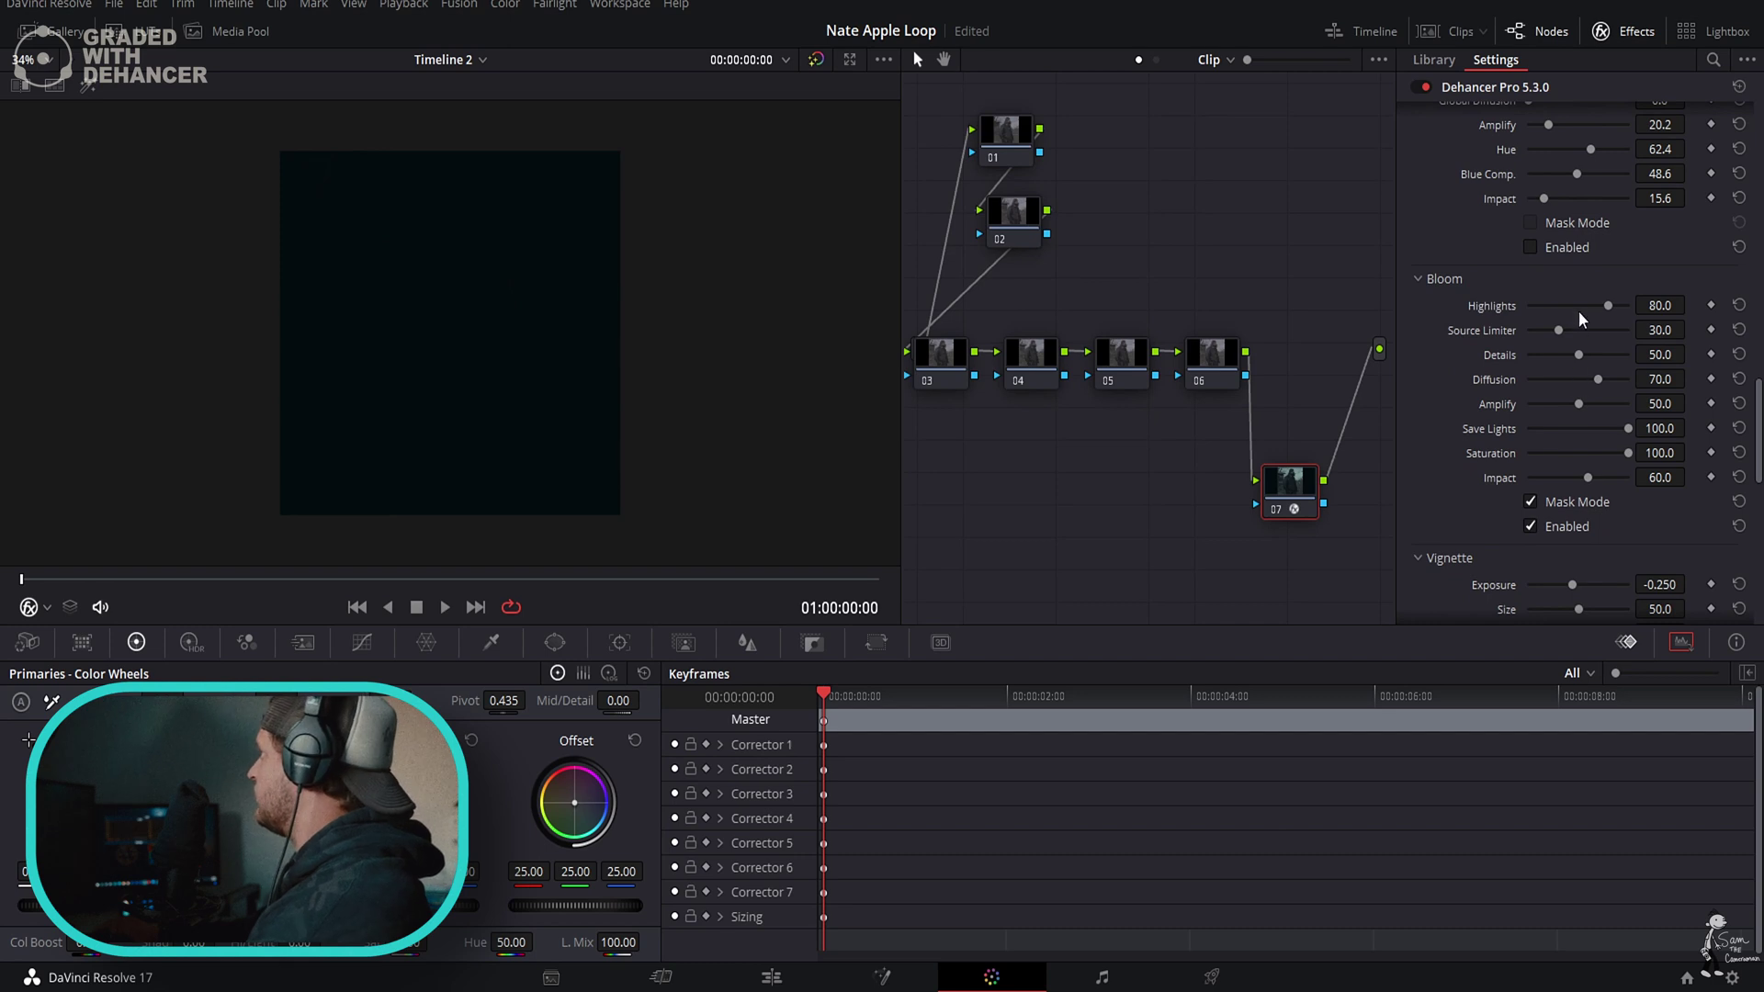
pyautogui.moveTo(1606, 306)
pyautogui.mouseDown()
pyautogui.moveTo(1567, 313)
pyautogui.moveTo(1608, 309)
pyautogui.mouseUp()
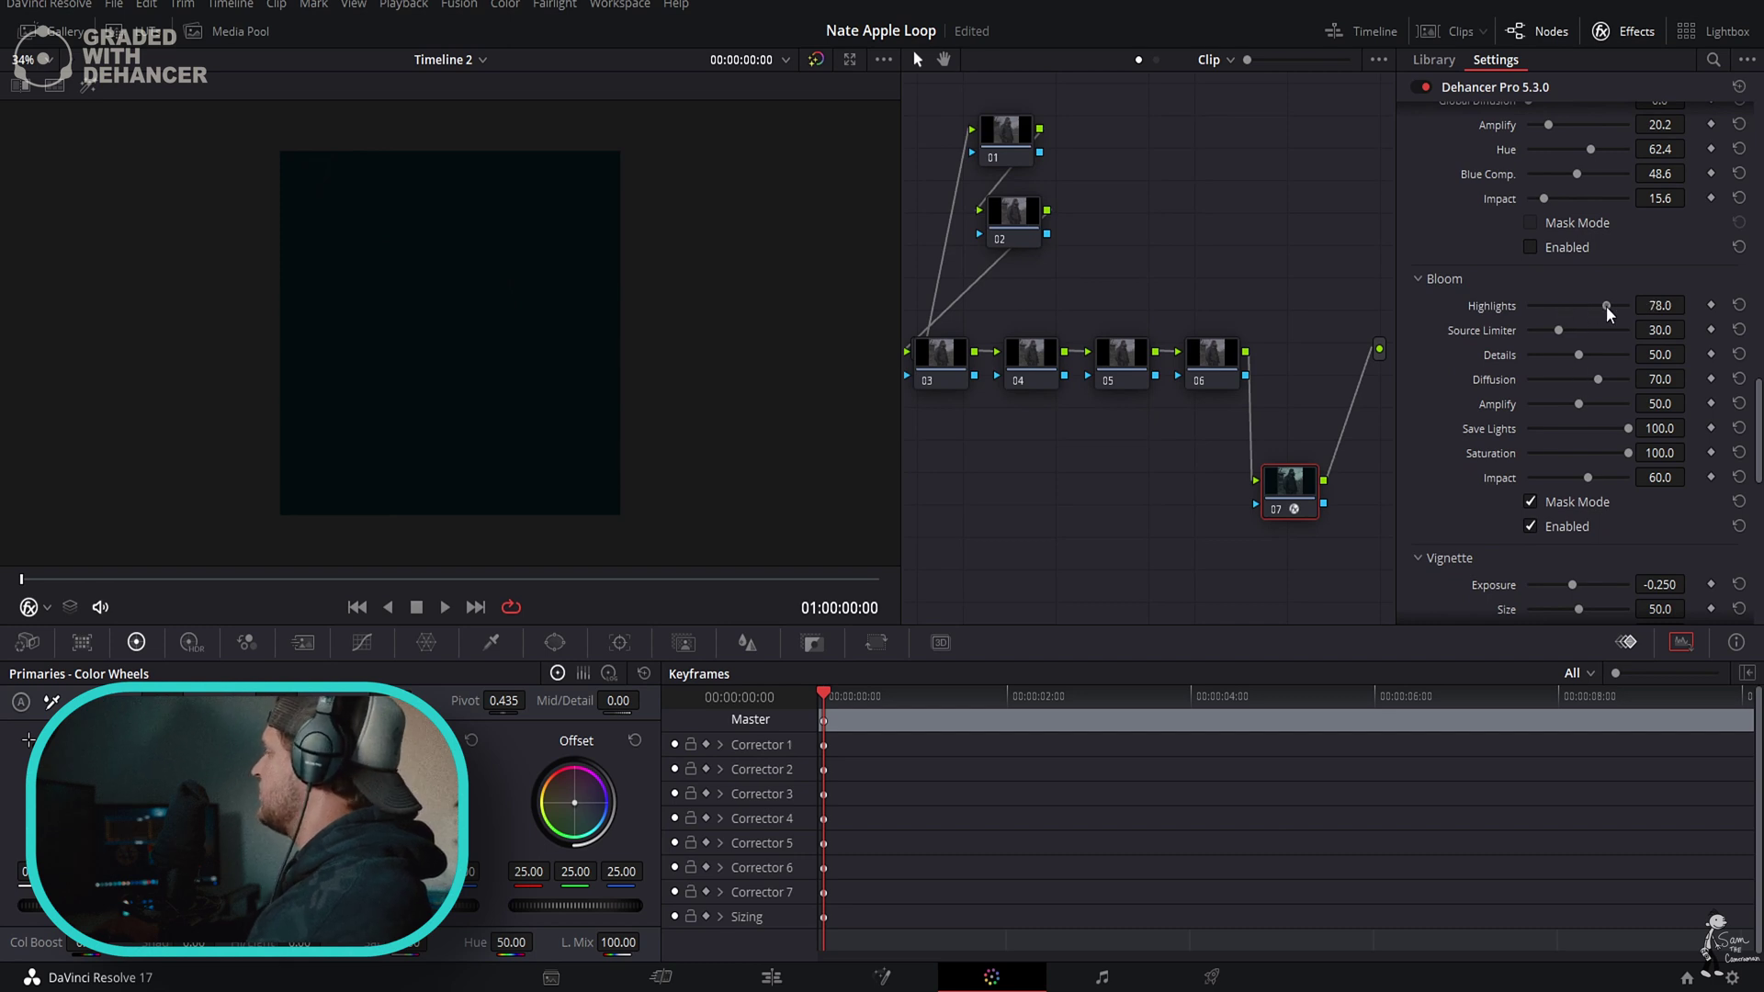
pyautogui.click(1530, 502)
pyautogui.click(1530, 503)
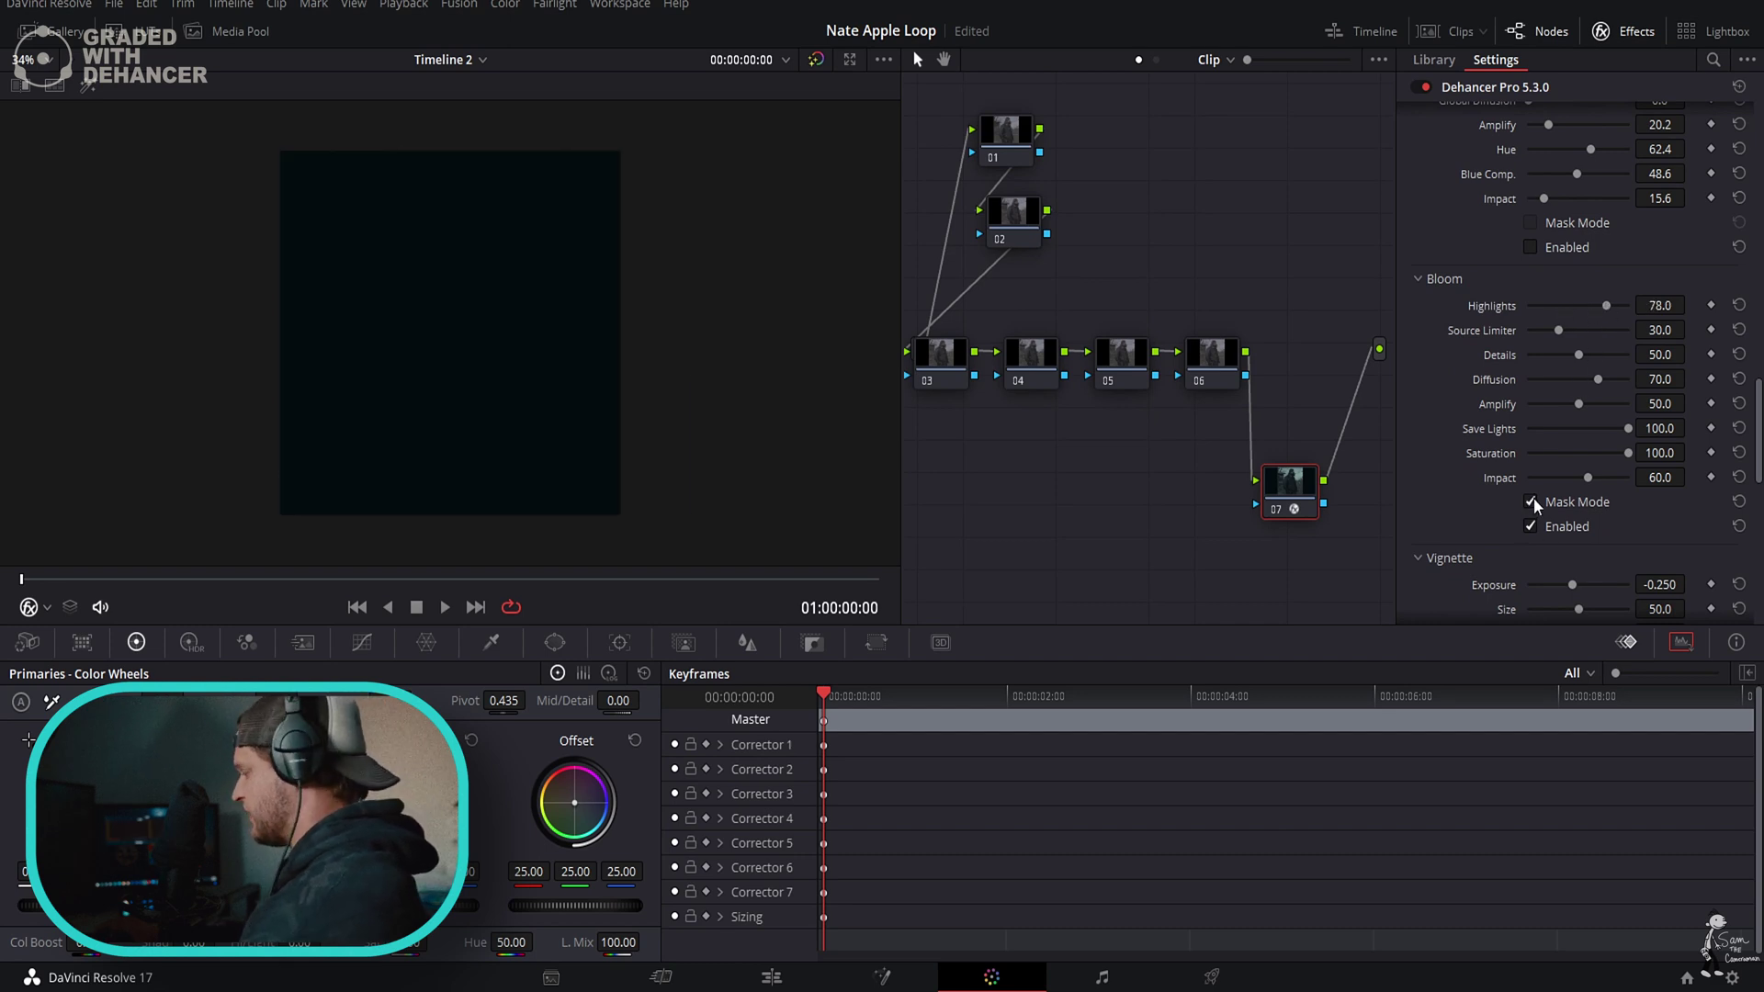
pyautogui.click(1530, 502)
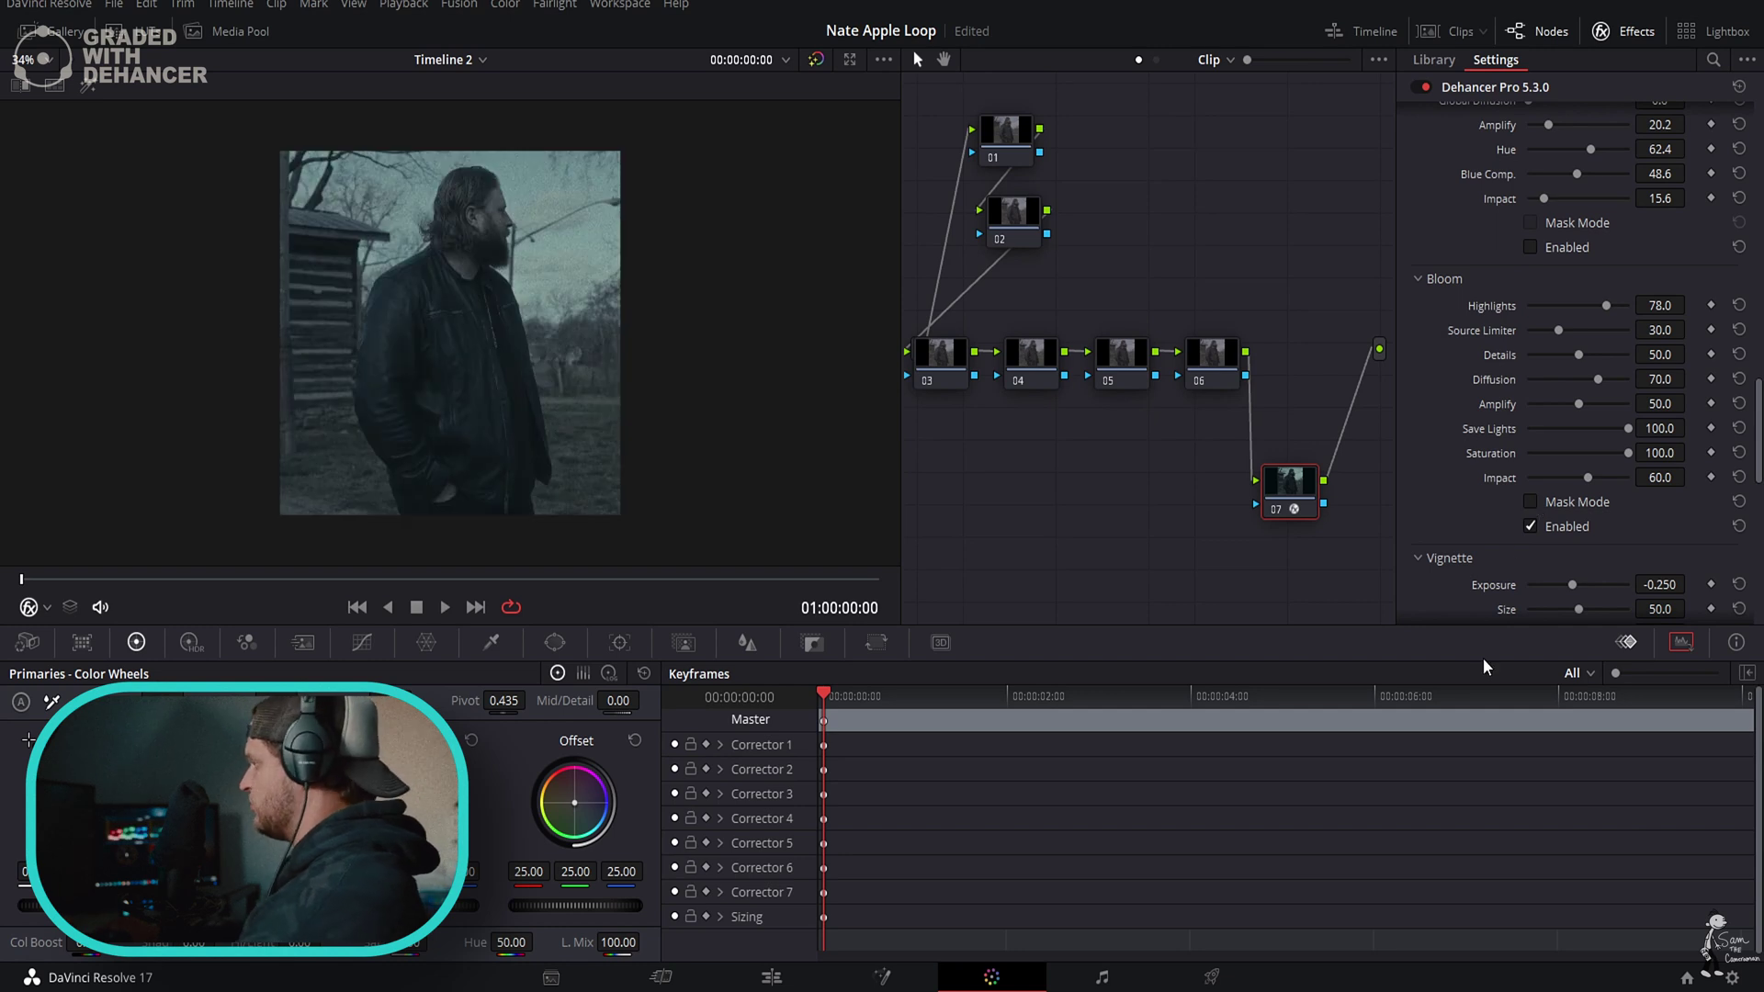
pyautogui.click(1532, 526)
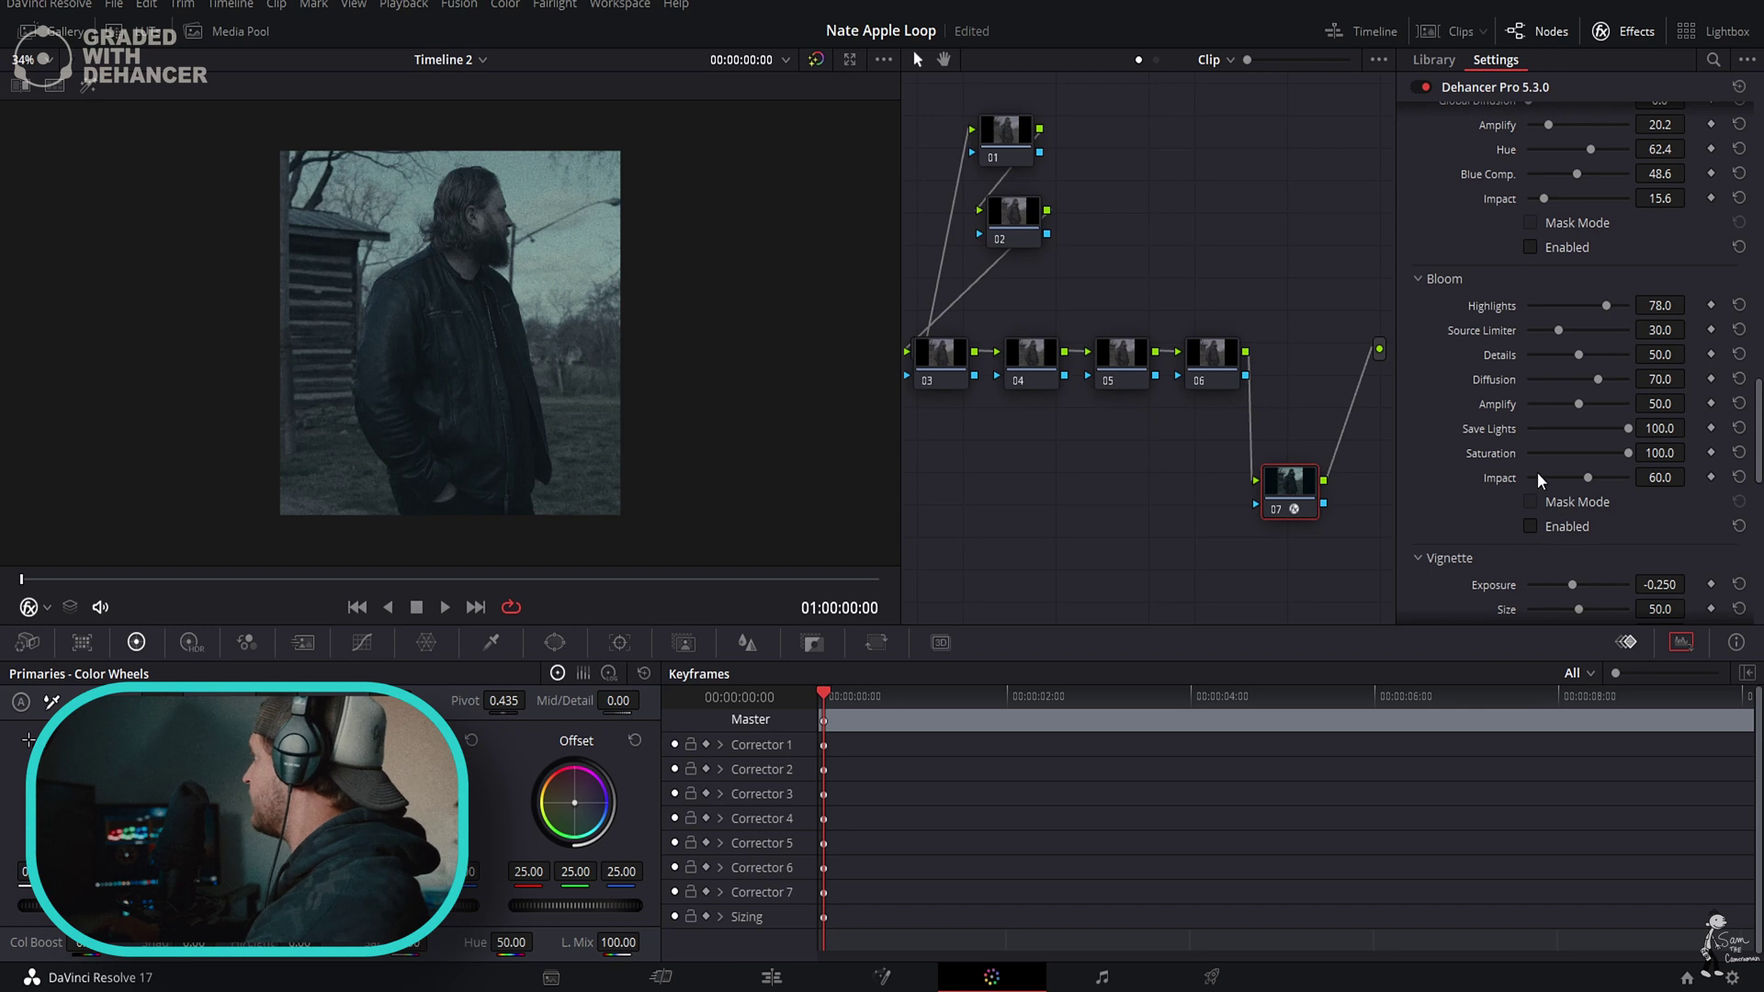
# Enable the Vignette, keeping Exposure at -0.250 after undoing a trial change.
pyautogui.scroll(-3, 1538, 475)
pyautogui.click(1529, 531)
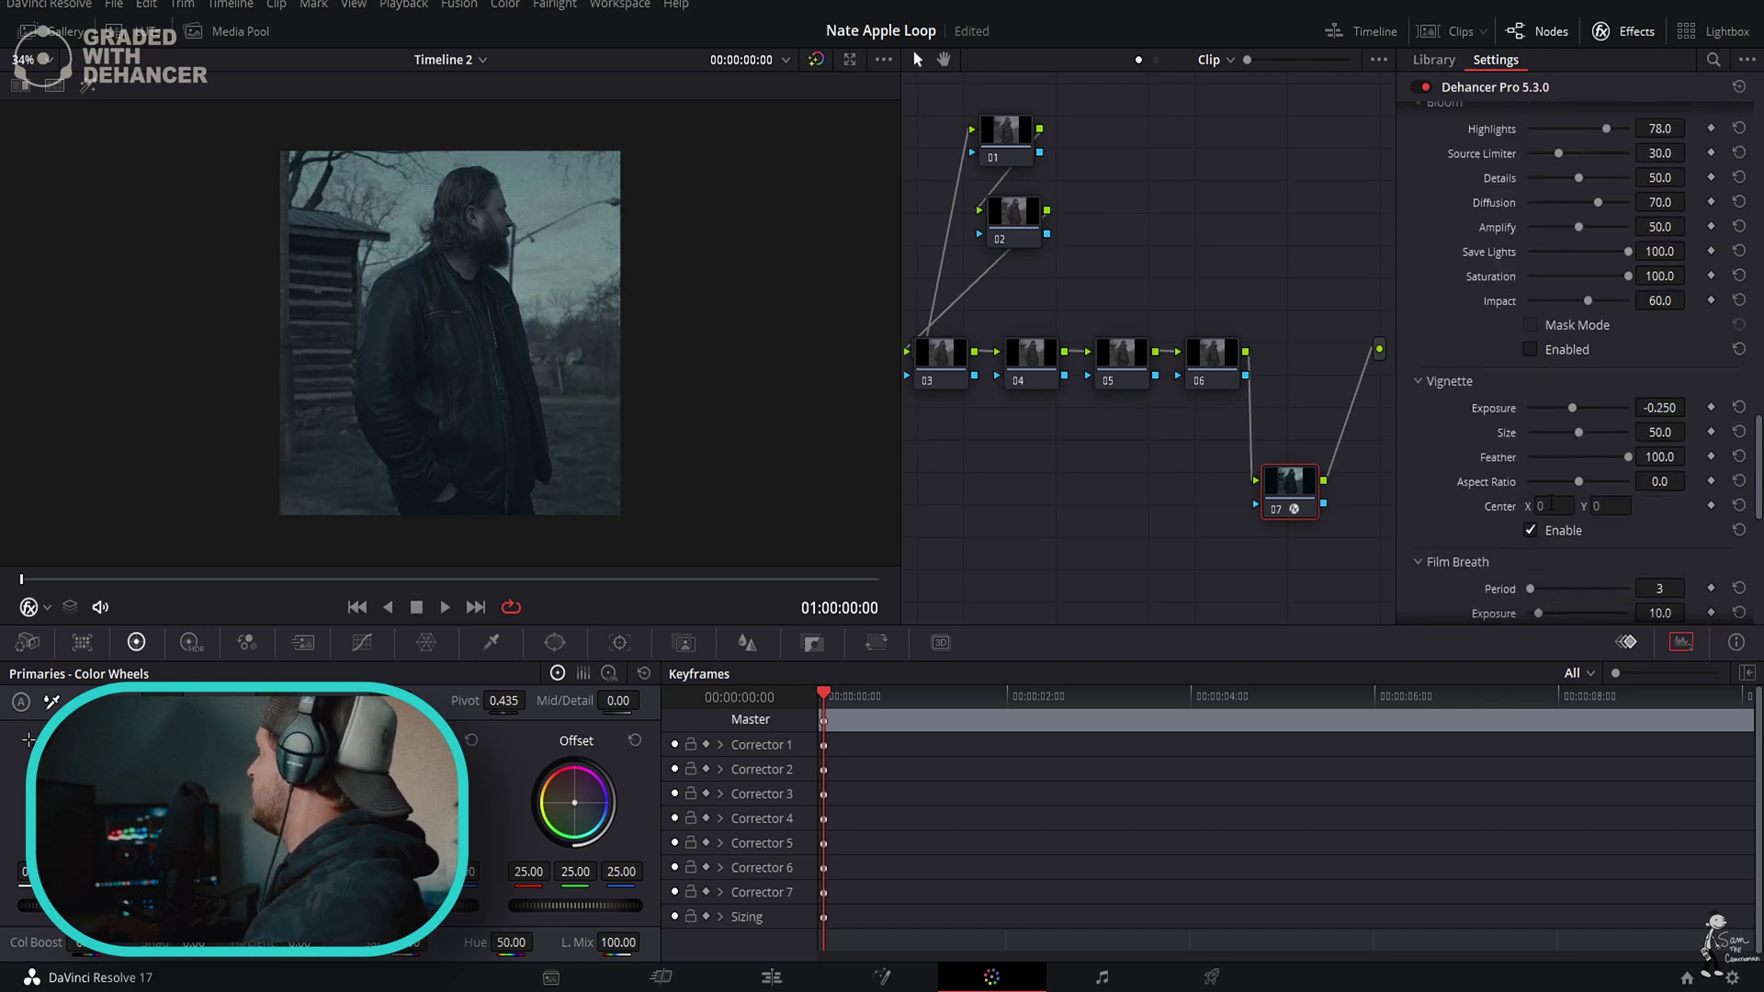
pyautogui.moveTo(1573, 406)
pyautogui.mouseDown()
pyautogui.moveTo(1530, 400)
pyautogui.moveTo(1684, 426)
pyautogui.moveTo(1580, 431)
pyautogui.mouseUp()
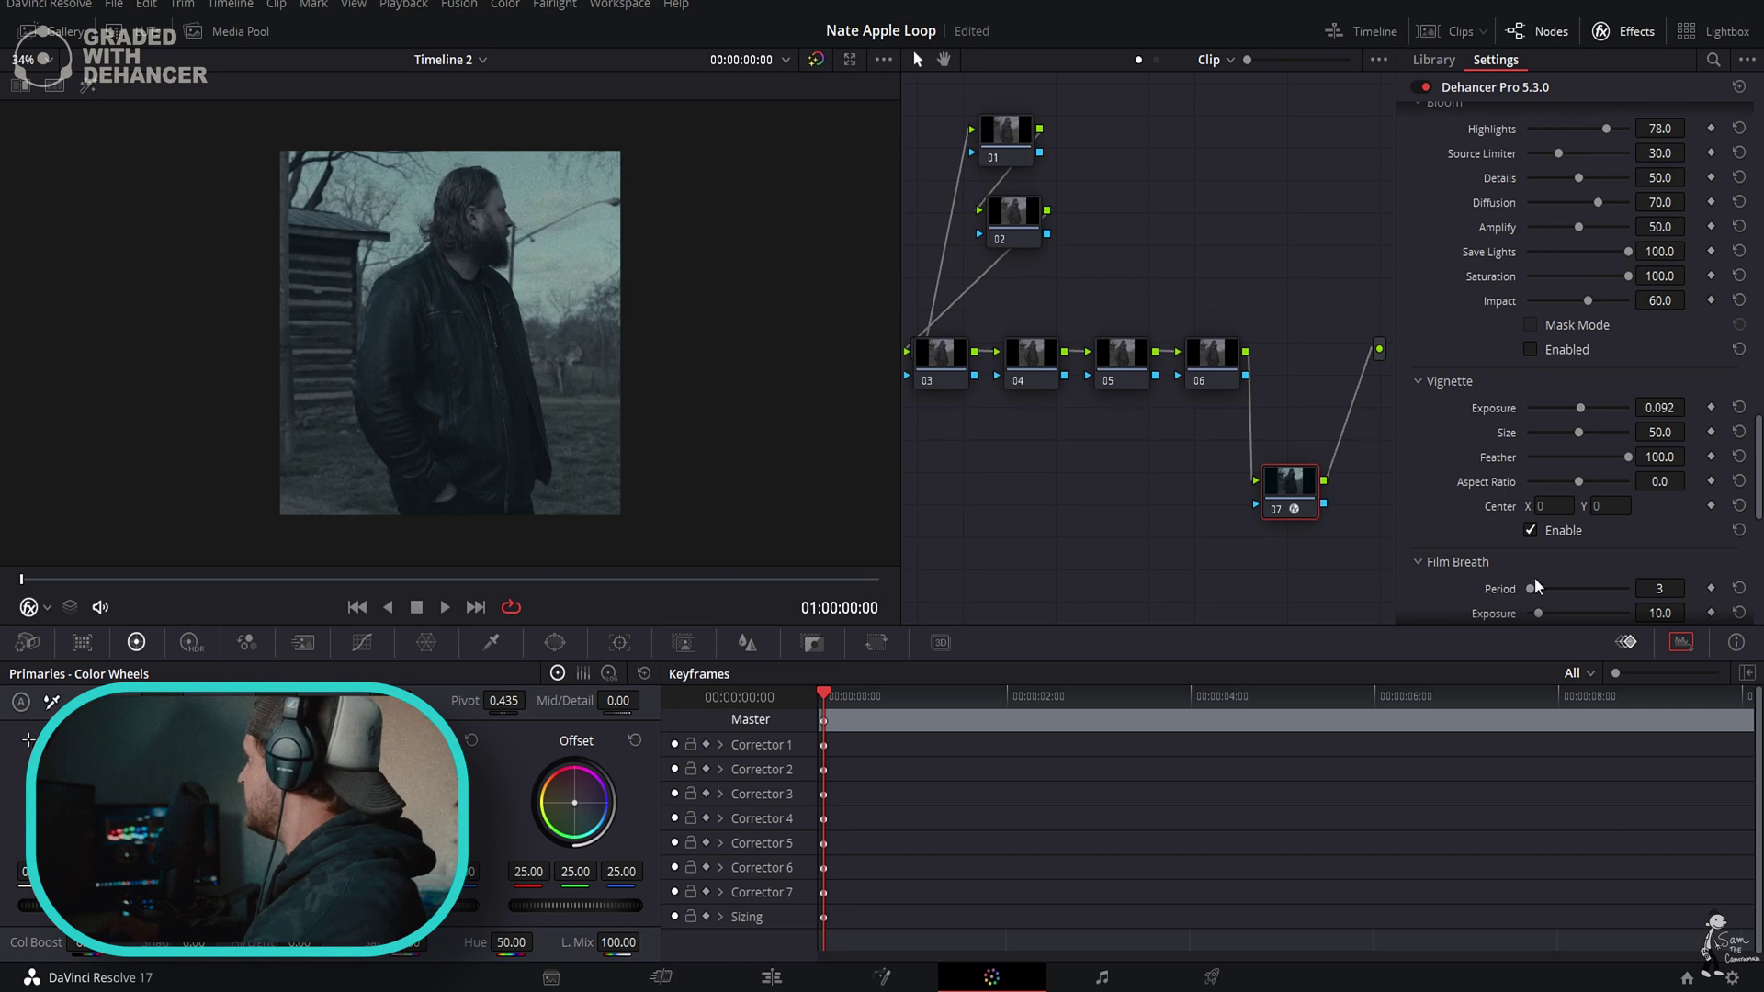
pyautogui.hotkey('ctrl', 'z')
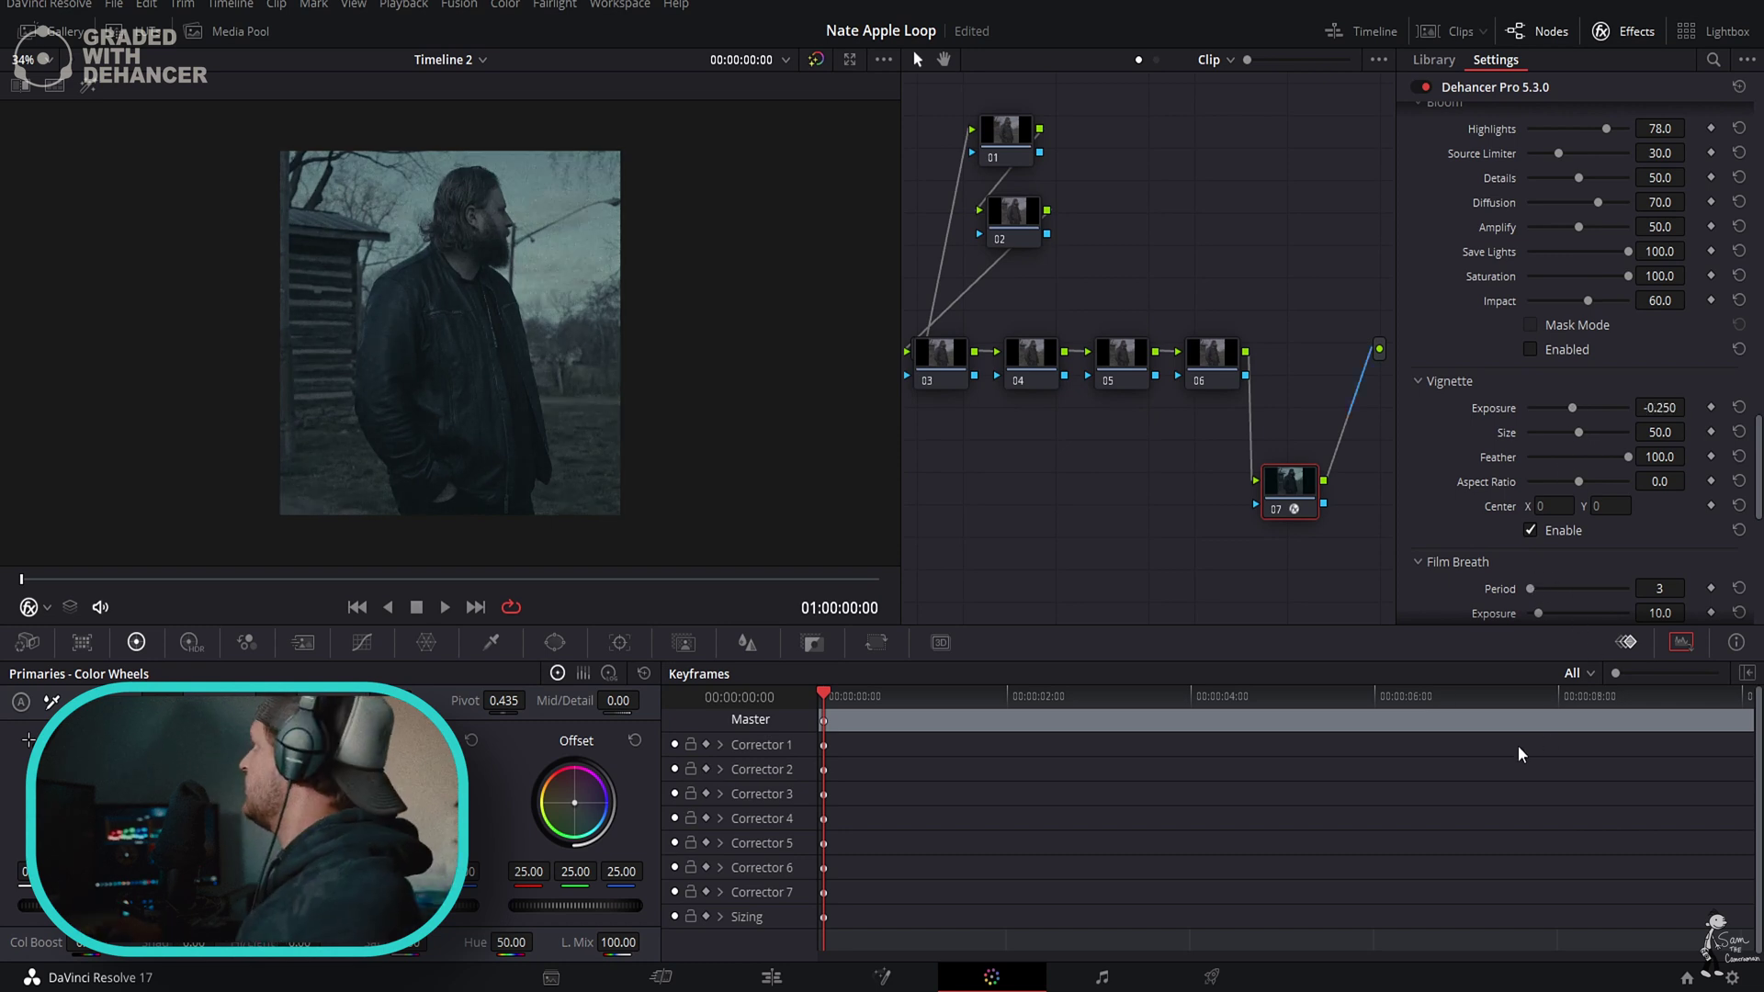
# Disable the Vignette and review Film Breath and Gate Weave, leaving both disabled.
pyautogui.click(1531, 529)
pyautogui.scroll(-3, 1532, 529)
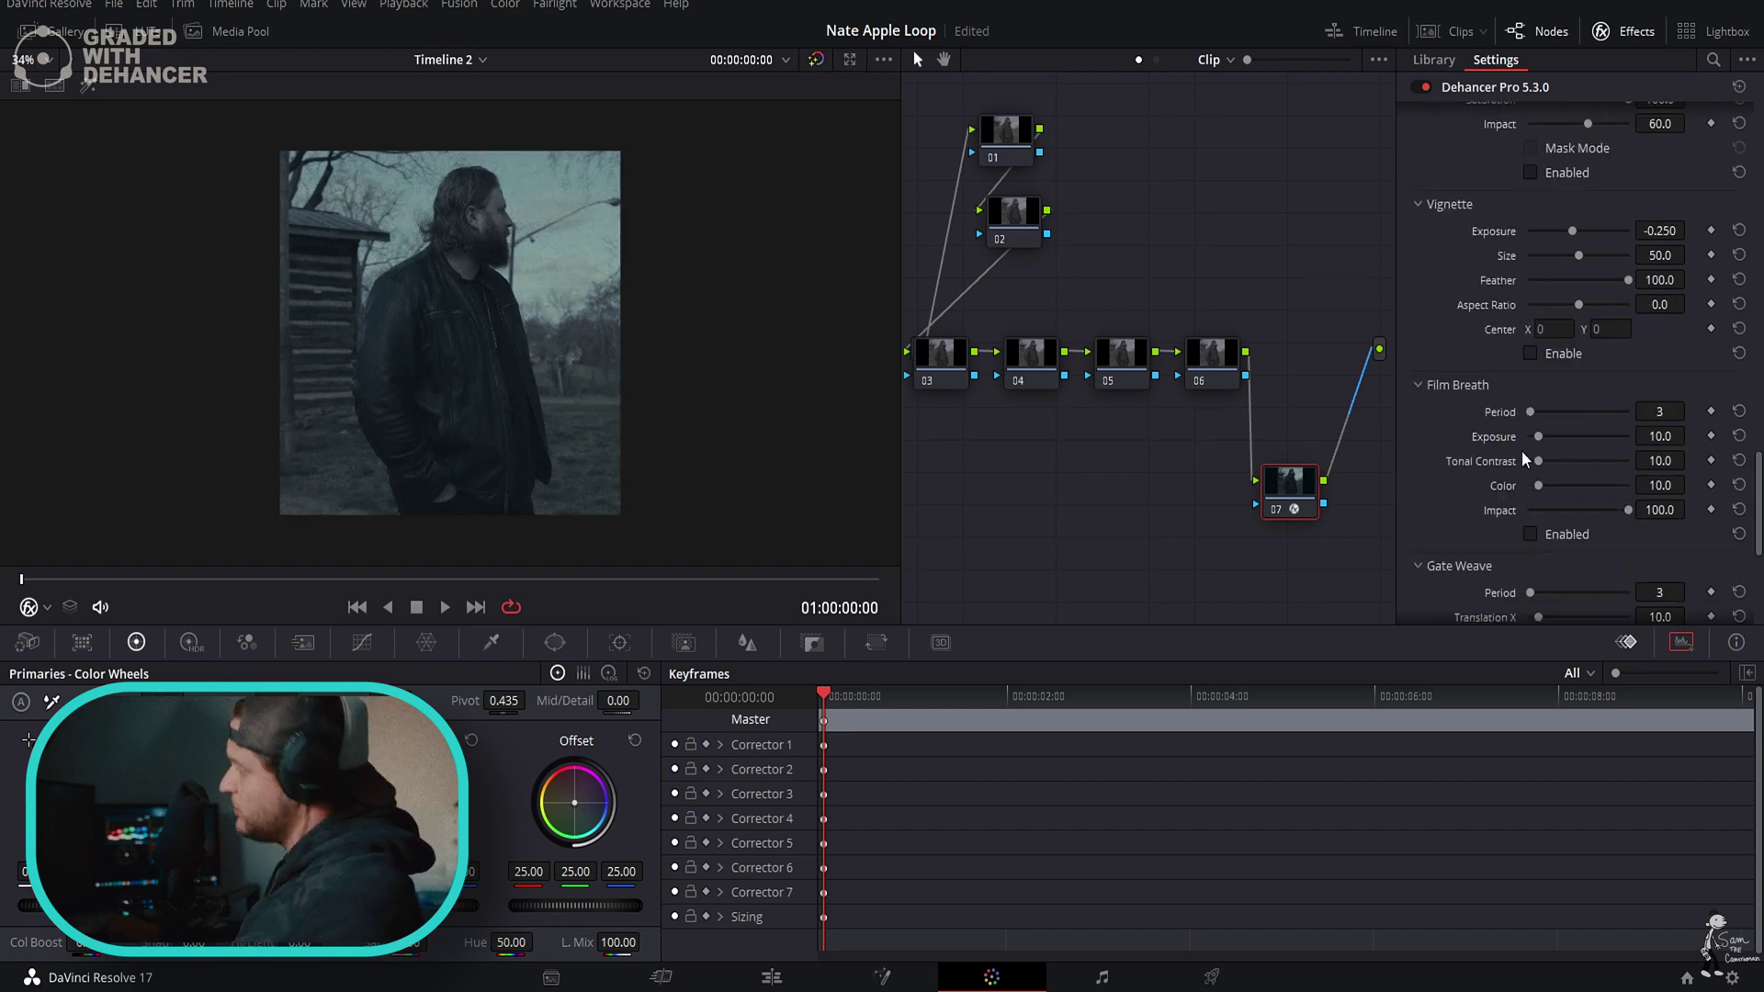
pyautogui.scroll(-2, 1521, 459)
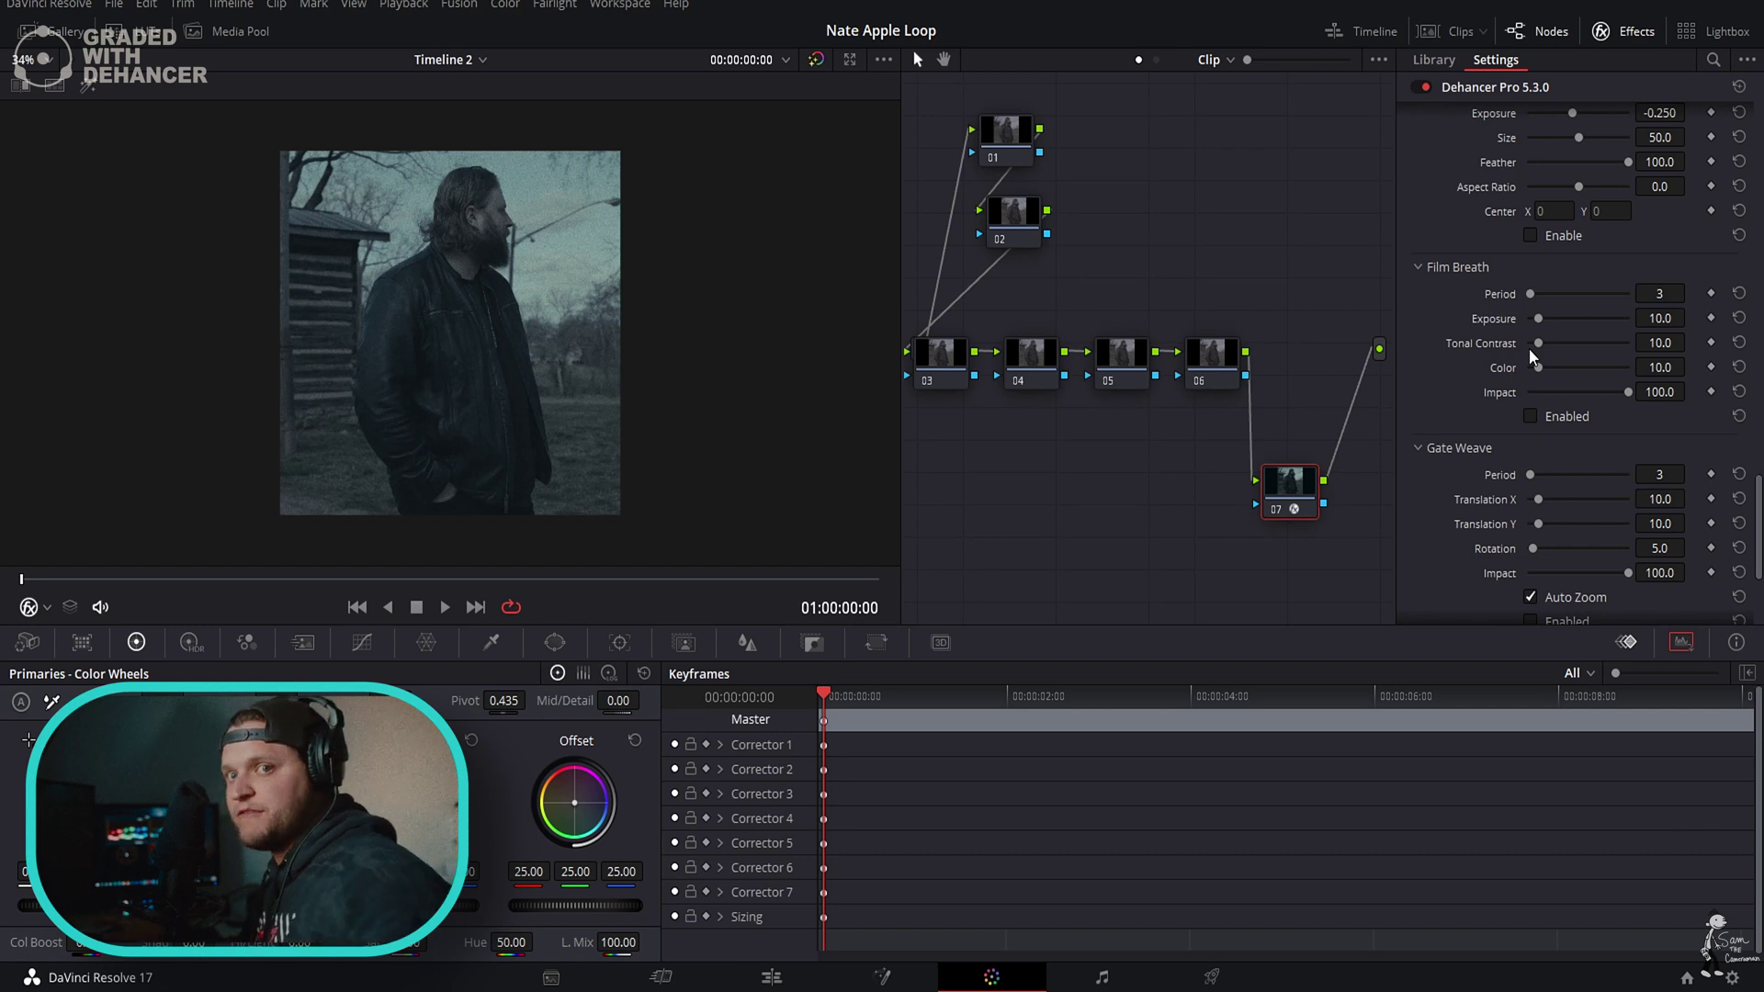
pyautogui.scroll(-3, 1617, 493)
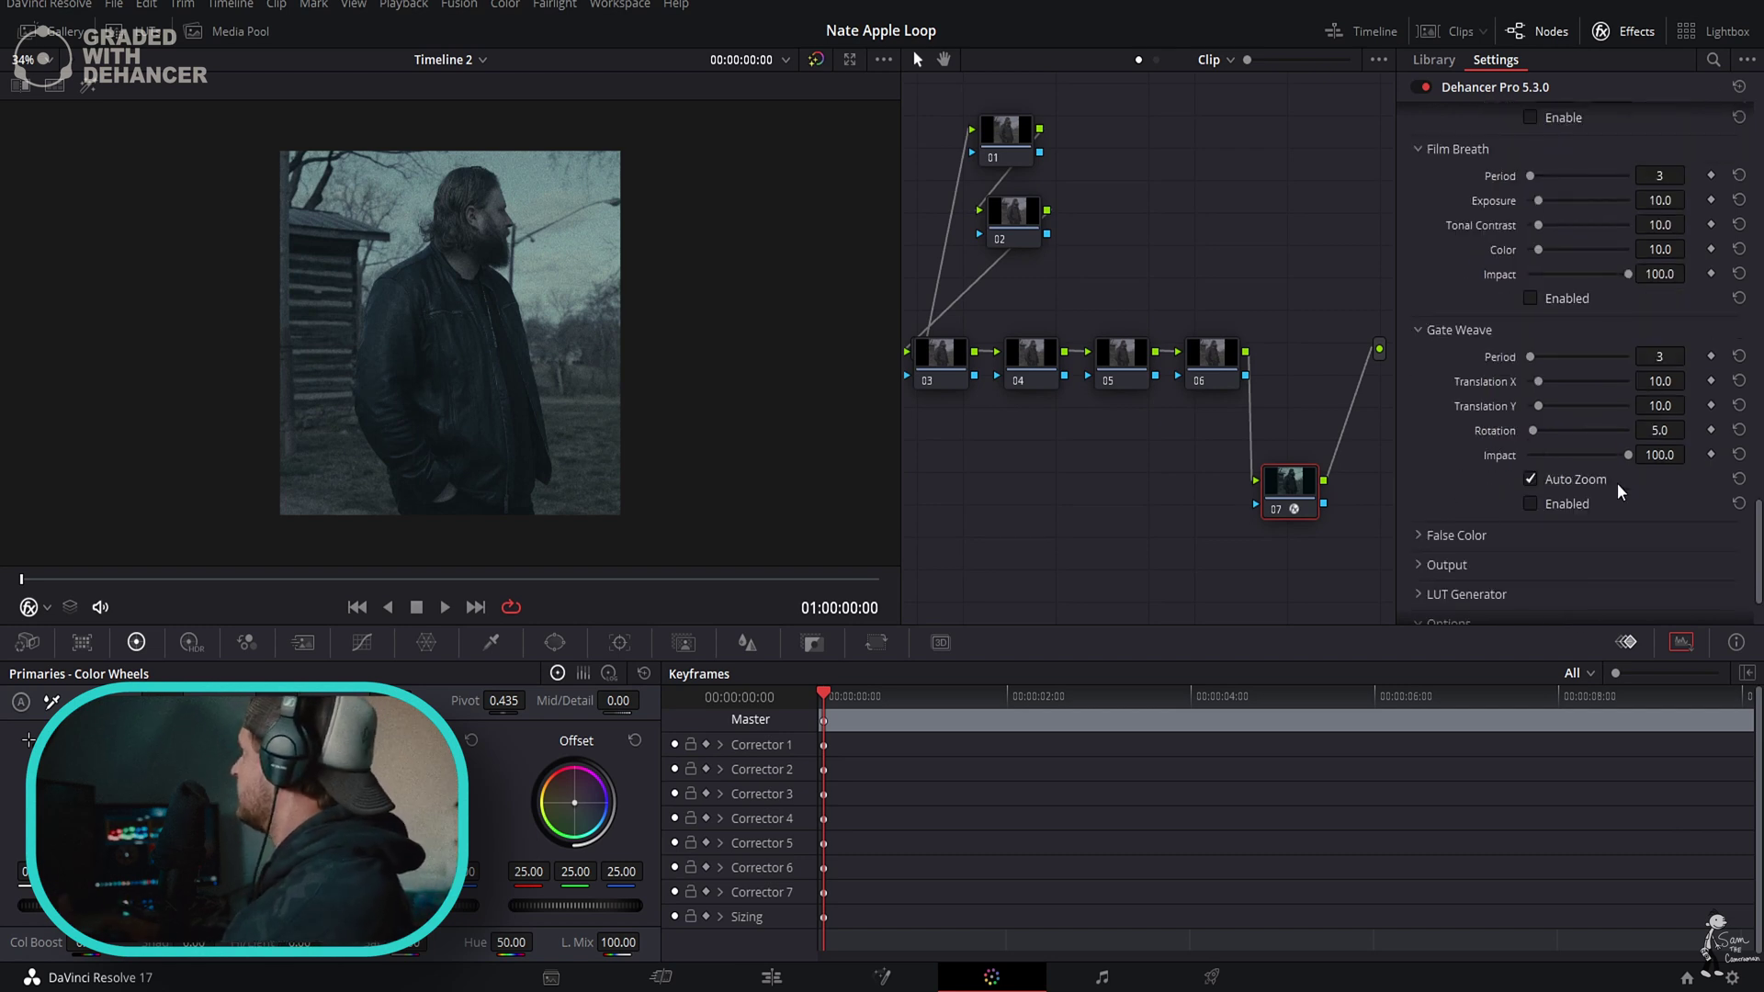
pyautogui.scroll(-3, 1525, 347)
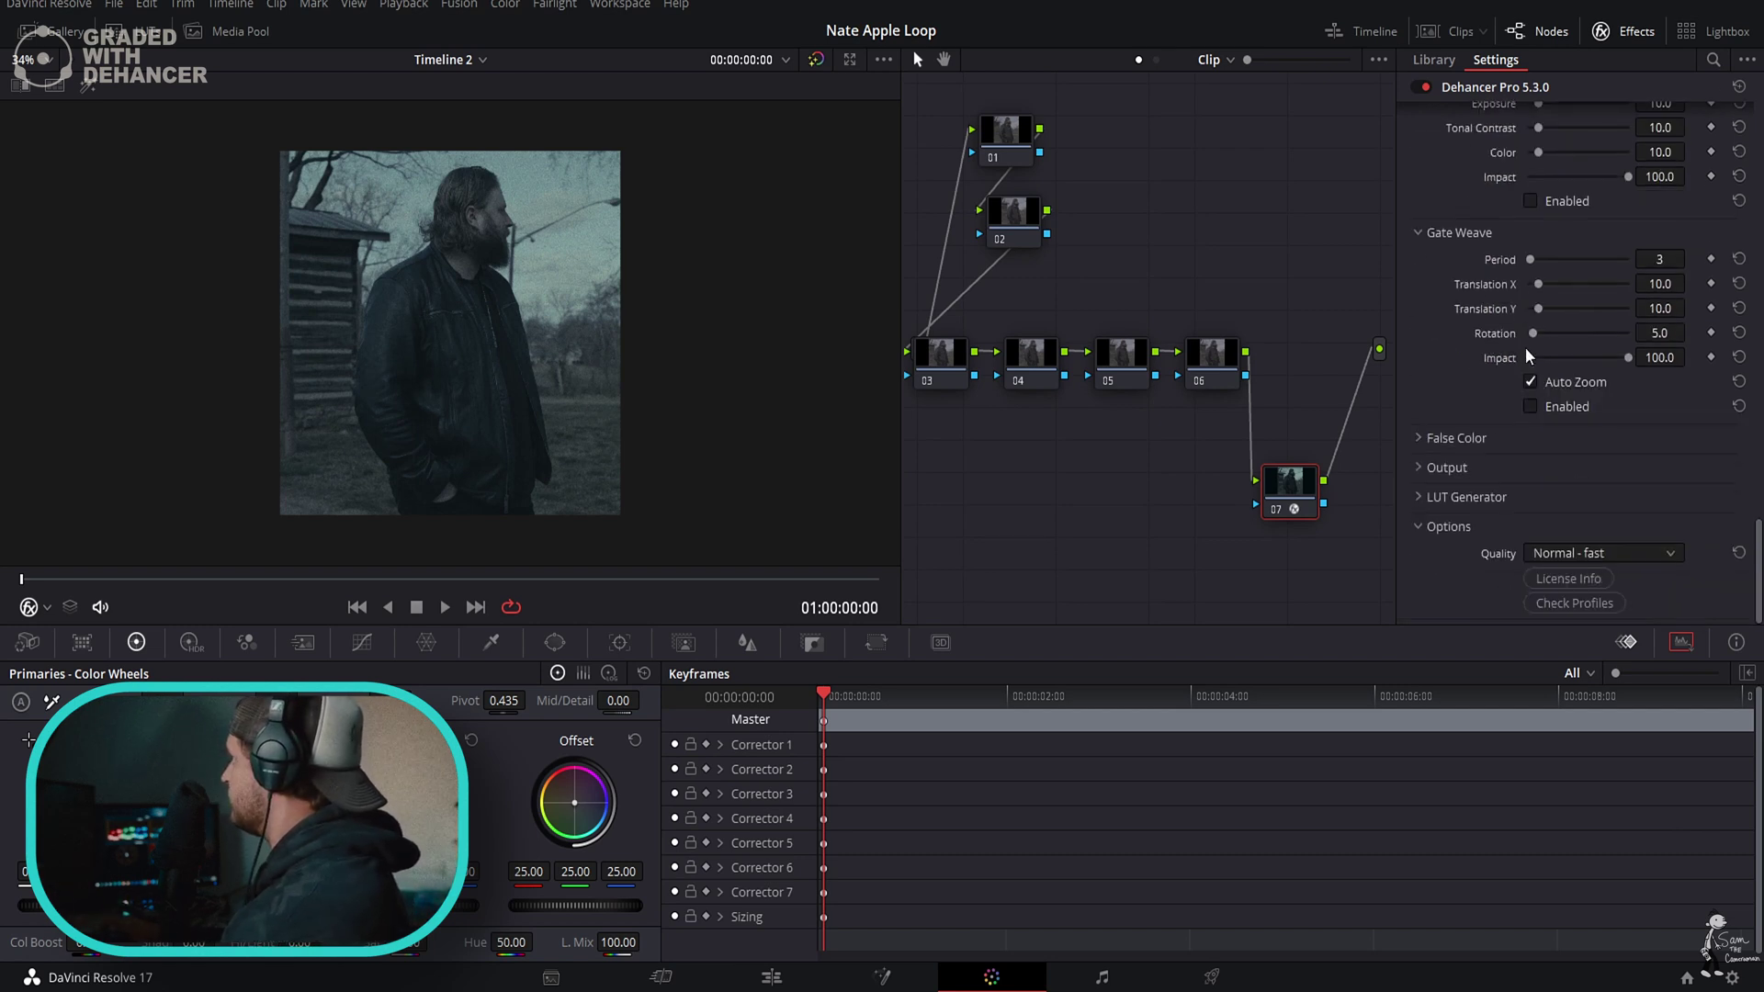
pyautogui.click(1426, 438)
pyautogui.click(1532, 465)
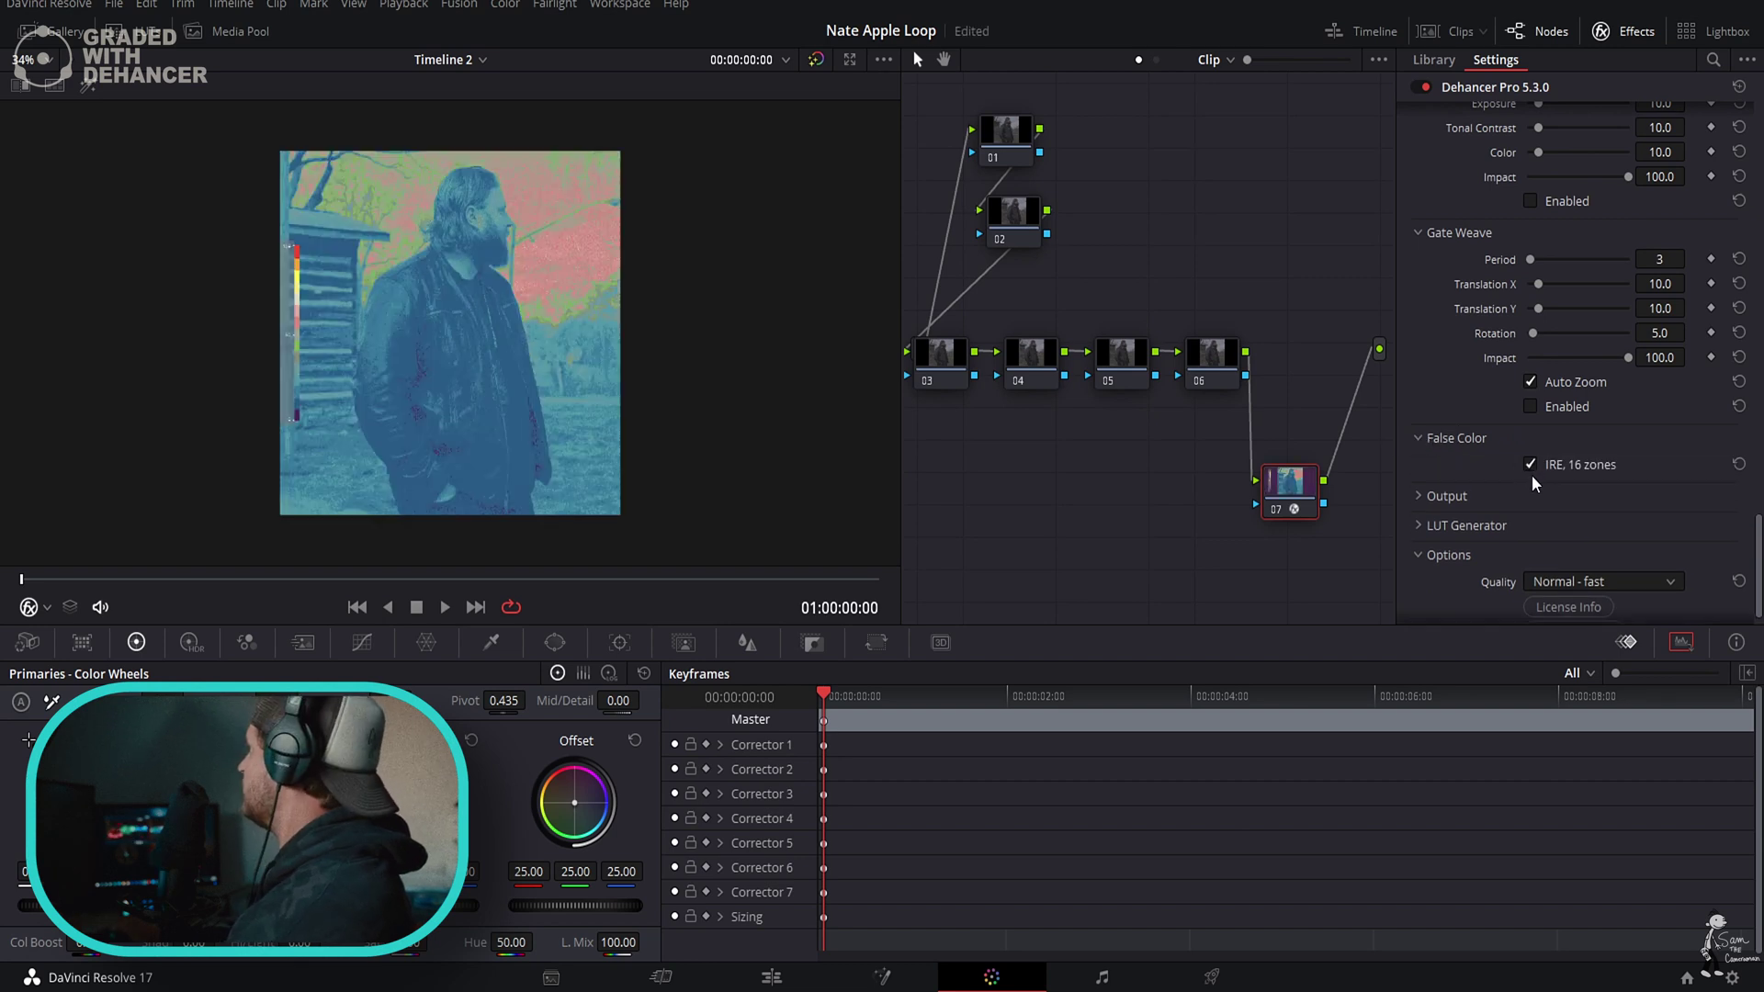
pyautogui.click(1531, 469)
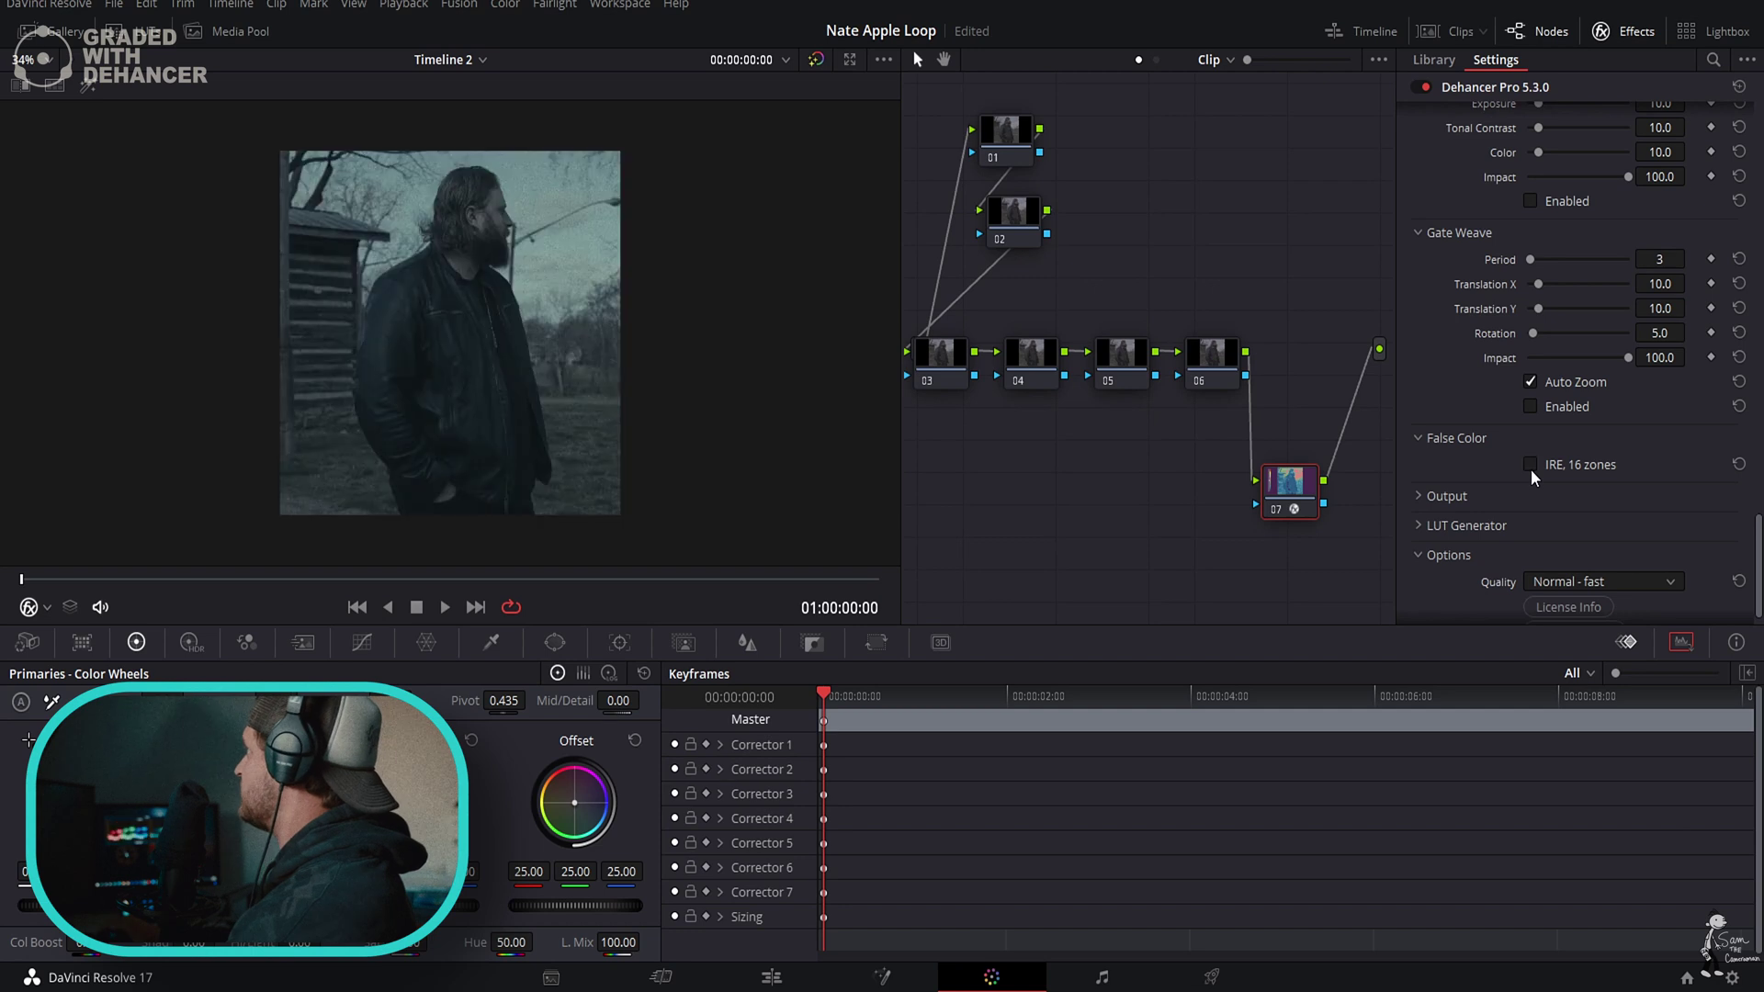
pyautogui.click(1419, 500)
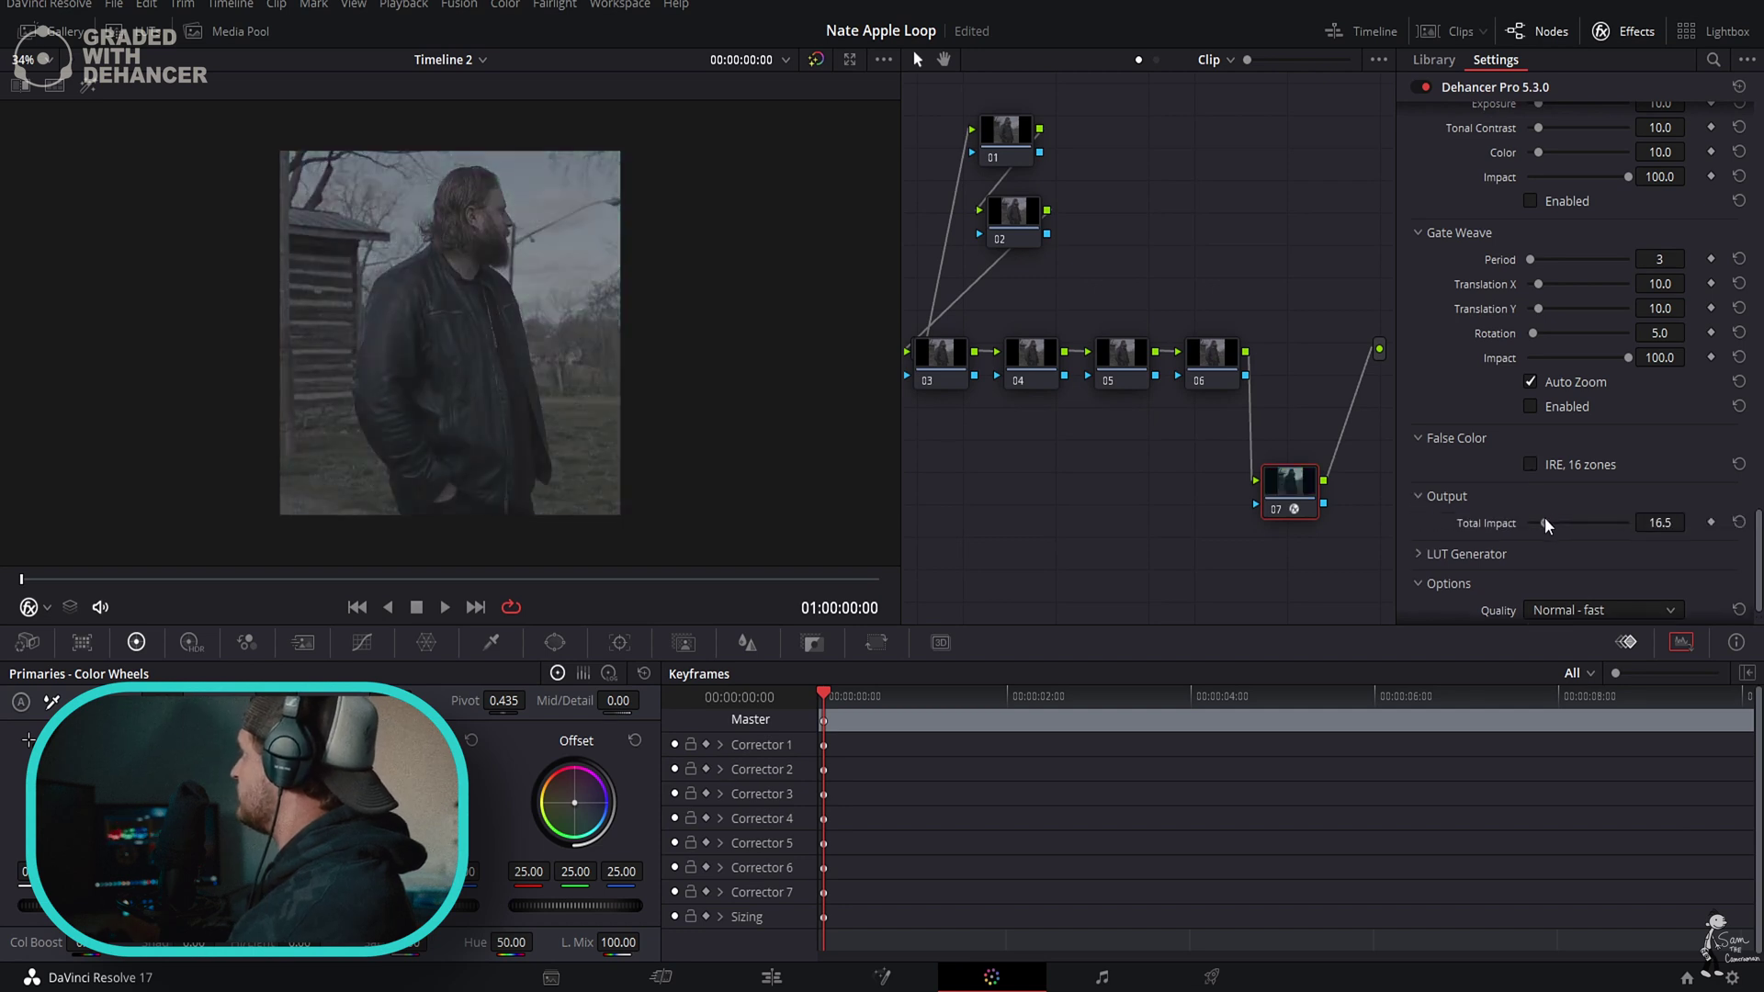
pyautogui.click(1424, 501)
pyautogui.click(1435, 528)
pyautogui.scroll(-2, 1496, 537)
pyautogui.scroll(1, 1496, 537)
pyautogui.click(1420, 483)
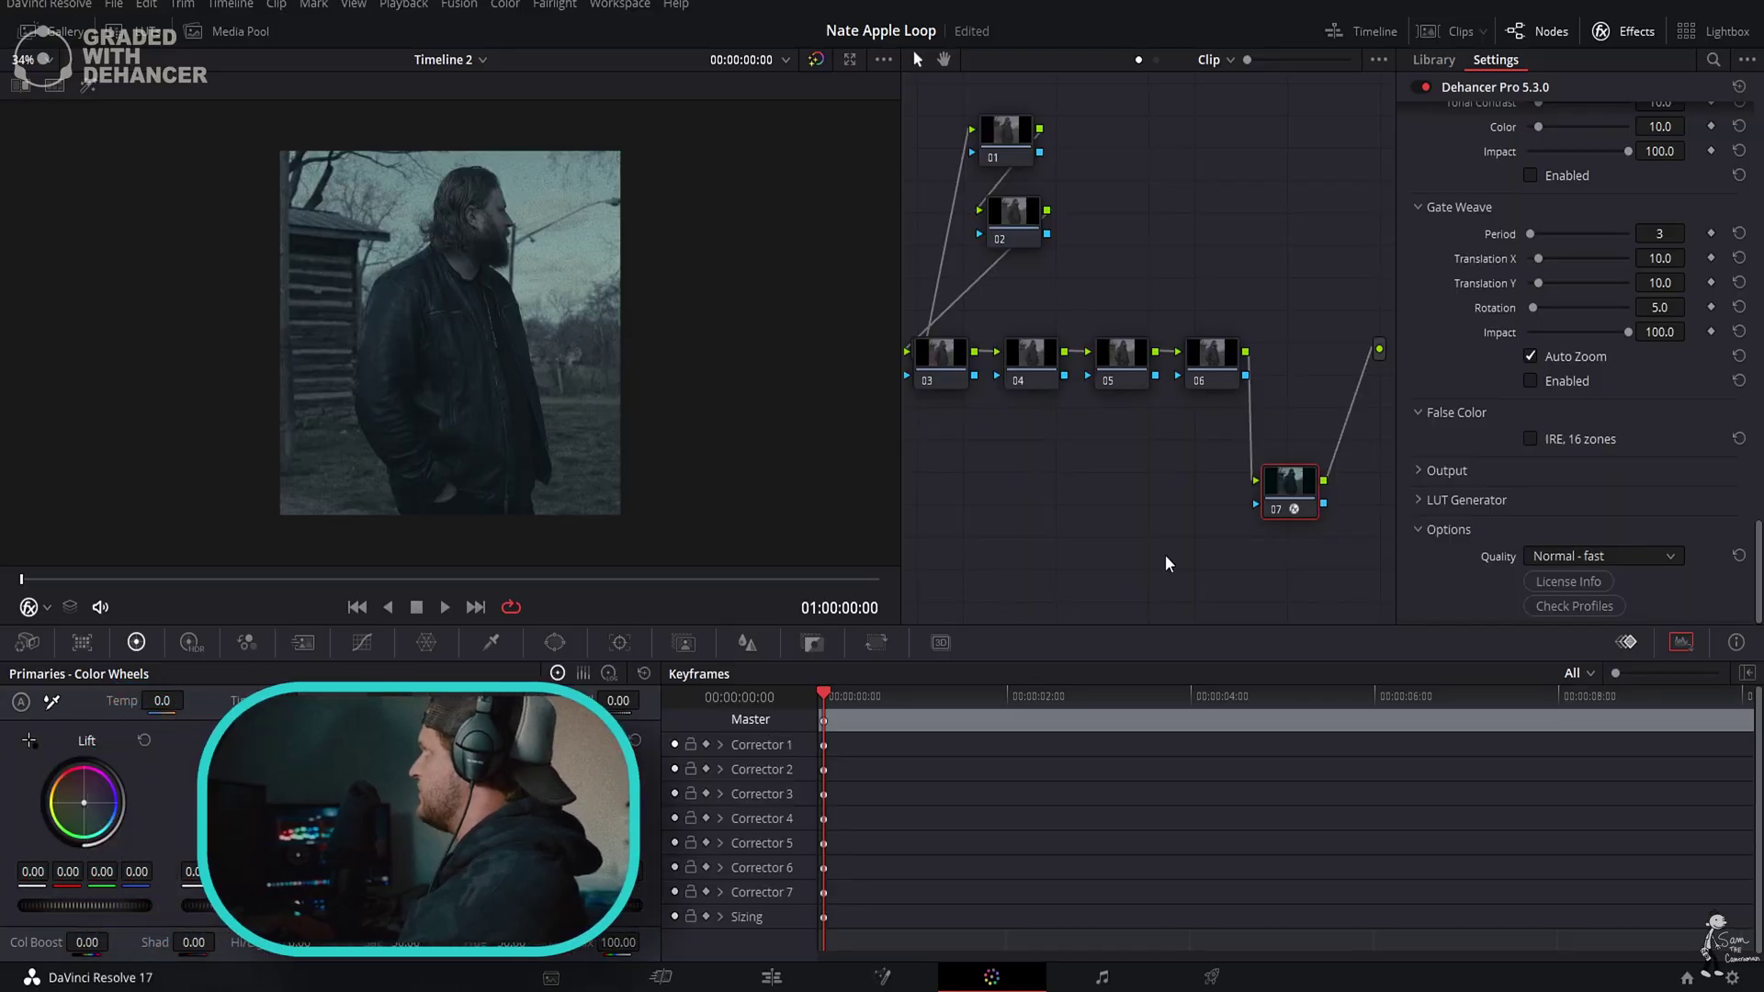
# On node 03, lower Lift, raise Gain and lift Gamma to crush shadows and brighten.
pyautogui.click(948, 381)
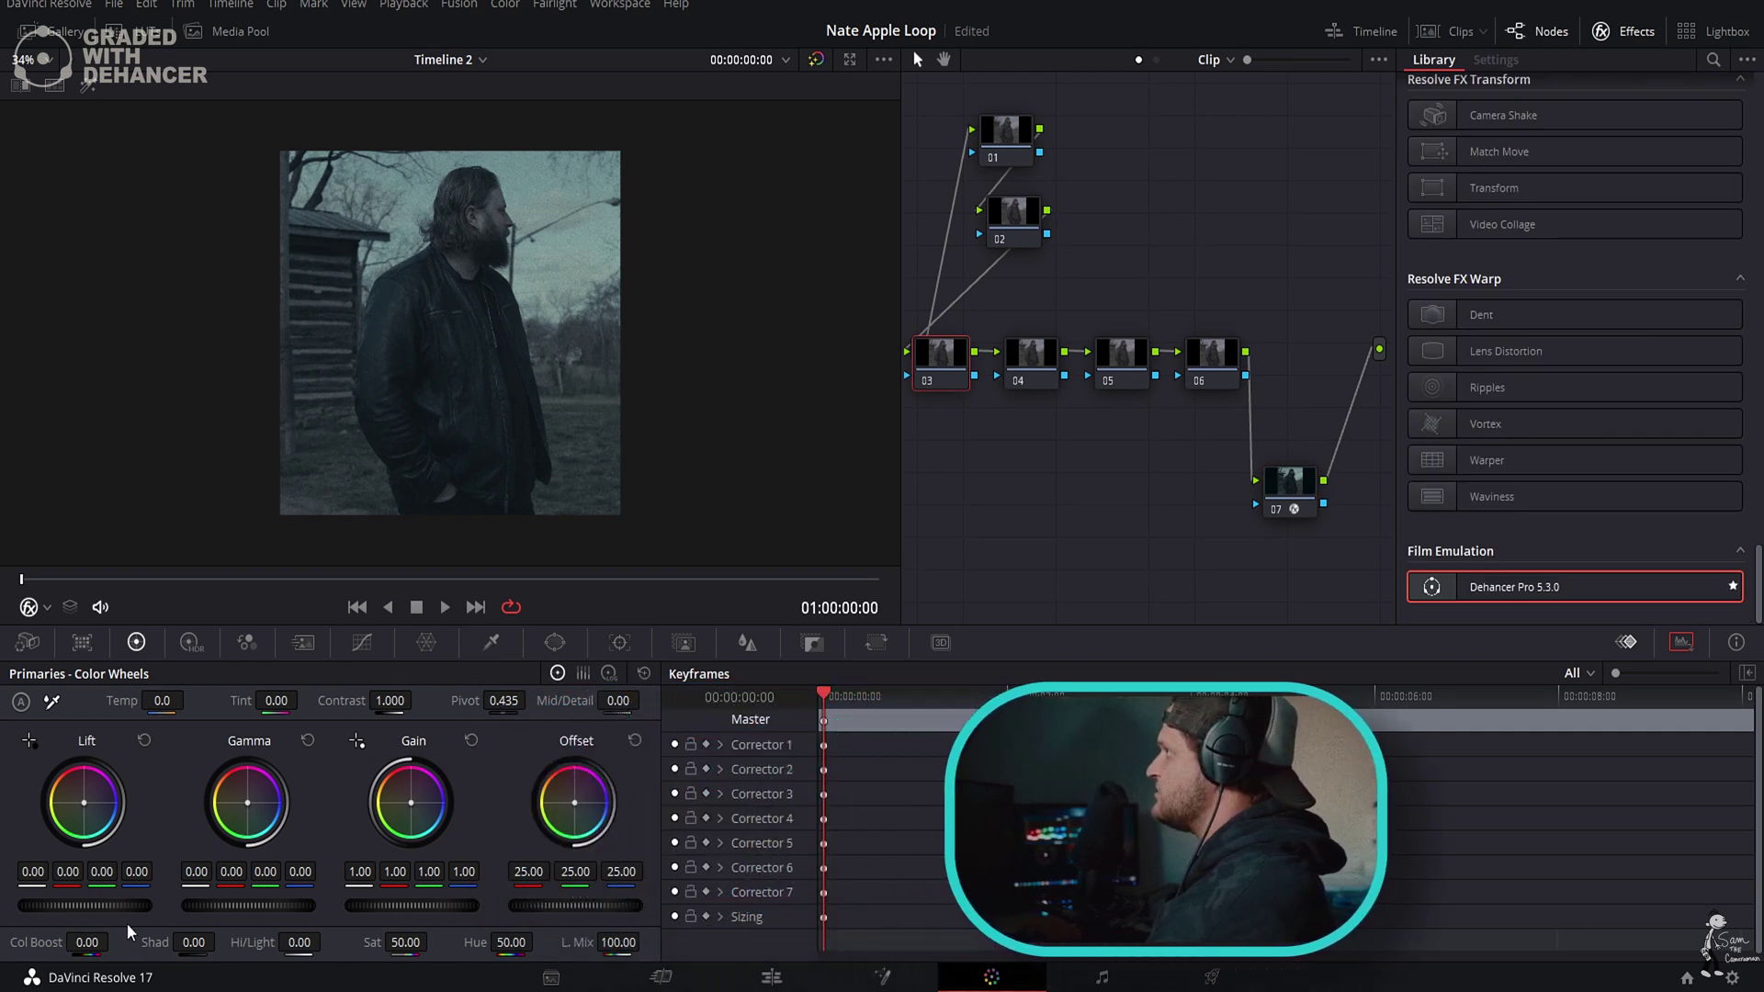
pyautogui.moveTo(99, 904); pyautogui.dragTo(77, 905)
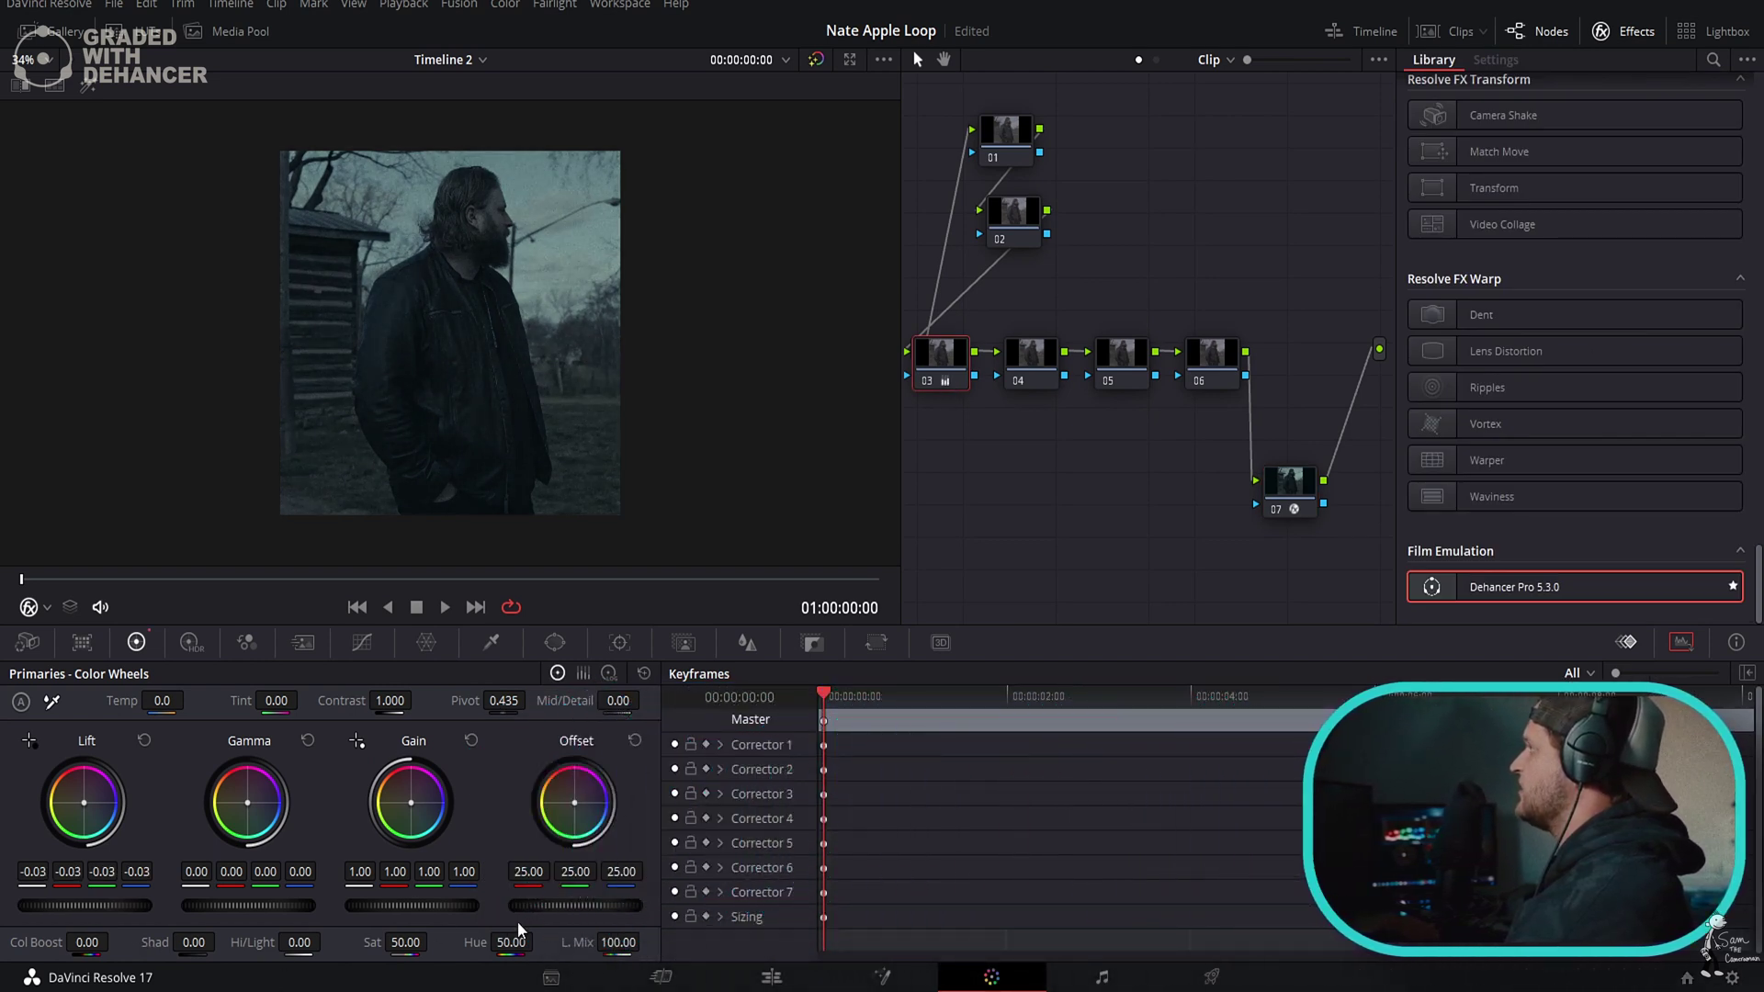
pyautogui.moveTo(422, 902); pyautogui.dragTo(473, 901)
pyautogui.moveTo(248, 905); pyautogui.dragTo(352, 914)
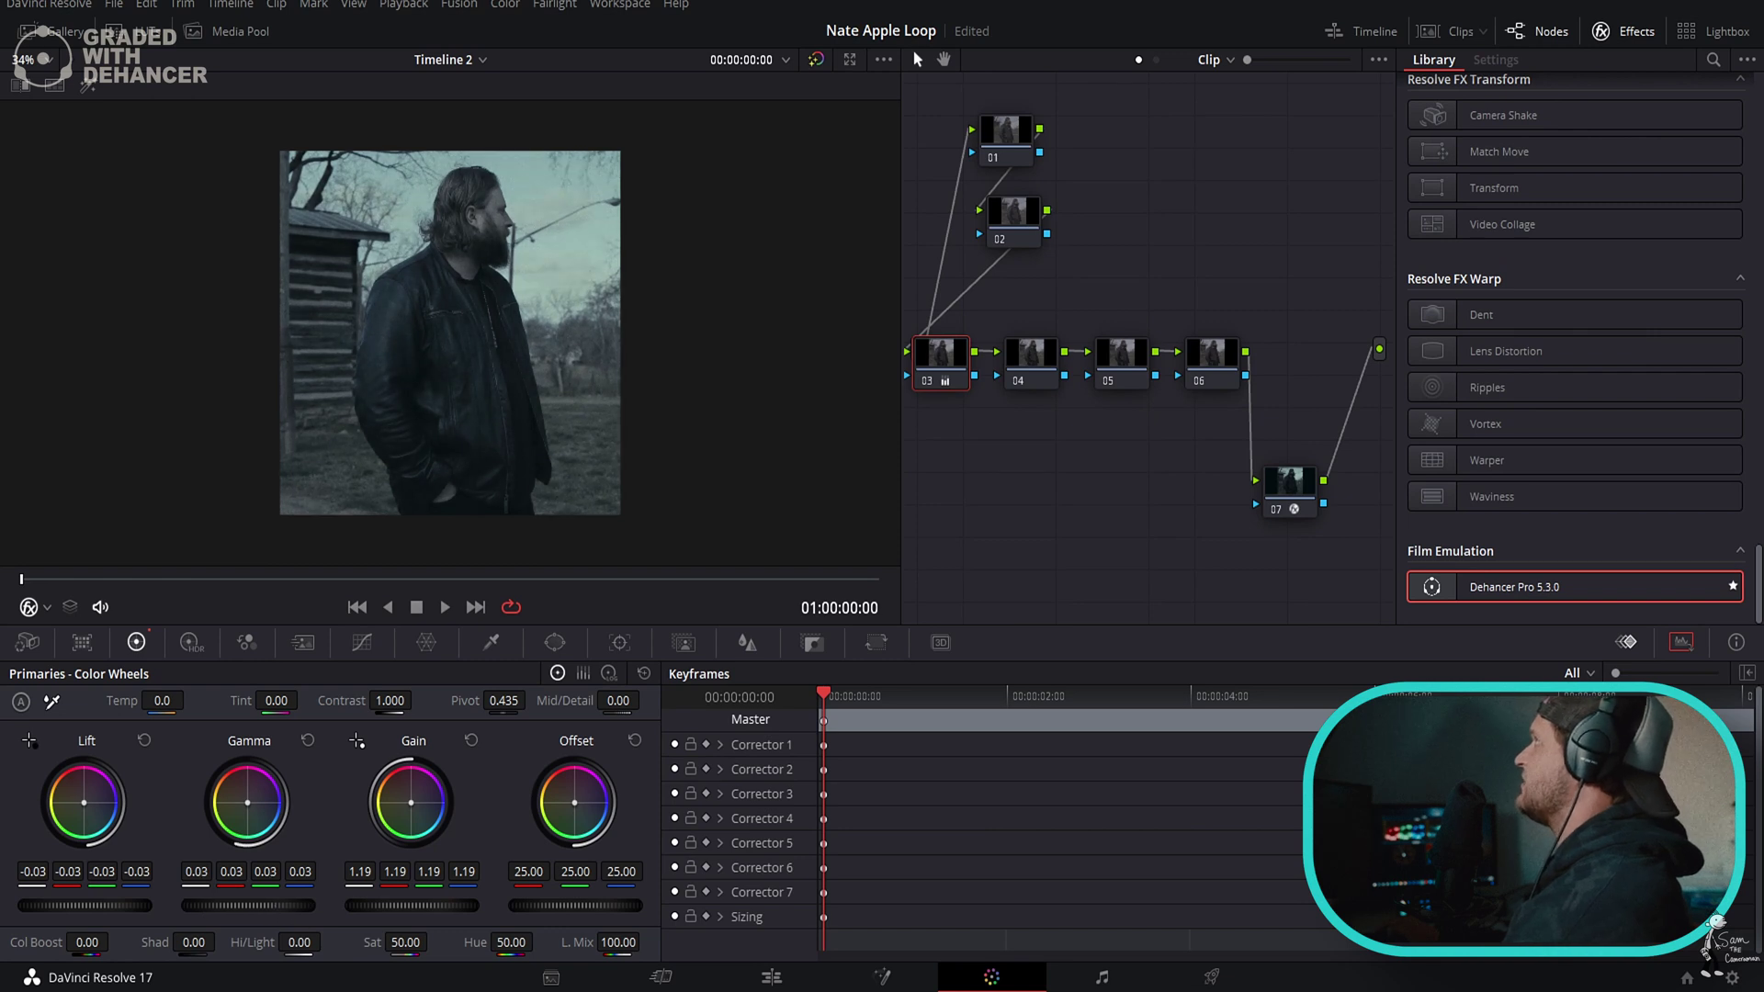
# Raise saturation to 100 on node 04 and 88 on node 05, then select node 07.
pyautogui.click(1014, 370)
pyautogui.moveTo(401, 949); pyautogui.dragTo(432, 941)
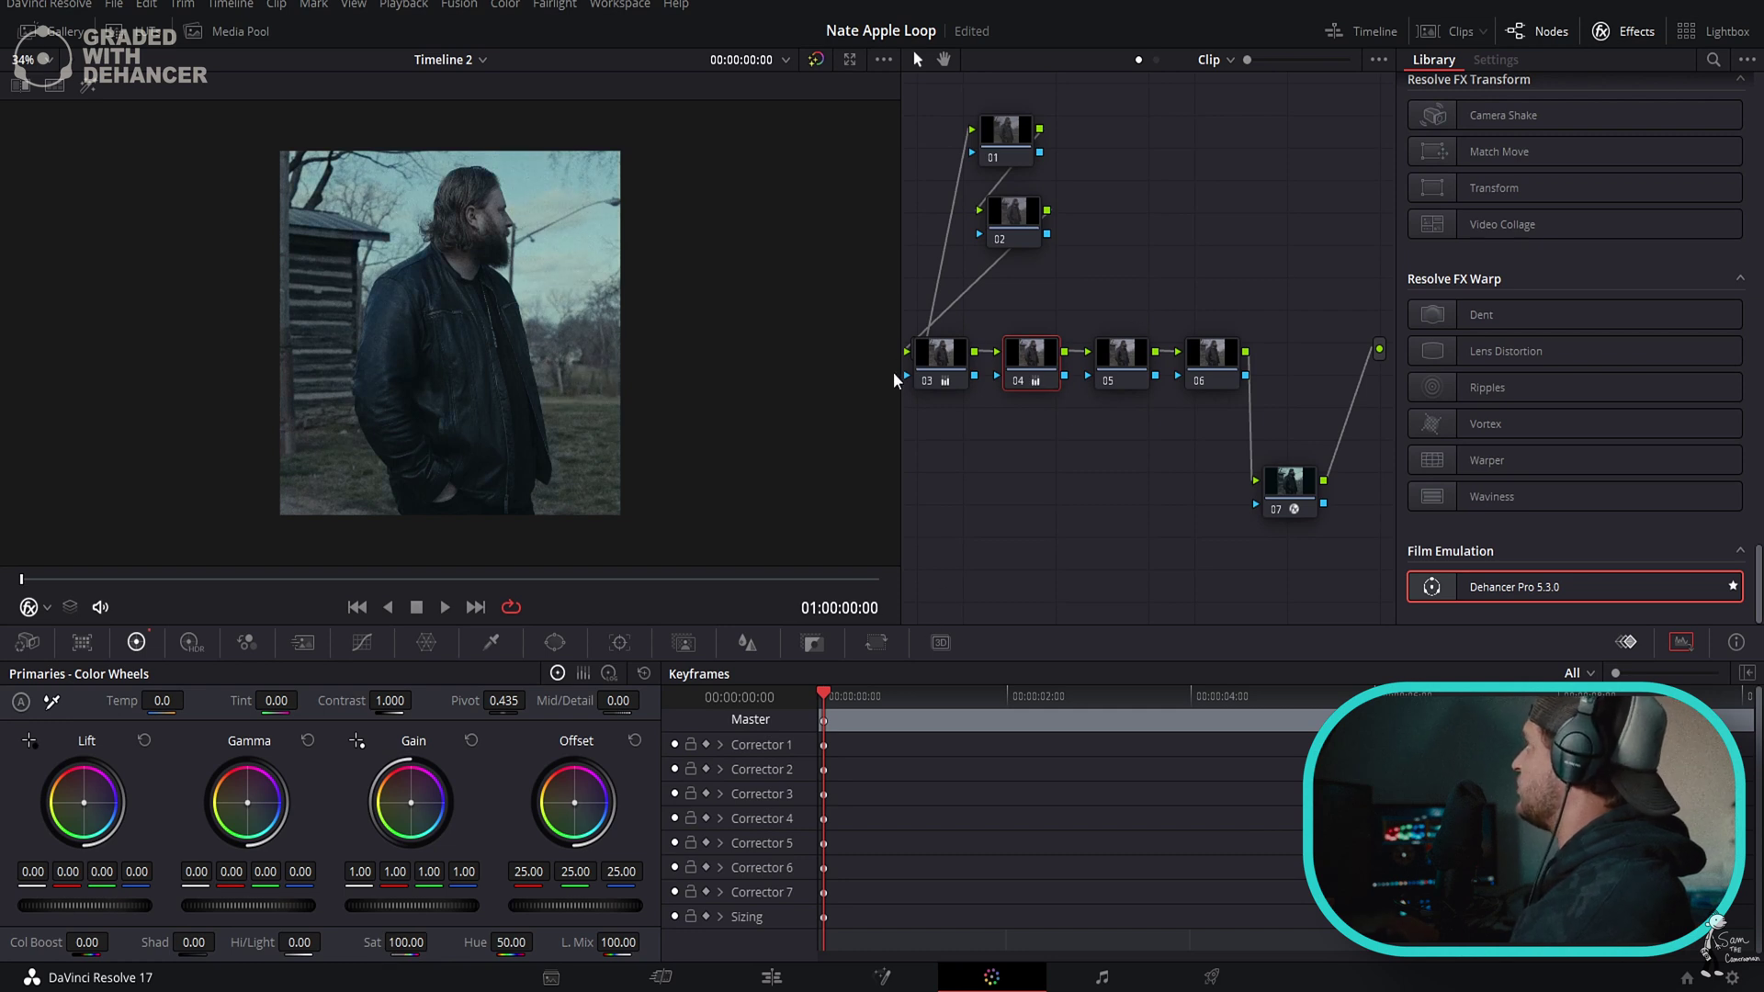
pyautogui.click(1111, 366)
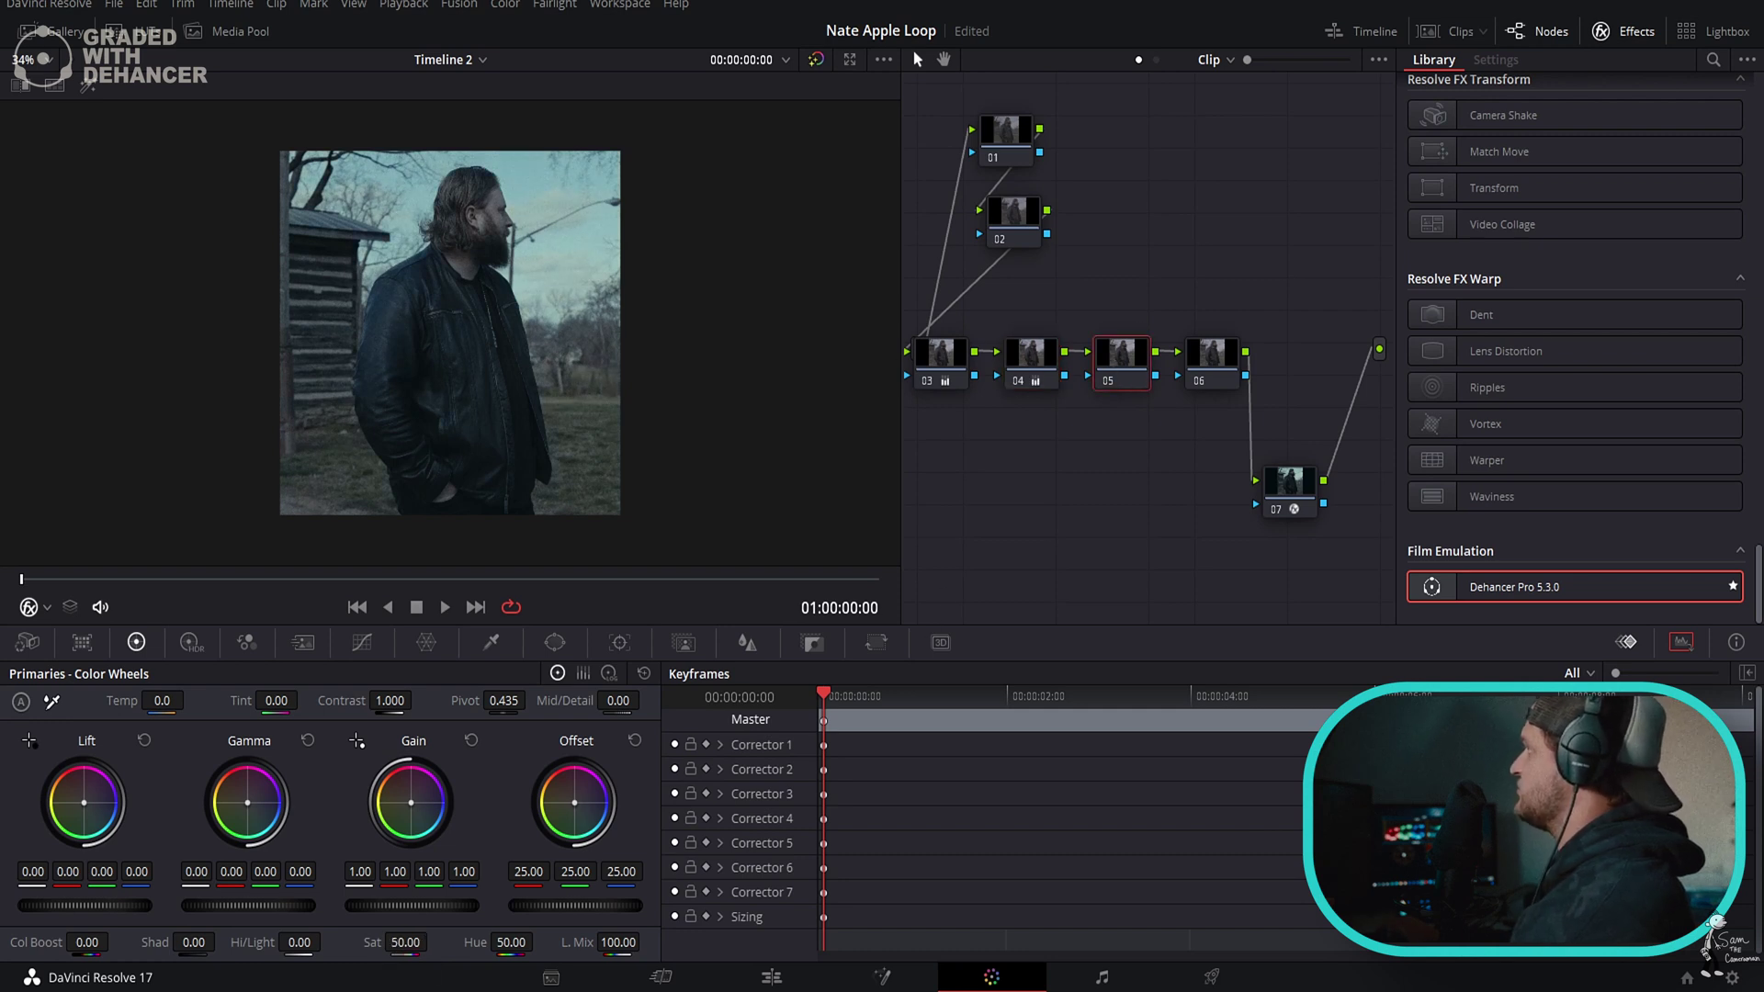
pyautogui.moveTo(404, 946); pyautogui.dragTo(433, 940)
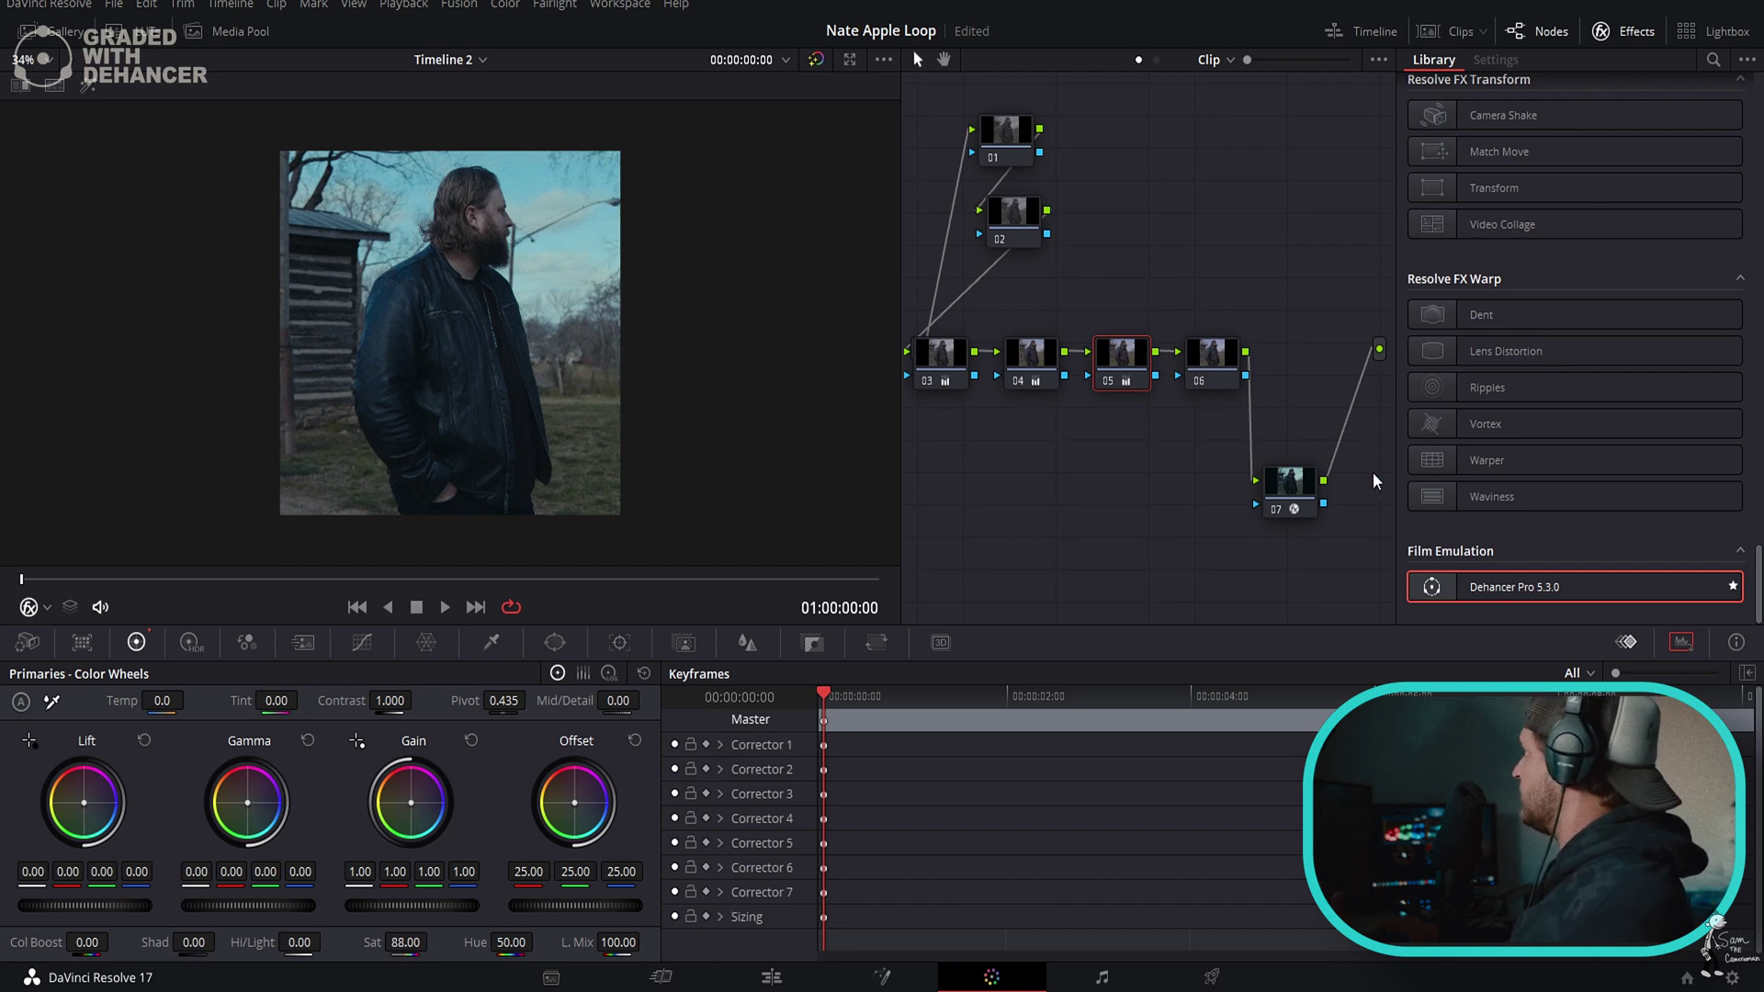
pyautogui.click(1292, 485)
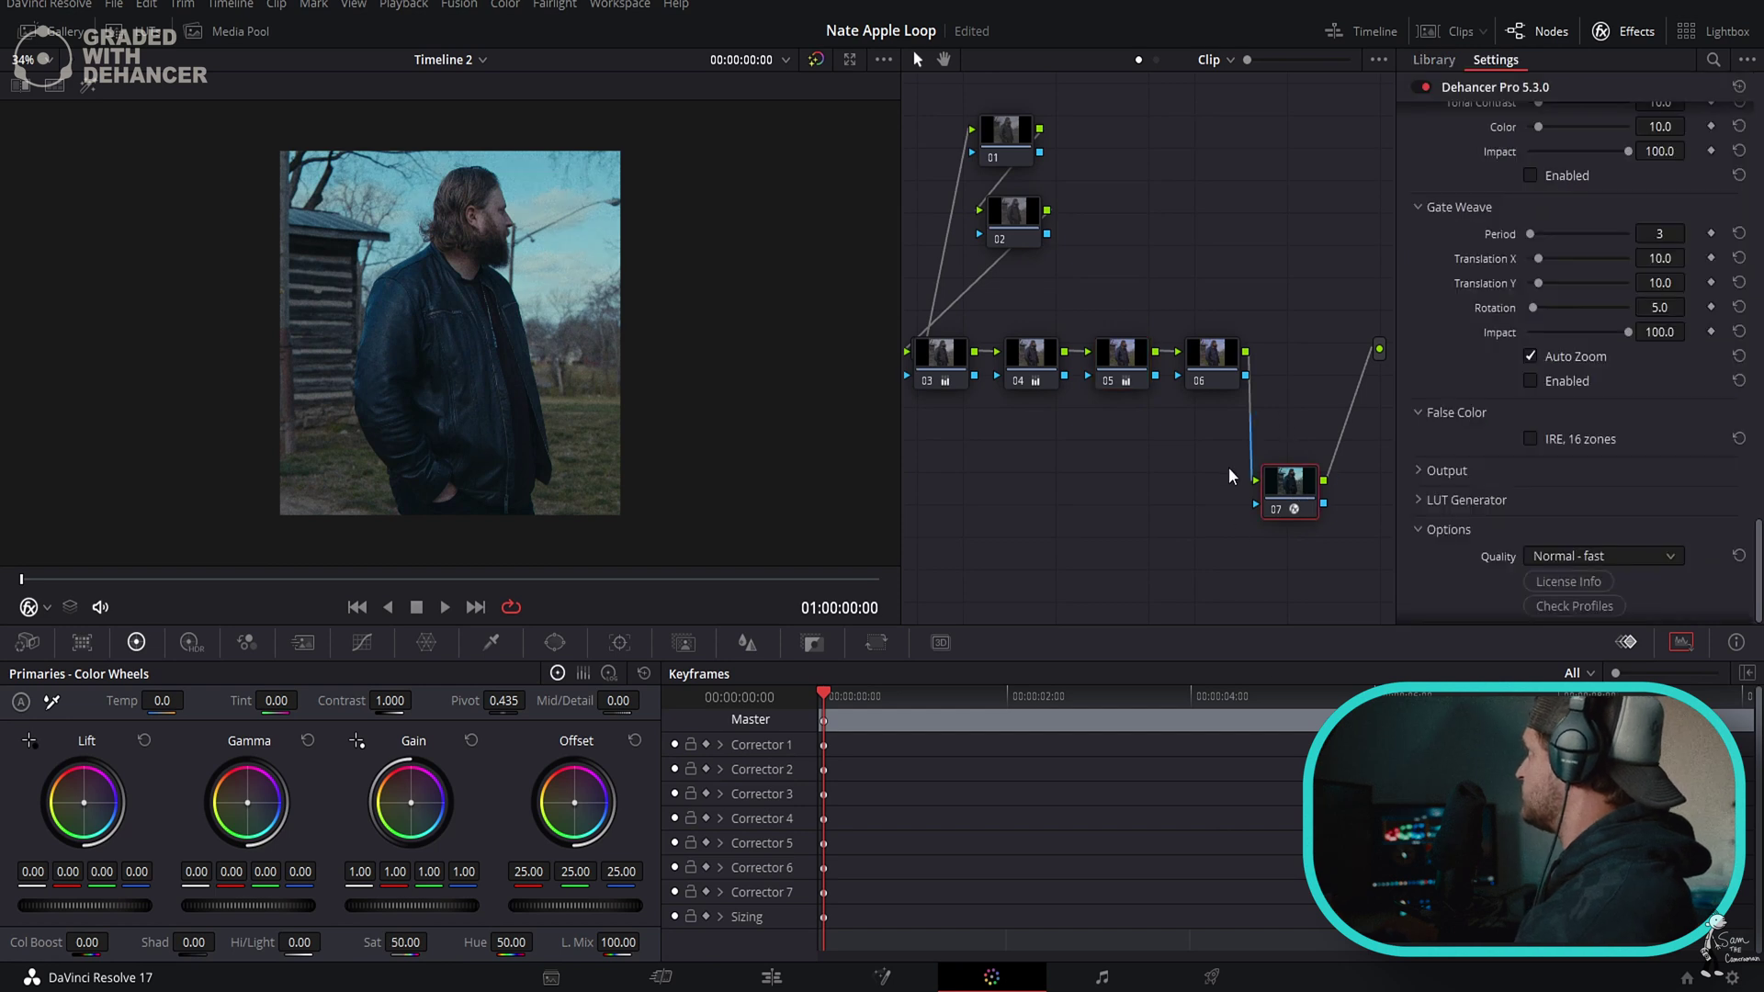
# Open Dehancer's Film Profile list and try Adox Color Implosion 100.
pyautogui.scroll(10, 1573, 360)
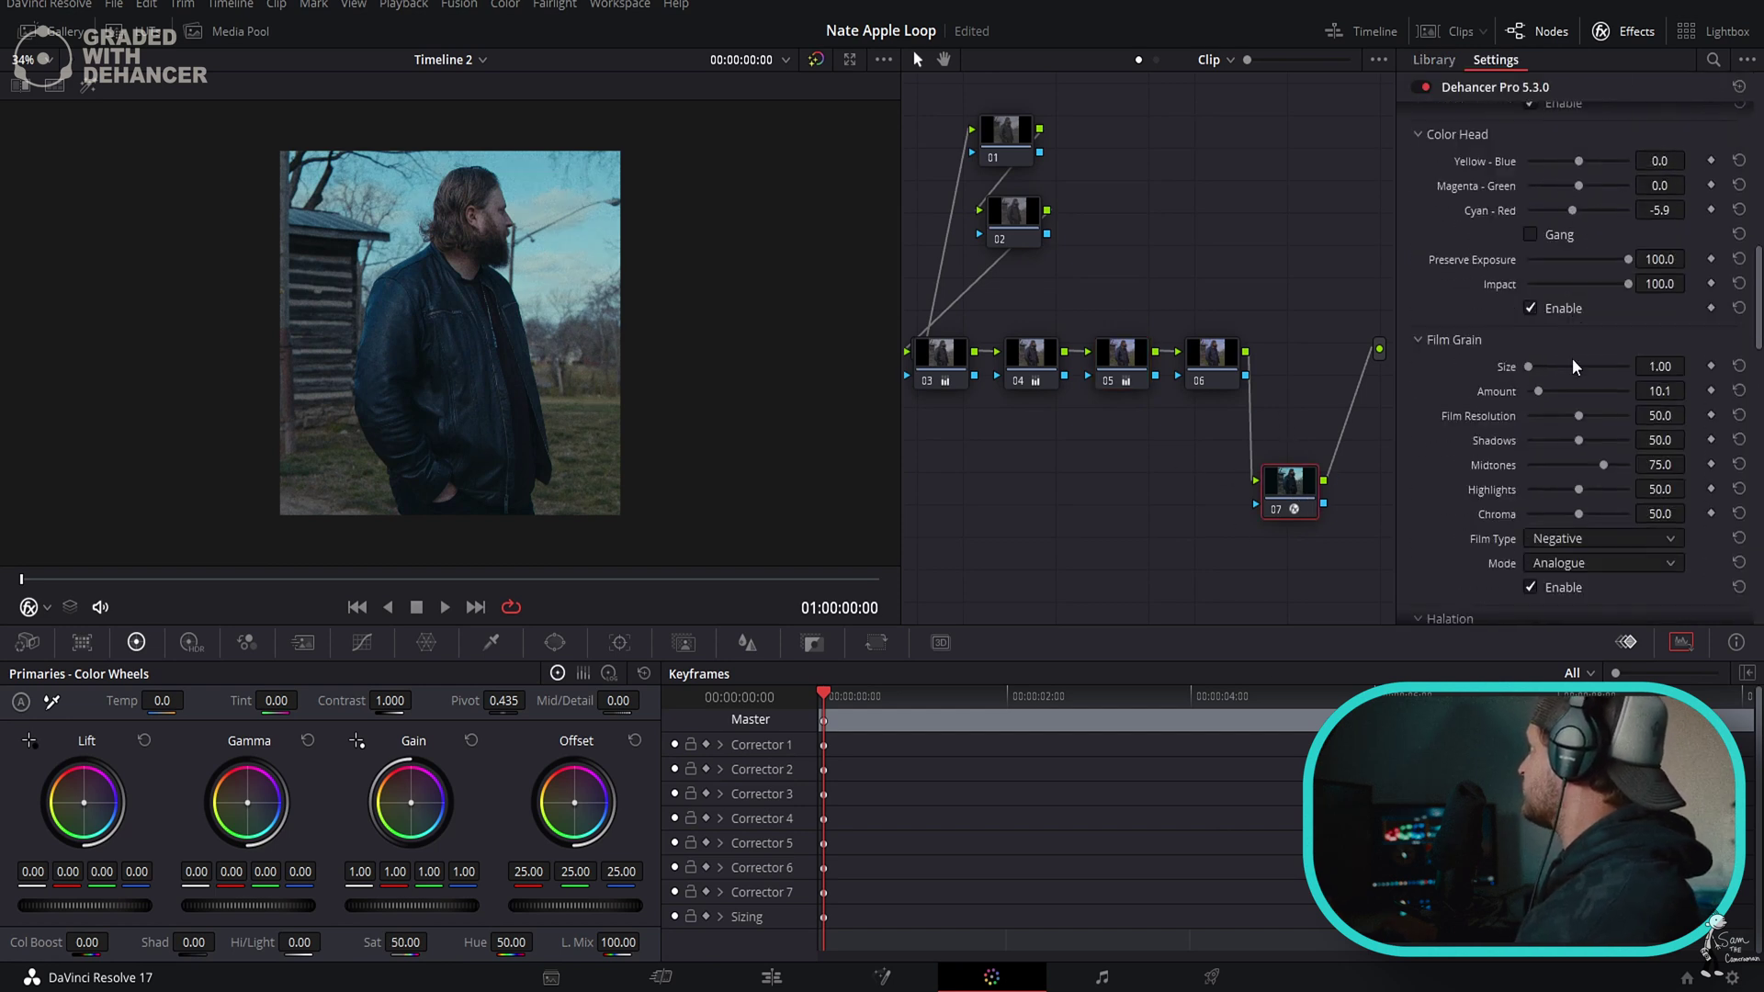
pyautogui.scroll(3, 1572, 363)
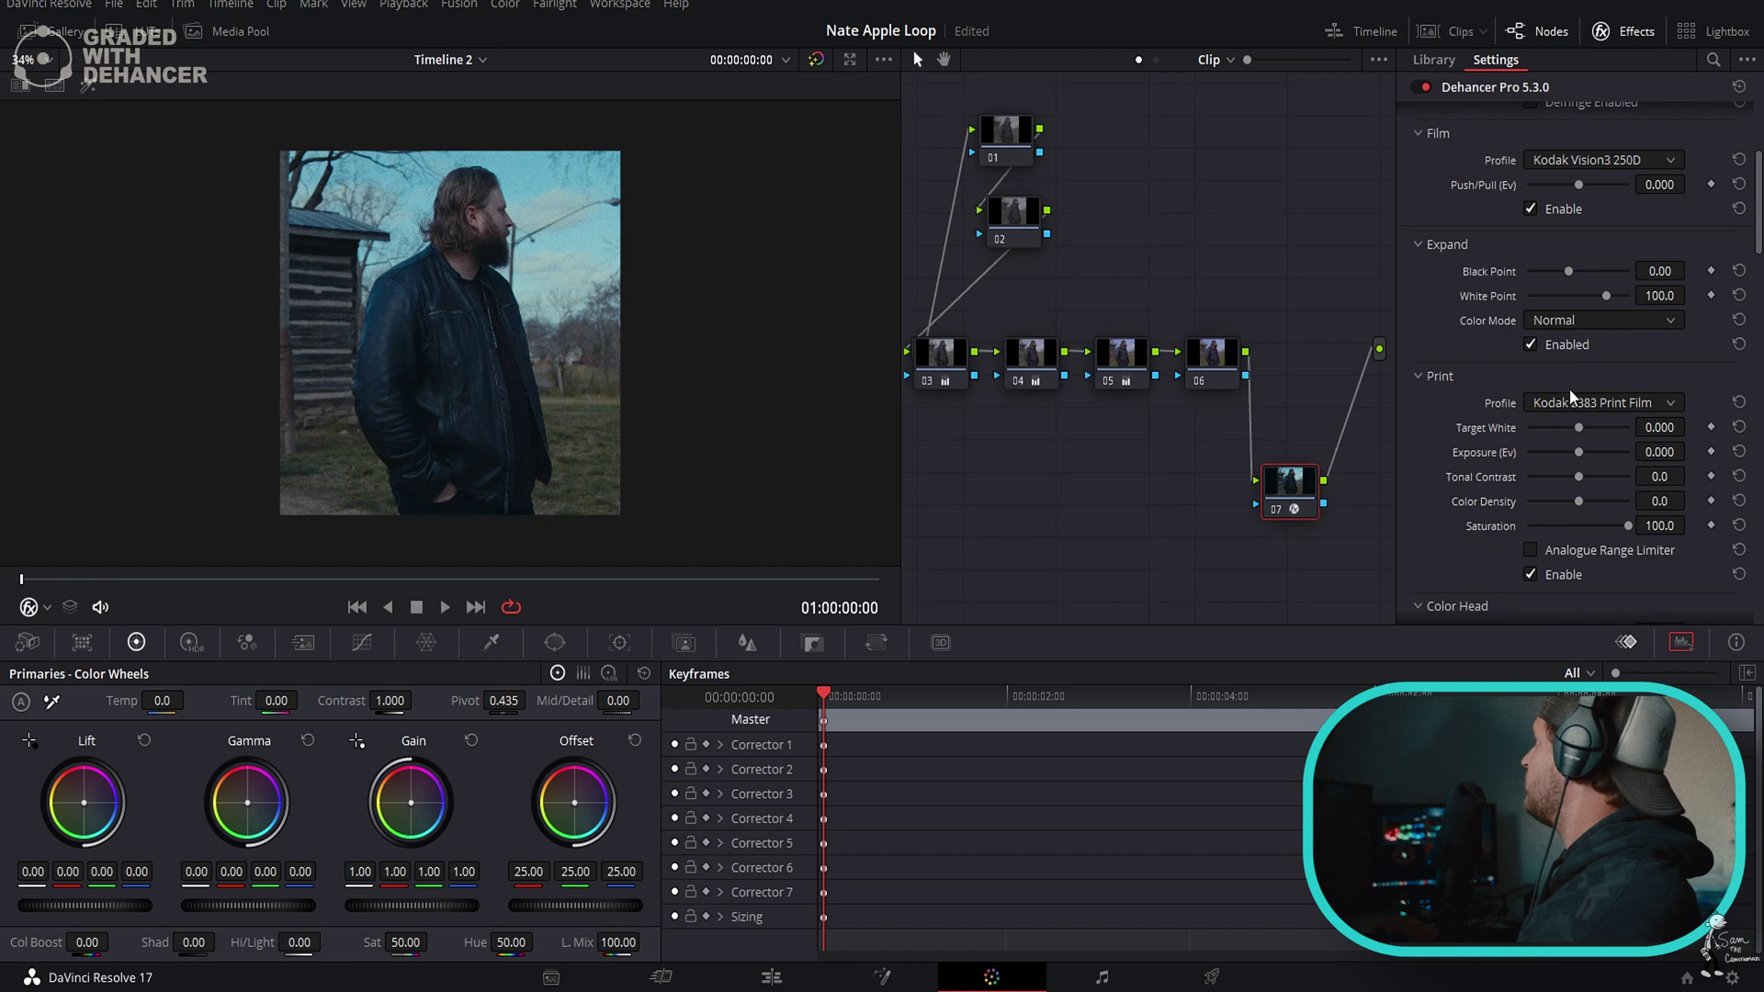
pyautogui.scroll(-8, 1563, 423)
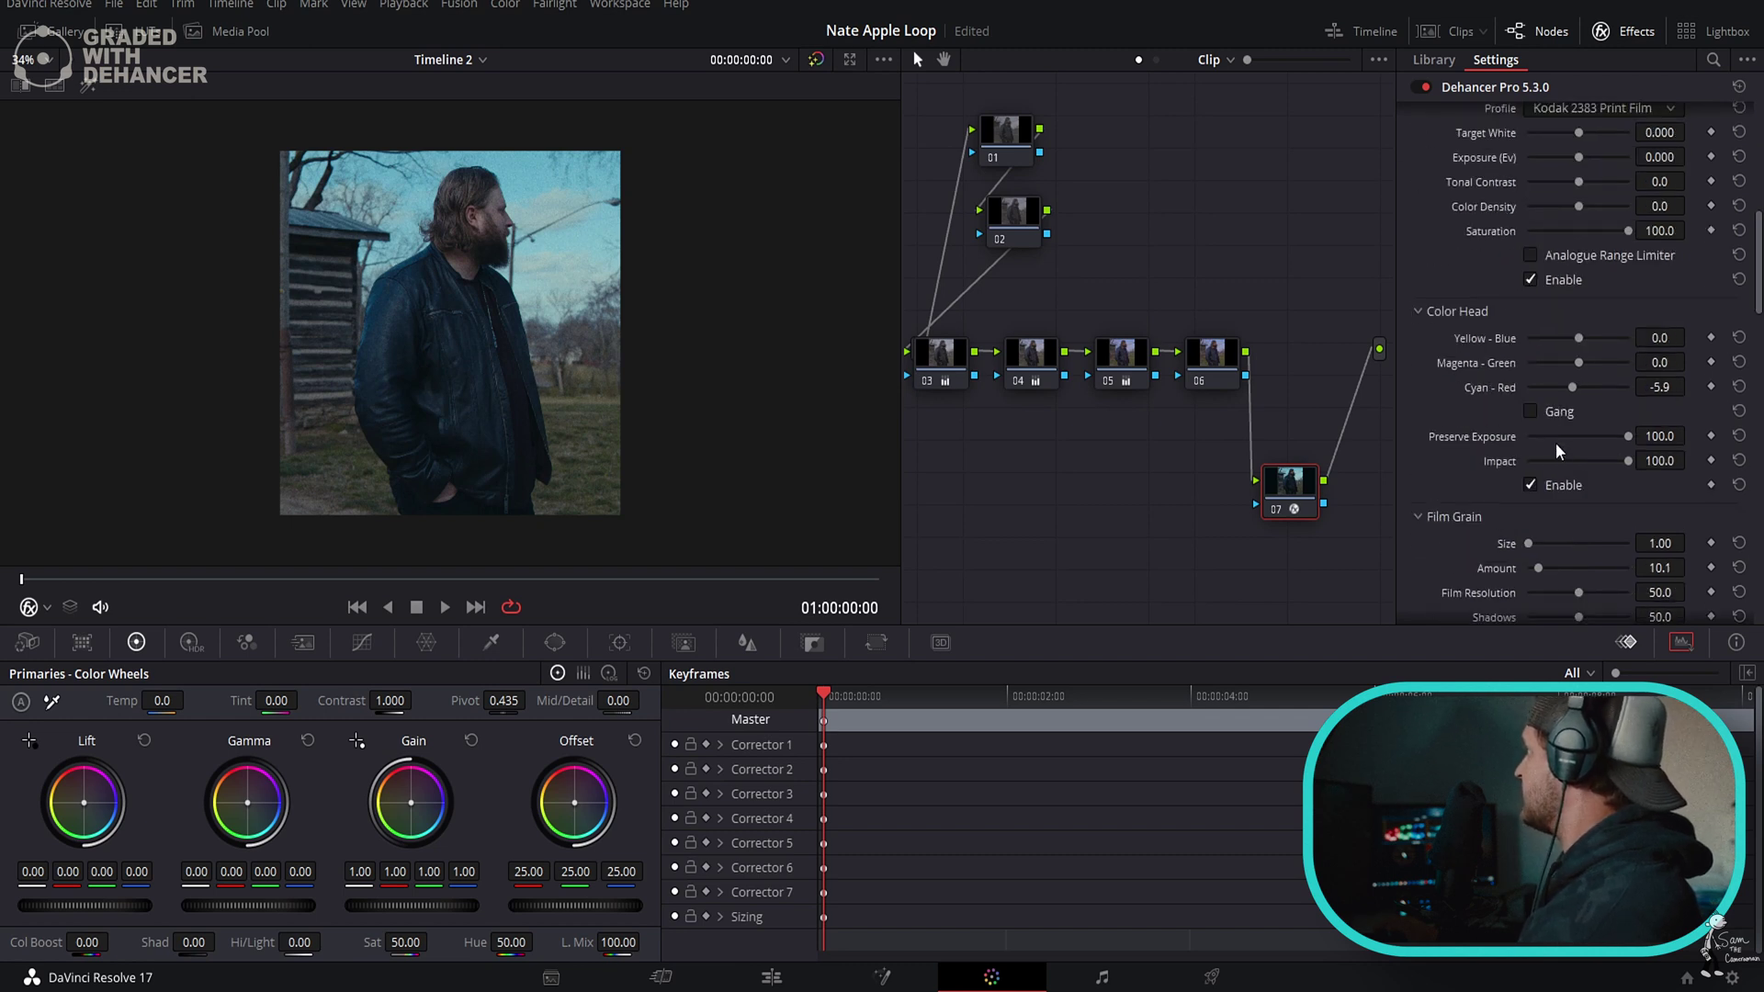
pyautogui.scroll(-5, 1556, 443)
pyautogui.scroll(8, 1556, 443)
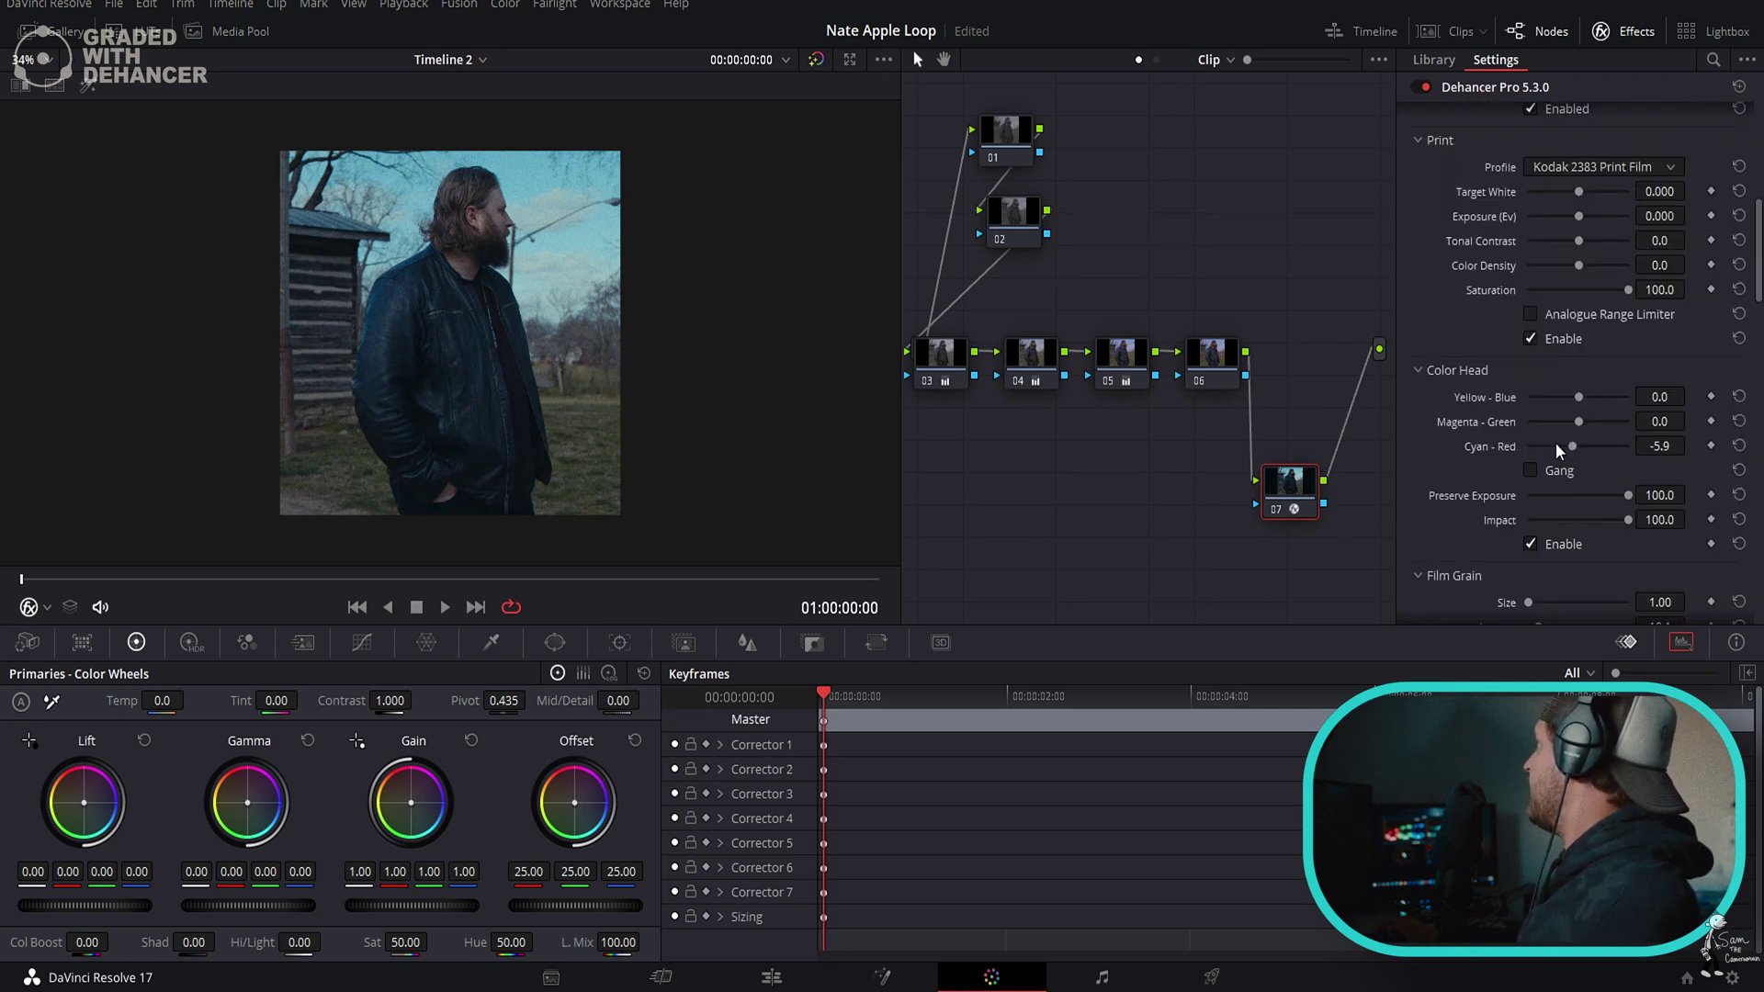
pyautogui.scroll(2, 1556, 443)
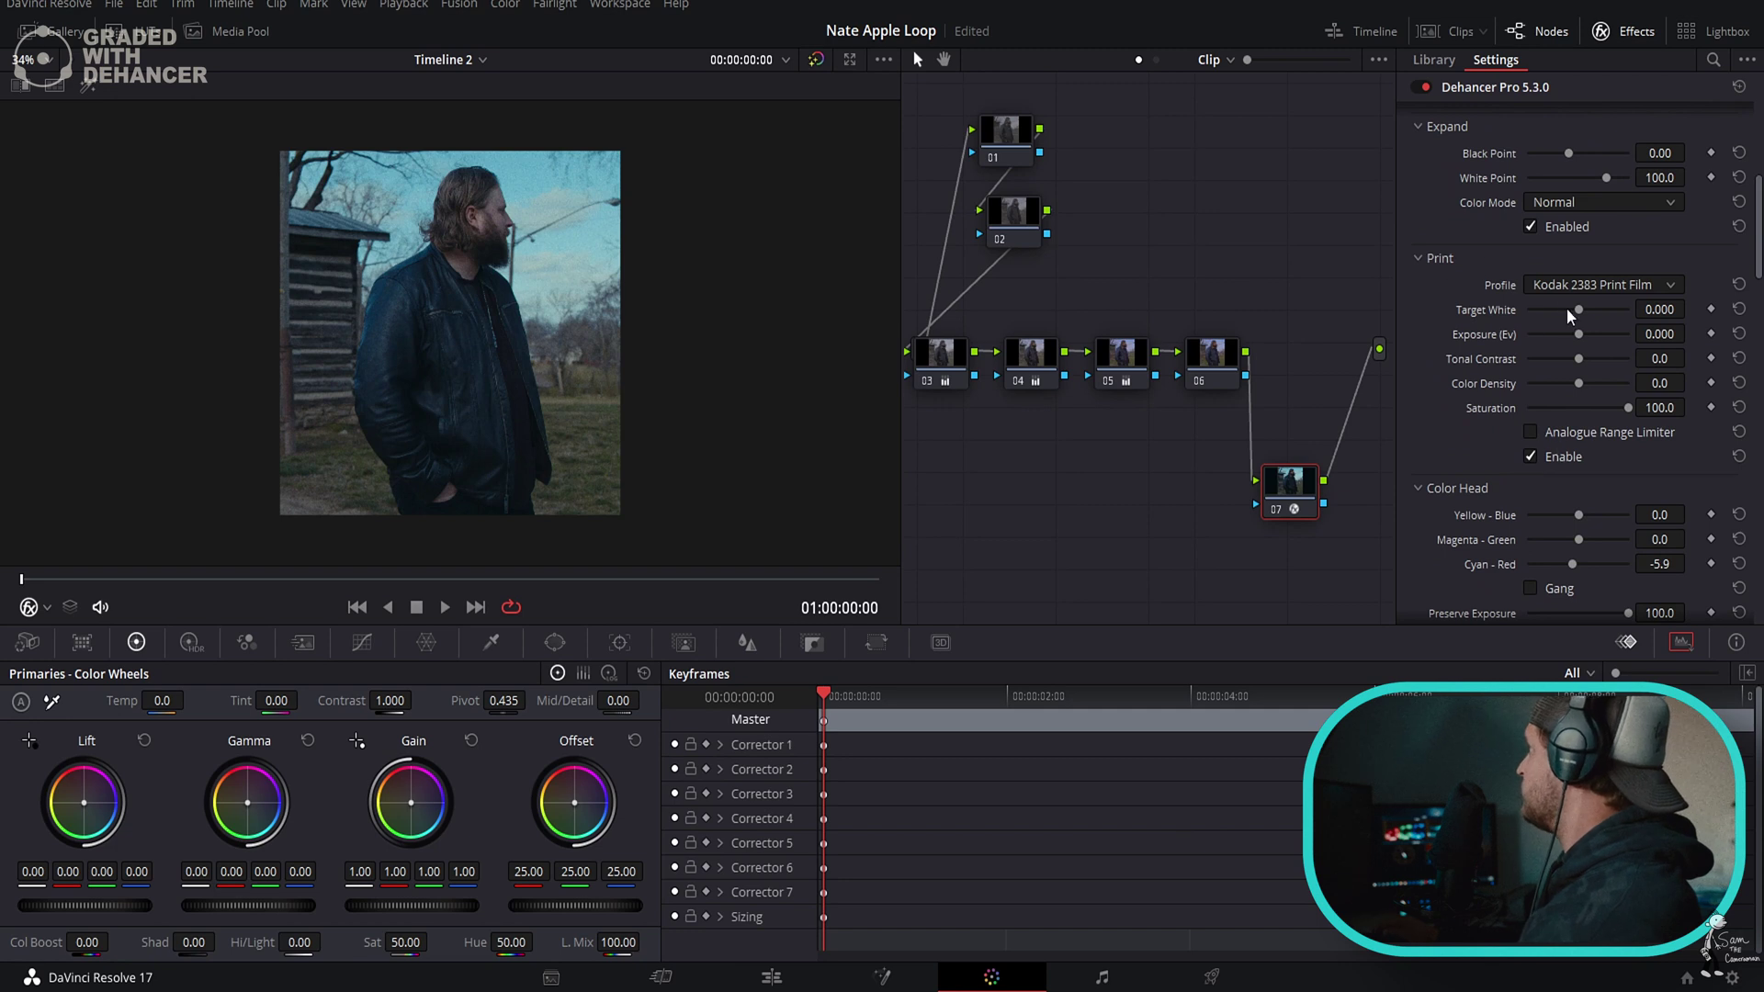
pyautogui.scroll(5, 1558, 294)
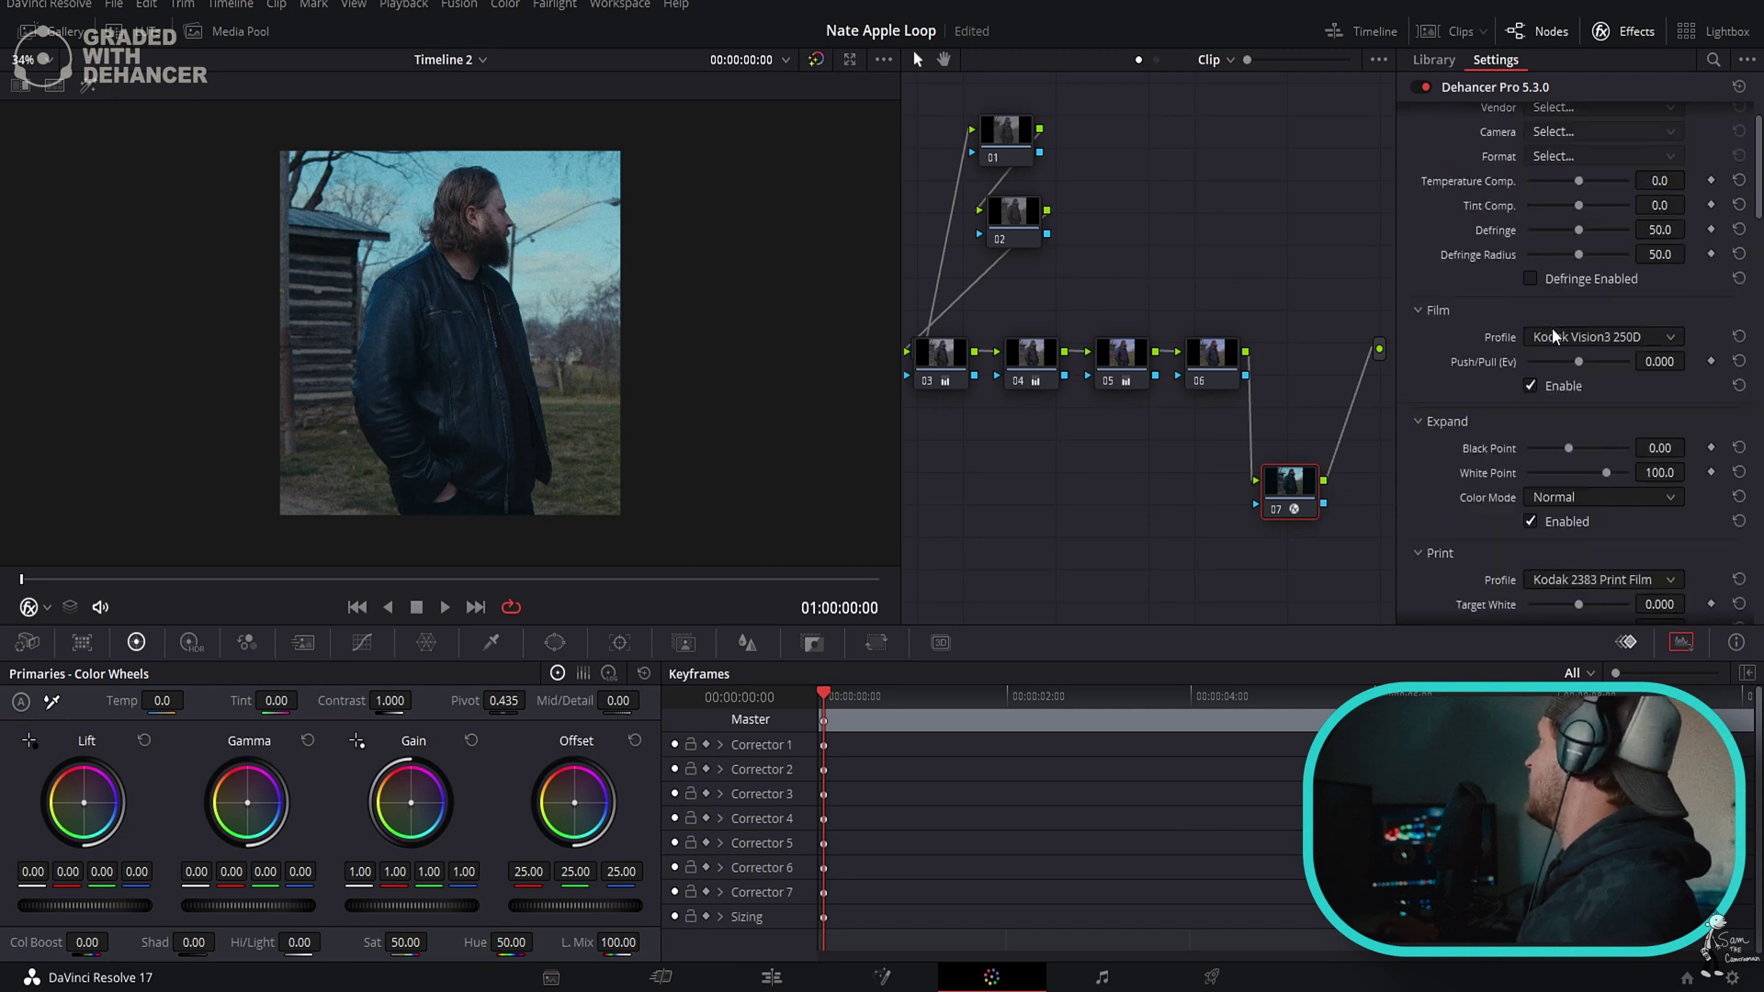
pyautogui.click(1554, 334)
pyautogui.scroll(5, 1551, 388)
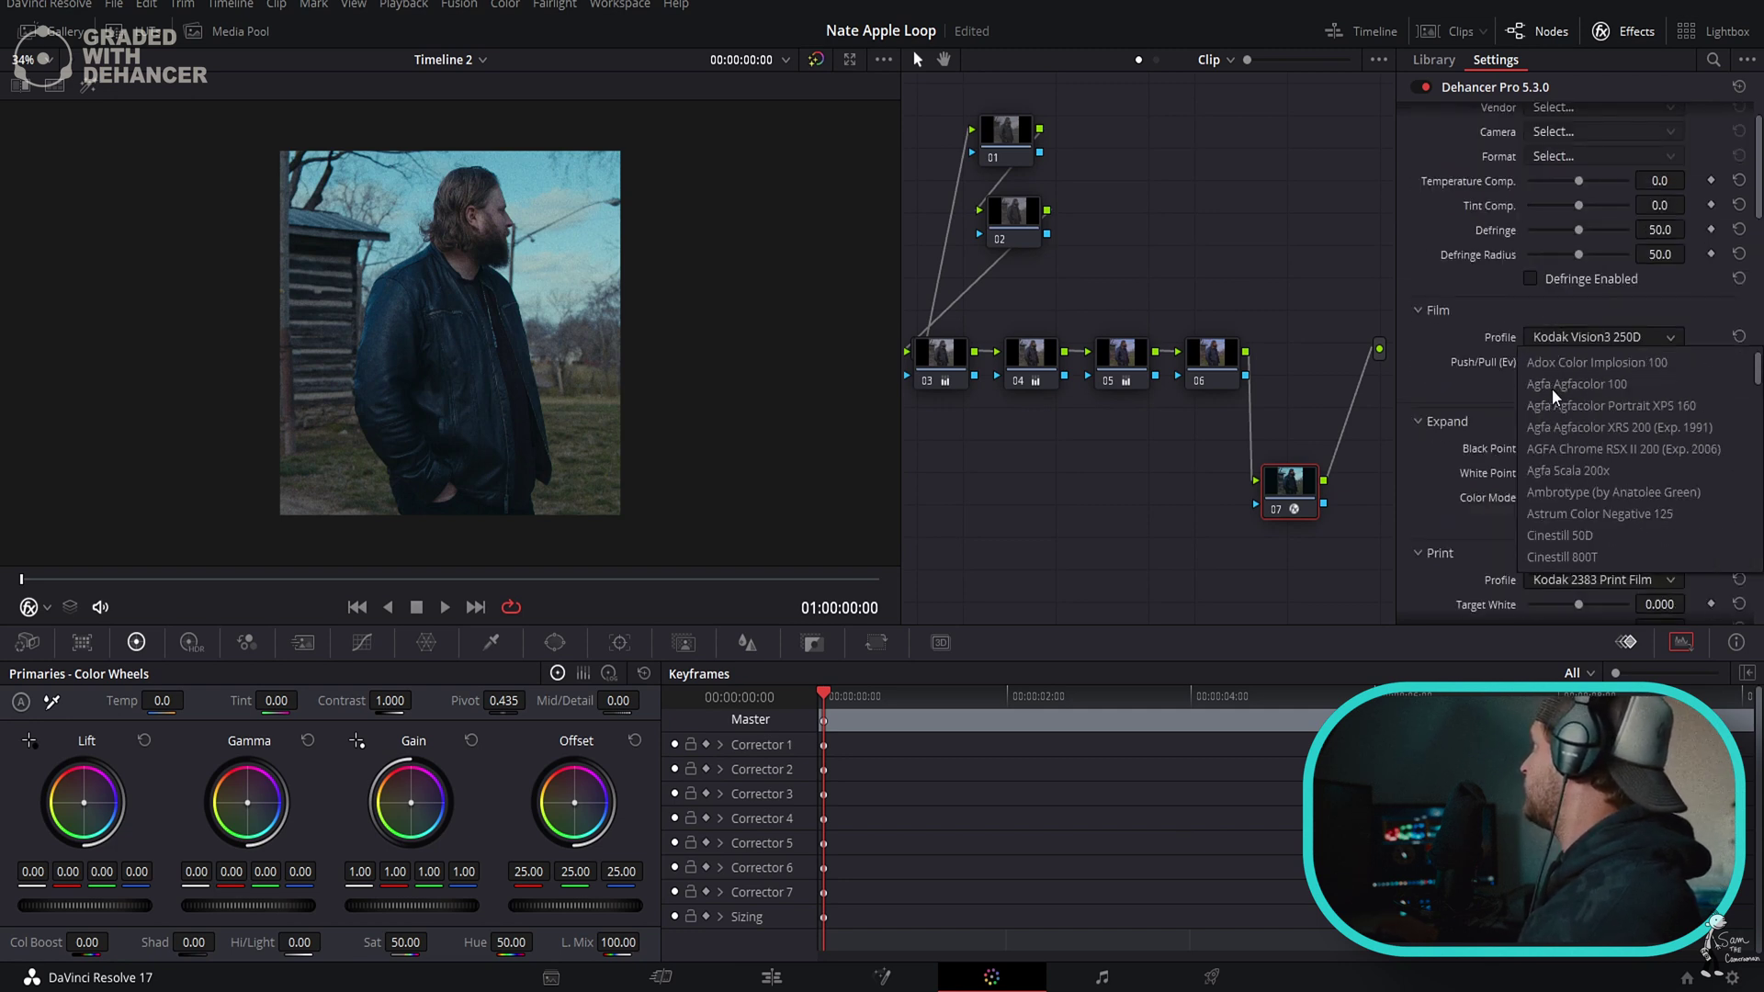
pyautogui.click(1564, 361)
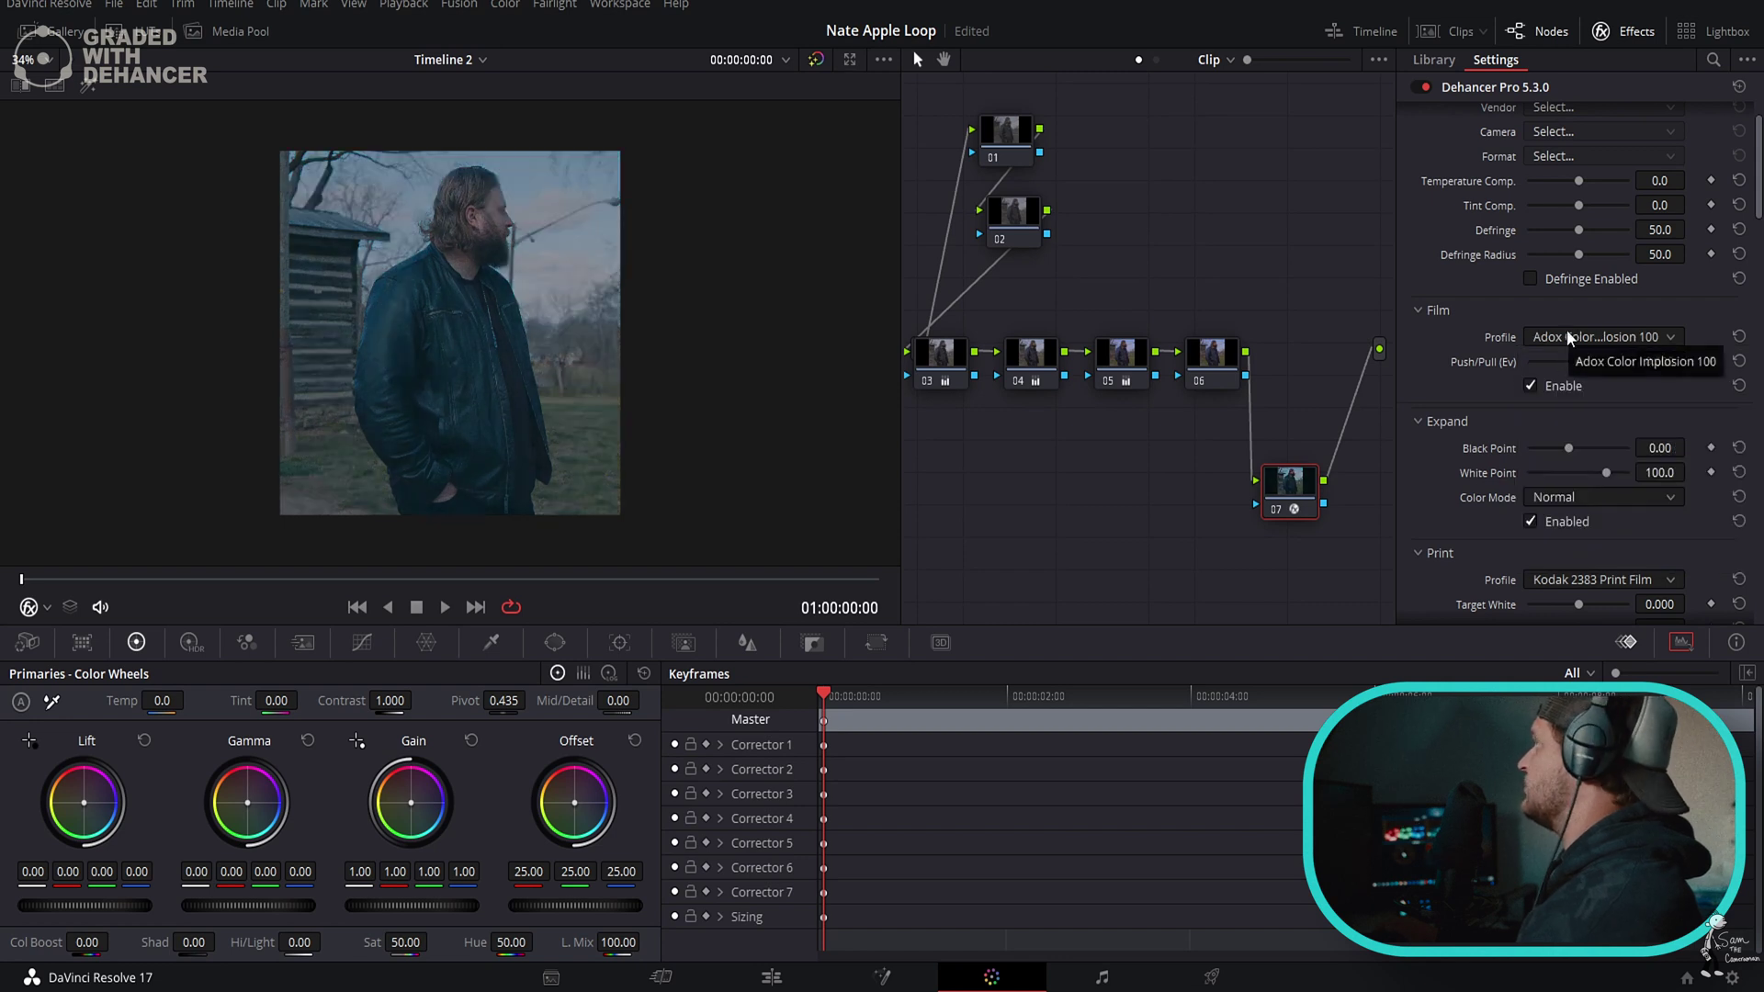
# Step through the film stocks one by one, stopping on Kodak Ektar 100 (2017).
pyautogui.scroll(-1, 1567, 339)
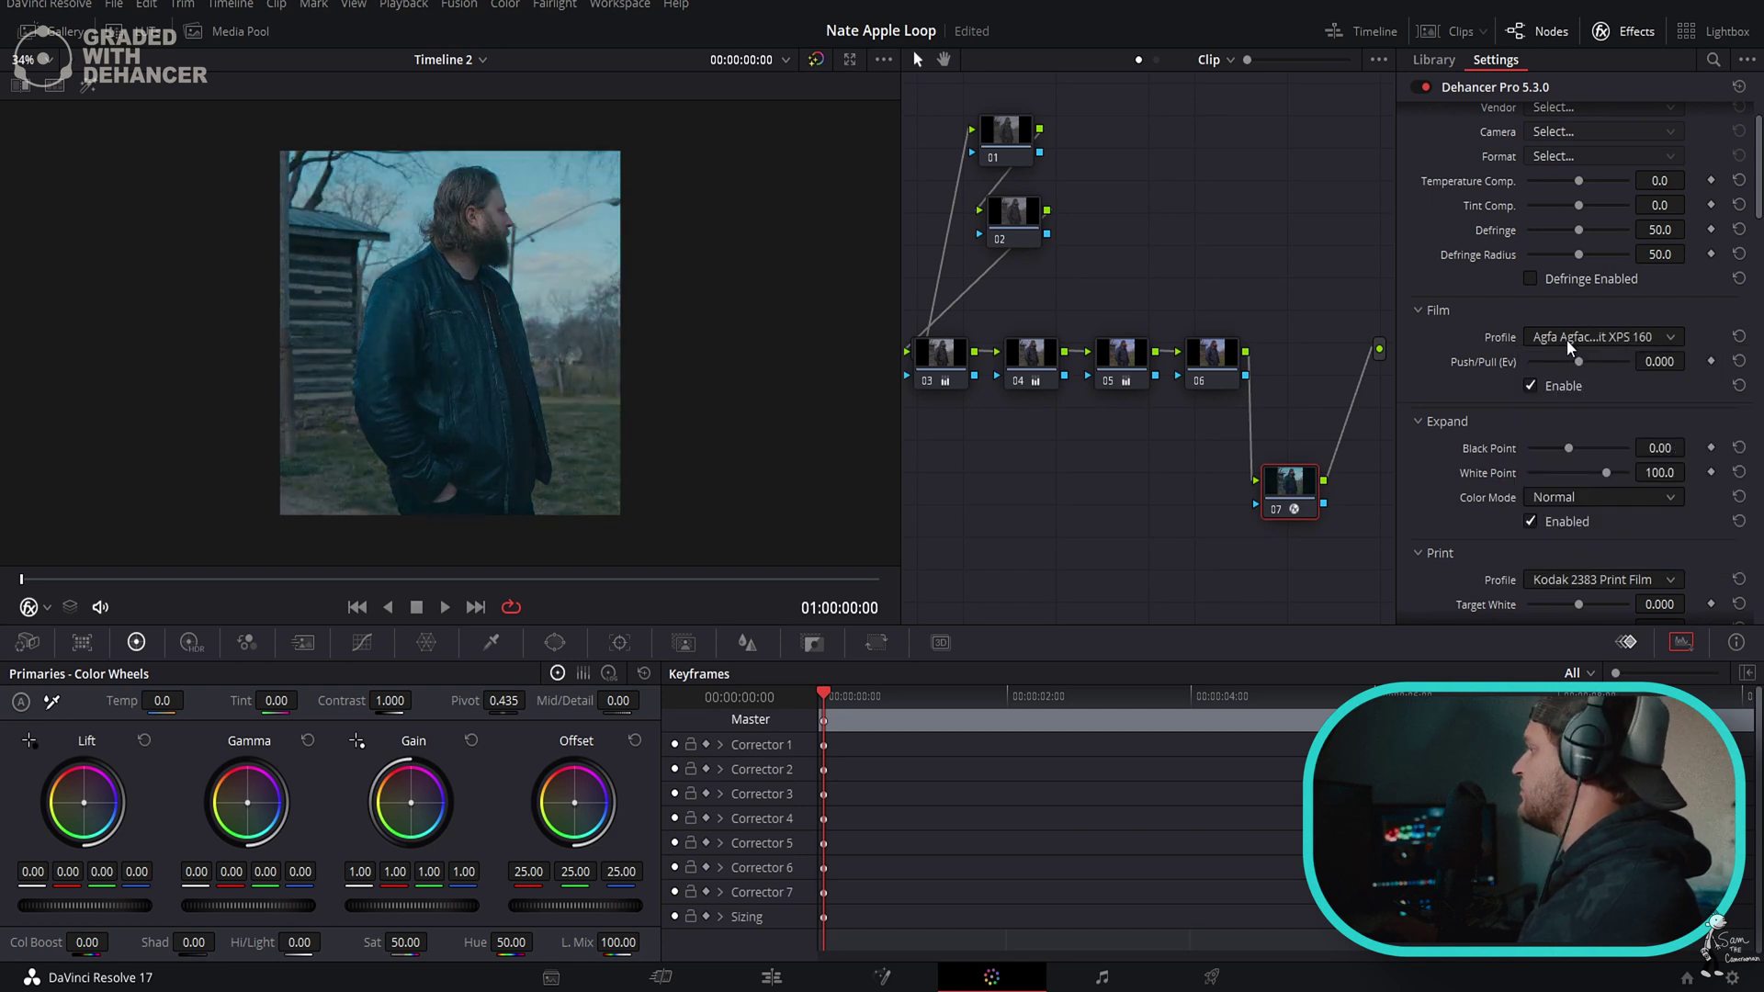
pyautogui.scroll(-3, 1567, 339)
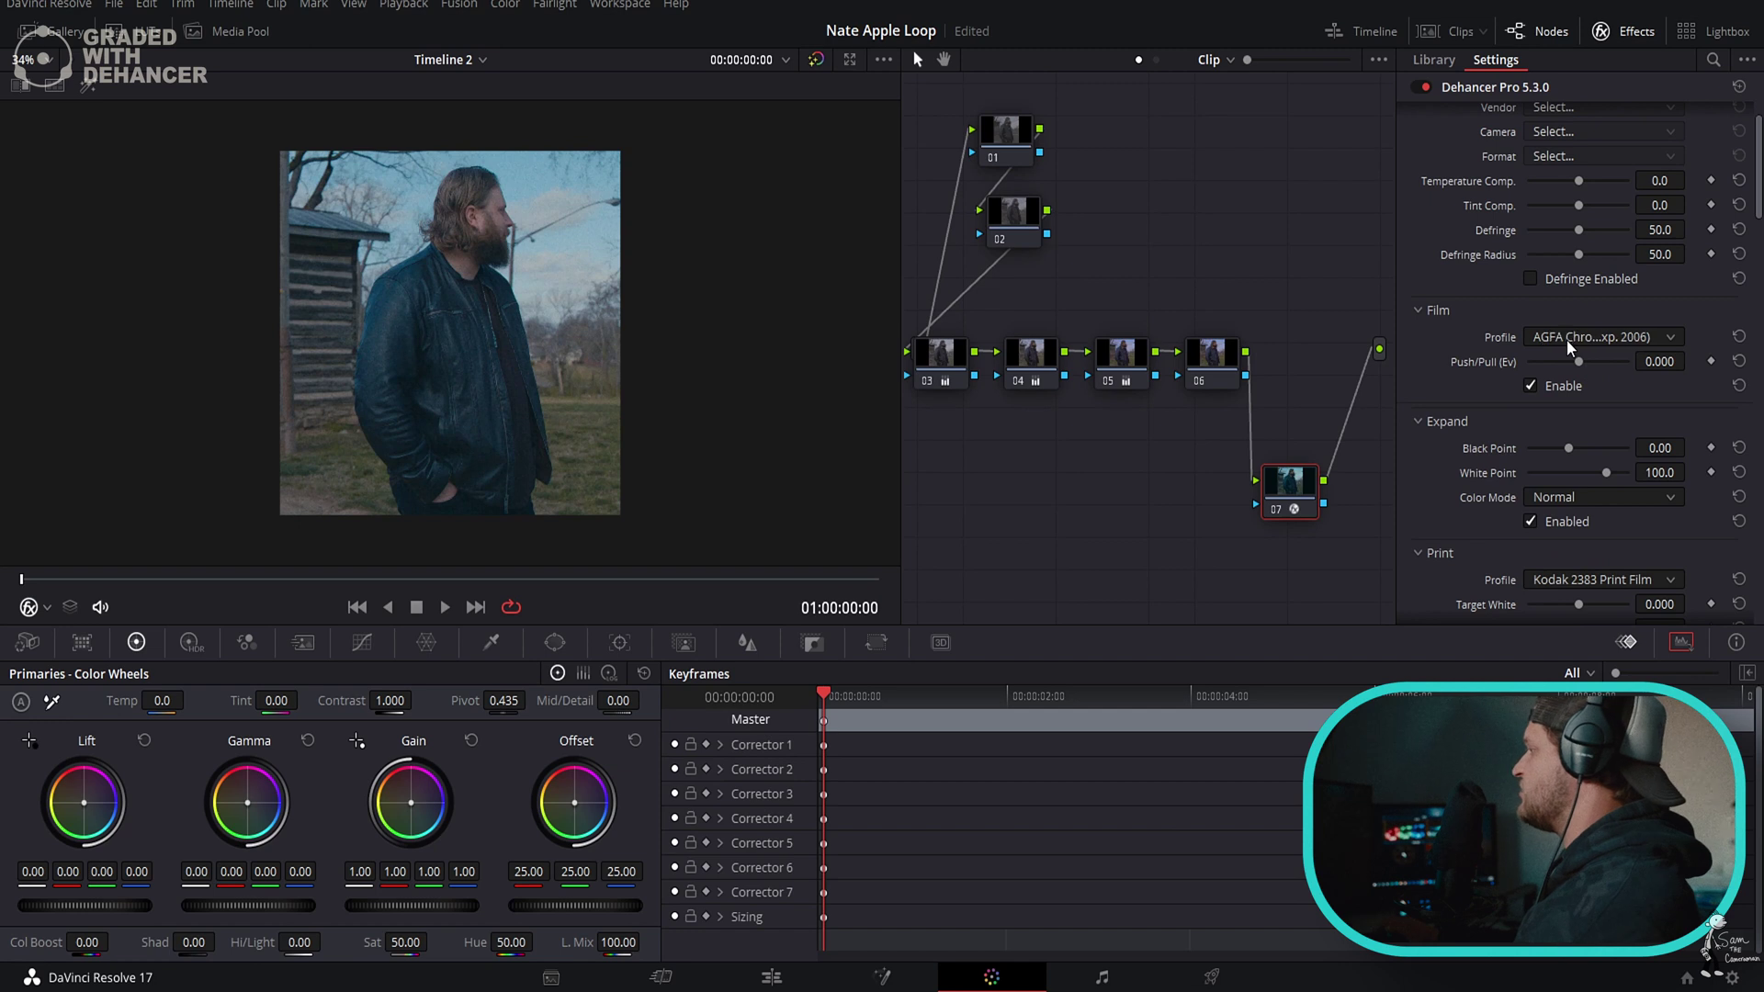
pyautogui.scroll(-3, 1567, 340)
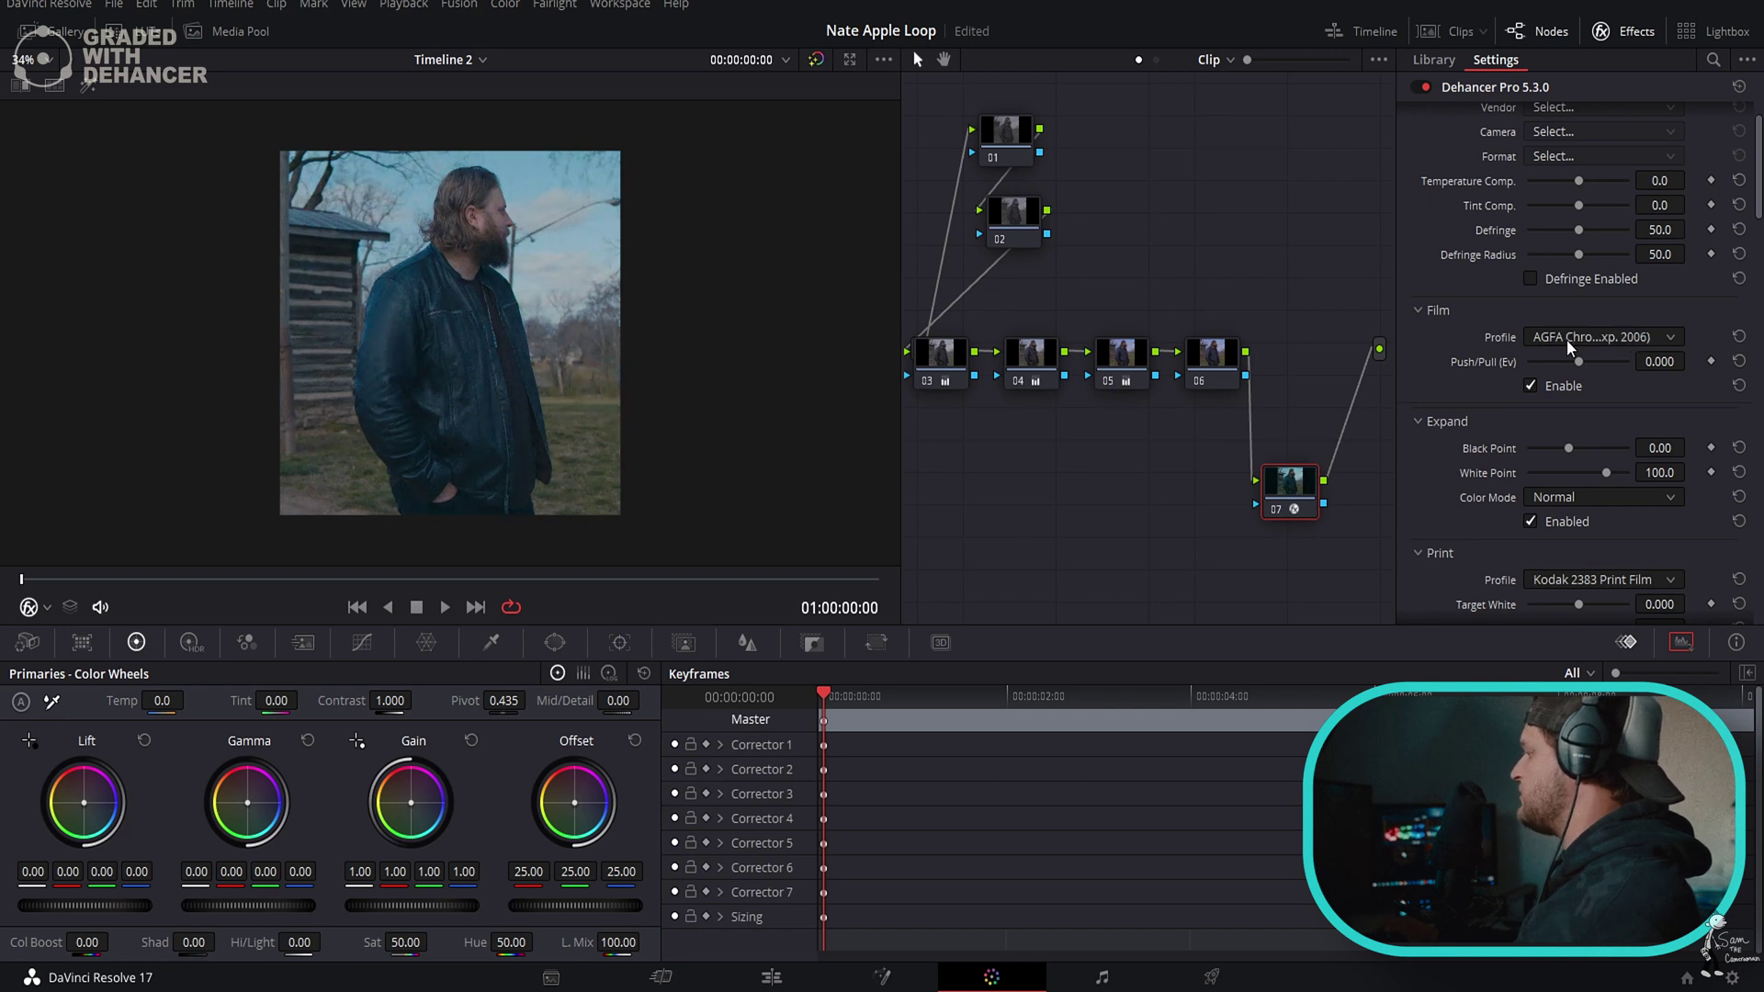
pyautogui.scroll(-3, 1567, 339)
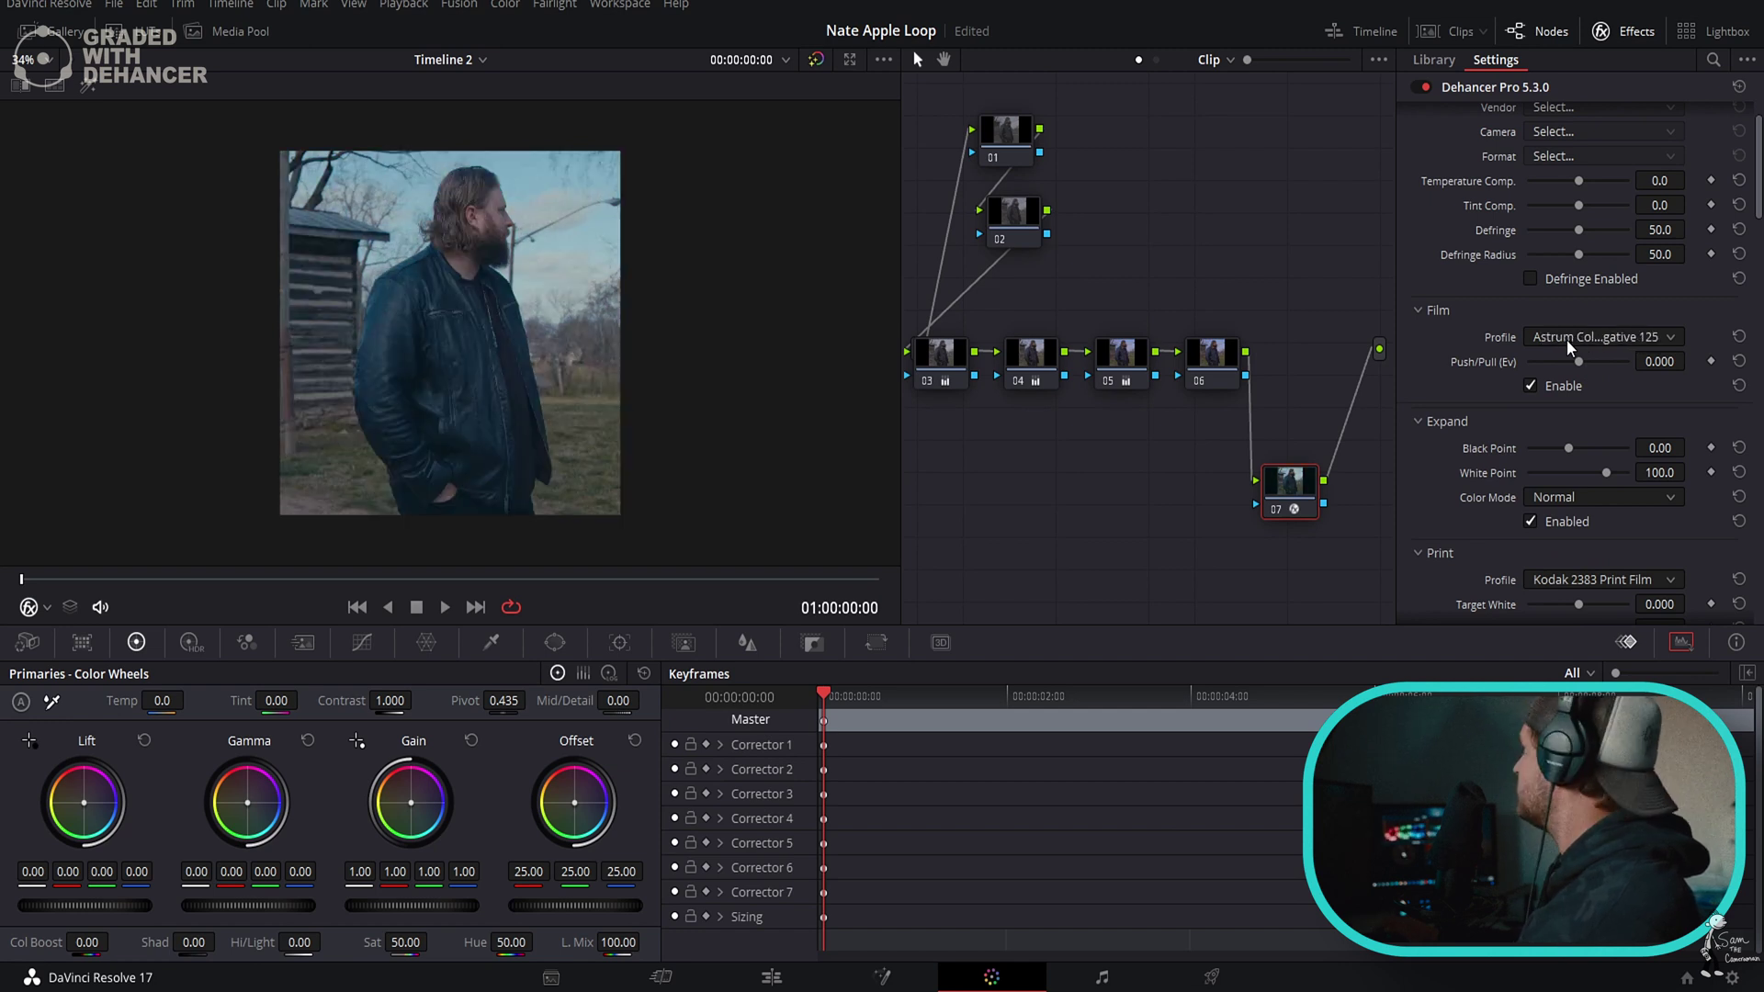
pyautogui.scroll(-1, 1567, 339)
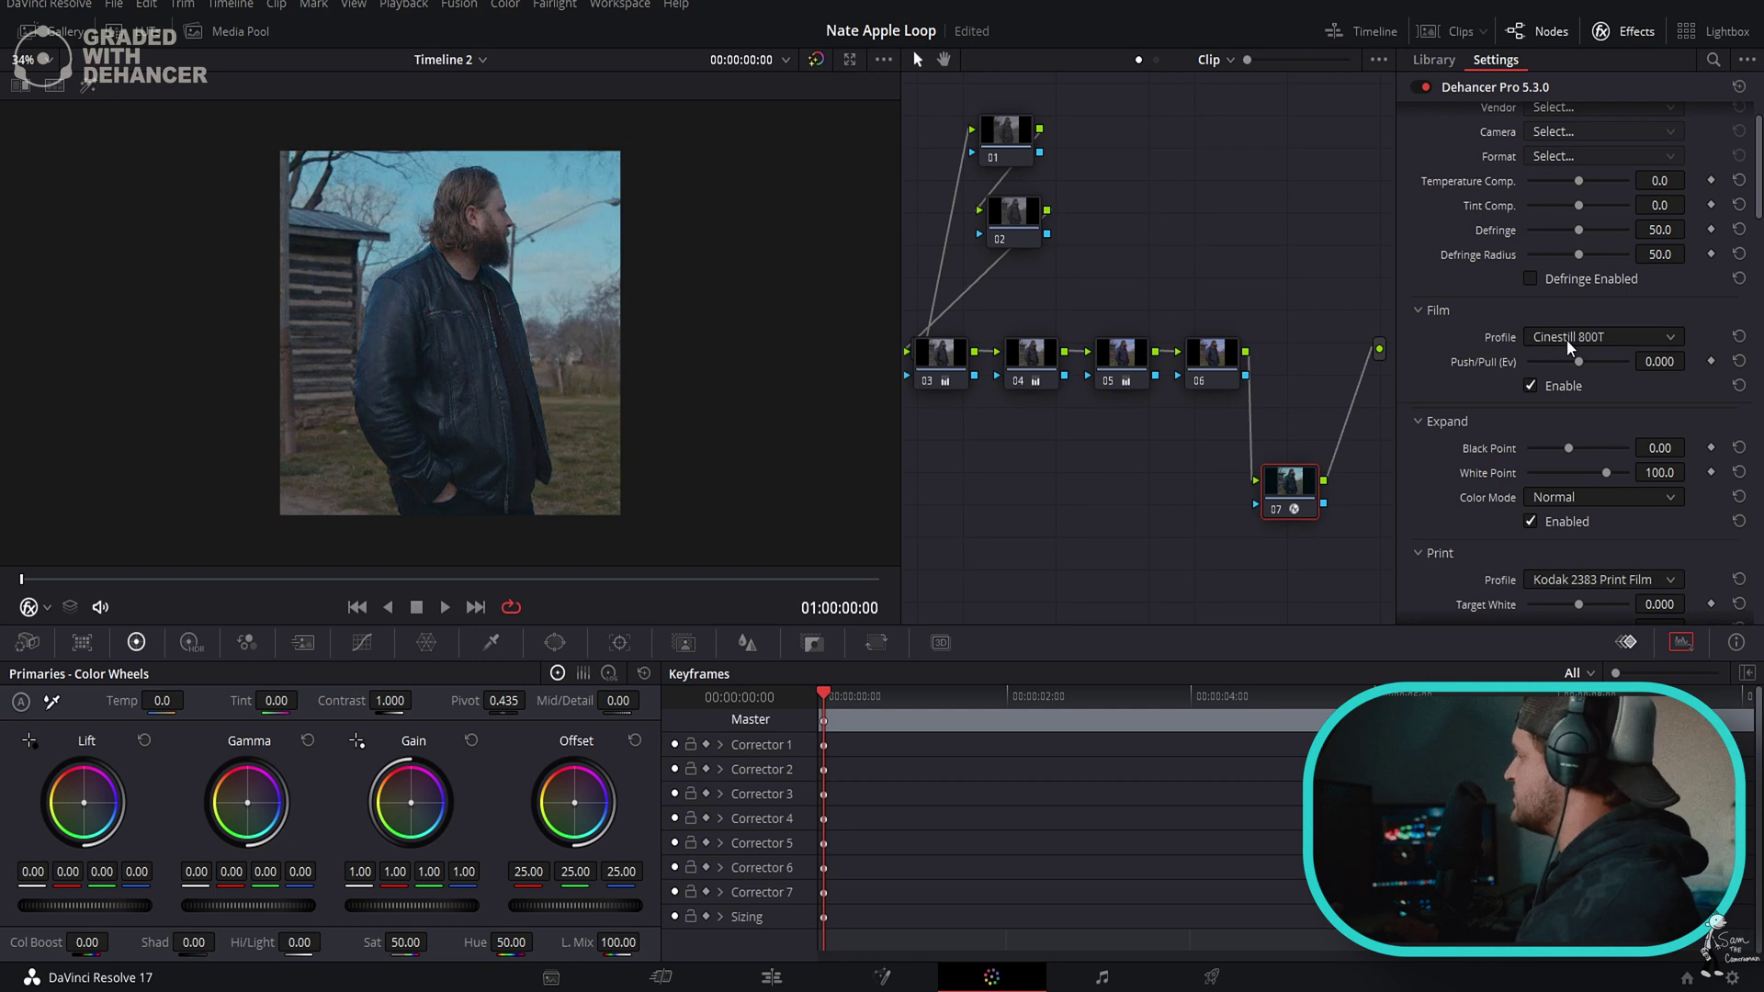
pyautogui.scroll(-3, 1567, 339)
pyautogui.scroll(-3, 1567, 339)
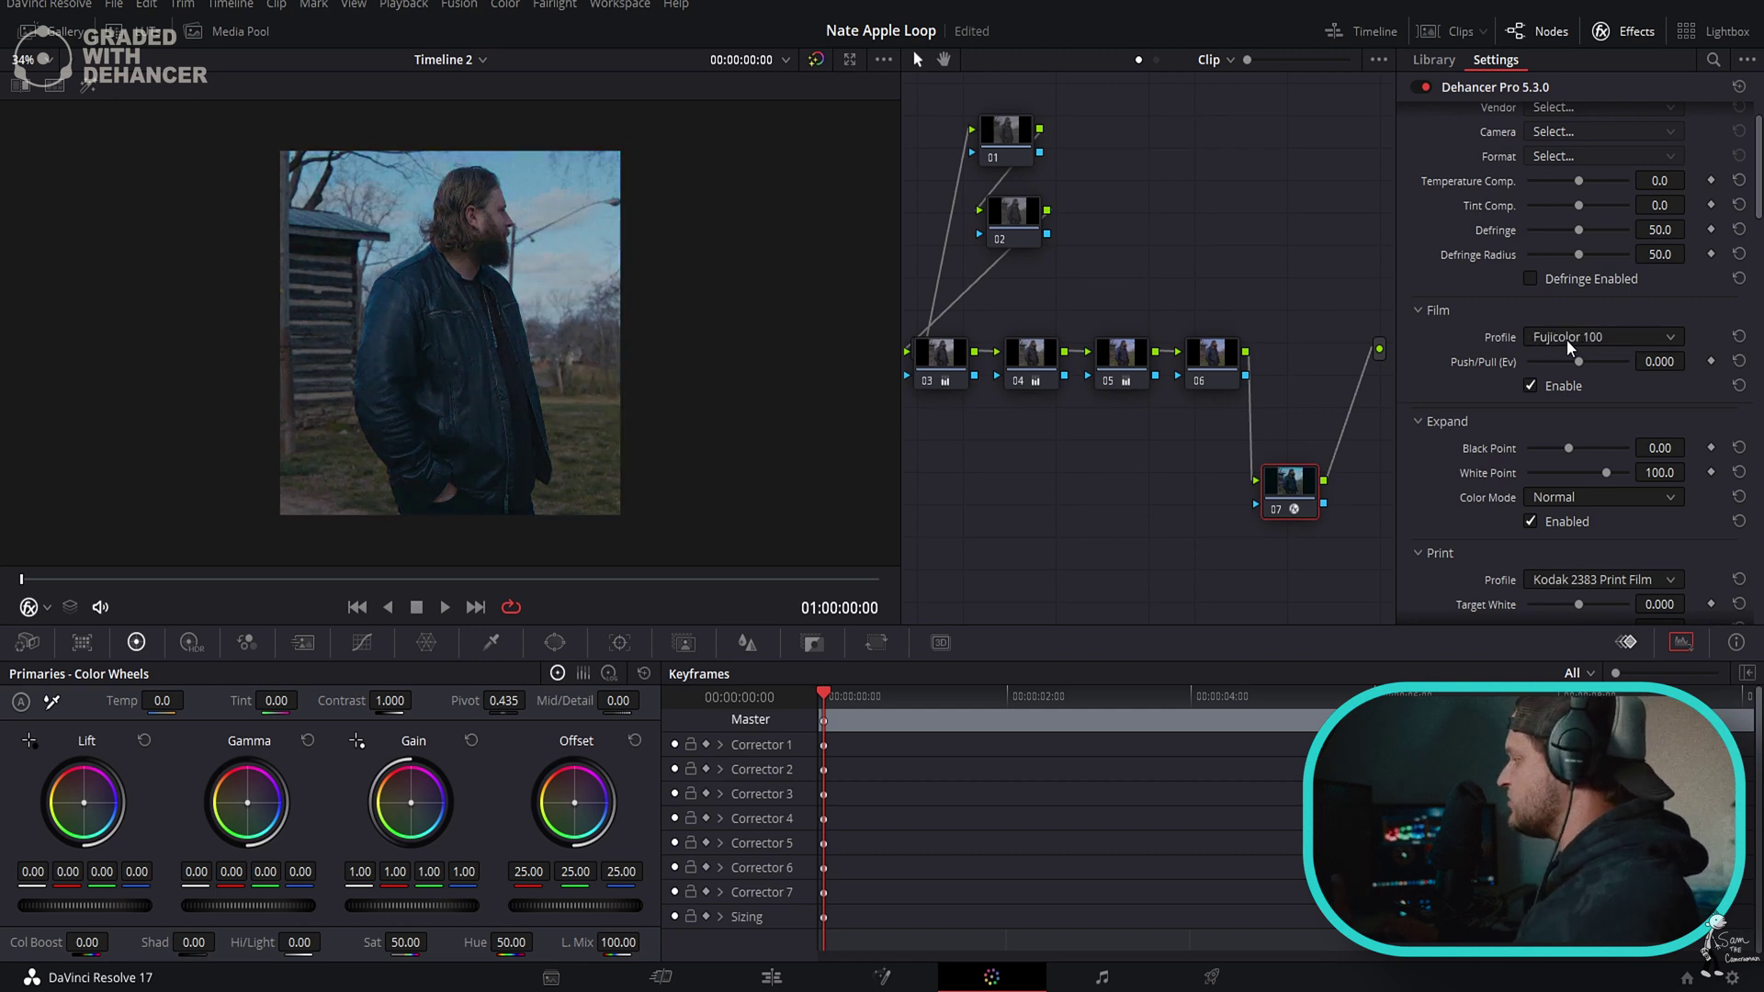
pyautogui.scroll(-1, 1567, 339)
pyautogui.scroll(-2, 1567, 339)
pyautogui.scroll(-1, 1567, 339)
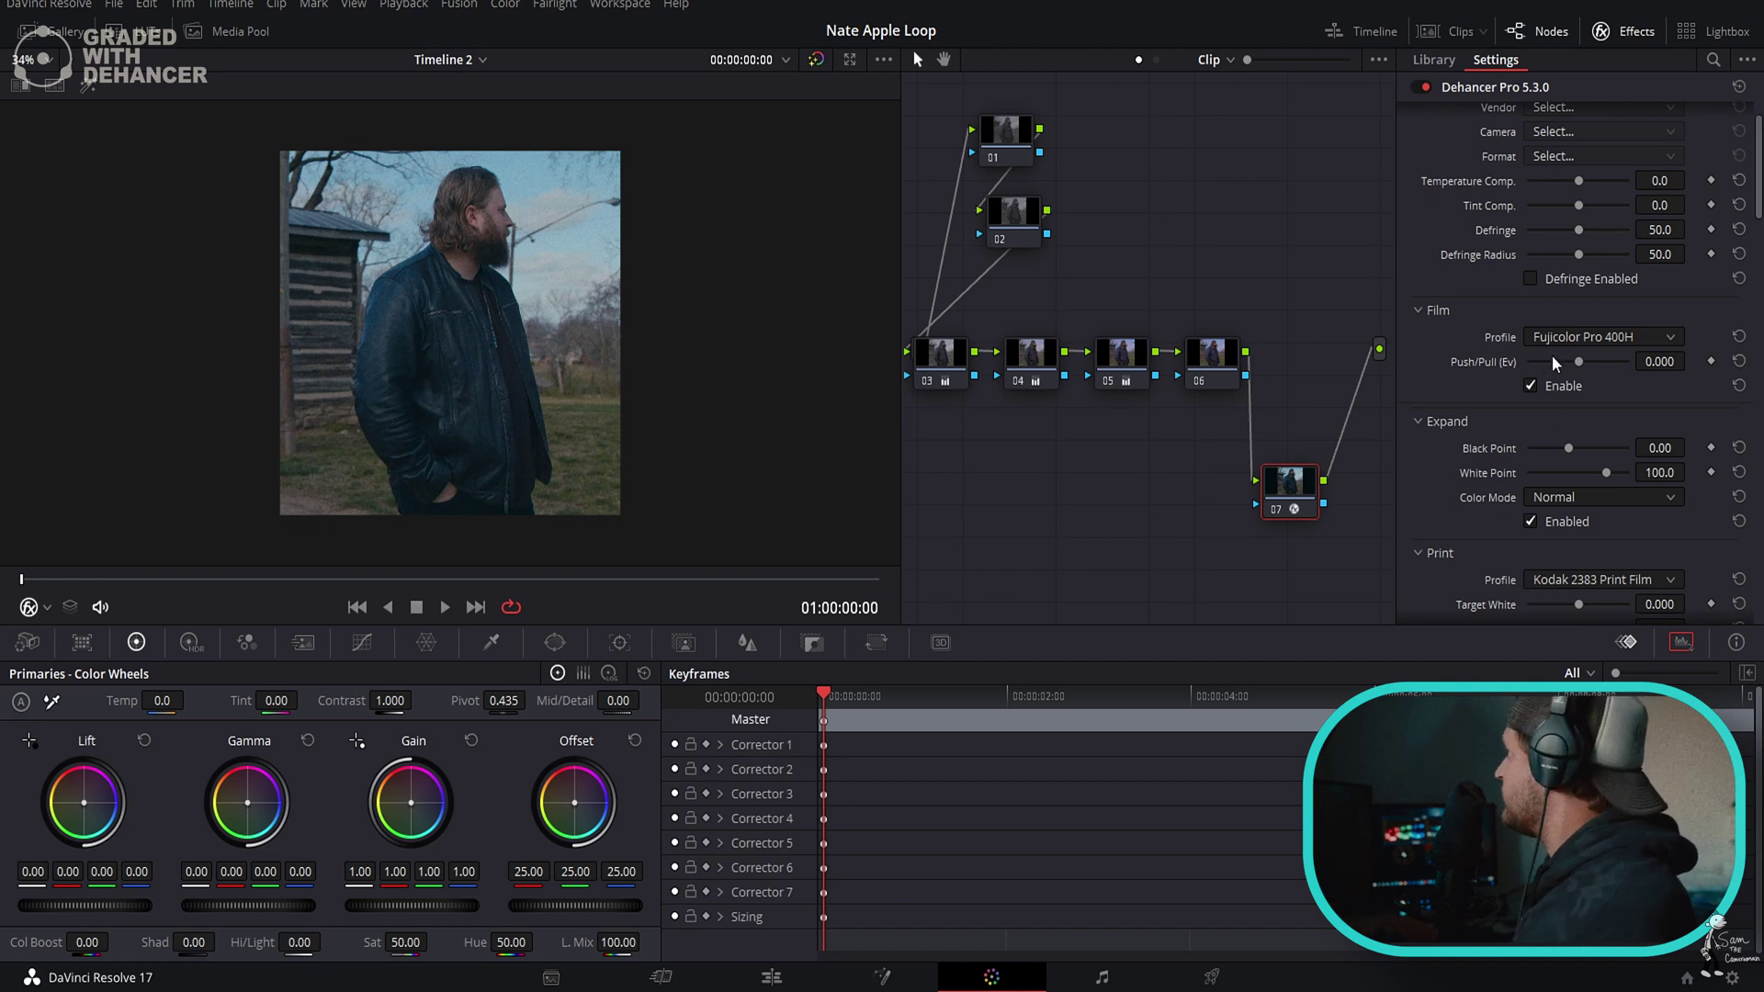
pyautogui.scroll(-2, 1553, 336)
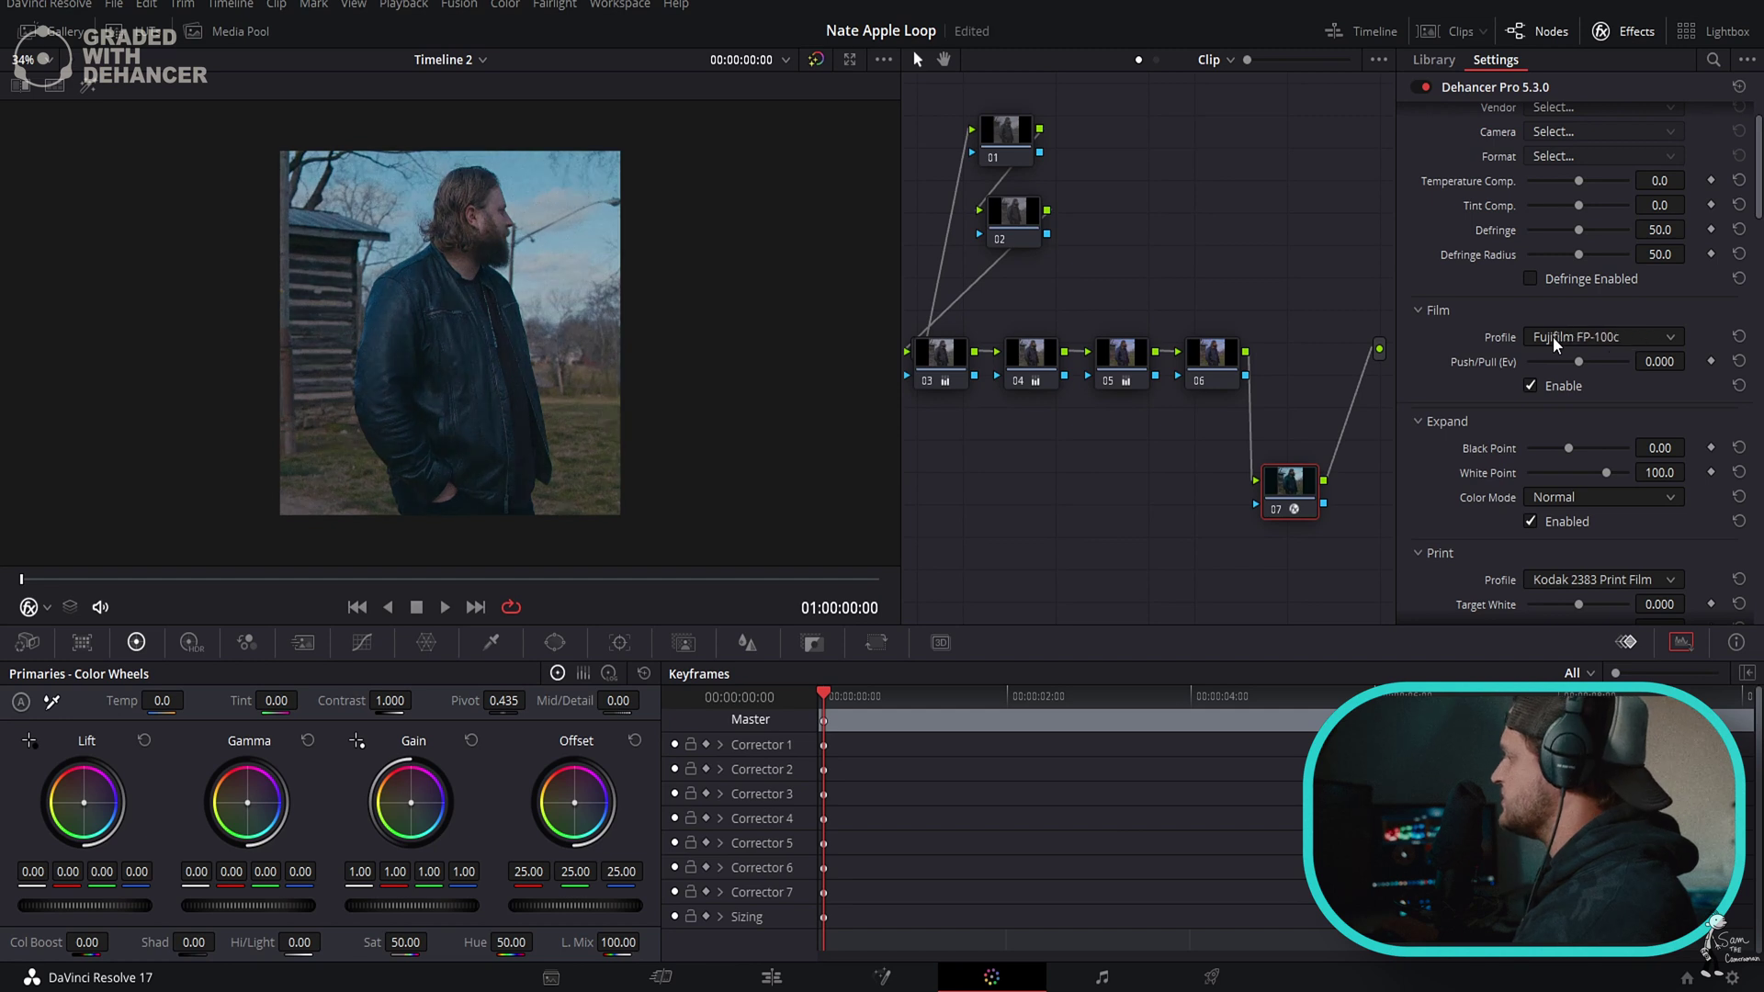
pyautogui.scroll(-2, 1552, 336)
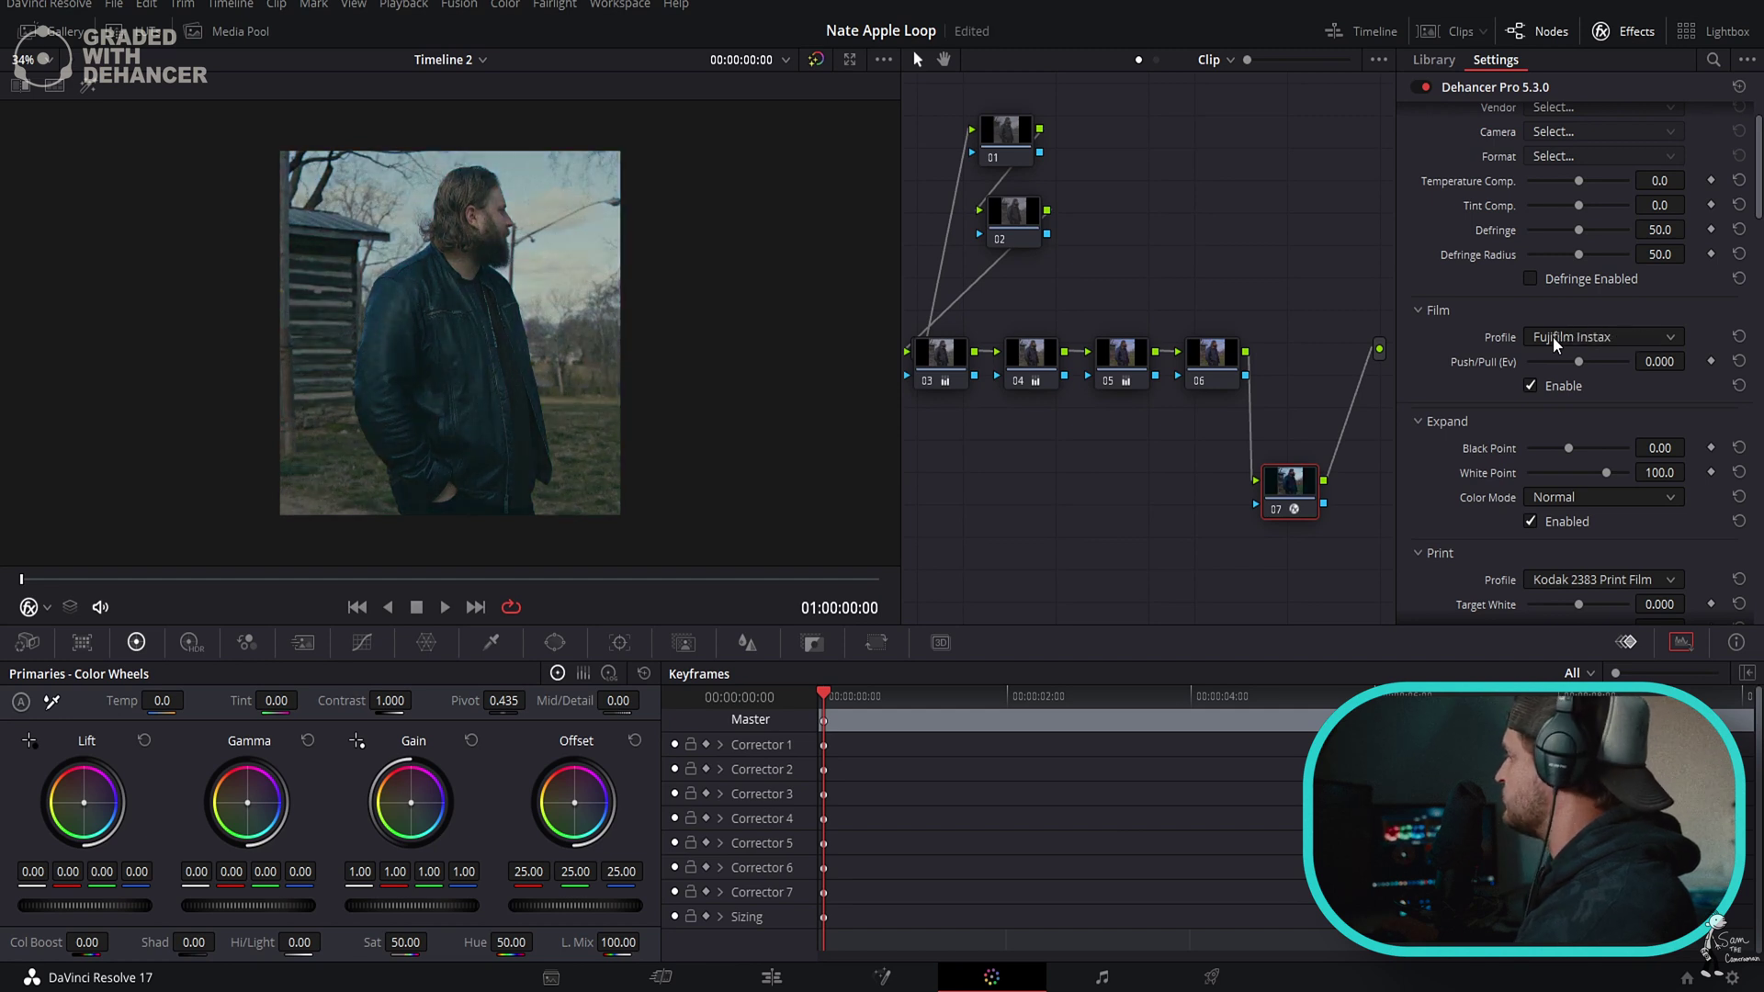
pyautogui.scroll(-3, 1552, 336)
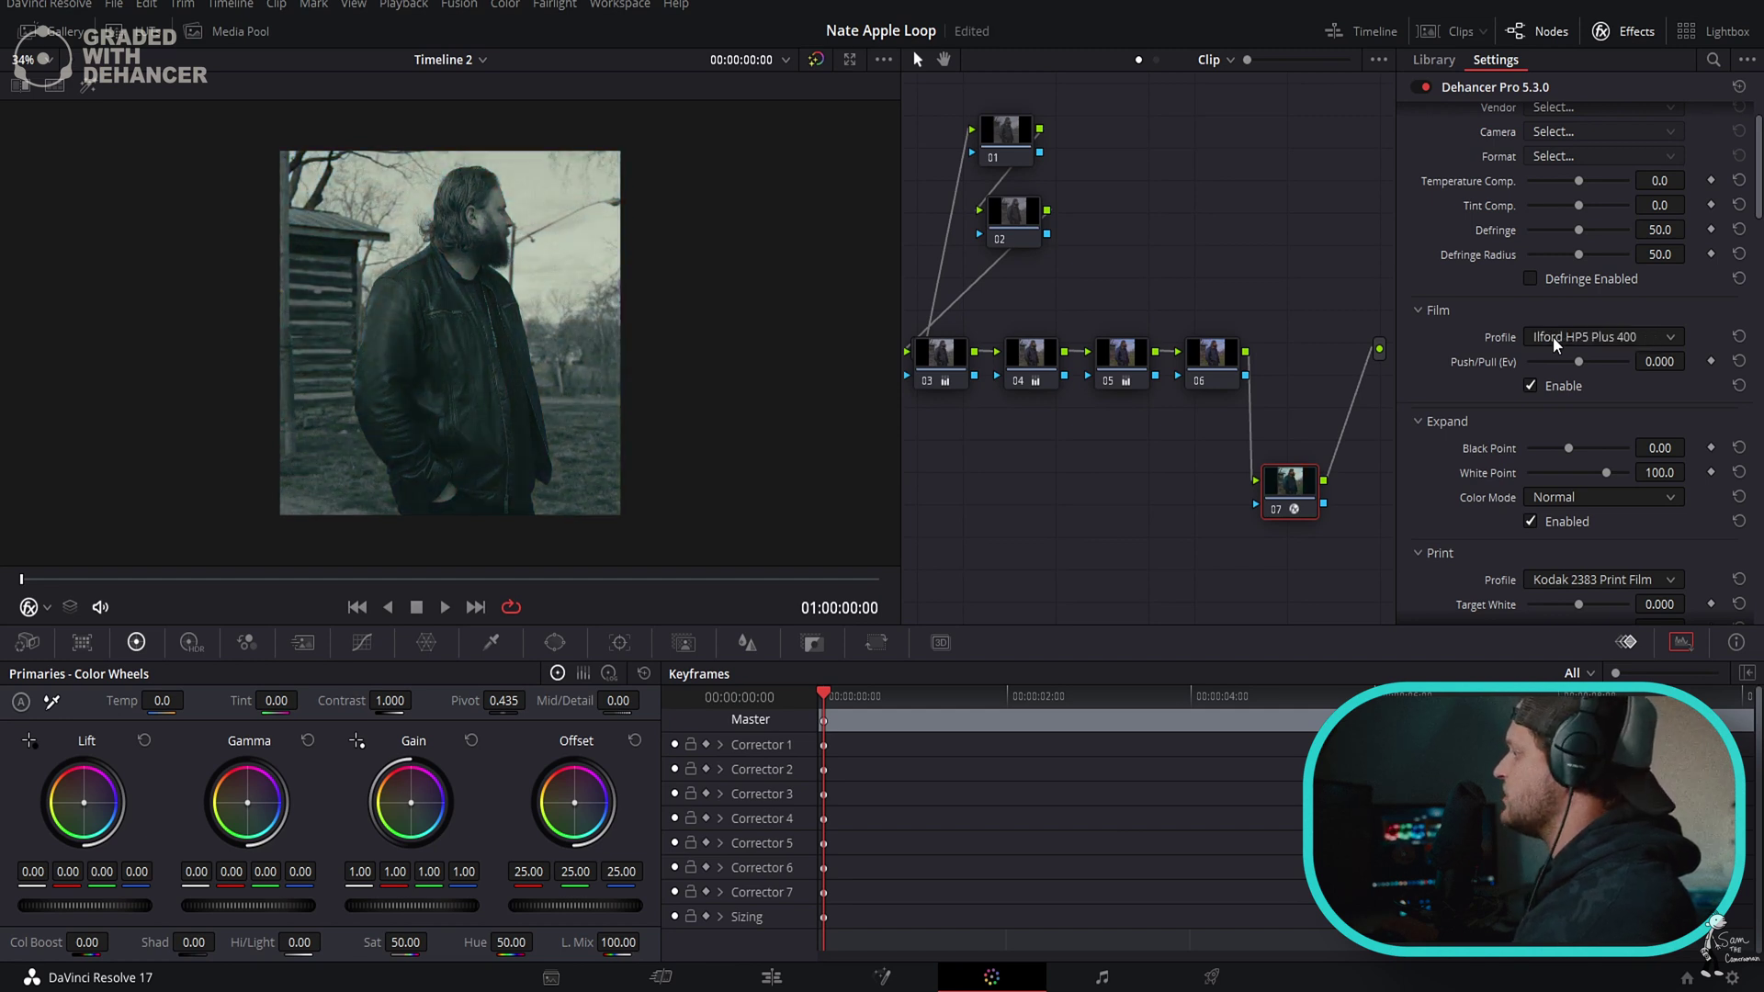
pyautogui.scroll(-2, 1552, 336)
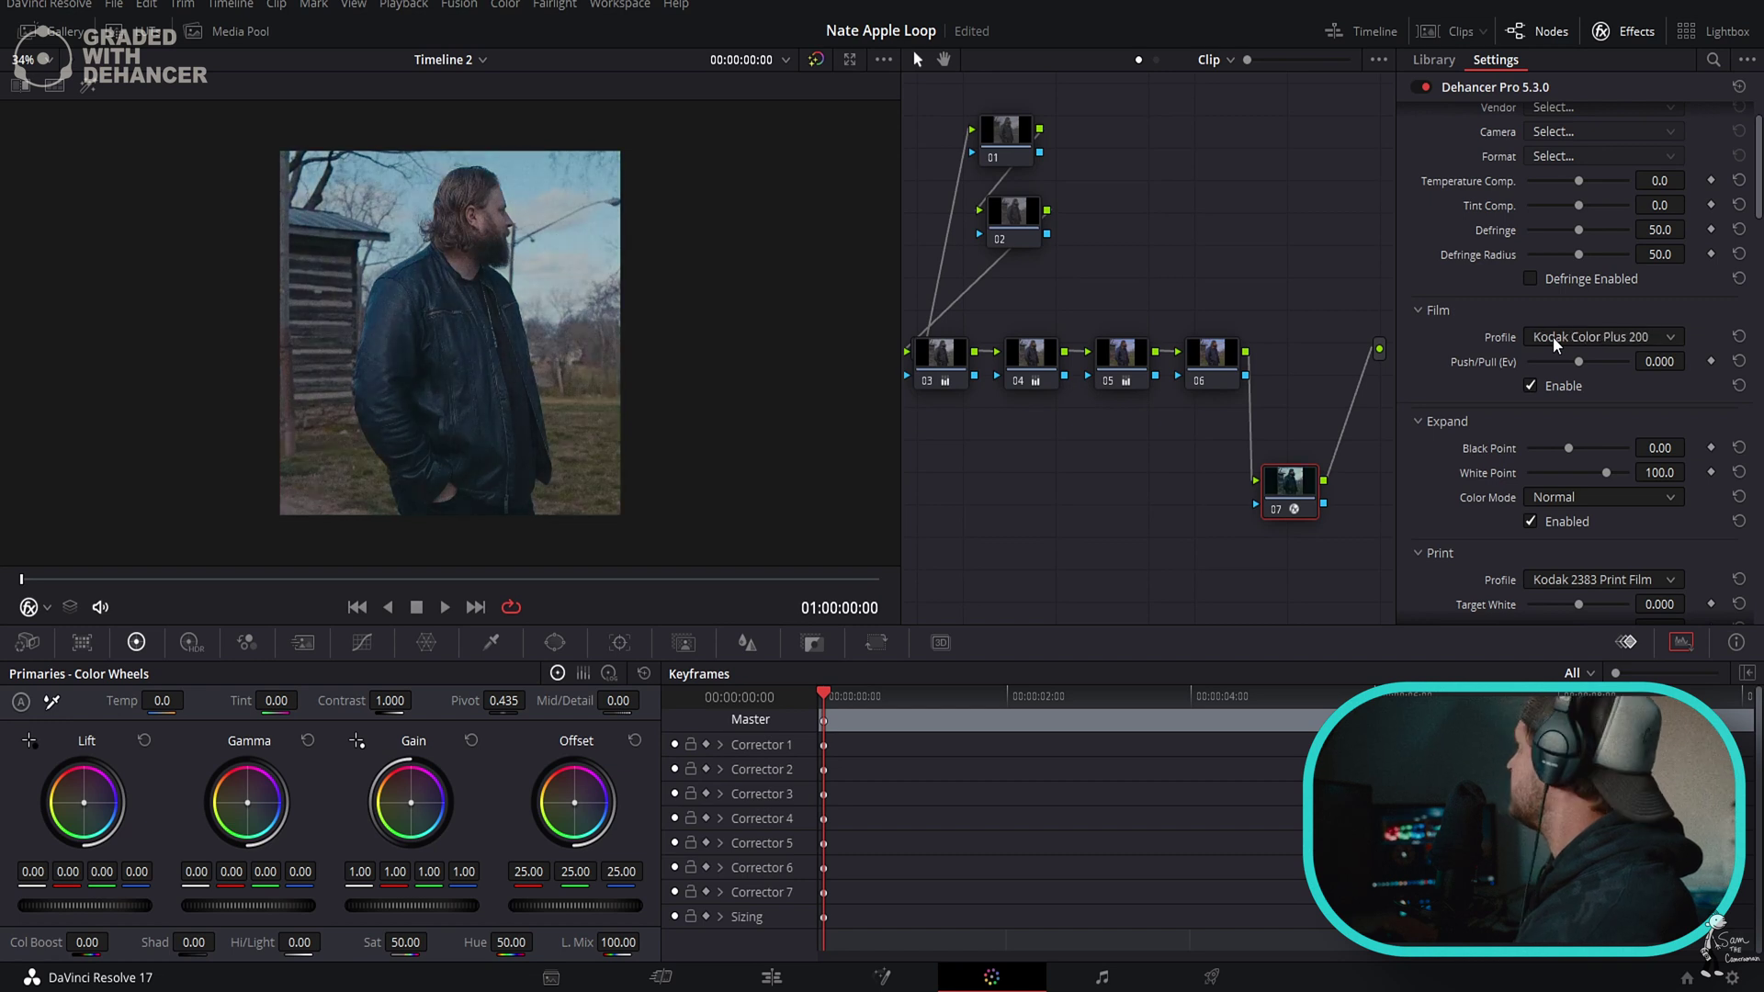
pyautogui.scroll(-2, 1553, 336)
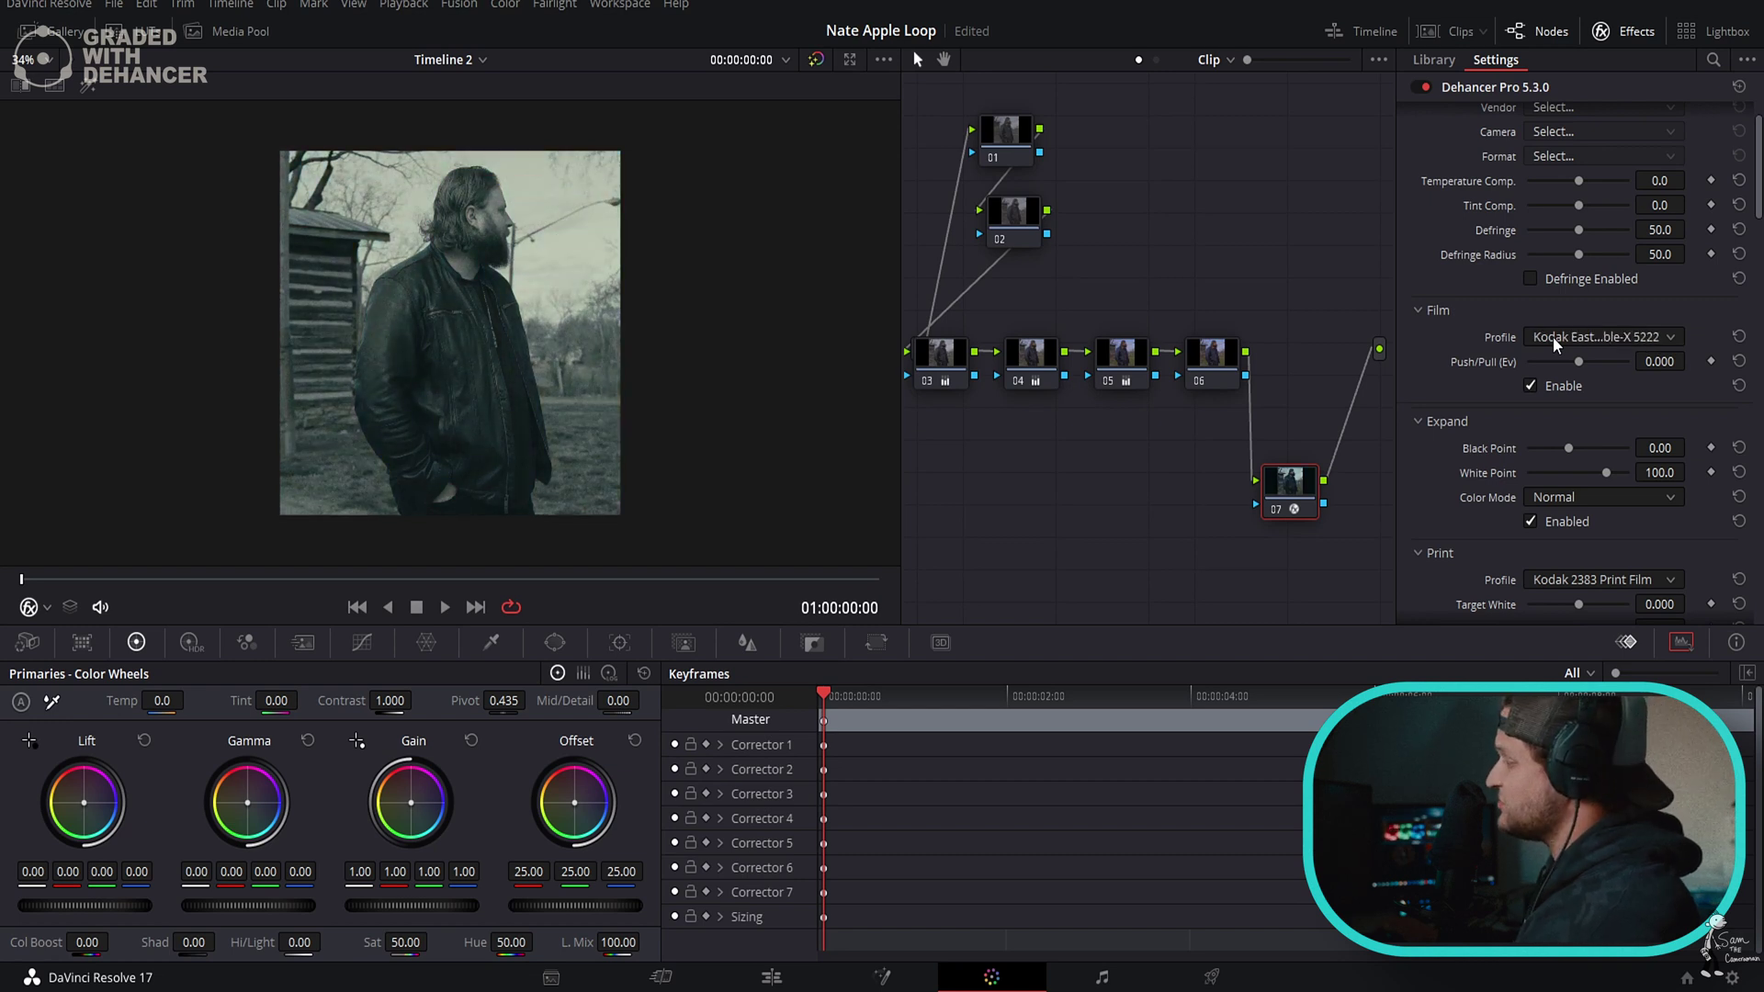
pyautogui.scroll(-3, 1552, 336)
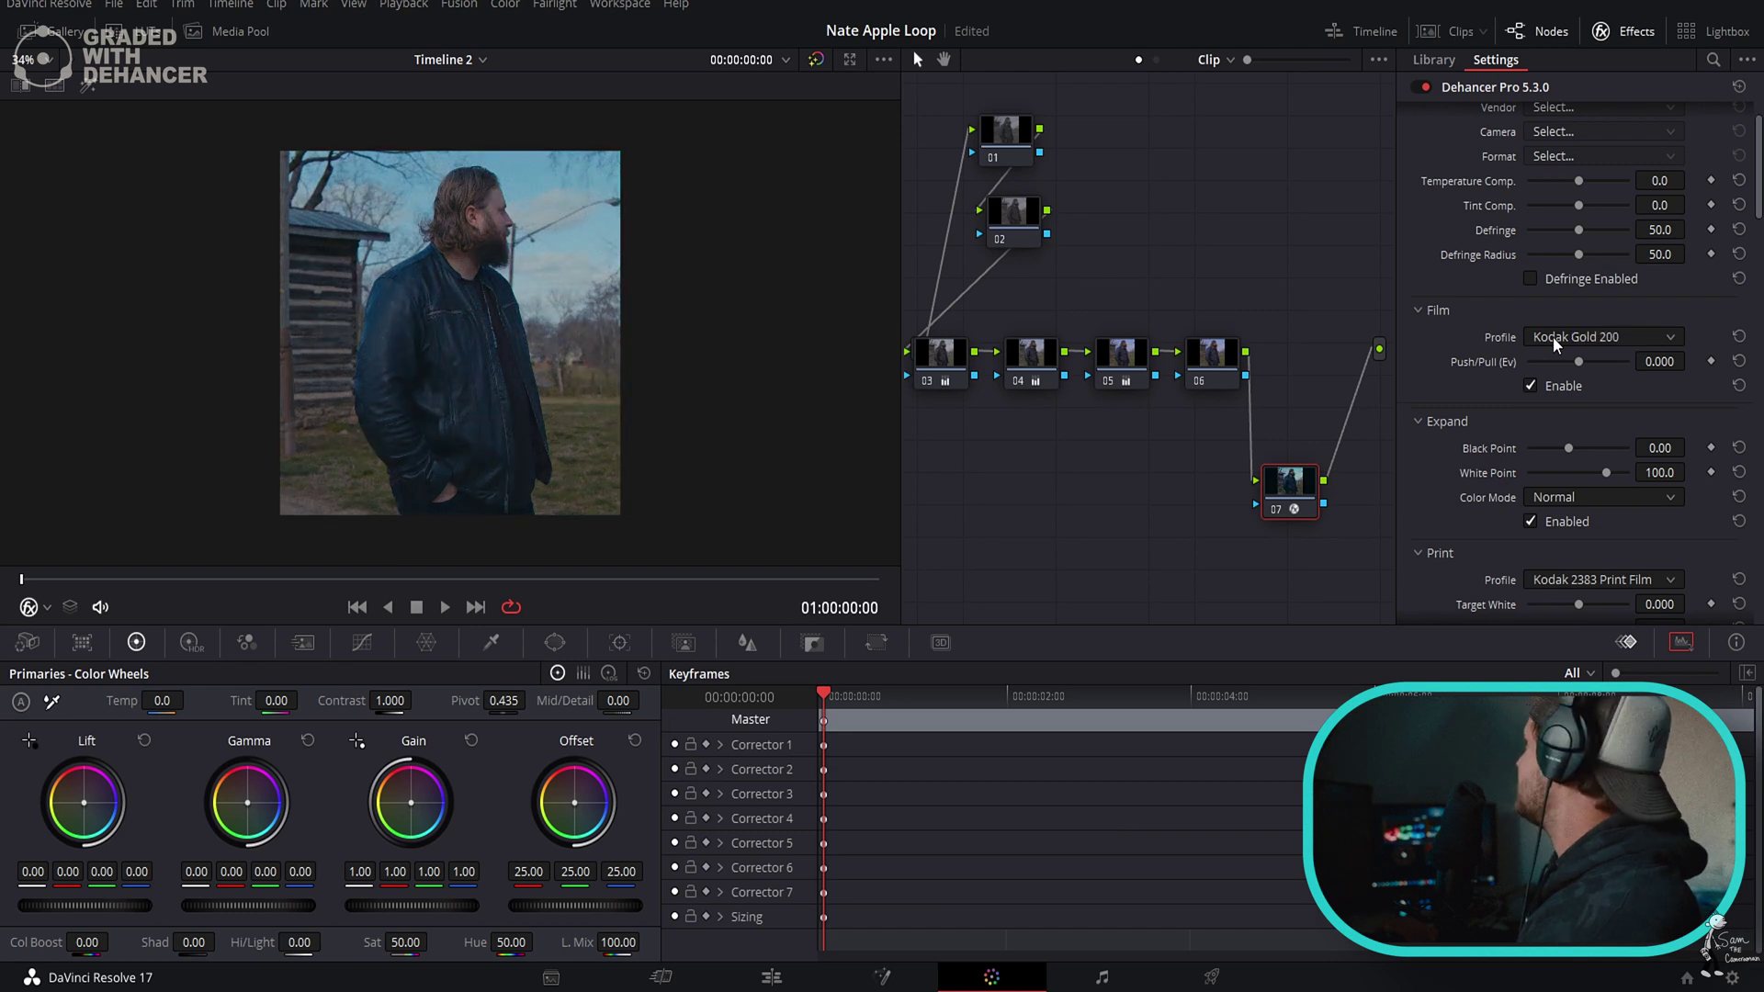
pyautogui.scroll(-2, 1552, 336)
pyautogui.scroll(-1, 1552, 336)
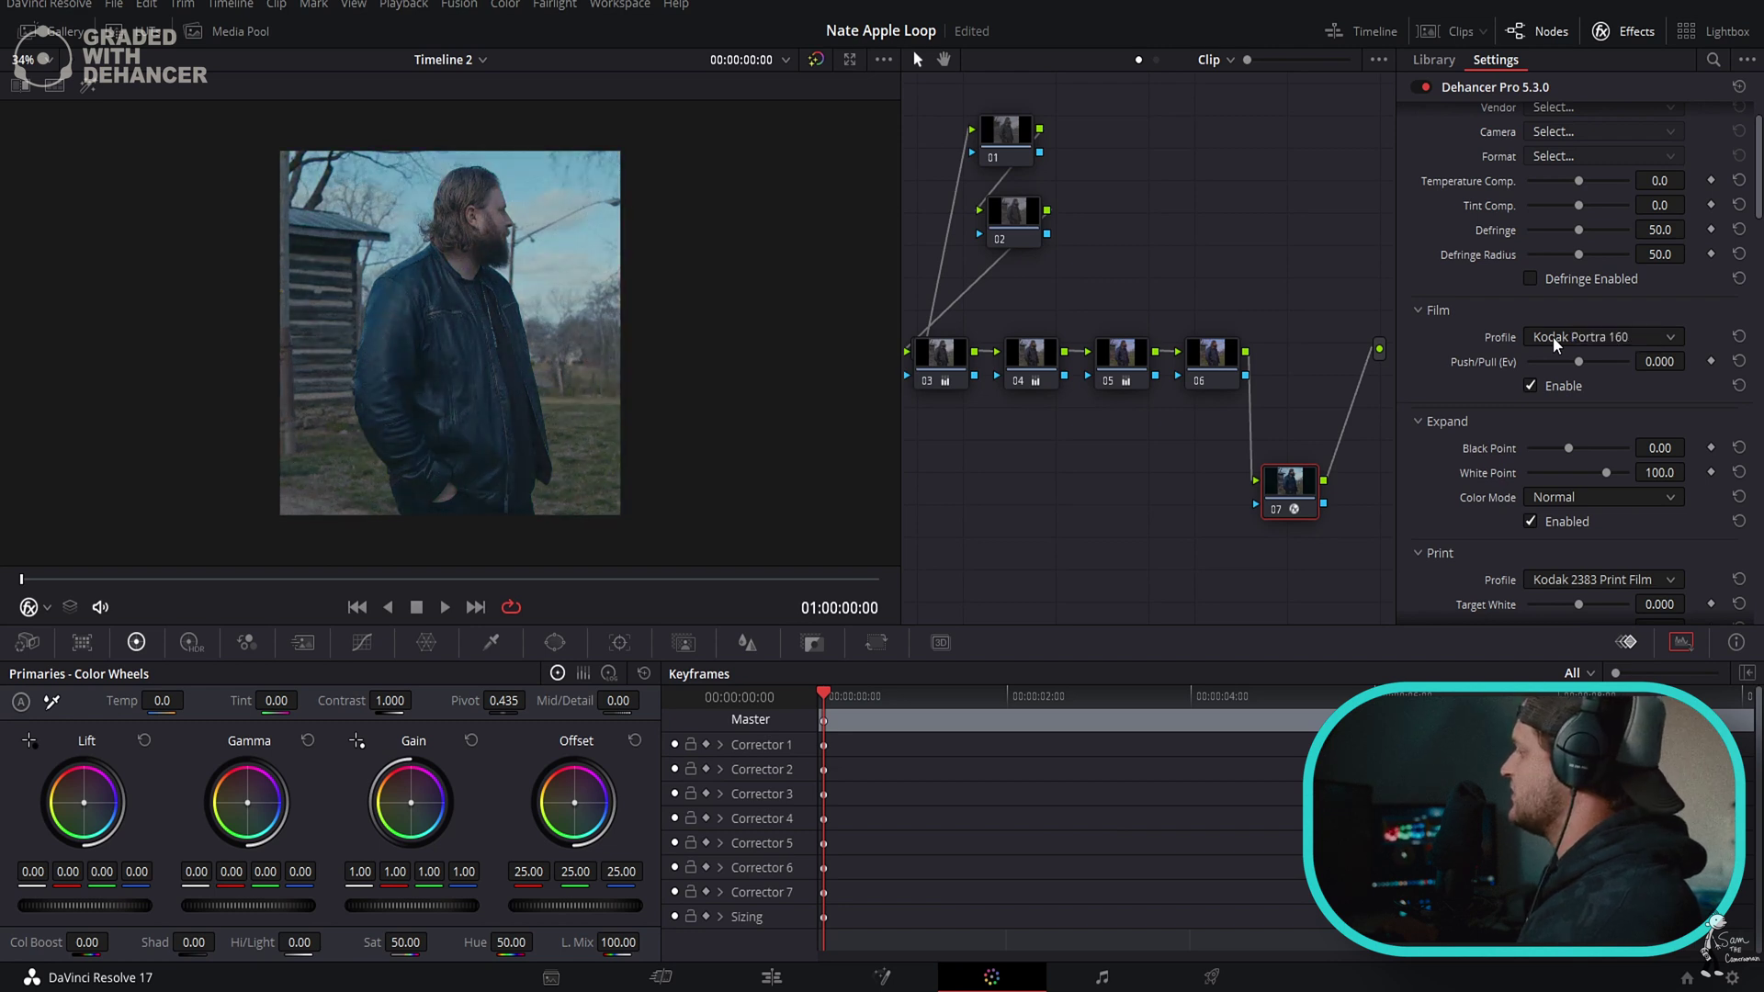
pyautogui.scroll(-2, 1552, 336)
pyautogui.scroll(-1, 1552, 336)
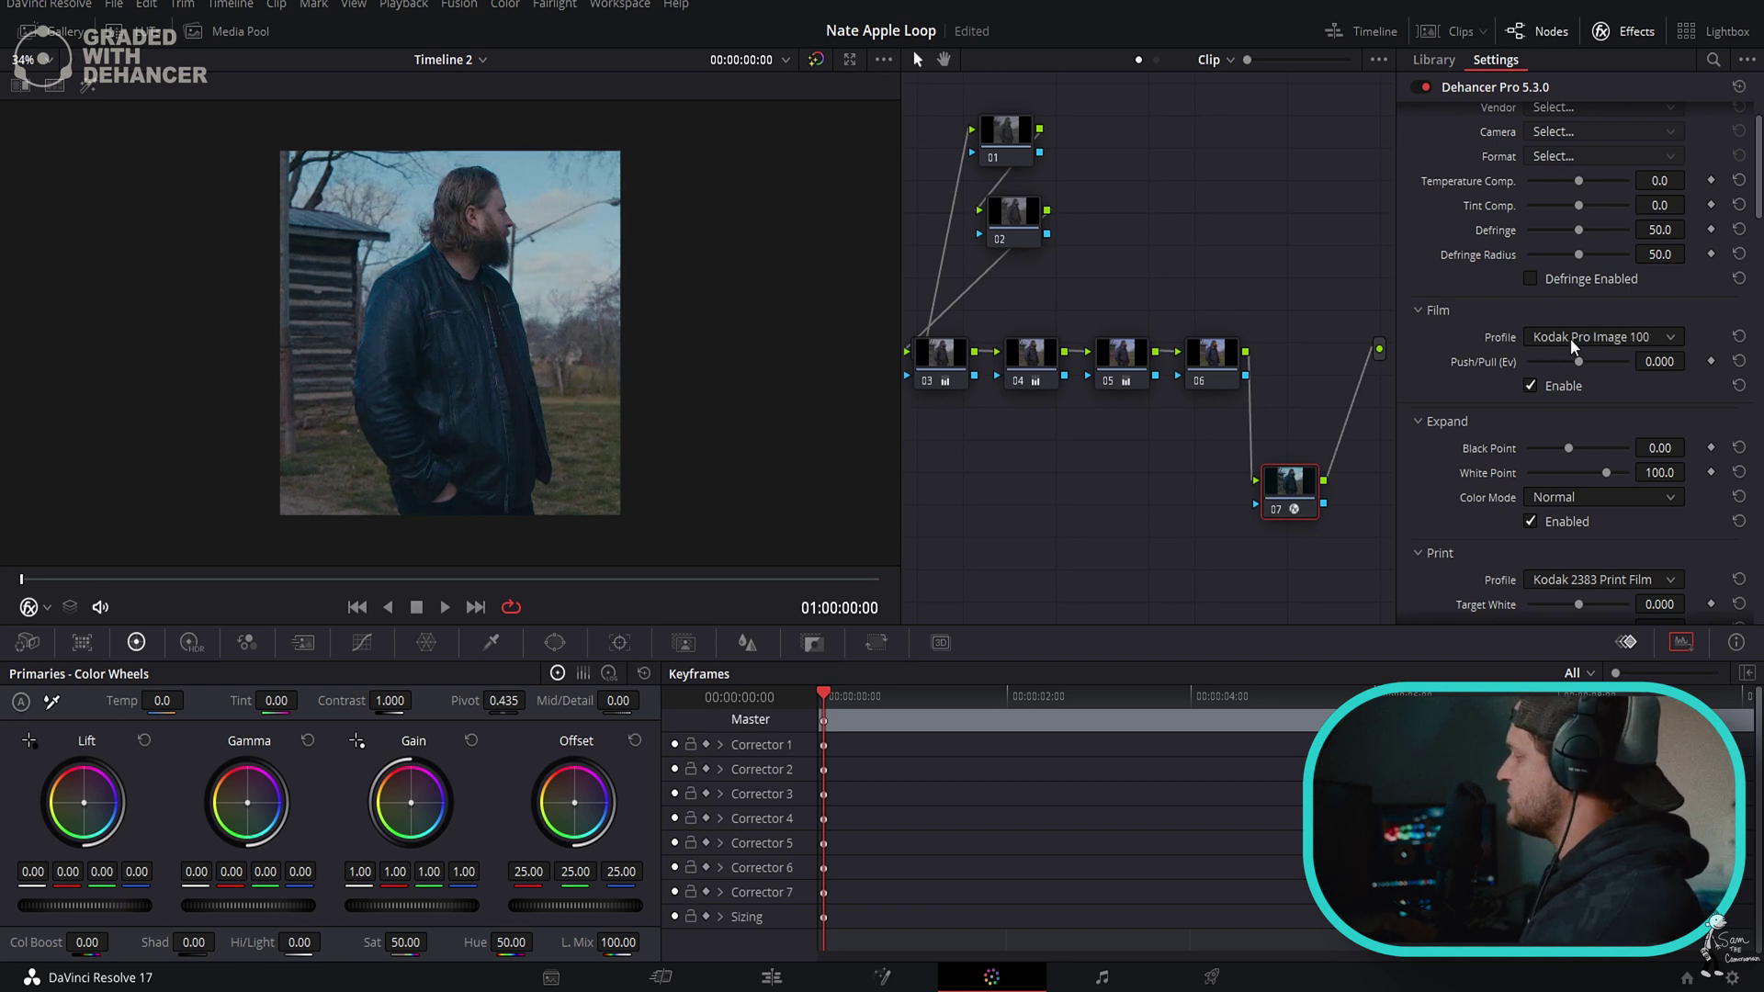
pyautogui.scroll(-3, 1569, 338)
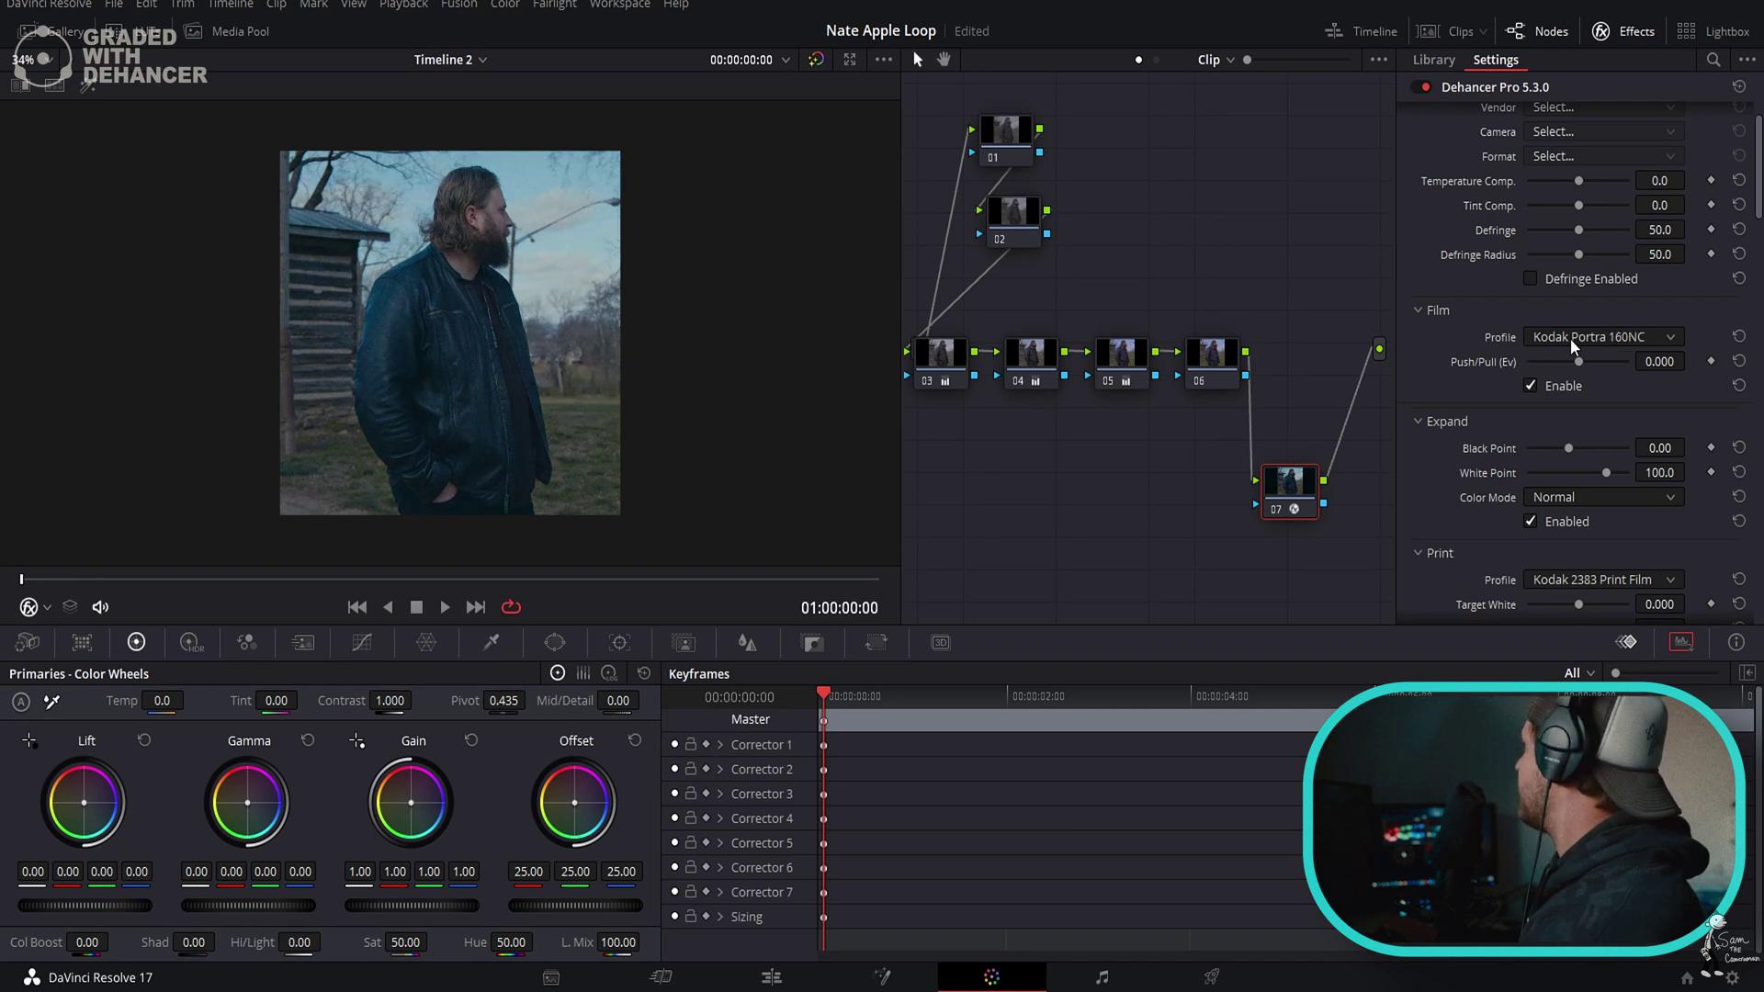
pyautogui.scroll(-1, 1569, 338)
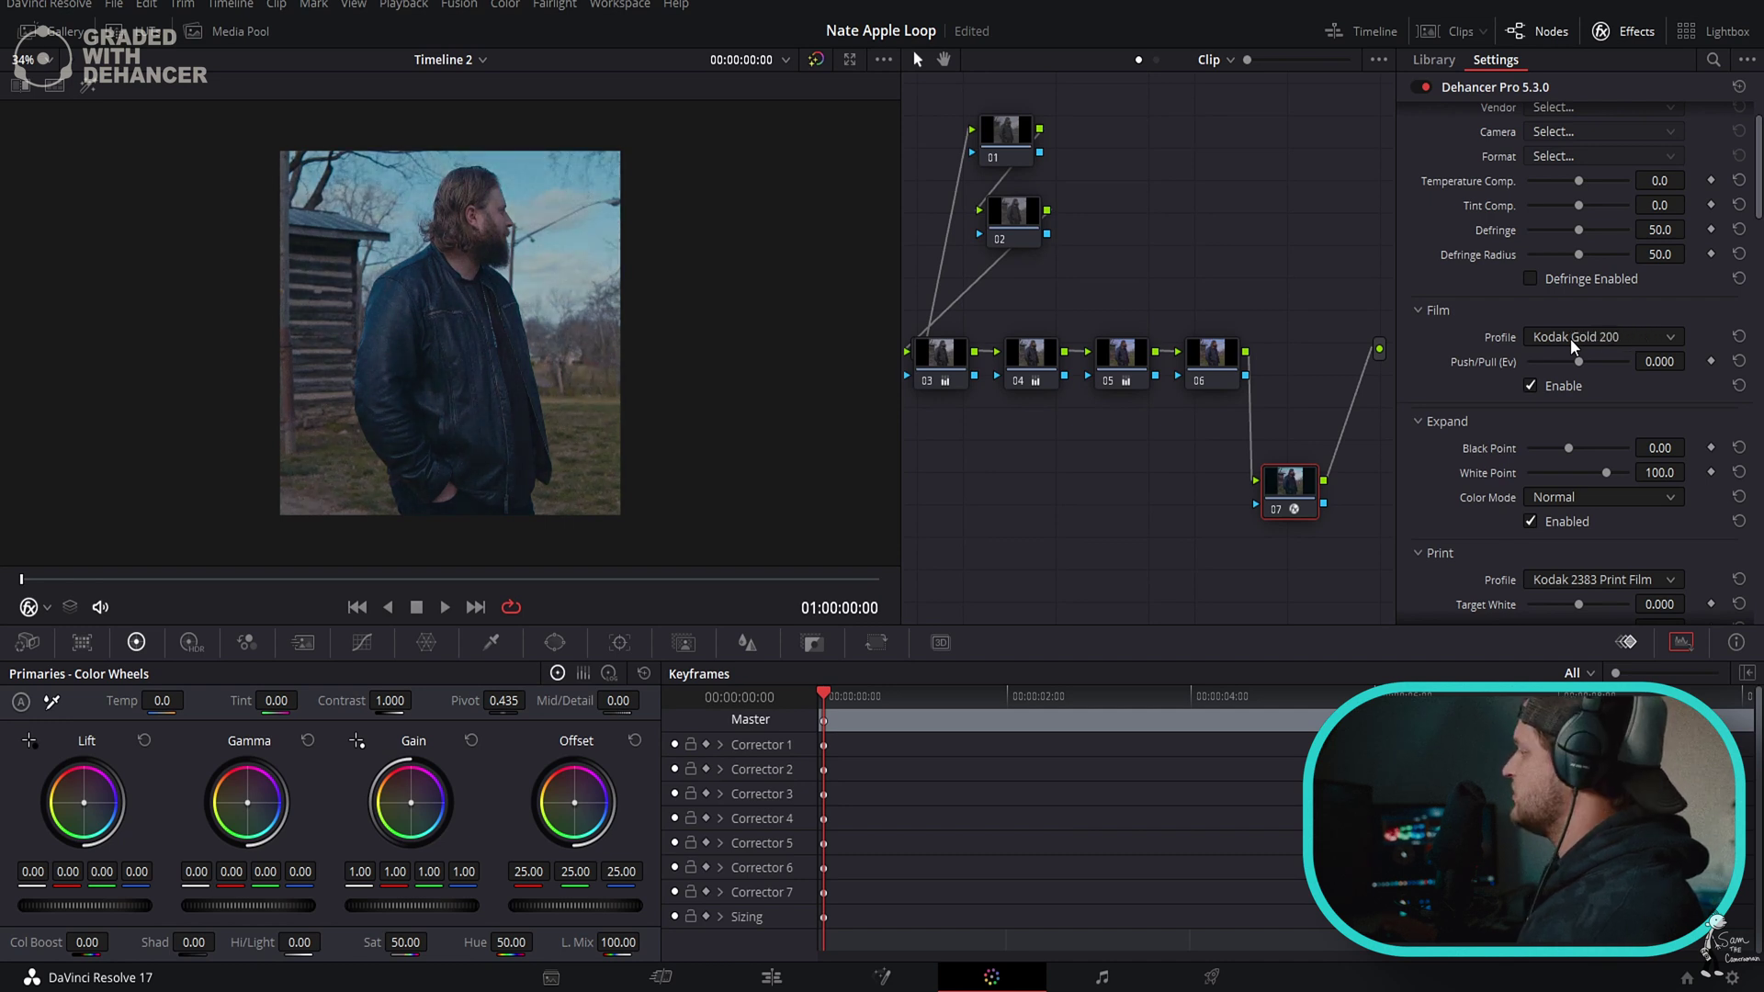
pyautogui.scroll(-2, 1568, 338)
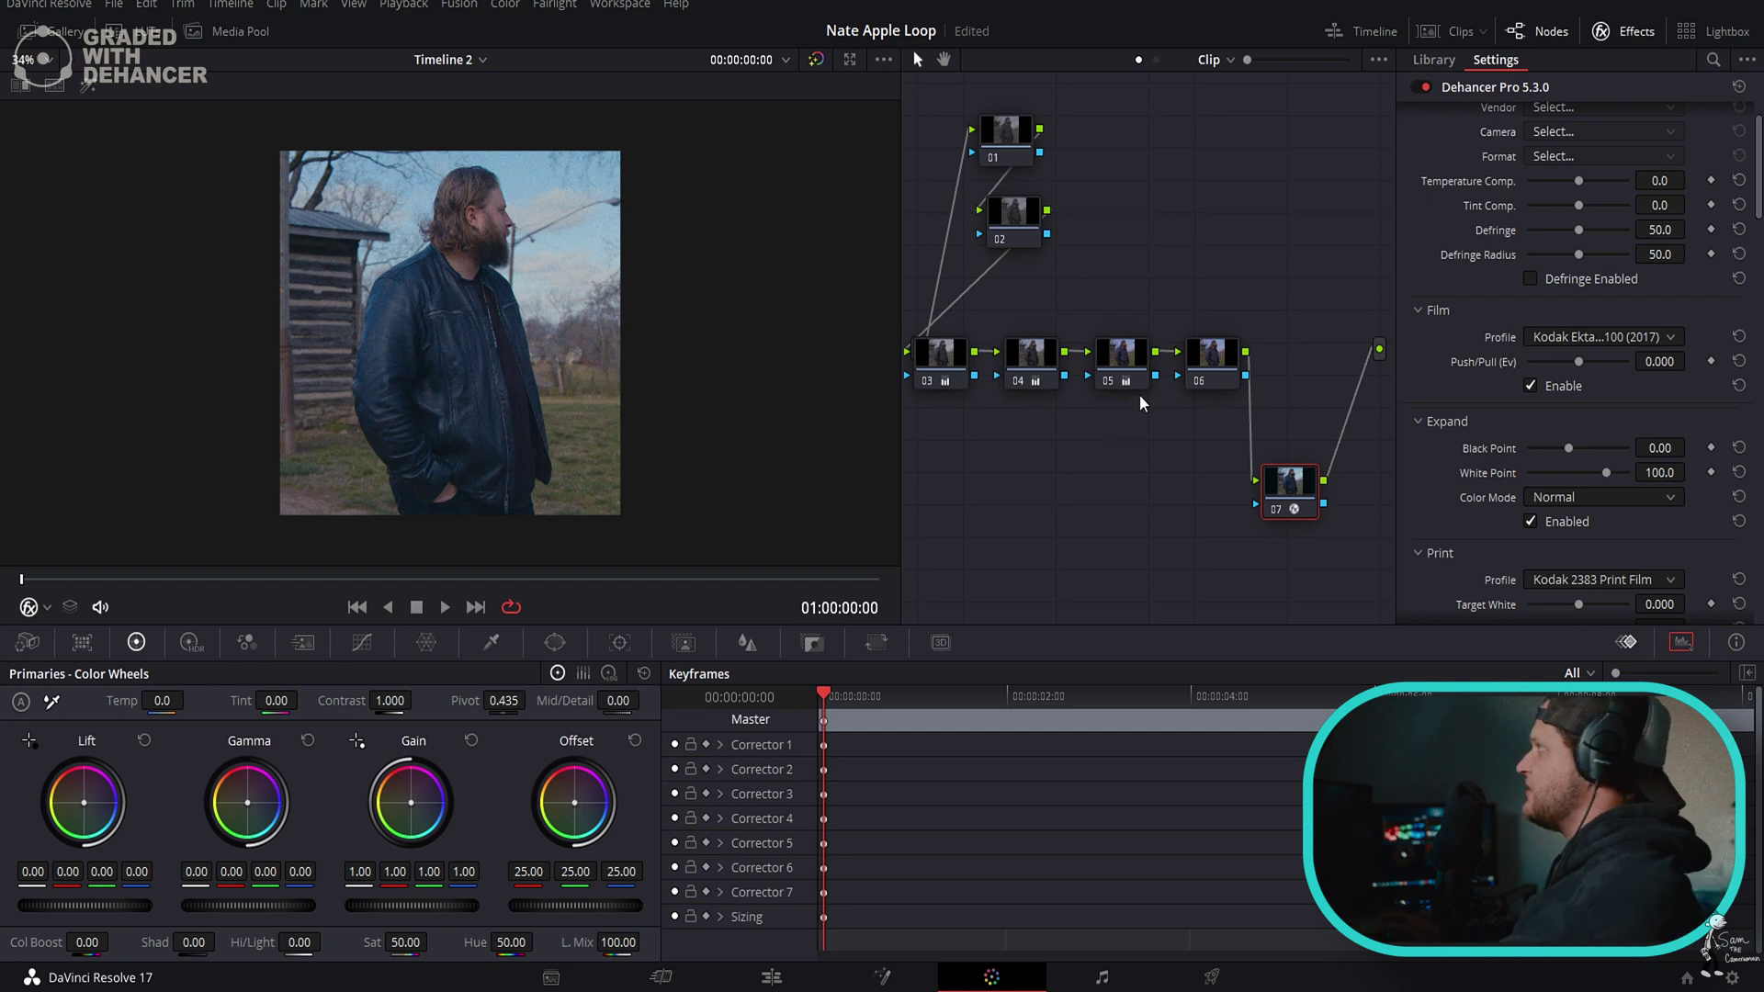
# Warm node 06's highlights slightly, then lower node 03's Lift to -0.05.
pyautogui.click(1203, 377)
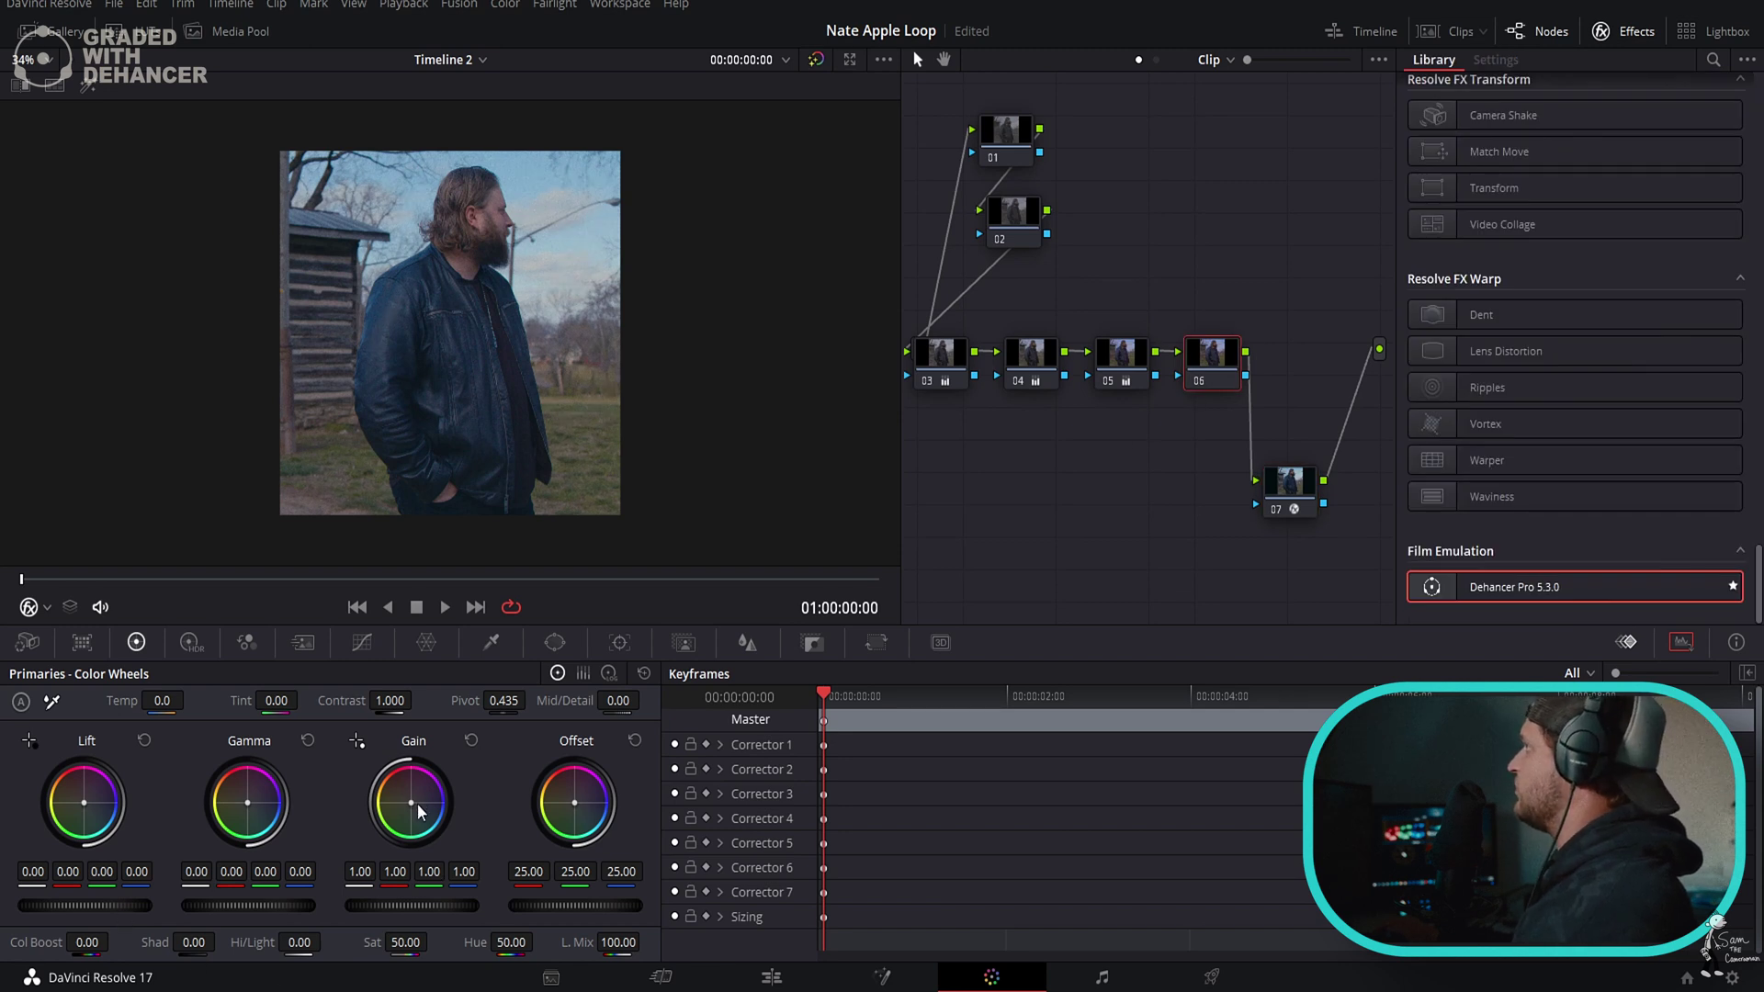
pyautogui.moveTo(411, 802); pyautogui.dragTo(407, 798)
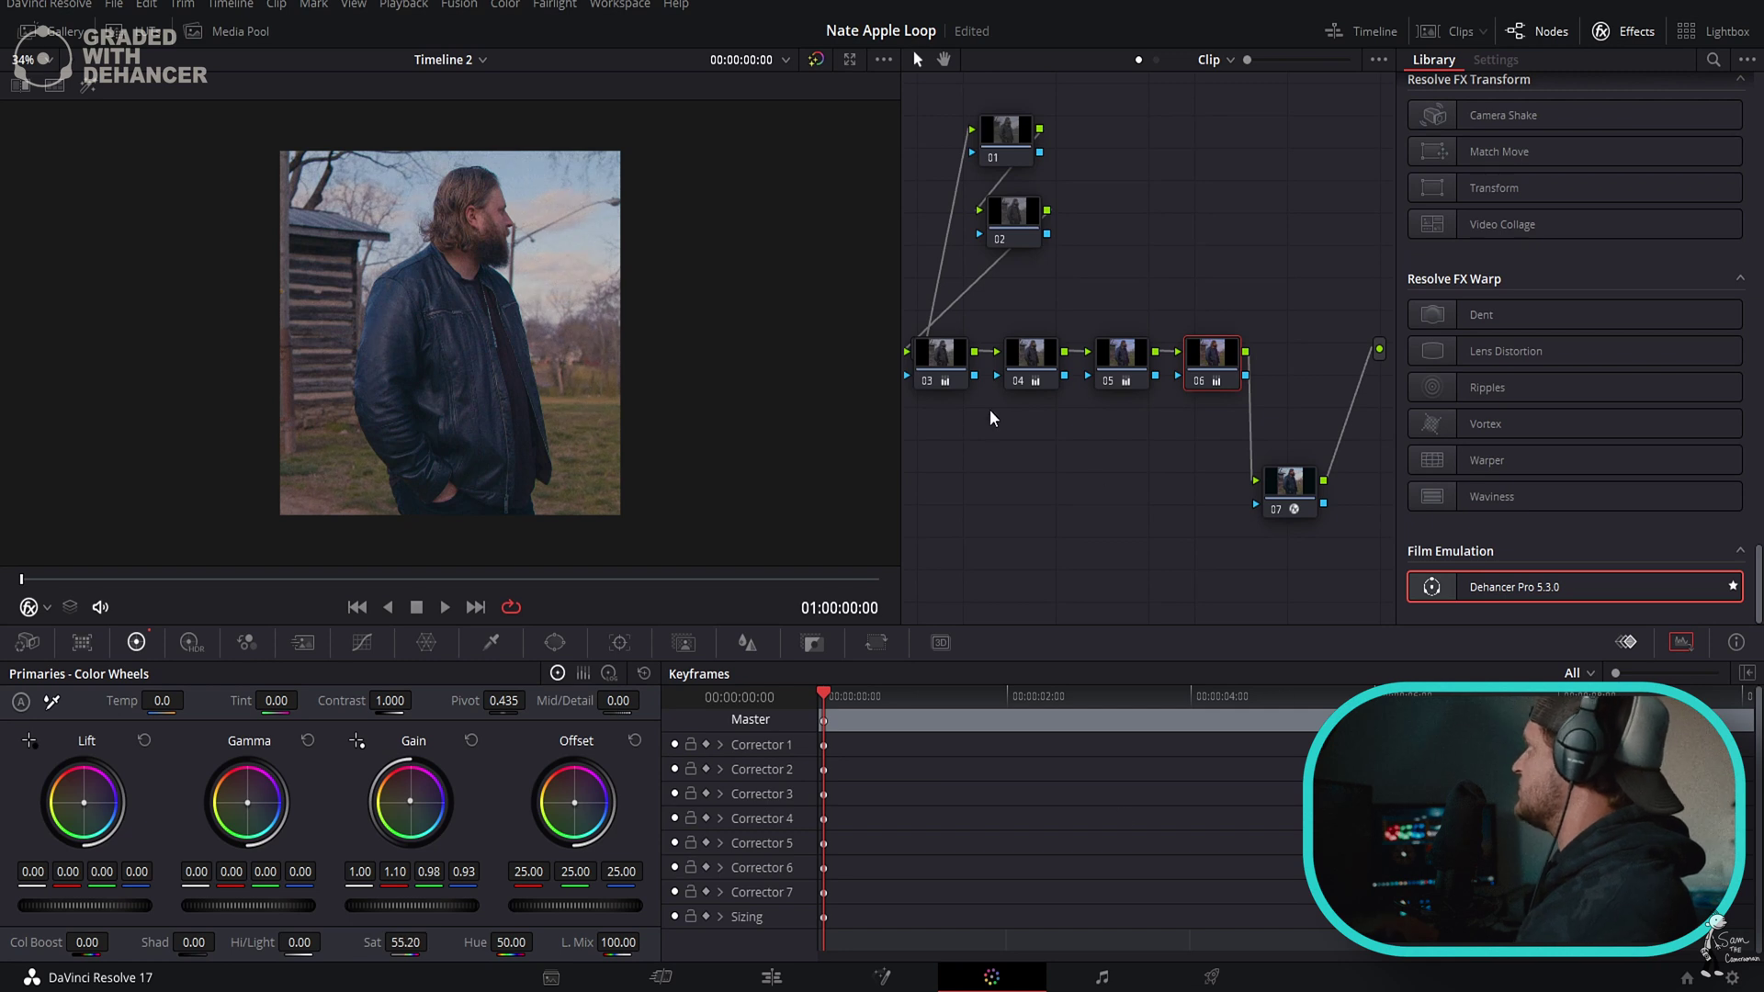
pyautogui.click(952, 384)
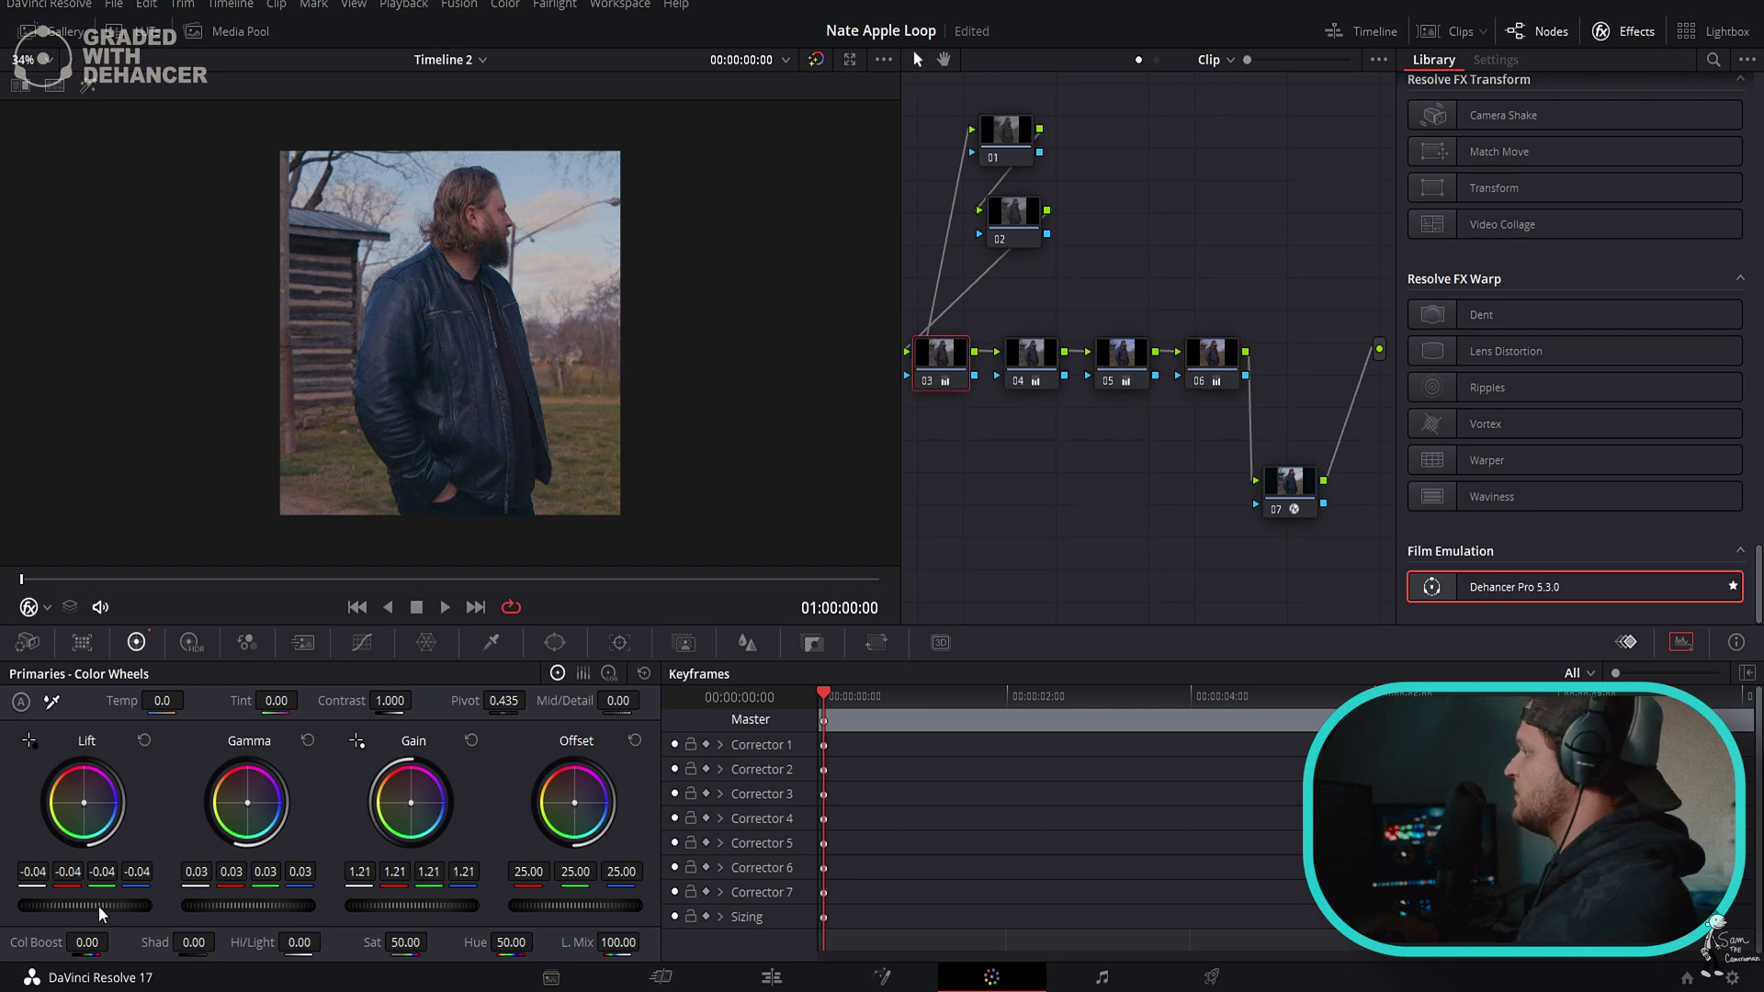
pyautogui.moveTo(84, 905); pyautogui.dragTo(77, 904)
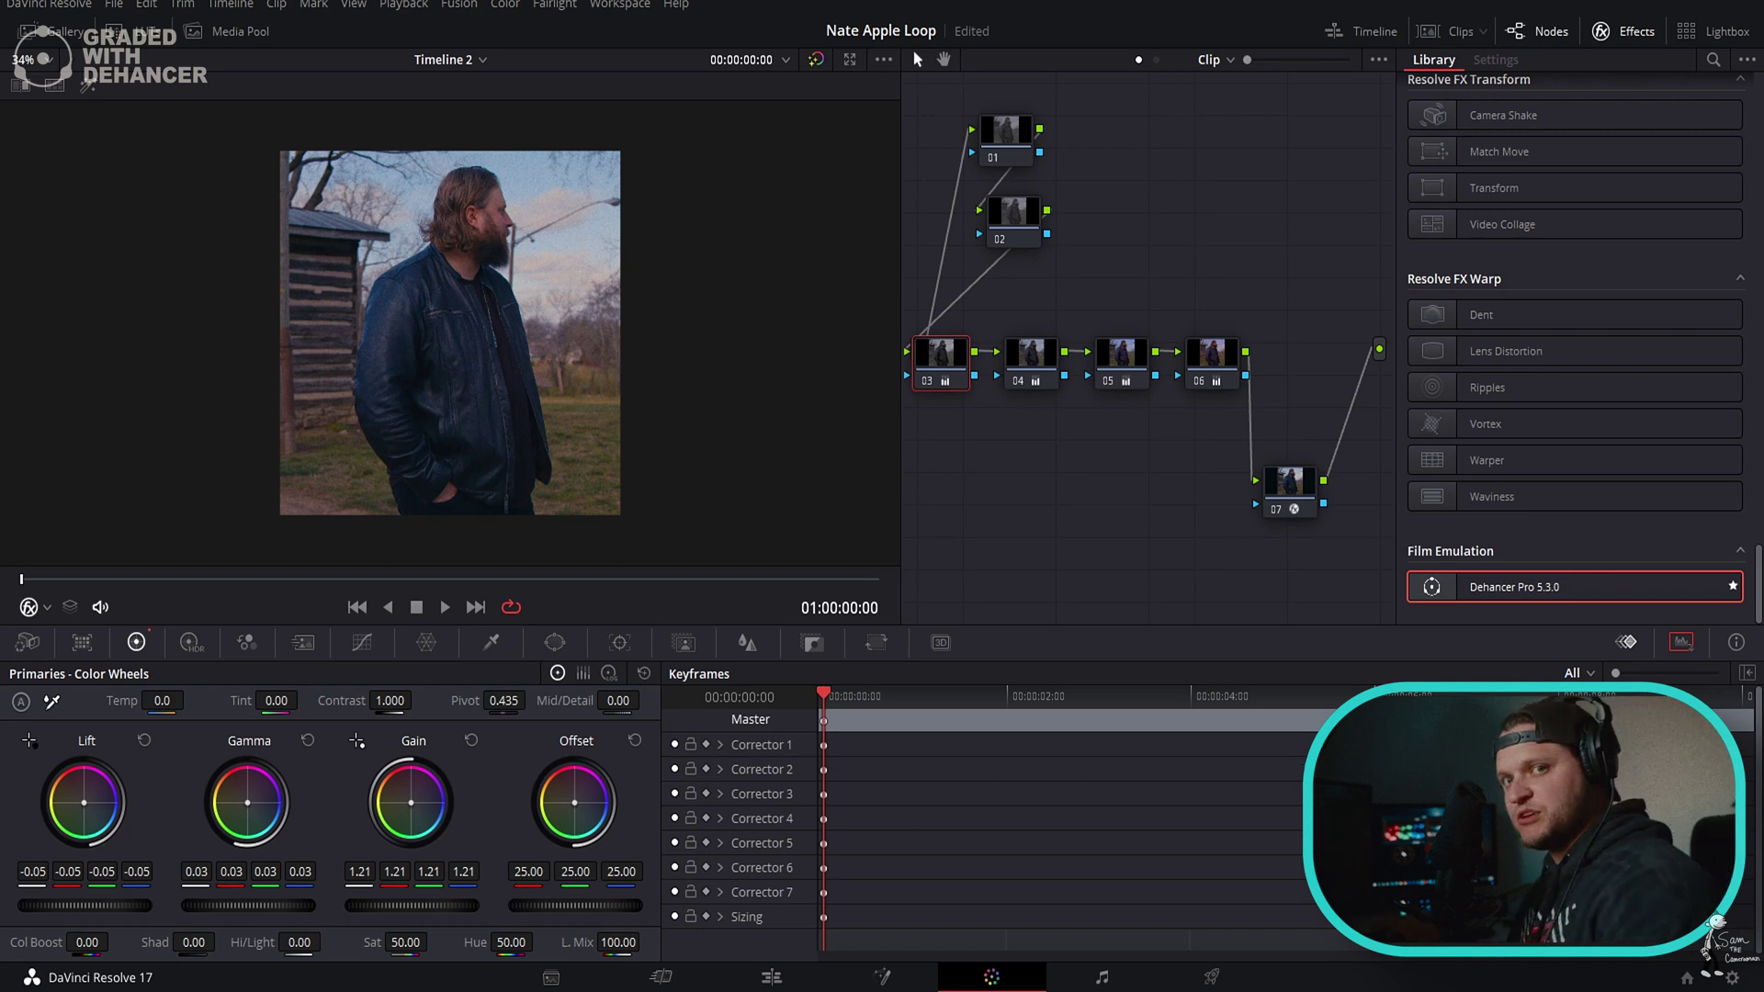
# Set the Log Shadow wheel to red 0.04, green -0.01, blue -0.03, then close the scopes.
pyautogui.click(886, 843)
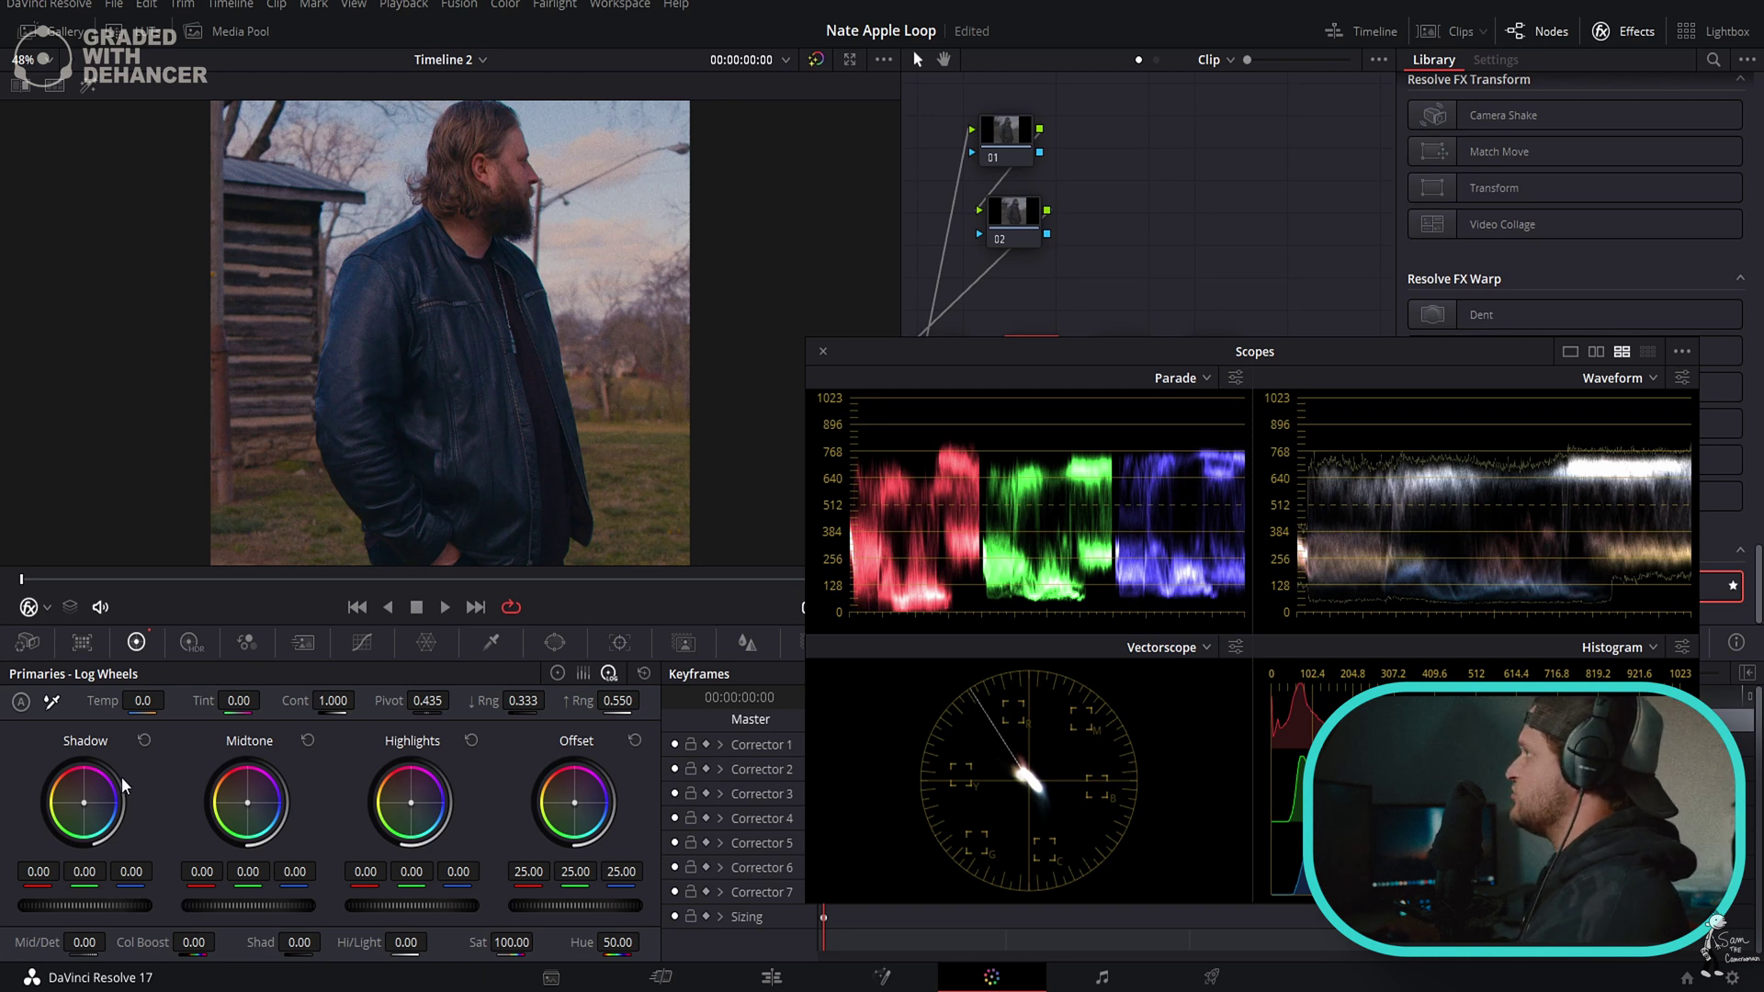
pyautogui.moveTo(38, 871); pyautogui.dragTo(49, 871)
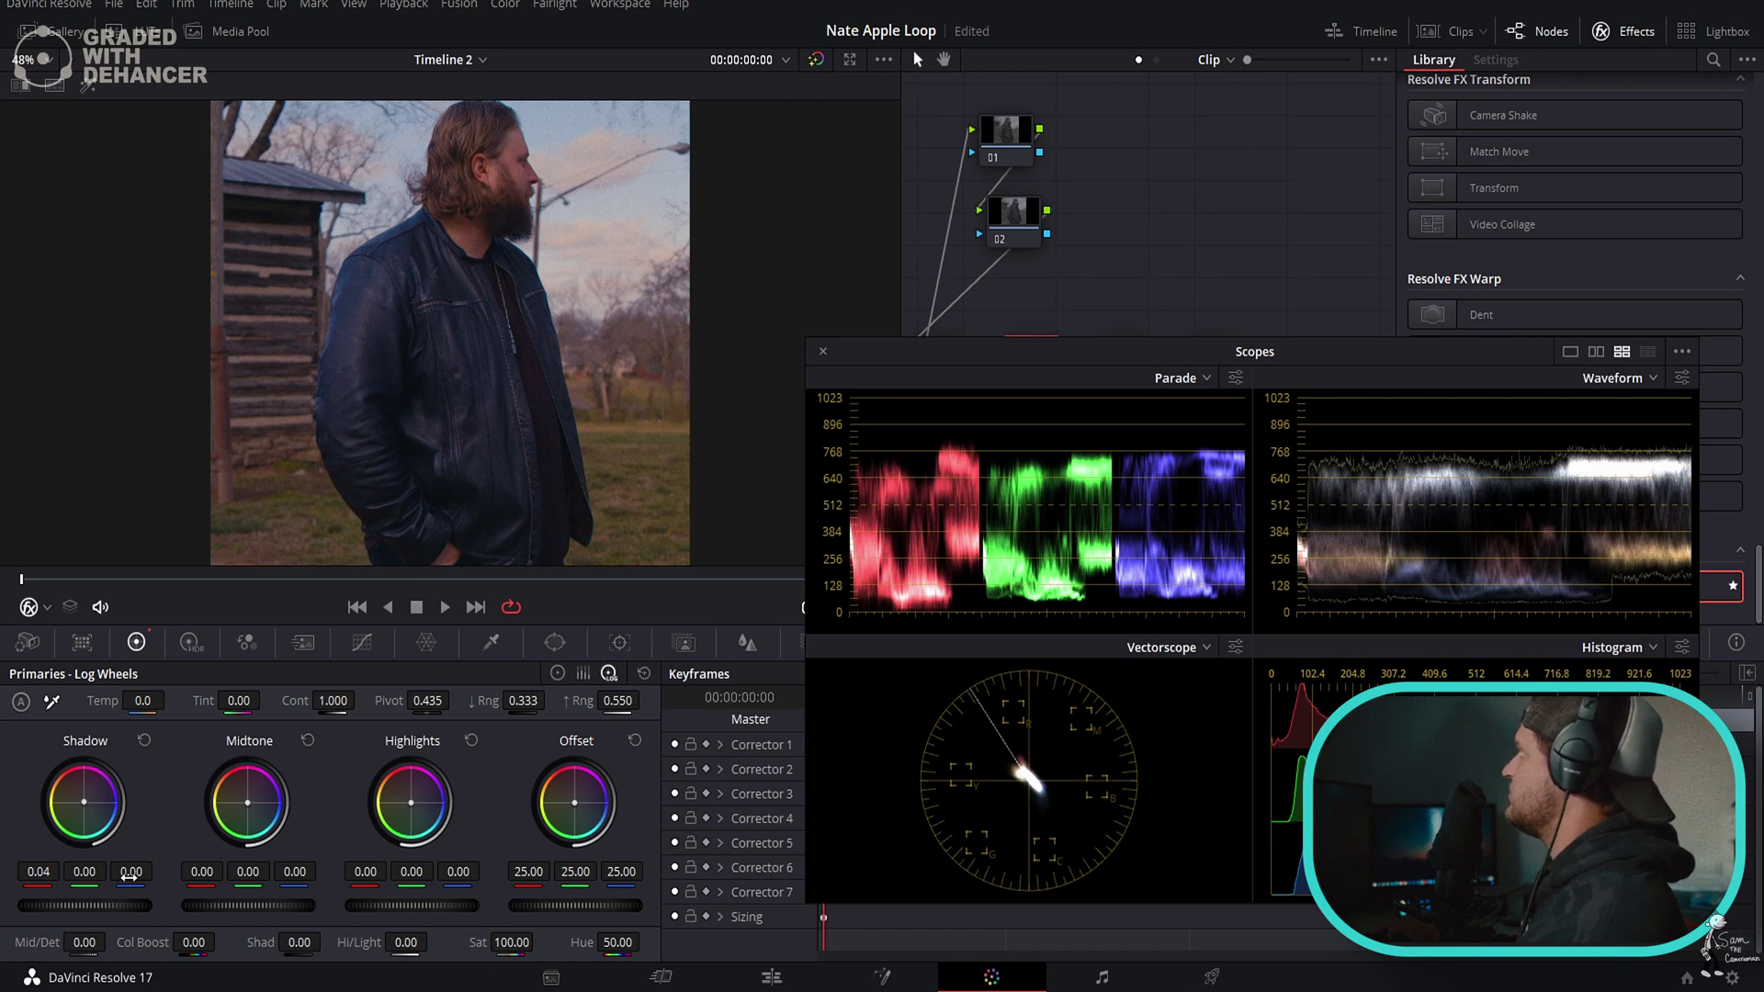
pyautogui.moveTo(131, 871); pyautogui.dragTo(82, 870)
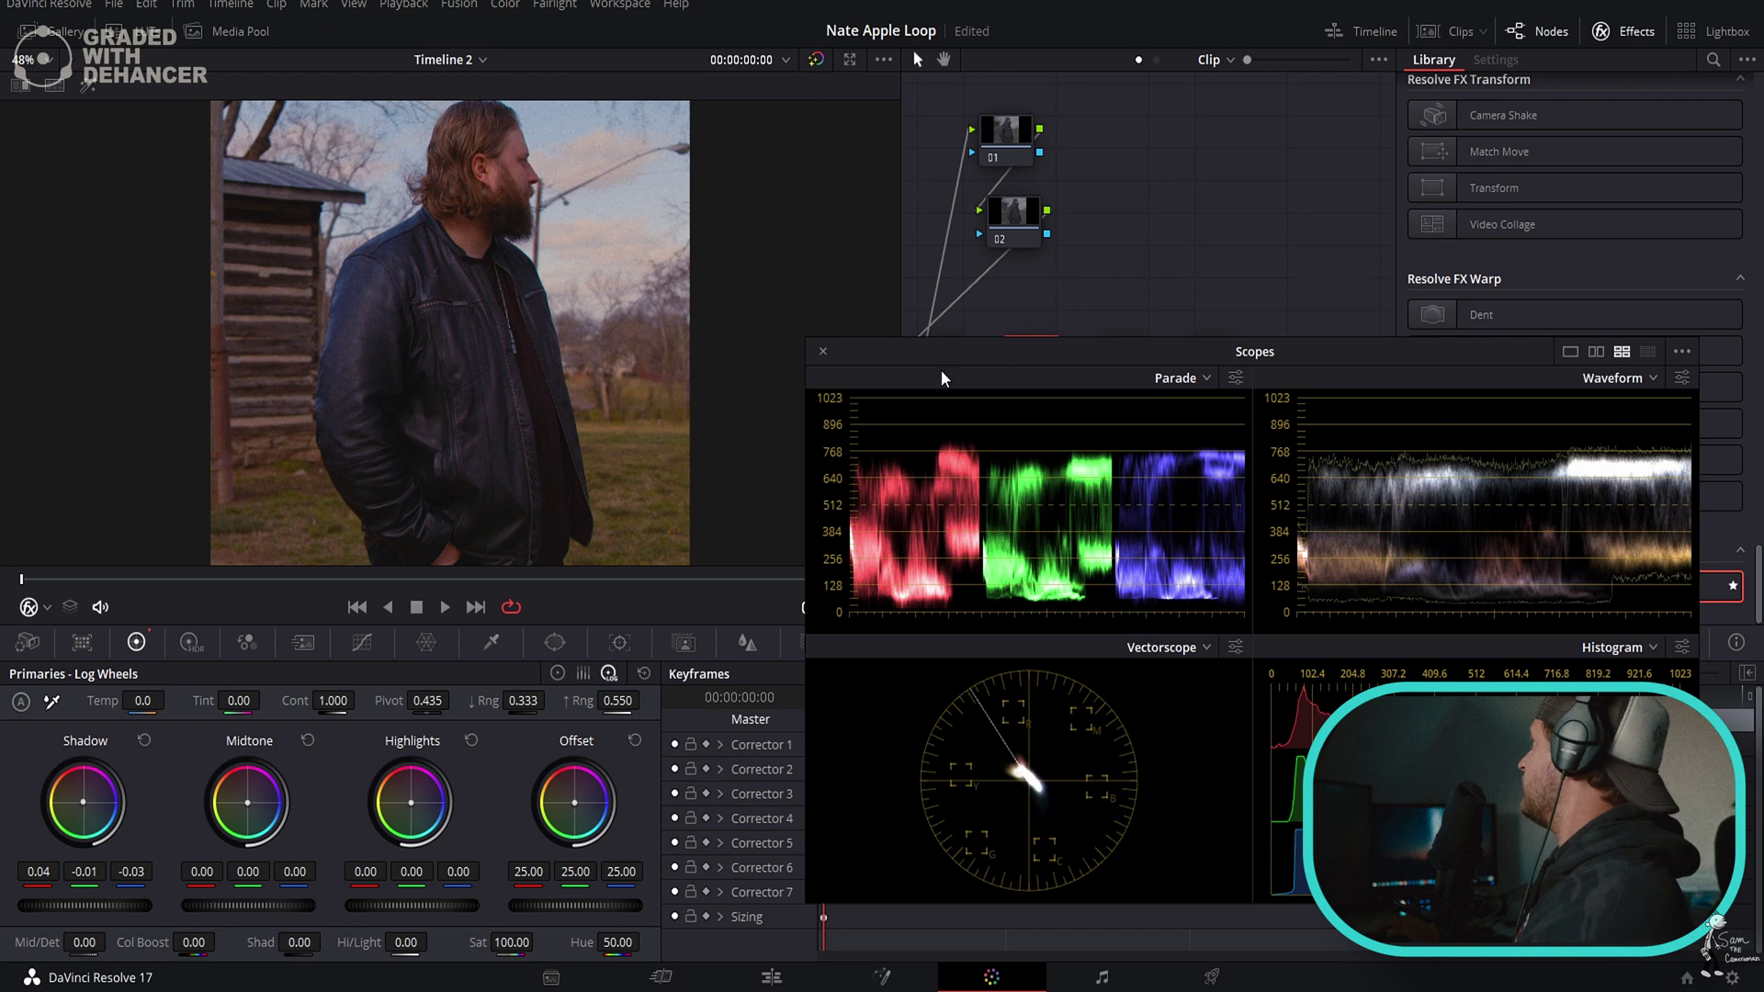
pyautogui.hotkey('ctrl', 'shift', 'w')
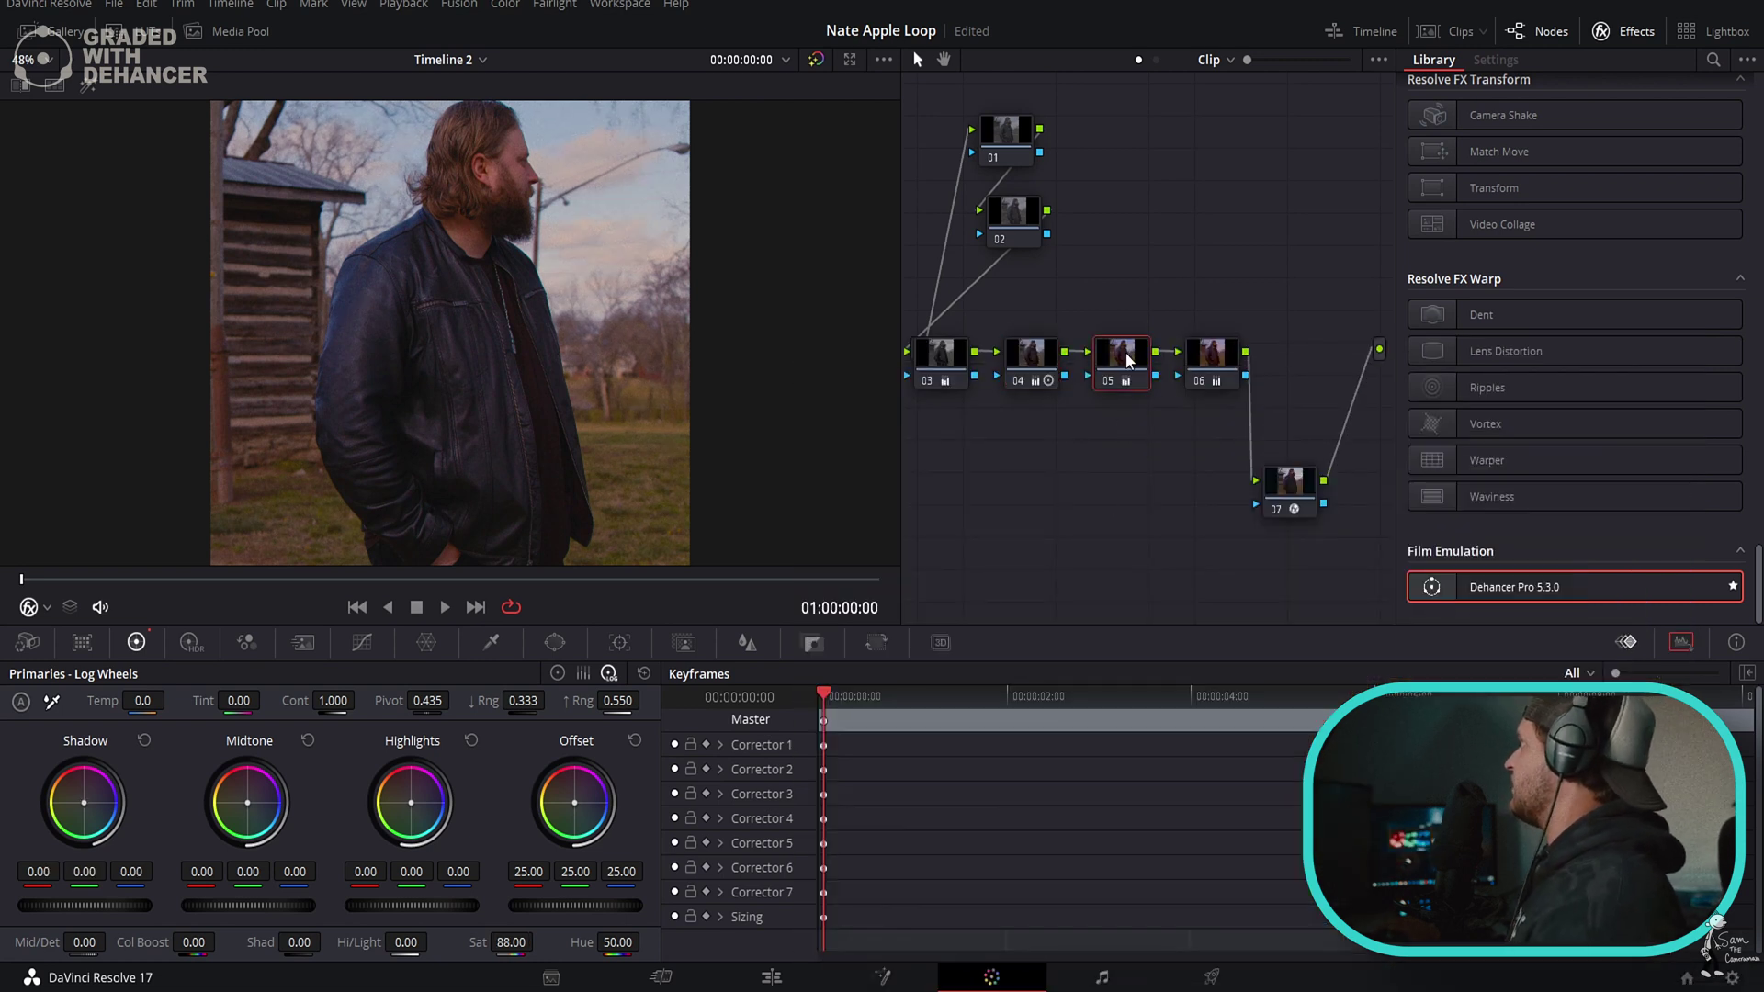
# Crush node 03's Log shadows to -0.06 and move to a frontal shot.
pyautogui.click(939, 354)
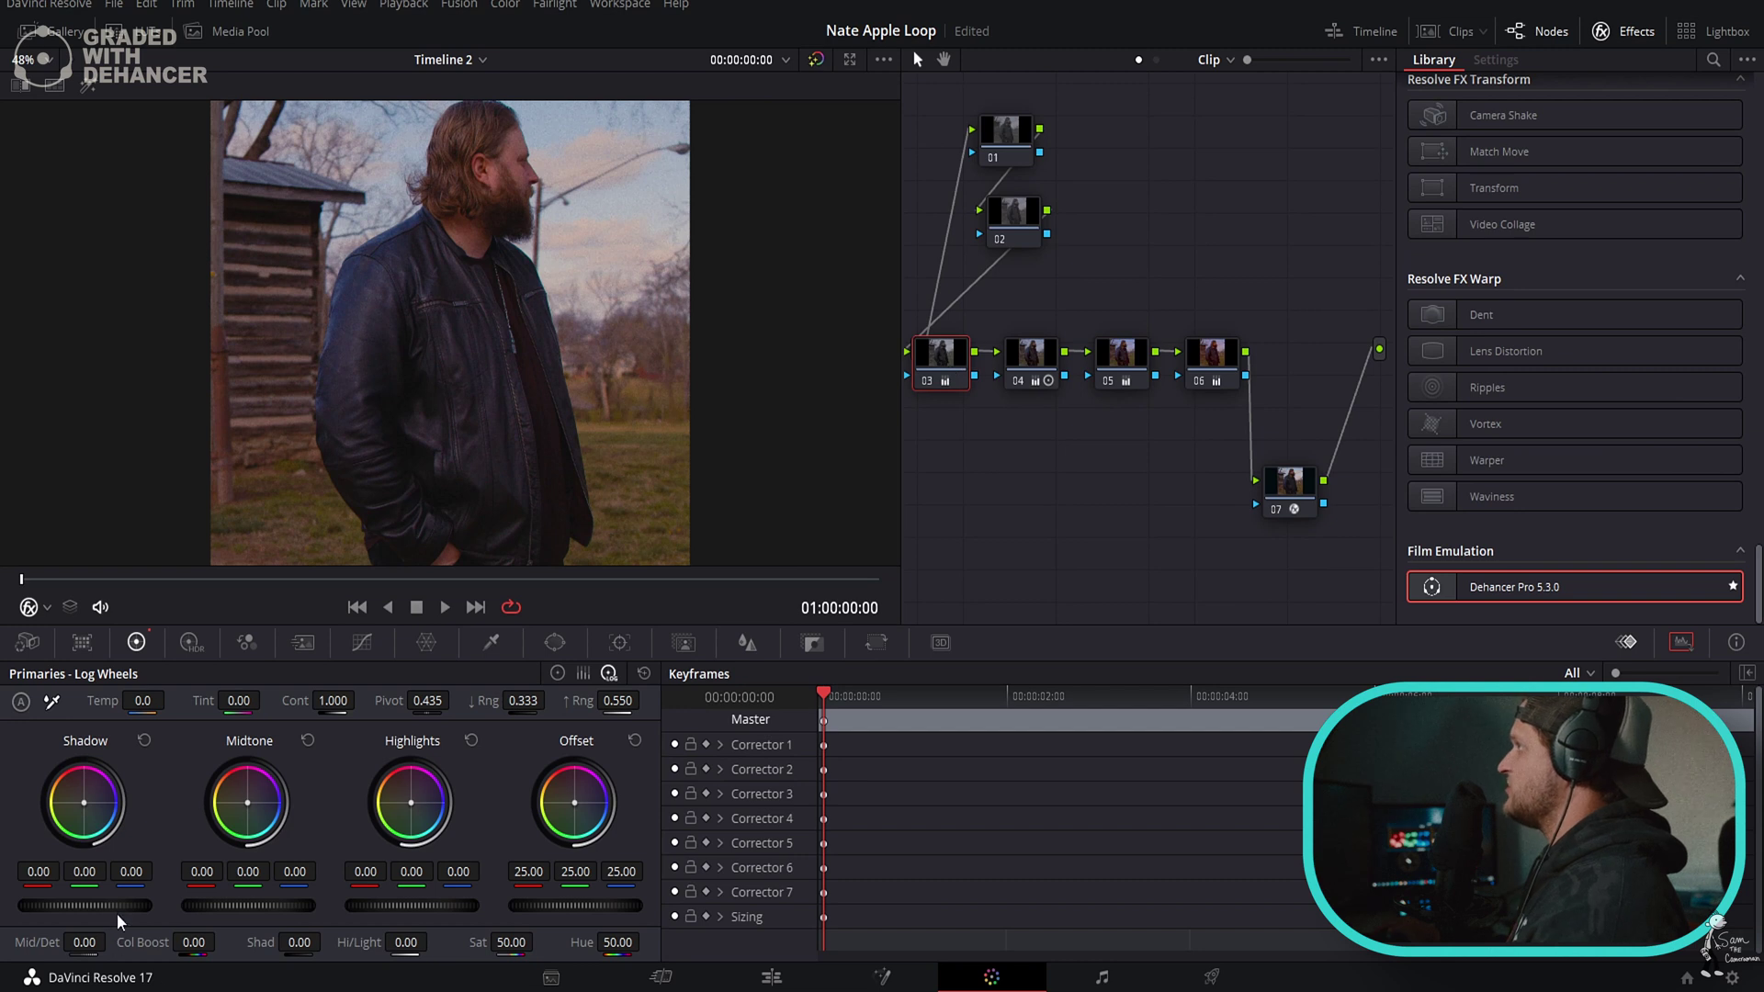
pyautogui.moveTo(117, 910); pyautogui.dragTo(111, 910)
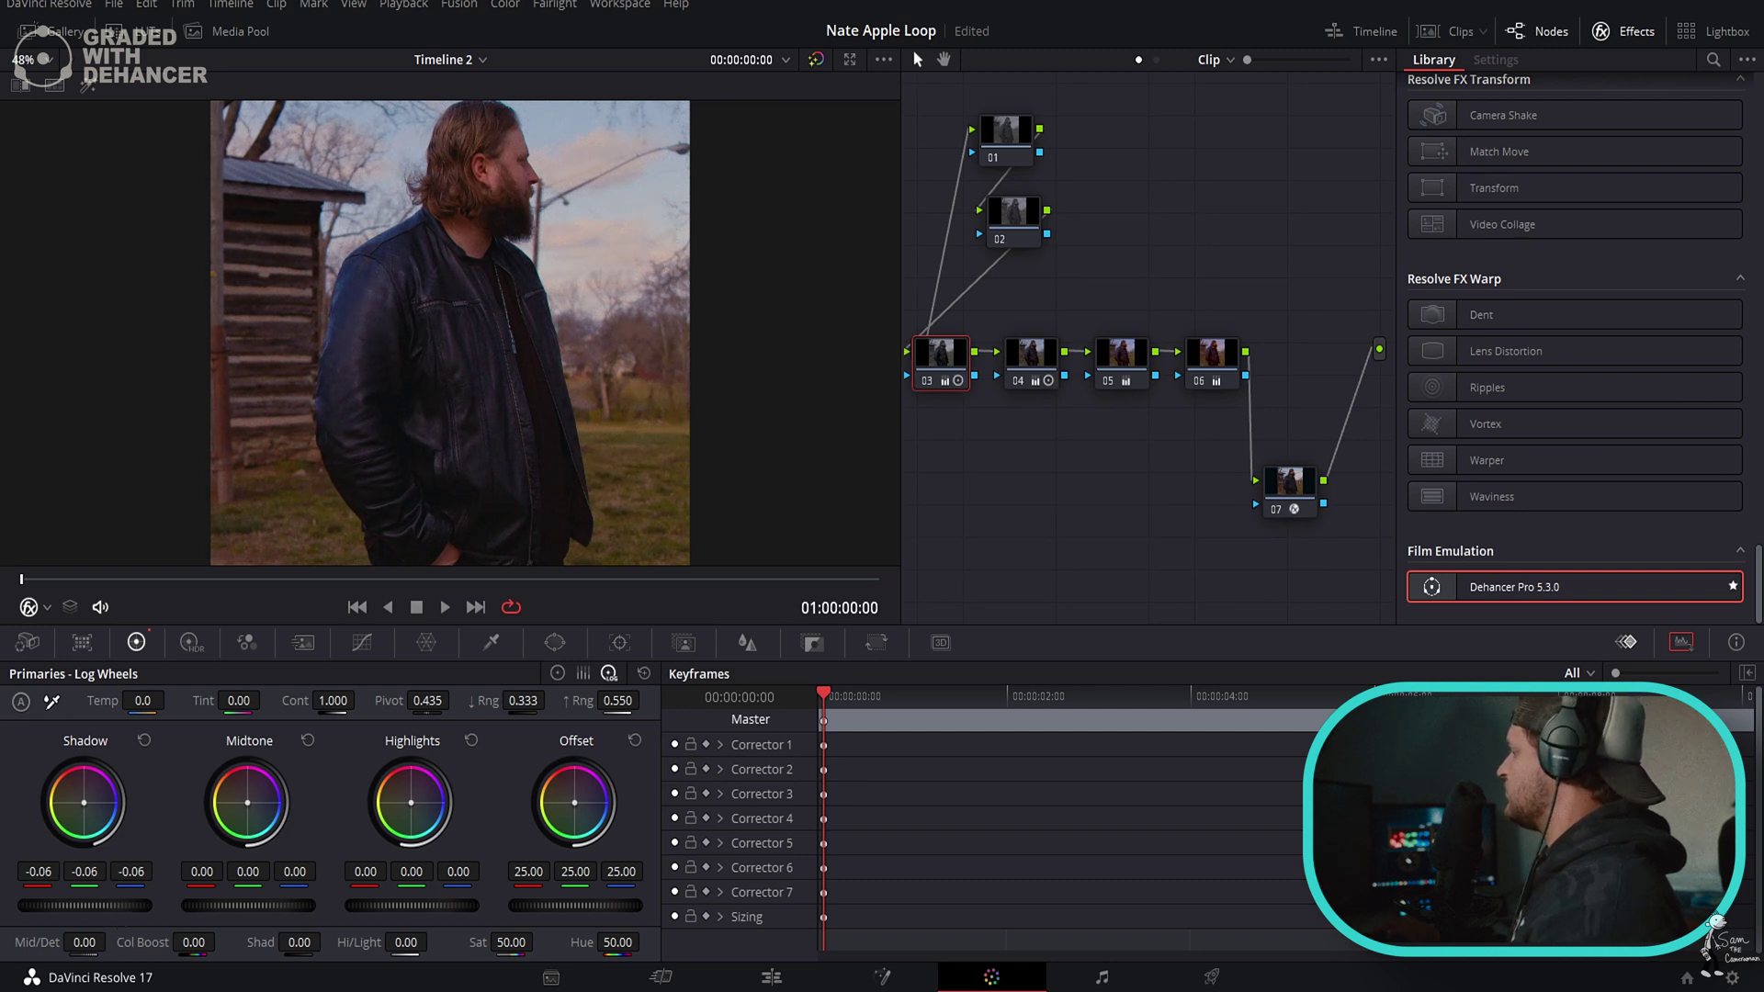
pyautogui.moveTo(20, 588)
pyautogui.mouseDown()
pyautogui.moveTo(504, 597)
pyautogui.moveTo(5, 586)
pyautogui.mouseUp()
# Toggle the grade off and on and scrub several frames to compare against the original.
pyautogui.click(817, 60)
pyautogui.click(816, 60)
pyautogui.click(419, 580)
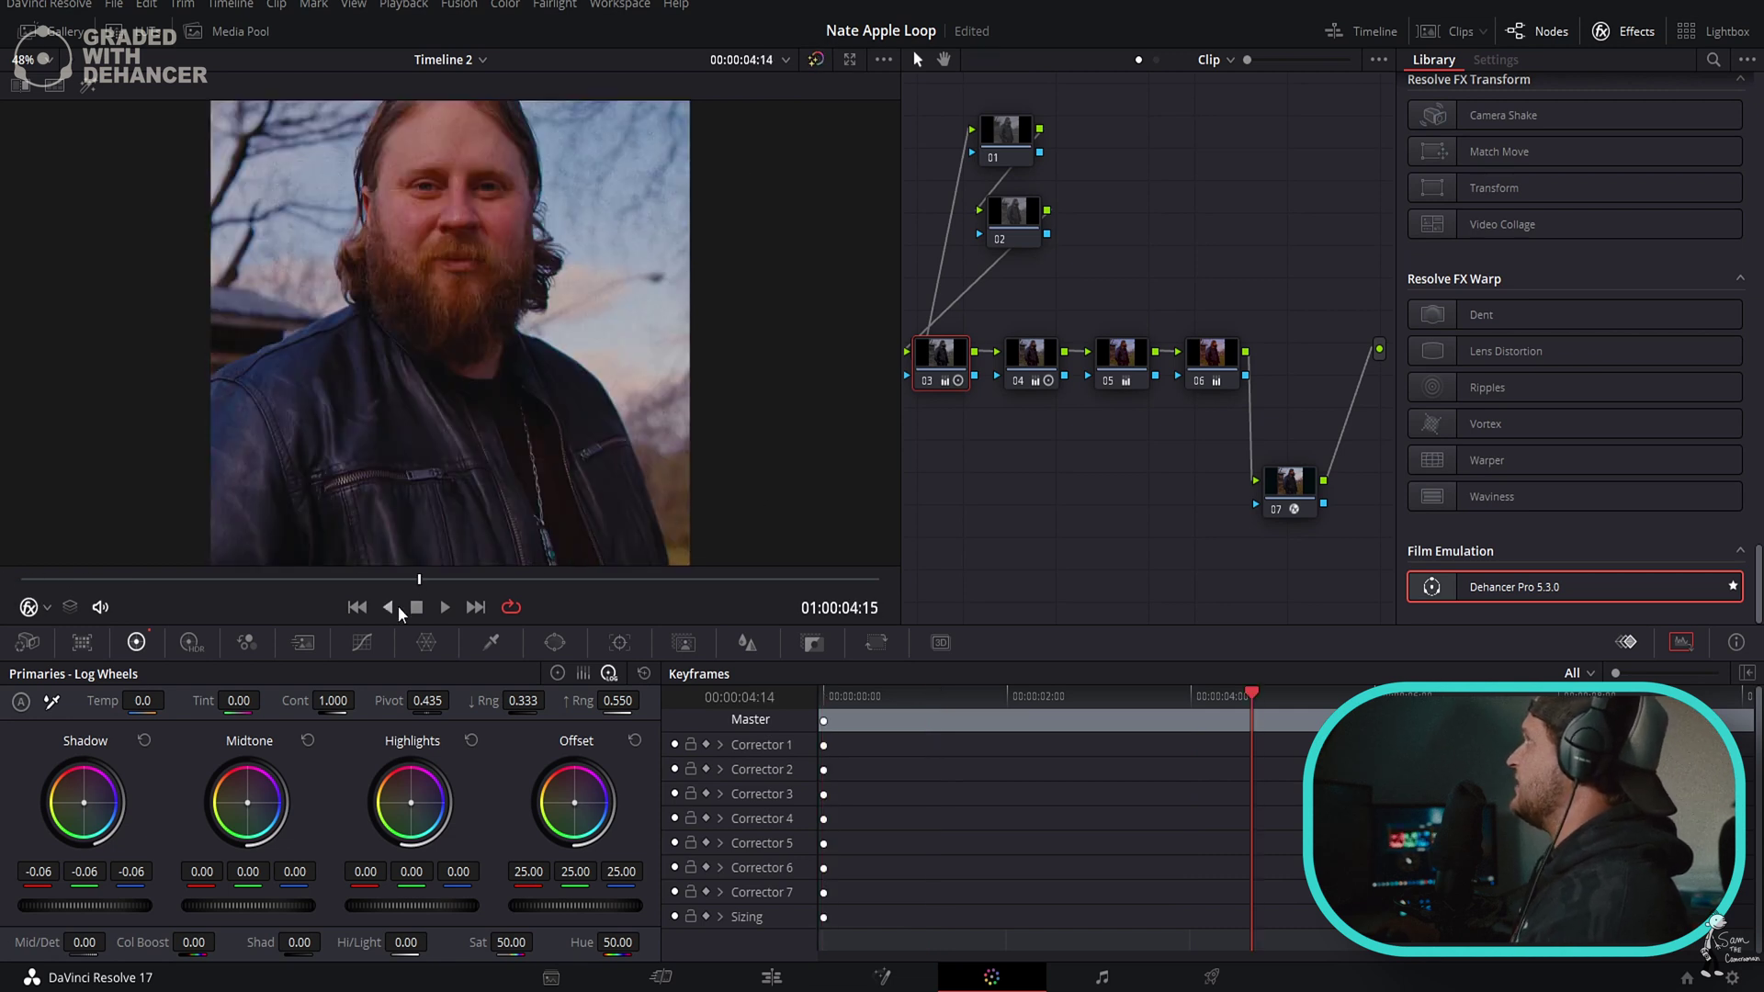
pyautogui.click(143, 580)
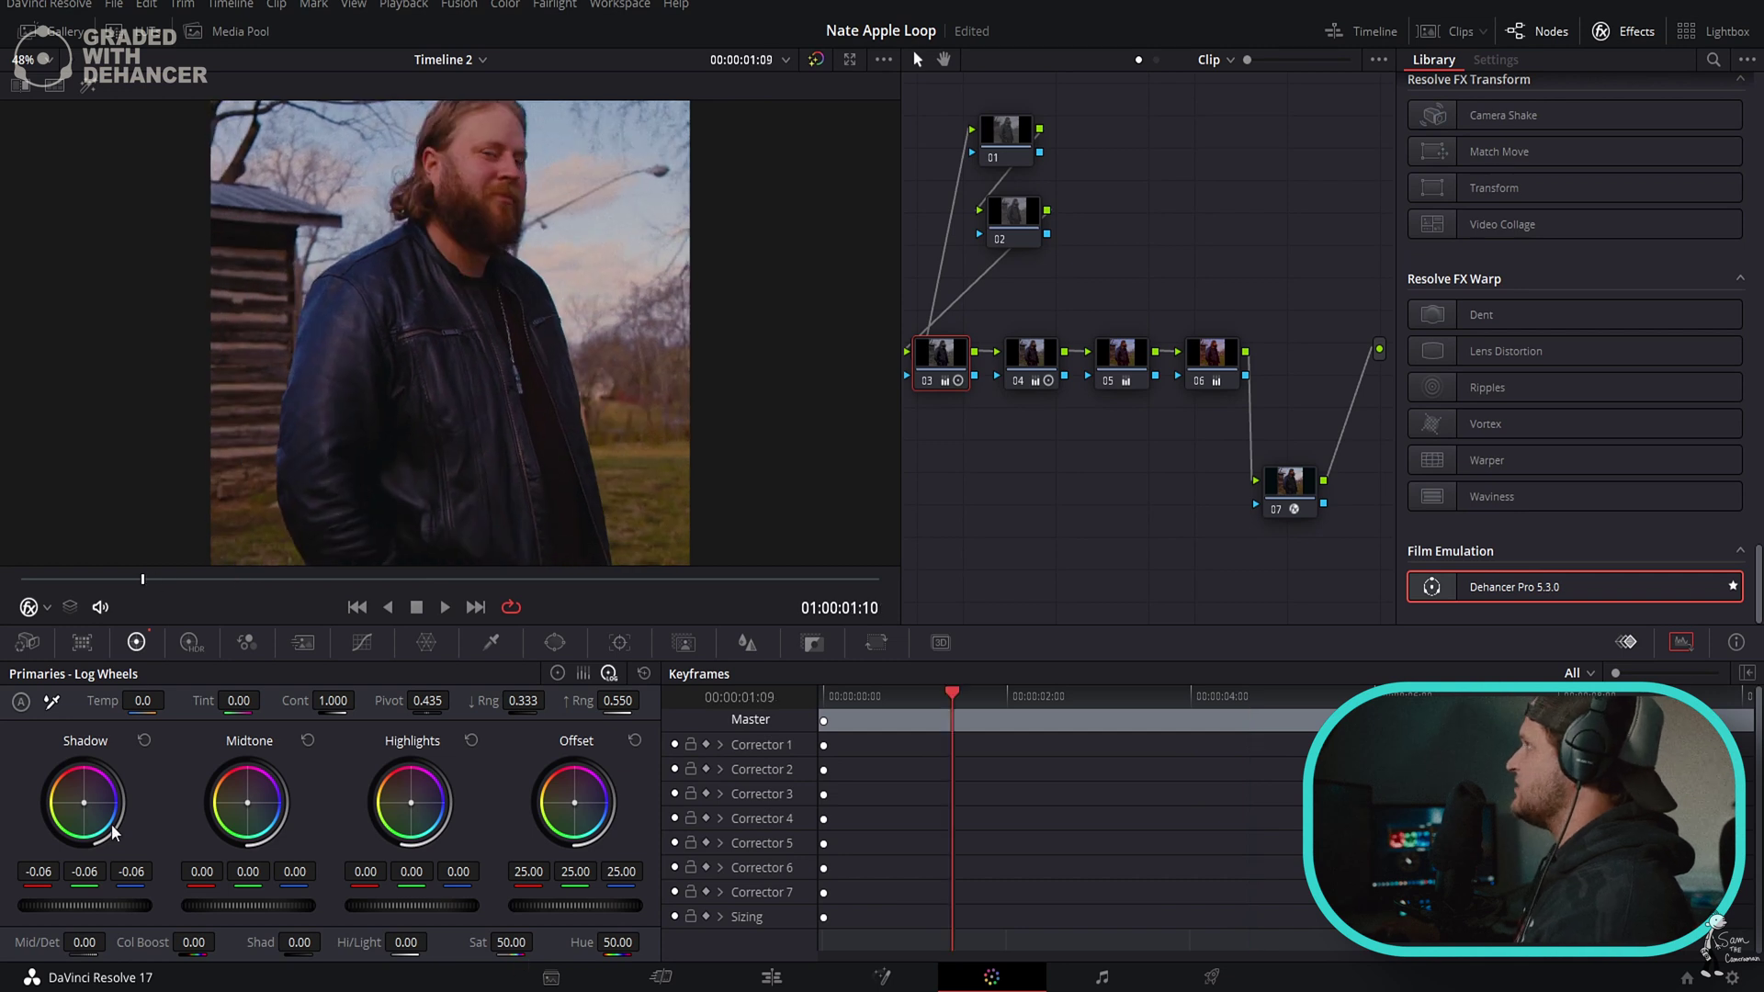
pyautogui.click(60, 576)
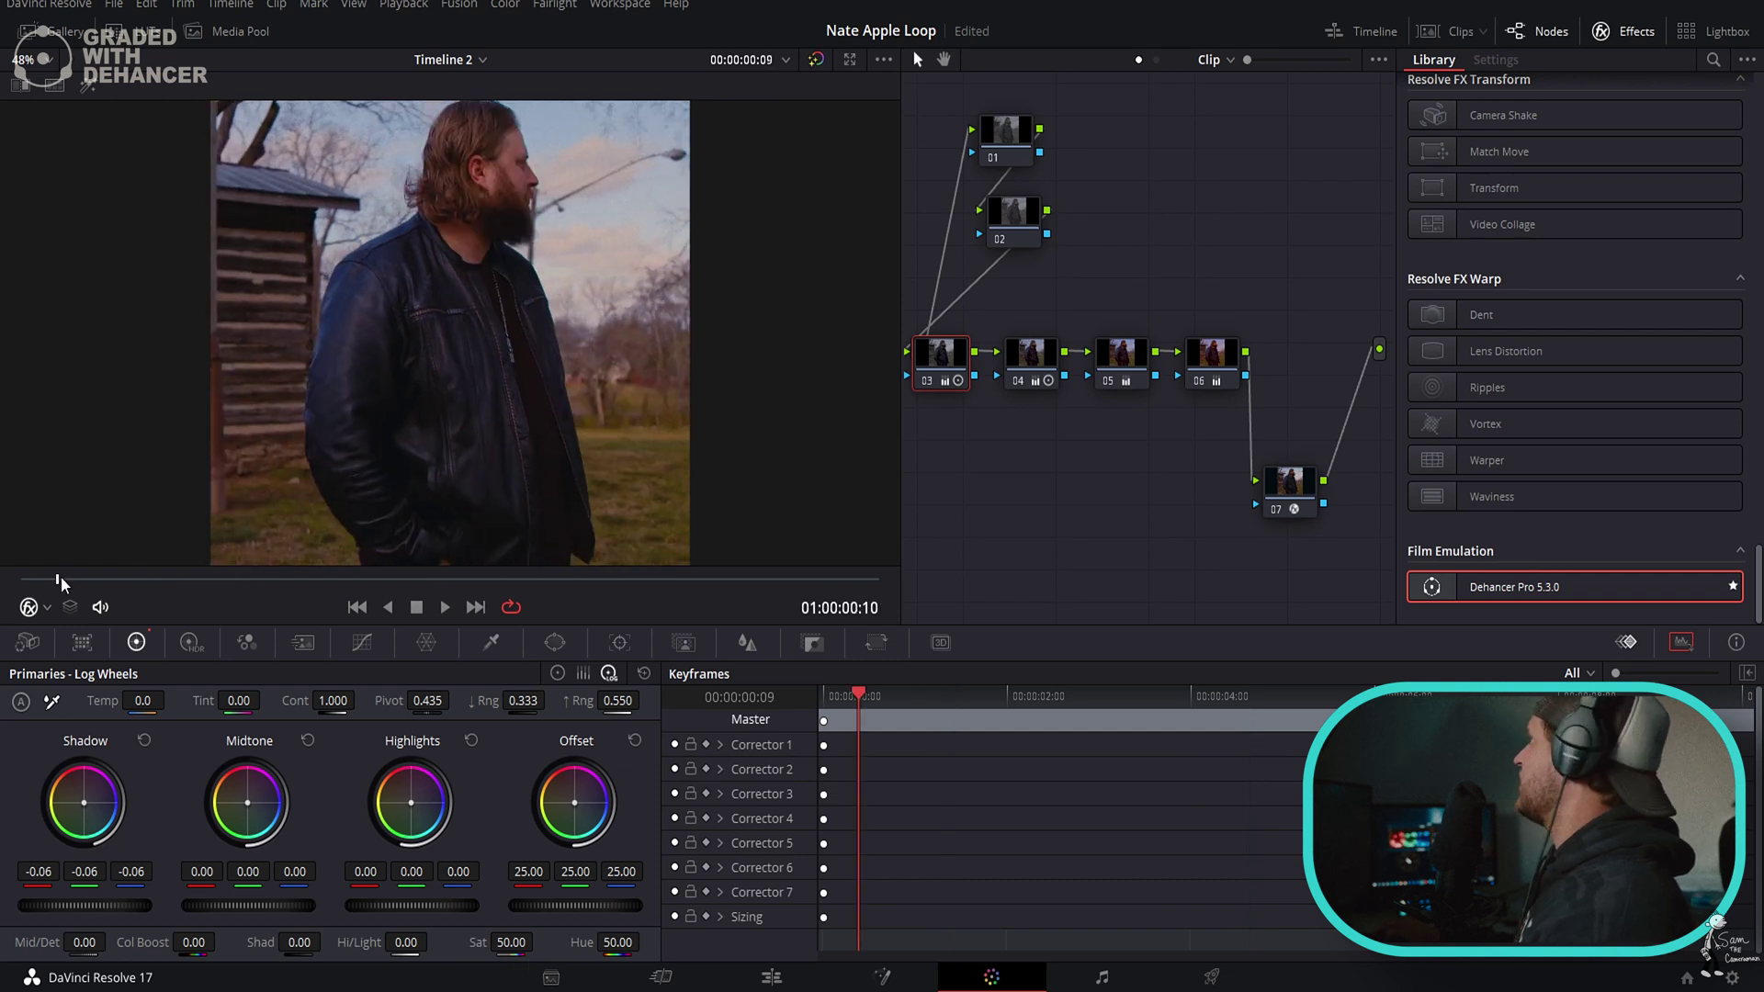
pyautogui.click(1221, 375)
# Add serial node 07 after node 06 and lower its Mid/Detail to -23.50.
pyautogui.hotkey('alt', 's')
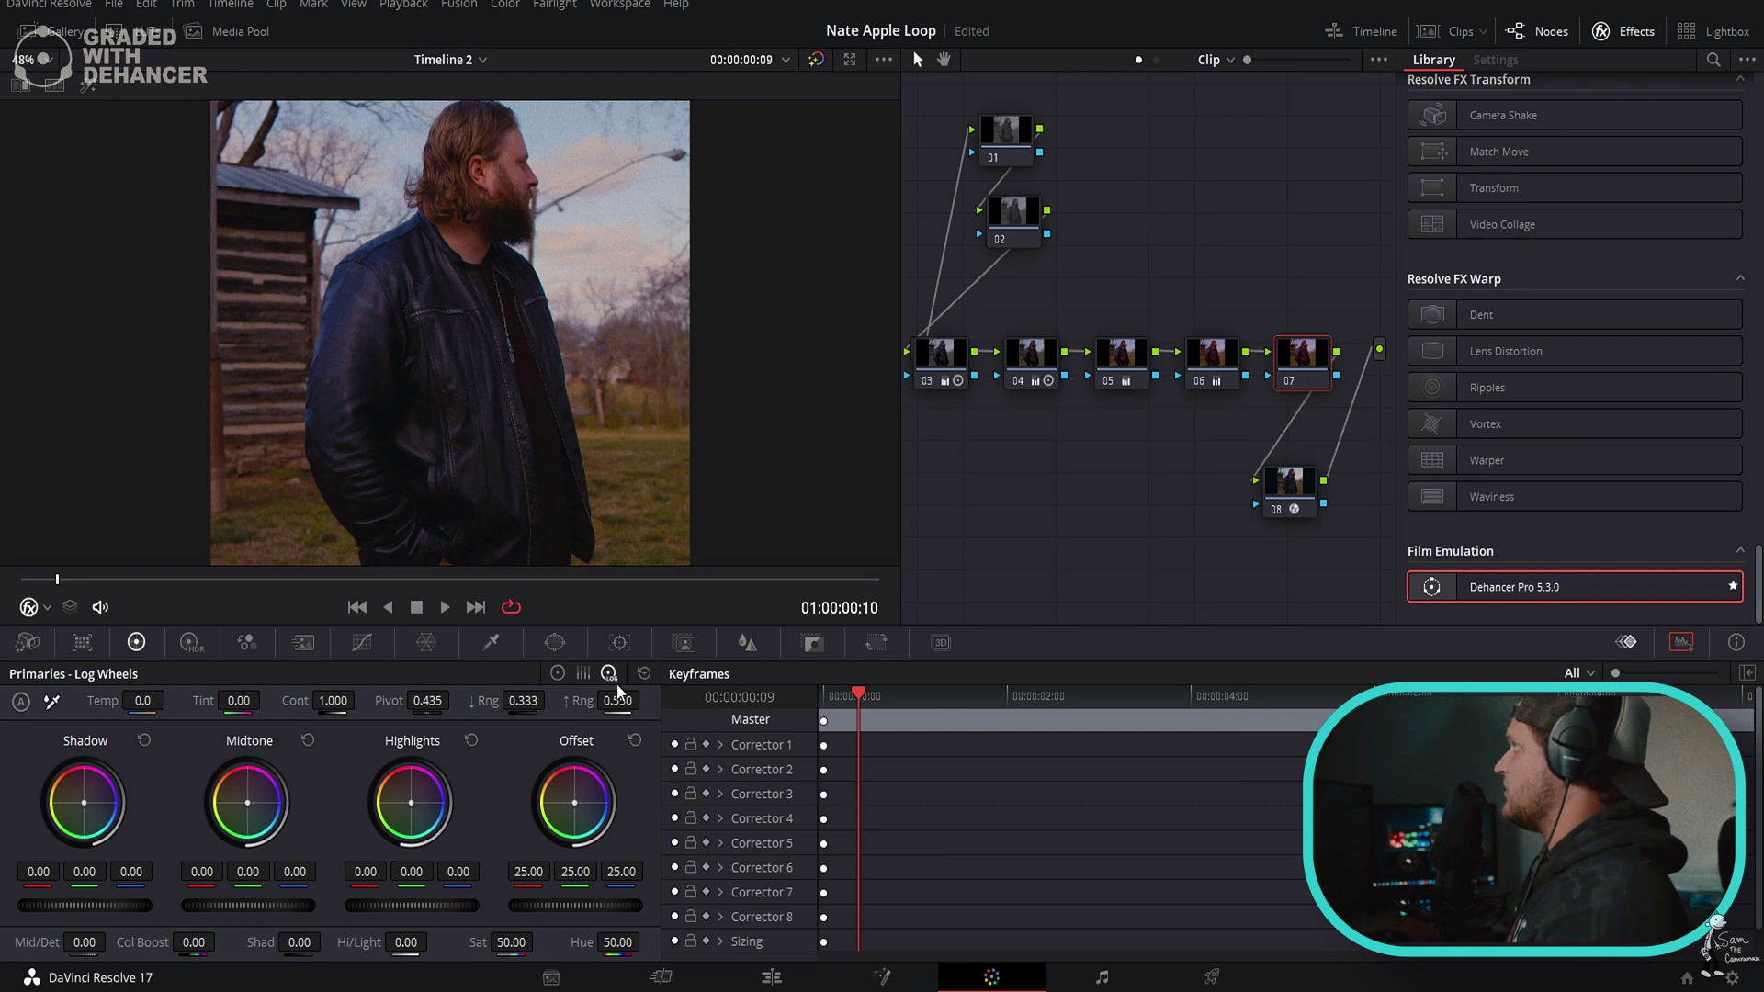
pyautogui.click(558, 673)
pyautogui.moveTo(618, 700); pyautogui.dragTo(551, 700)
pyautogui.click(264, 579)
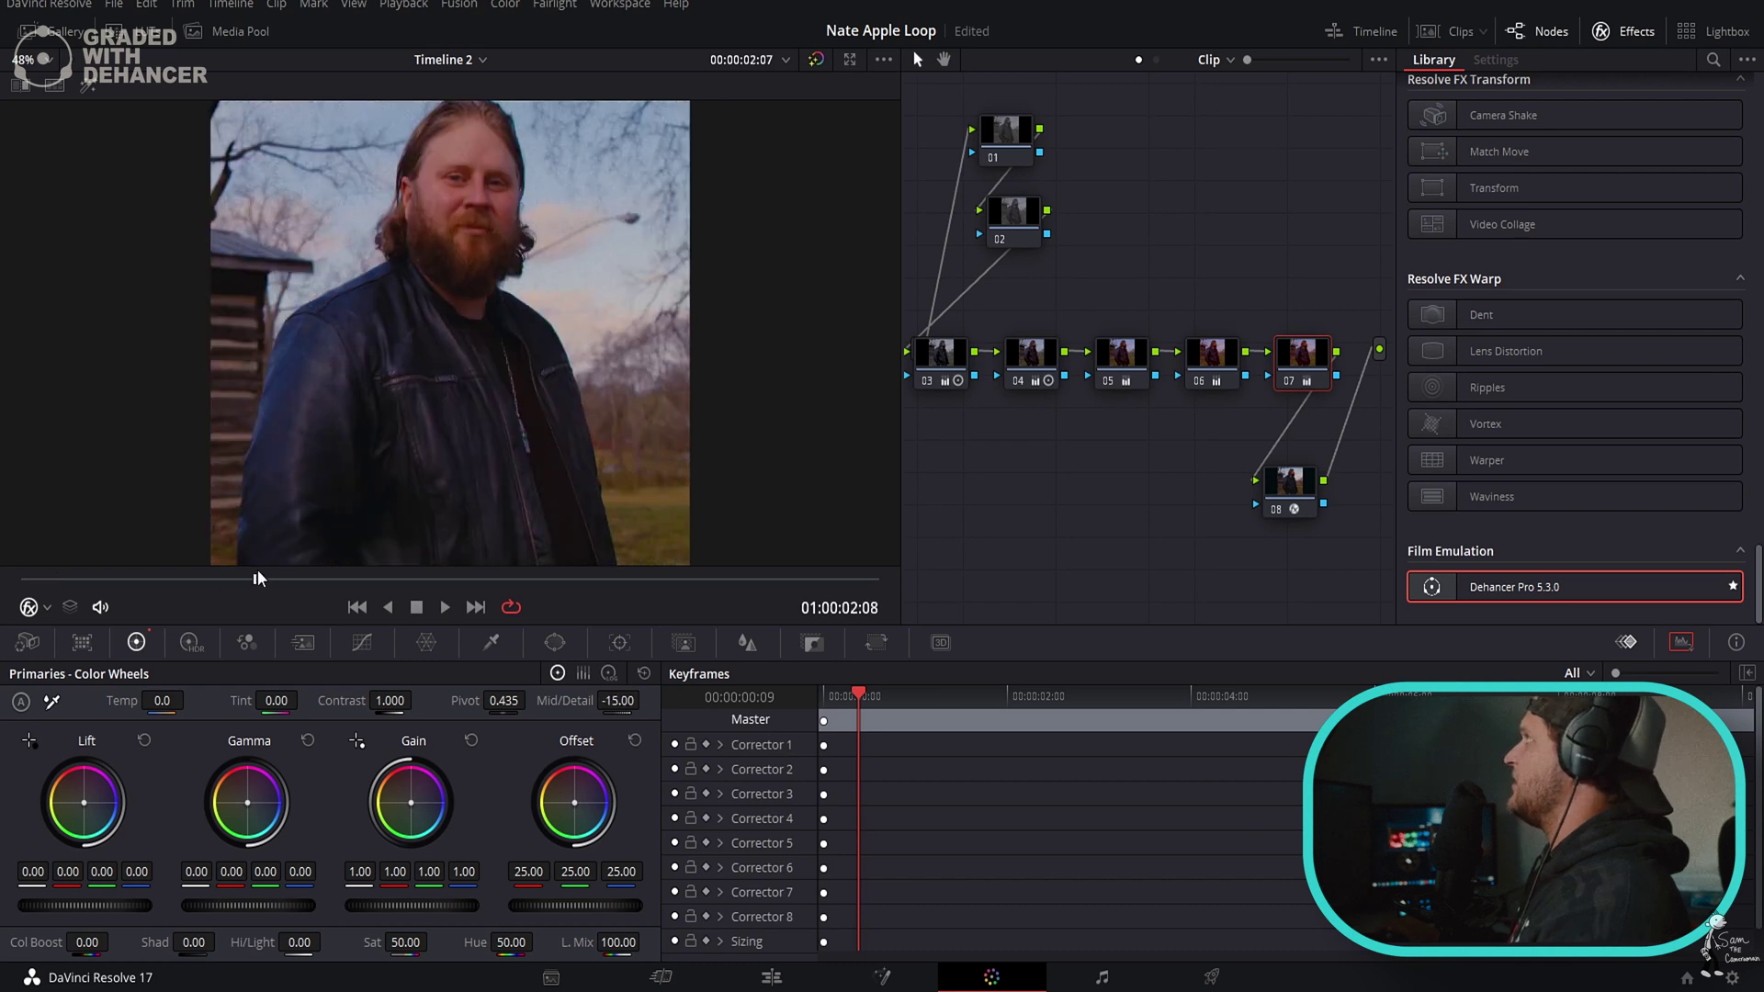
pyautogui.moveTo(265, 578); pyautogui.dragTo(559, 579)
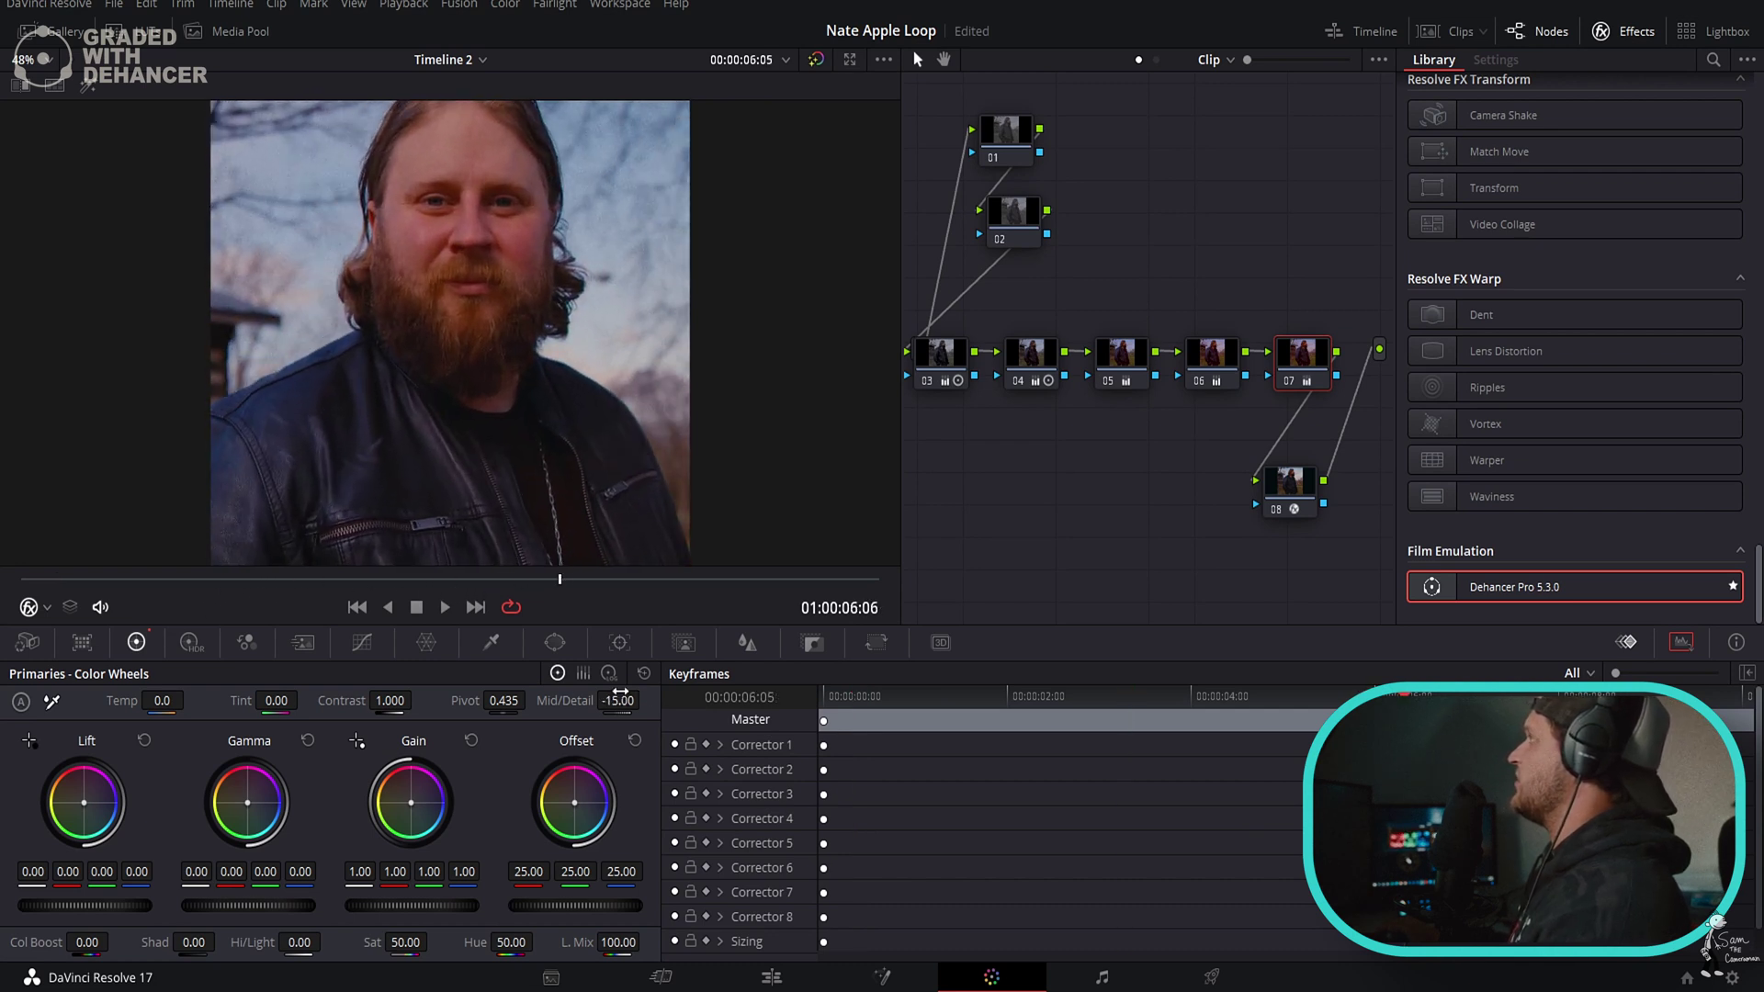
pyautogui.moveTo(618, 699); pyautogui.dragTo(588, 700)
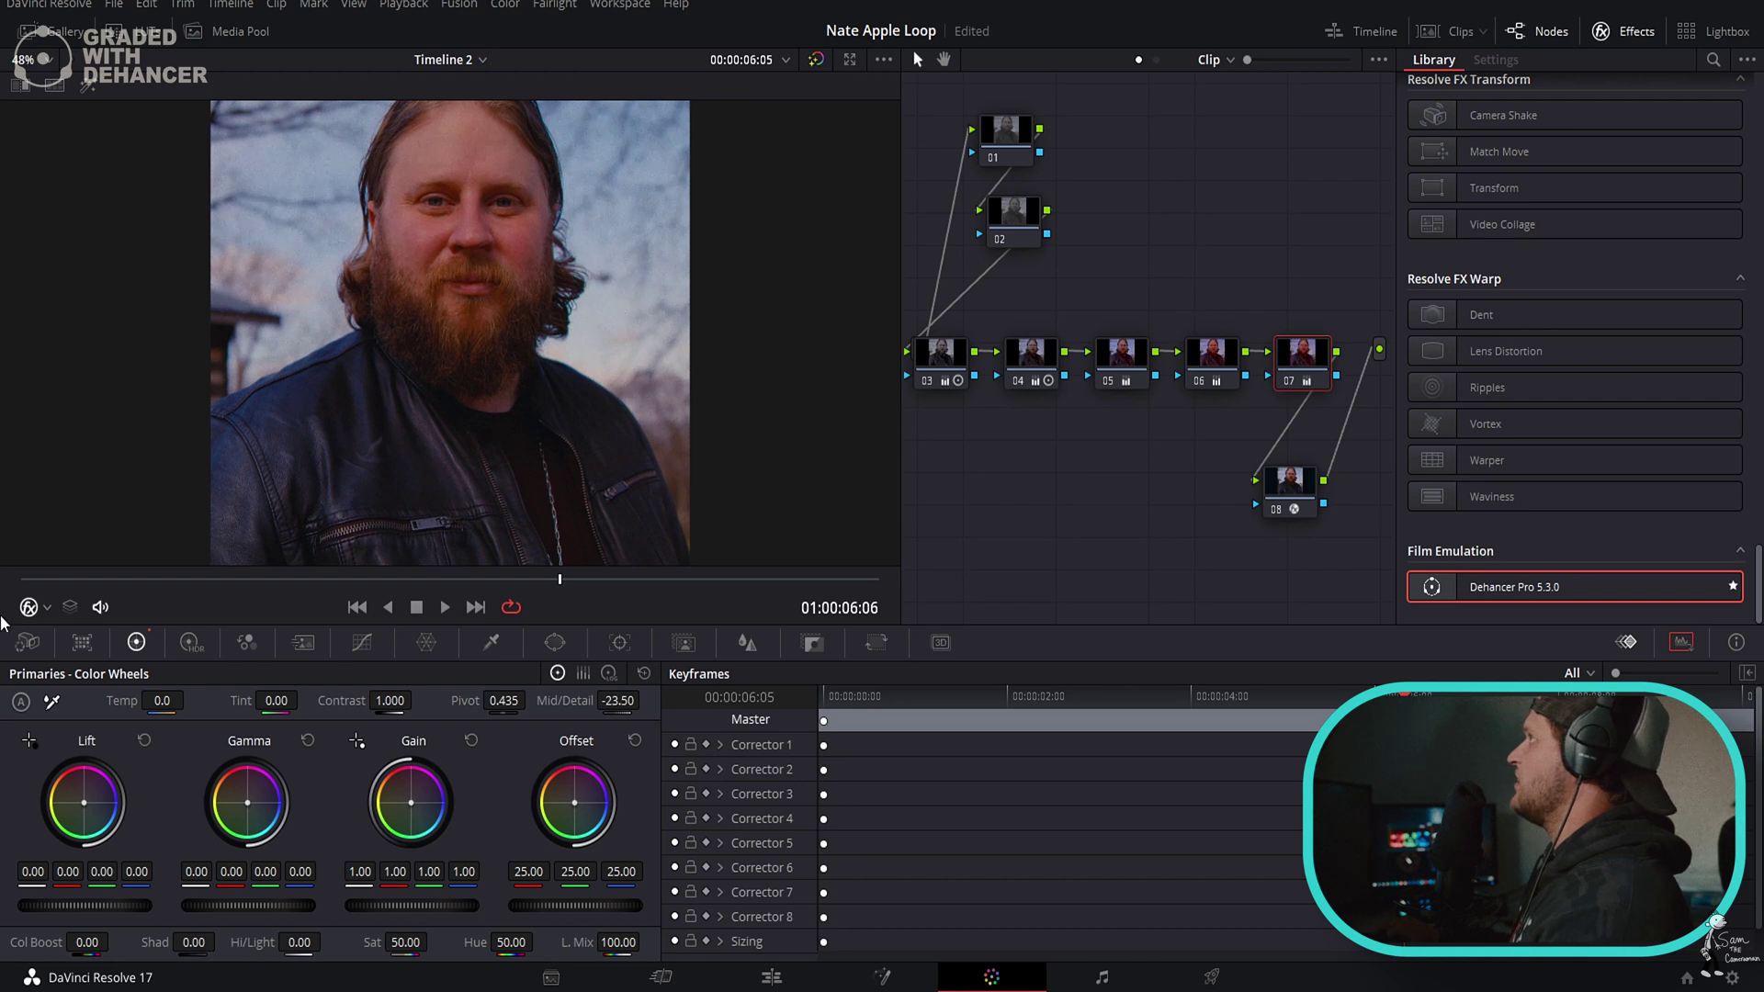
# Play the clip from an earlier wide shot to review the softened detail.
pyautogui.click(73, 579)
pyautogui.press('space')
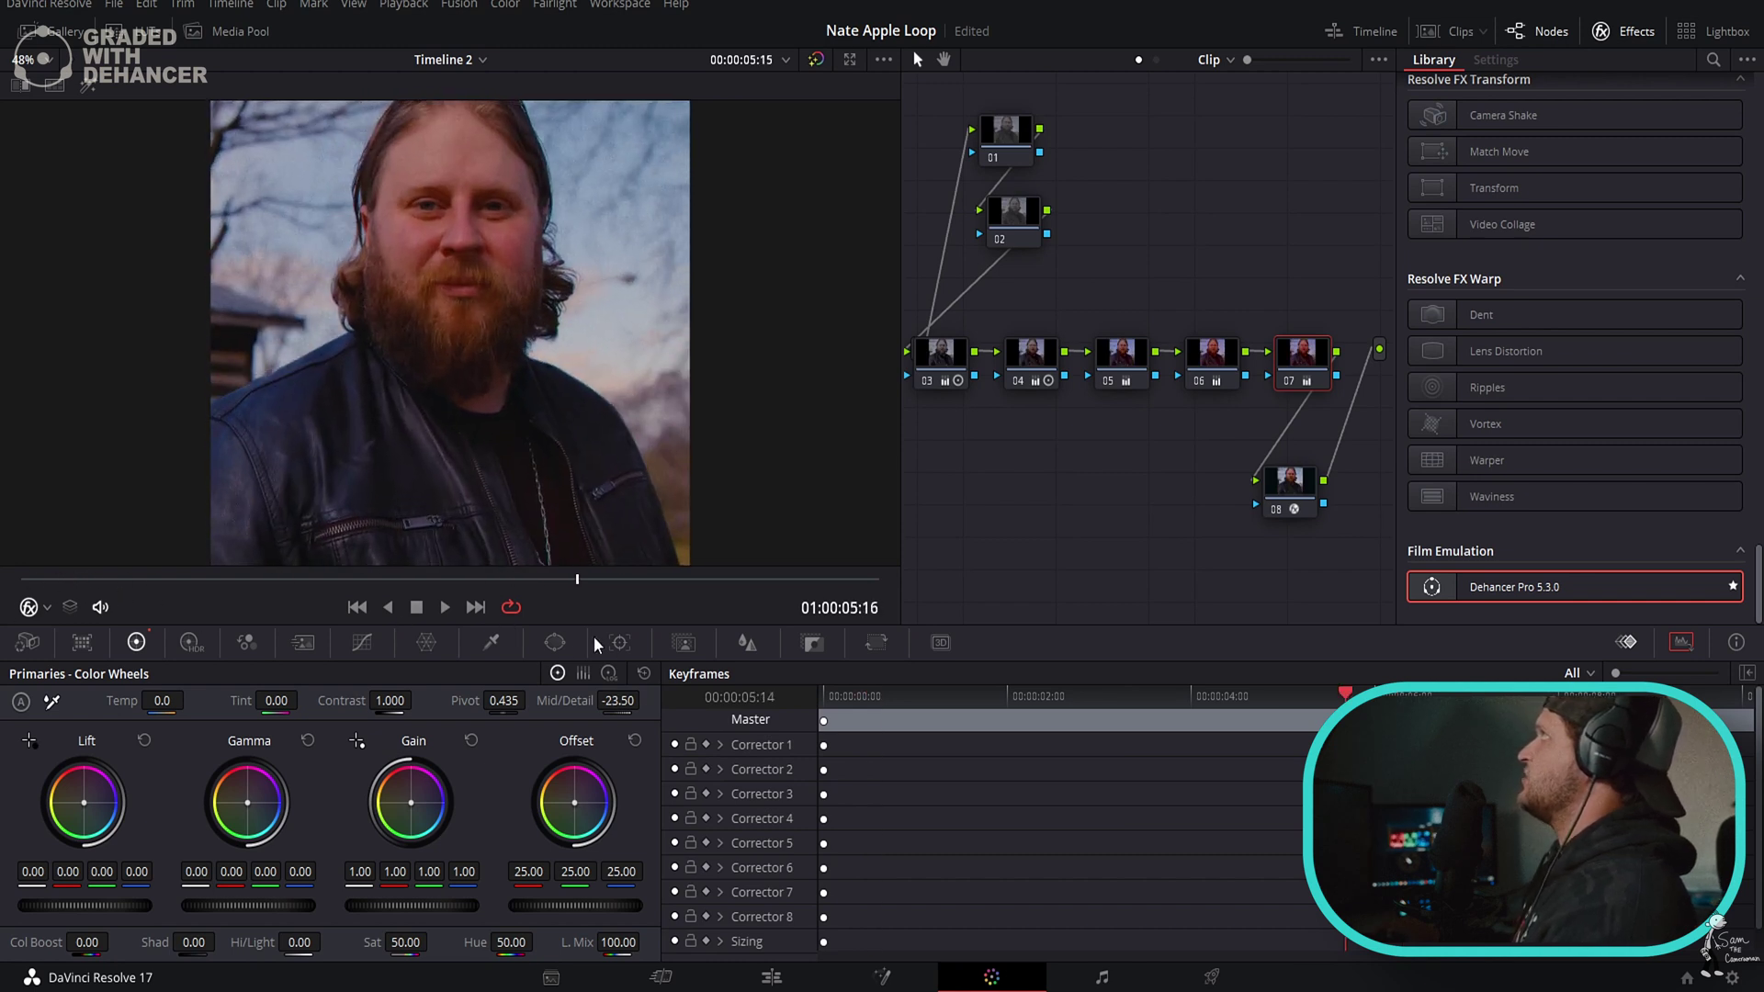
pyautogui.moveTo(832, 696); pyautogui.dragTo(943, 695)
pyautogui.click(1006, 134)
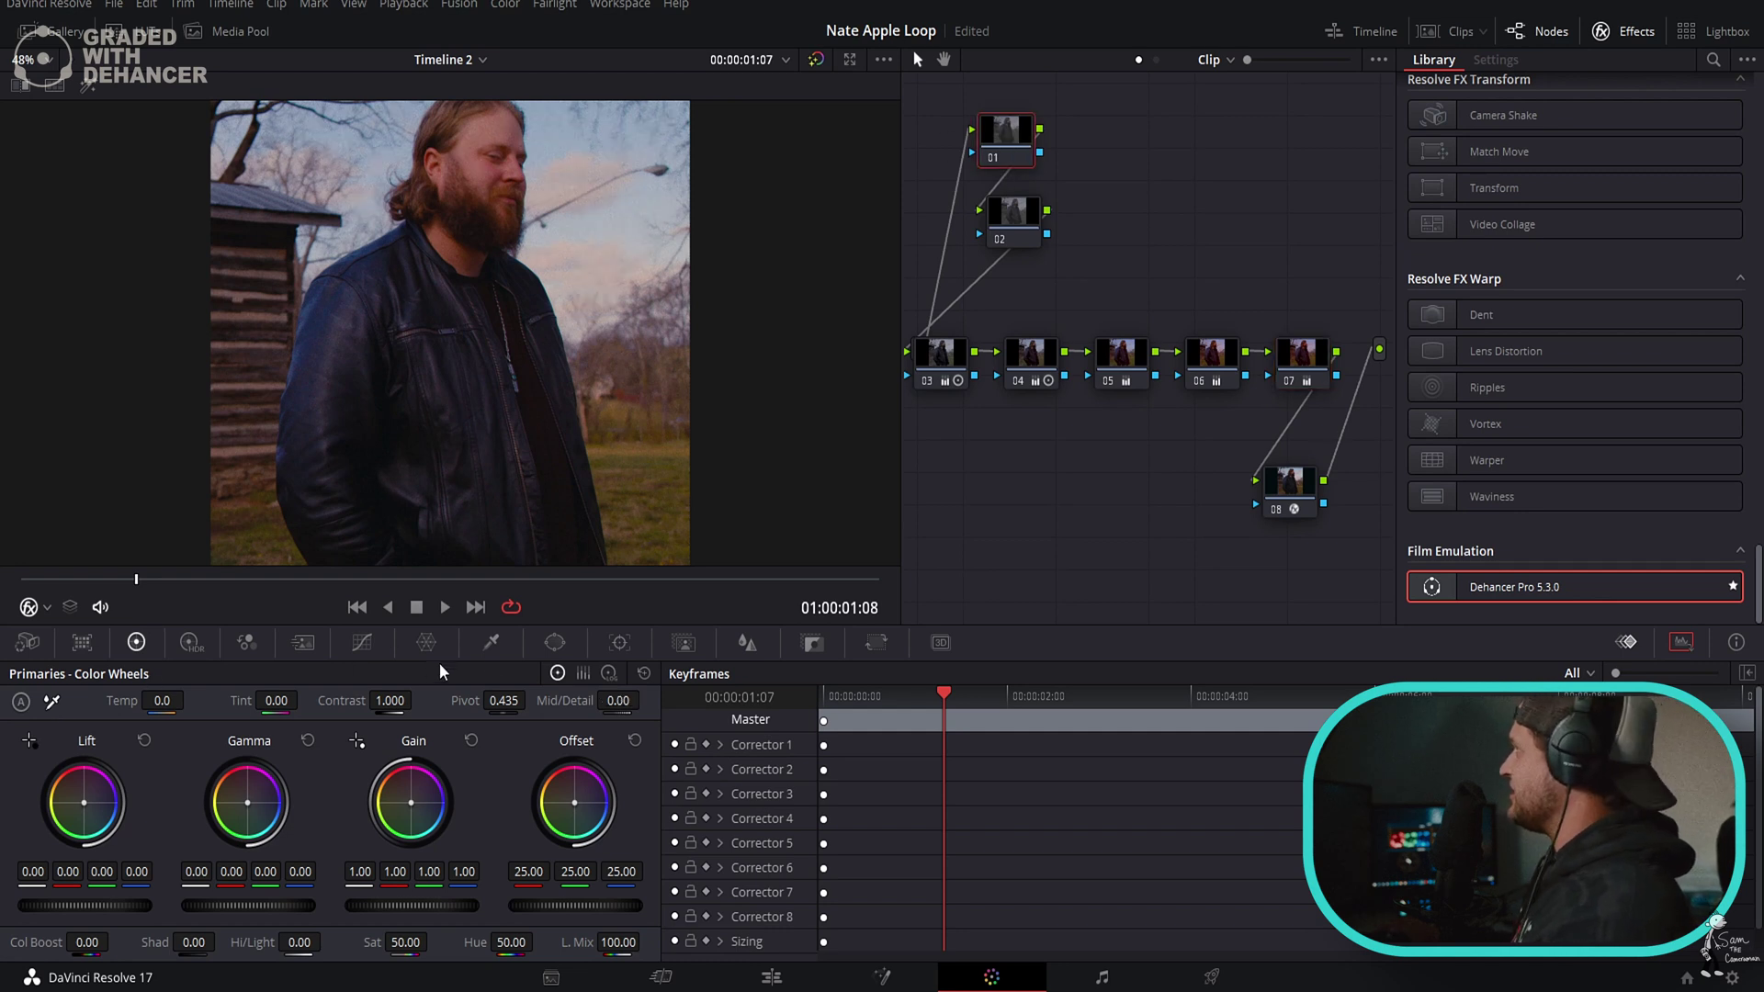
# Set noise reduction to 3 temporal frames, Better estimation, thresholds 6.8 and spatial chroma 6.4.
pyautogui.click(302, 644)
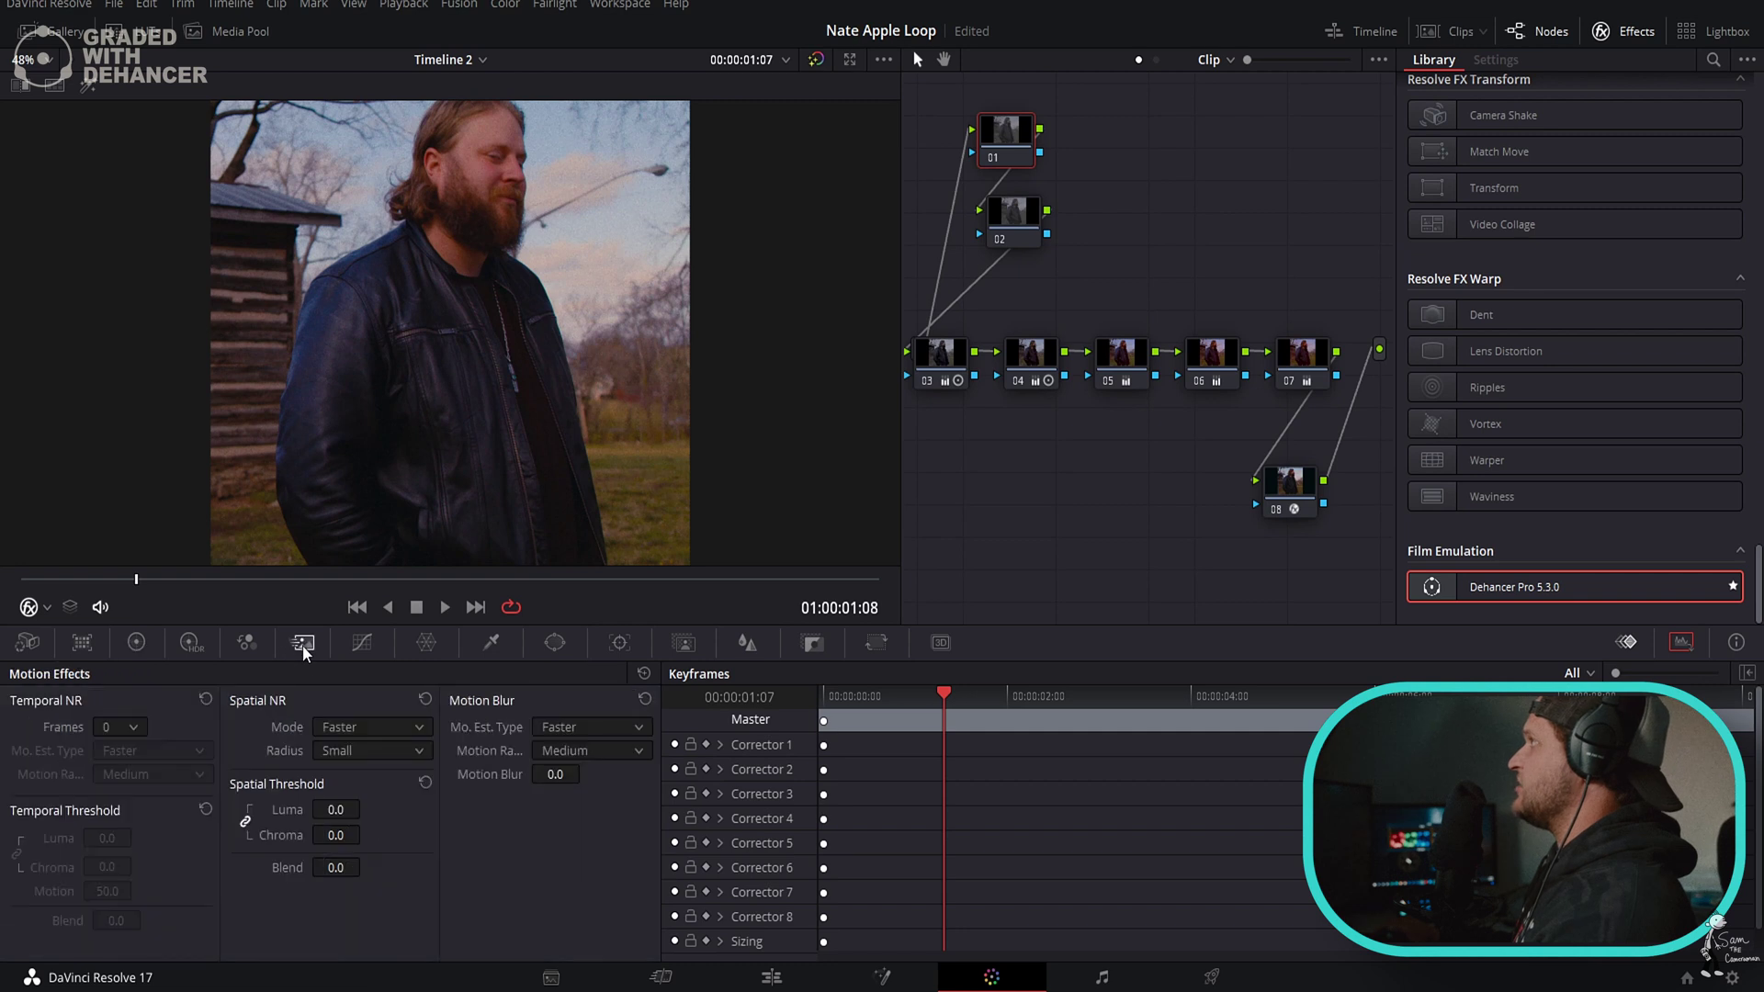
pyautogui.click(123, 726)
pyautogui.click(109, 819)
pyautogui.click(185, 753)
pyautogui.click(162, 804)
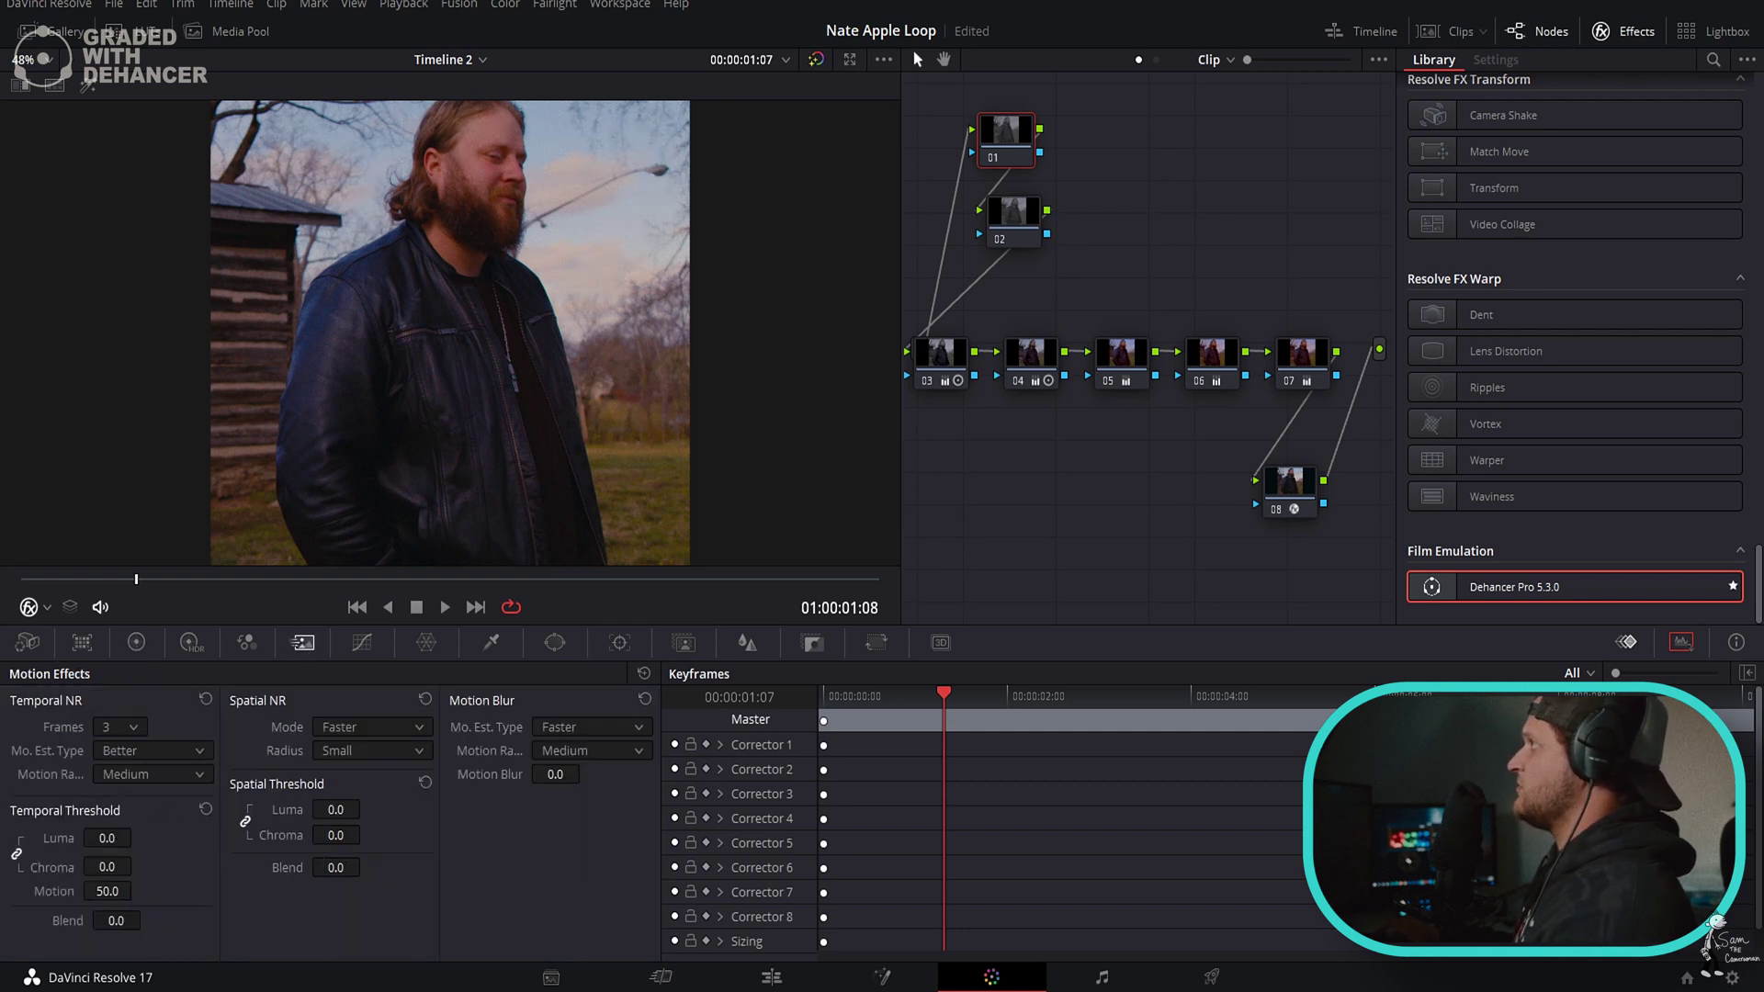
pyautogui.moveTo(107, 866); pyautogui.dragTo(137, 864)
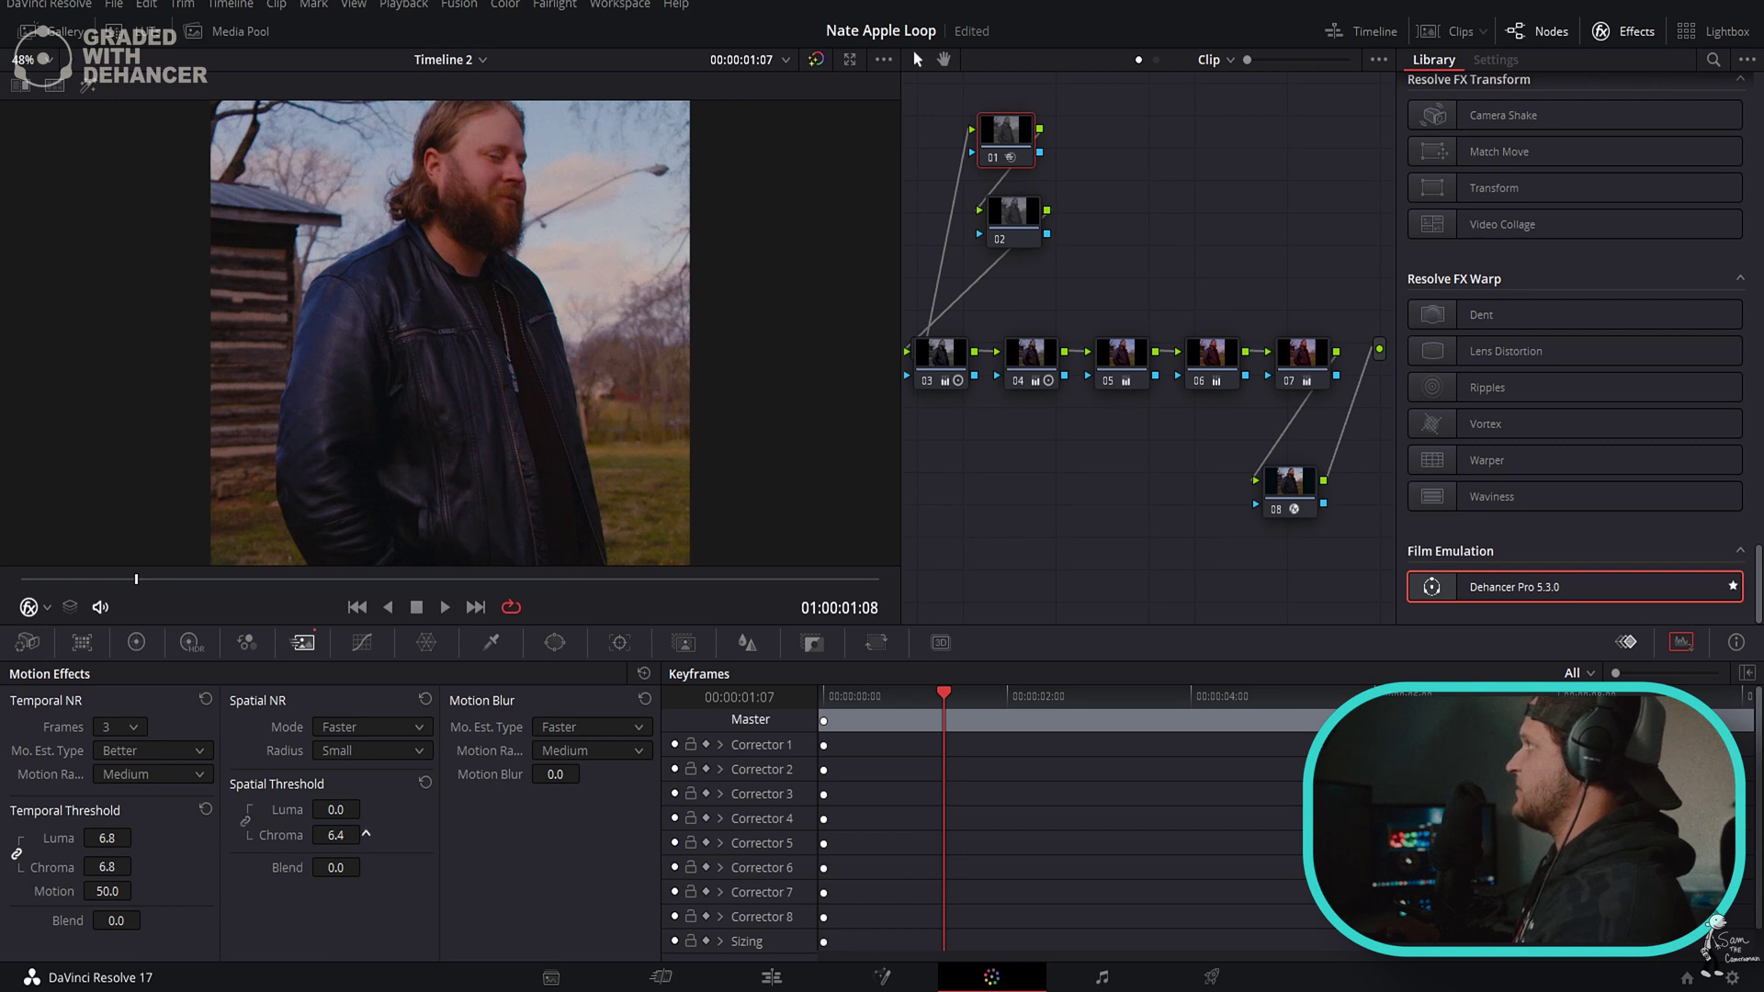
pyautogui.moveTo(227, 578); pyautogui.dragTo(125, 659)
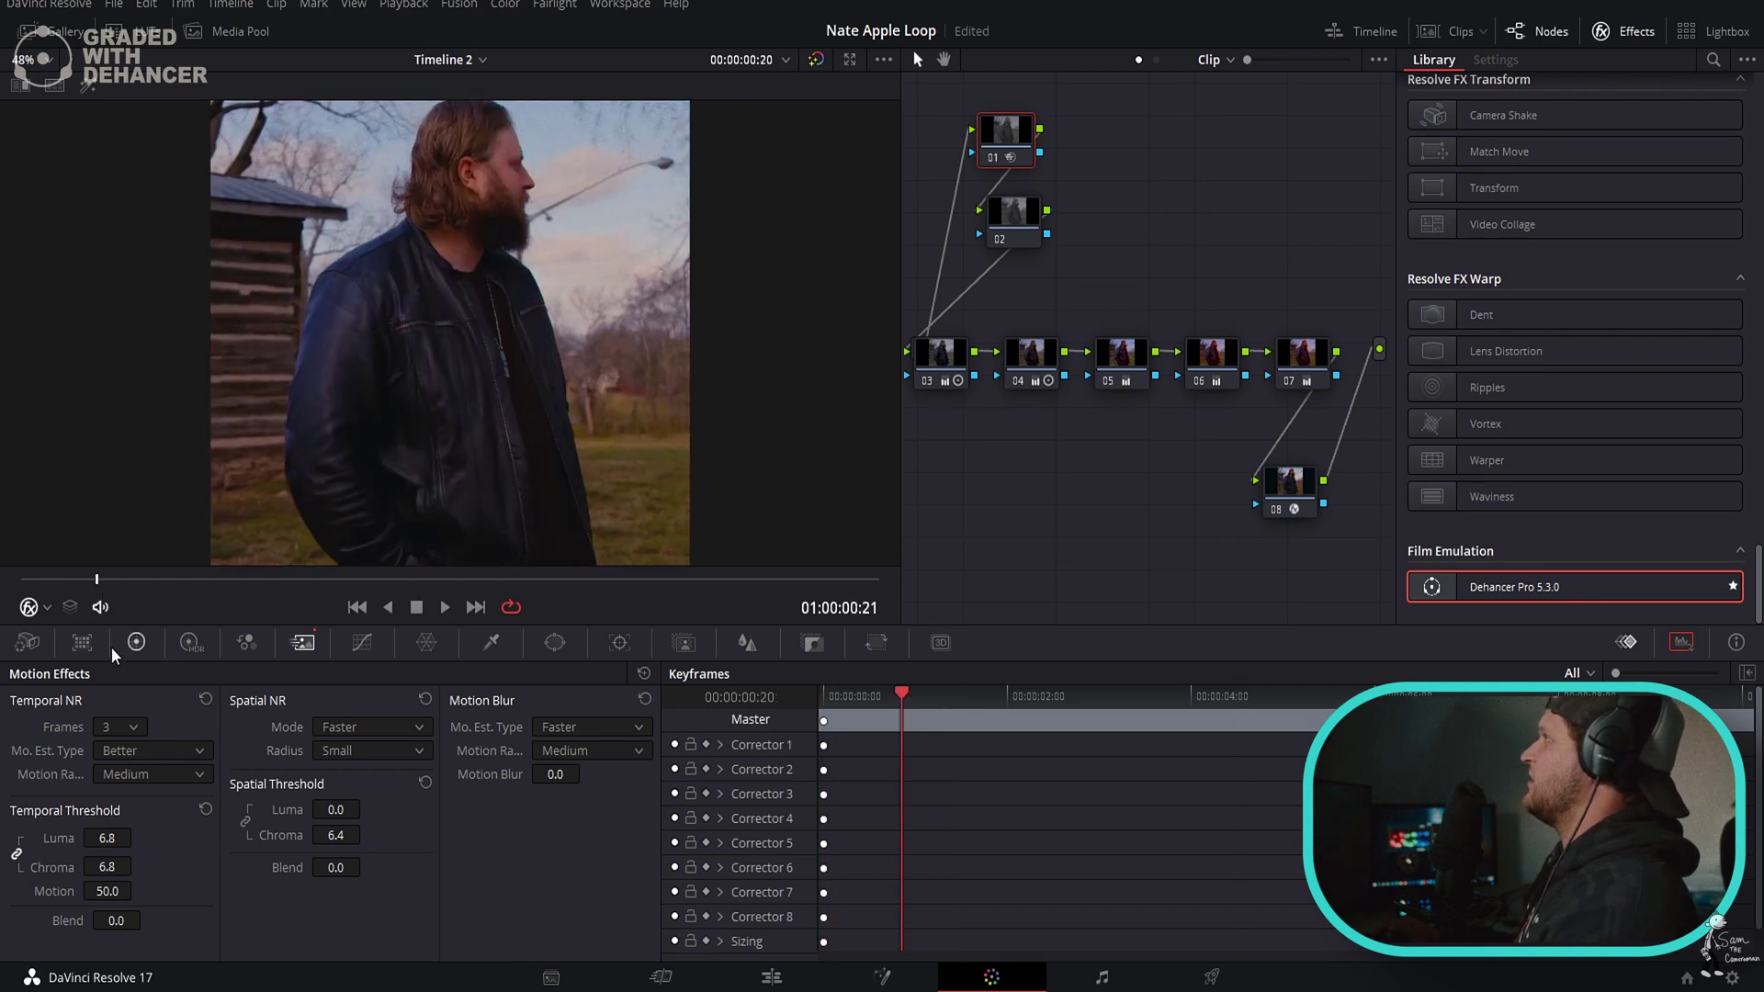
# Switch the palette from Motion Effects back to the primary Color Wheels.
pyautogui.click(135, 644)
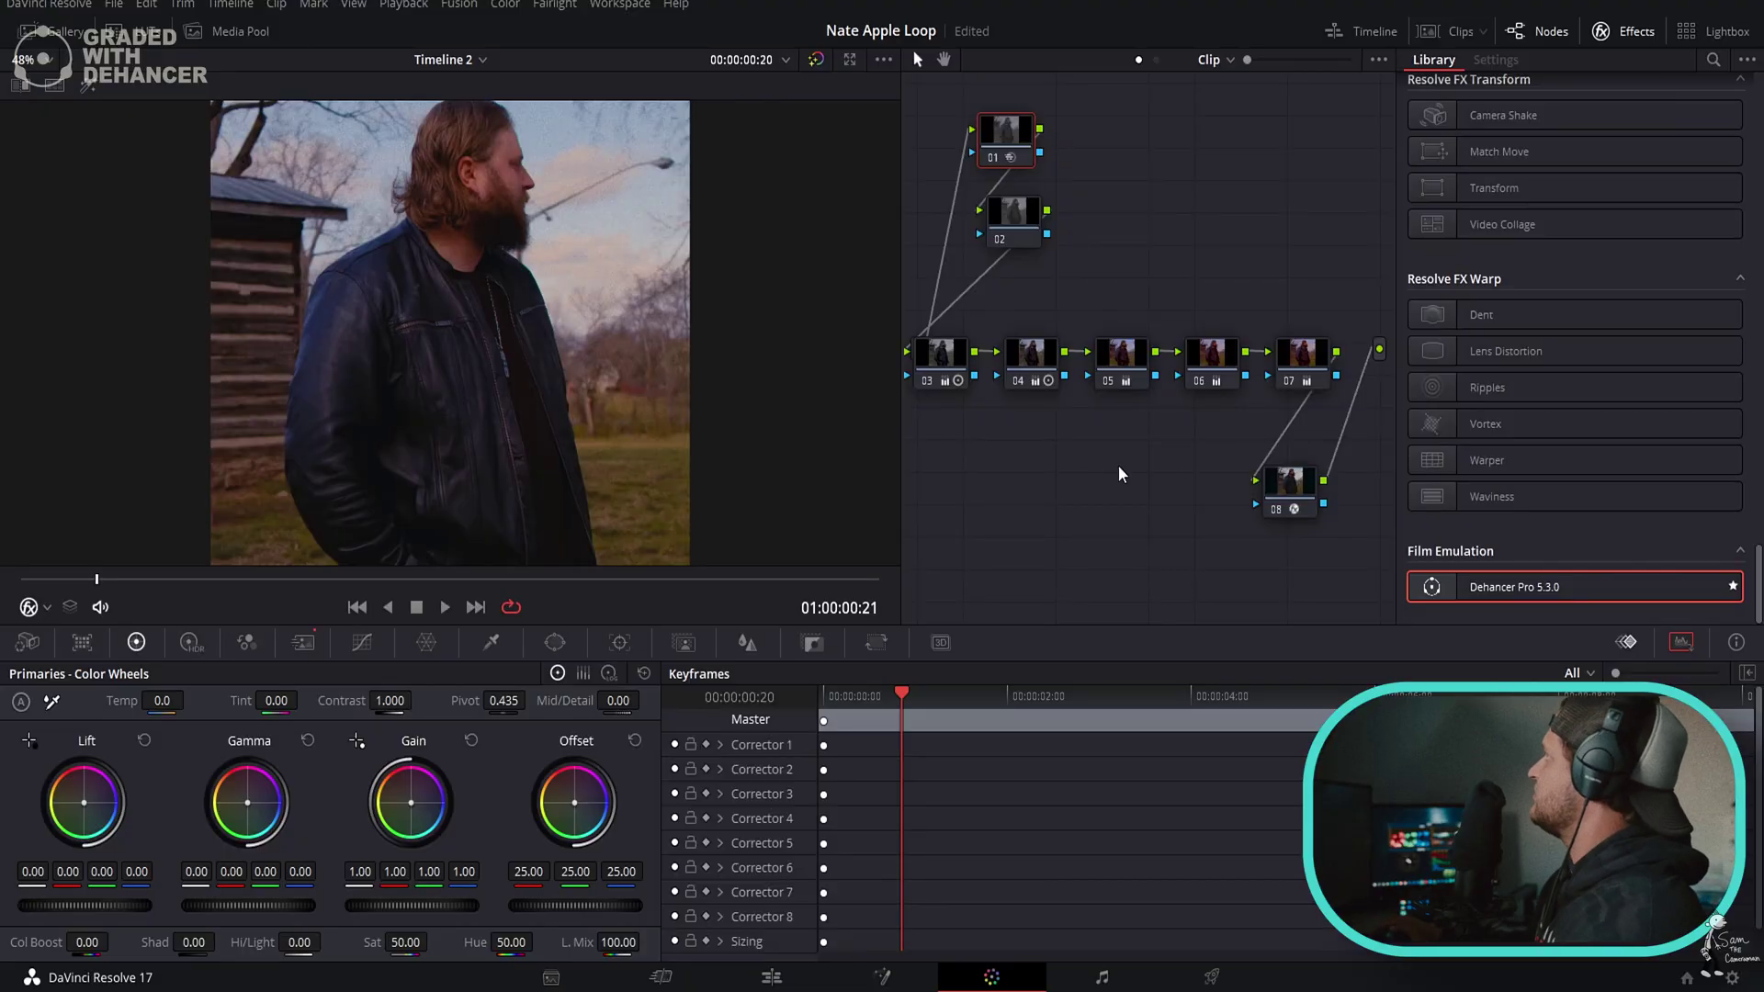
# Enable Bloom in node 08's Dehancer settings and turn on Mask Mode.
pyautogui.click(1288, 482)
pyautogui.scroll(-5, 1598, 393)
pyautogui.scroll(-2, 551, 215)
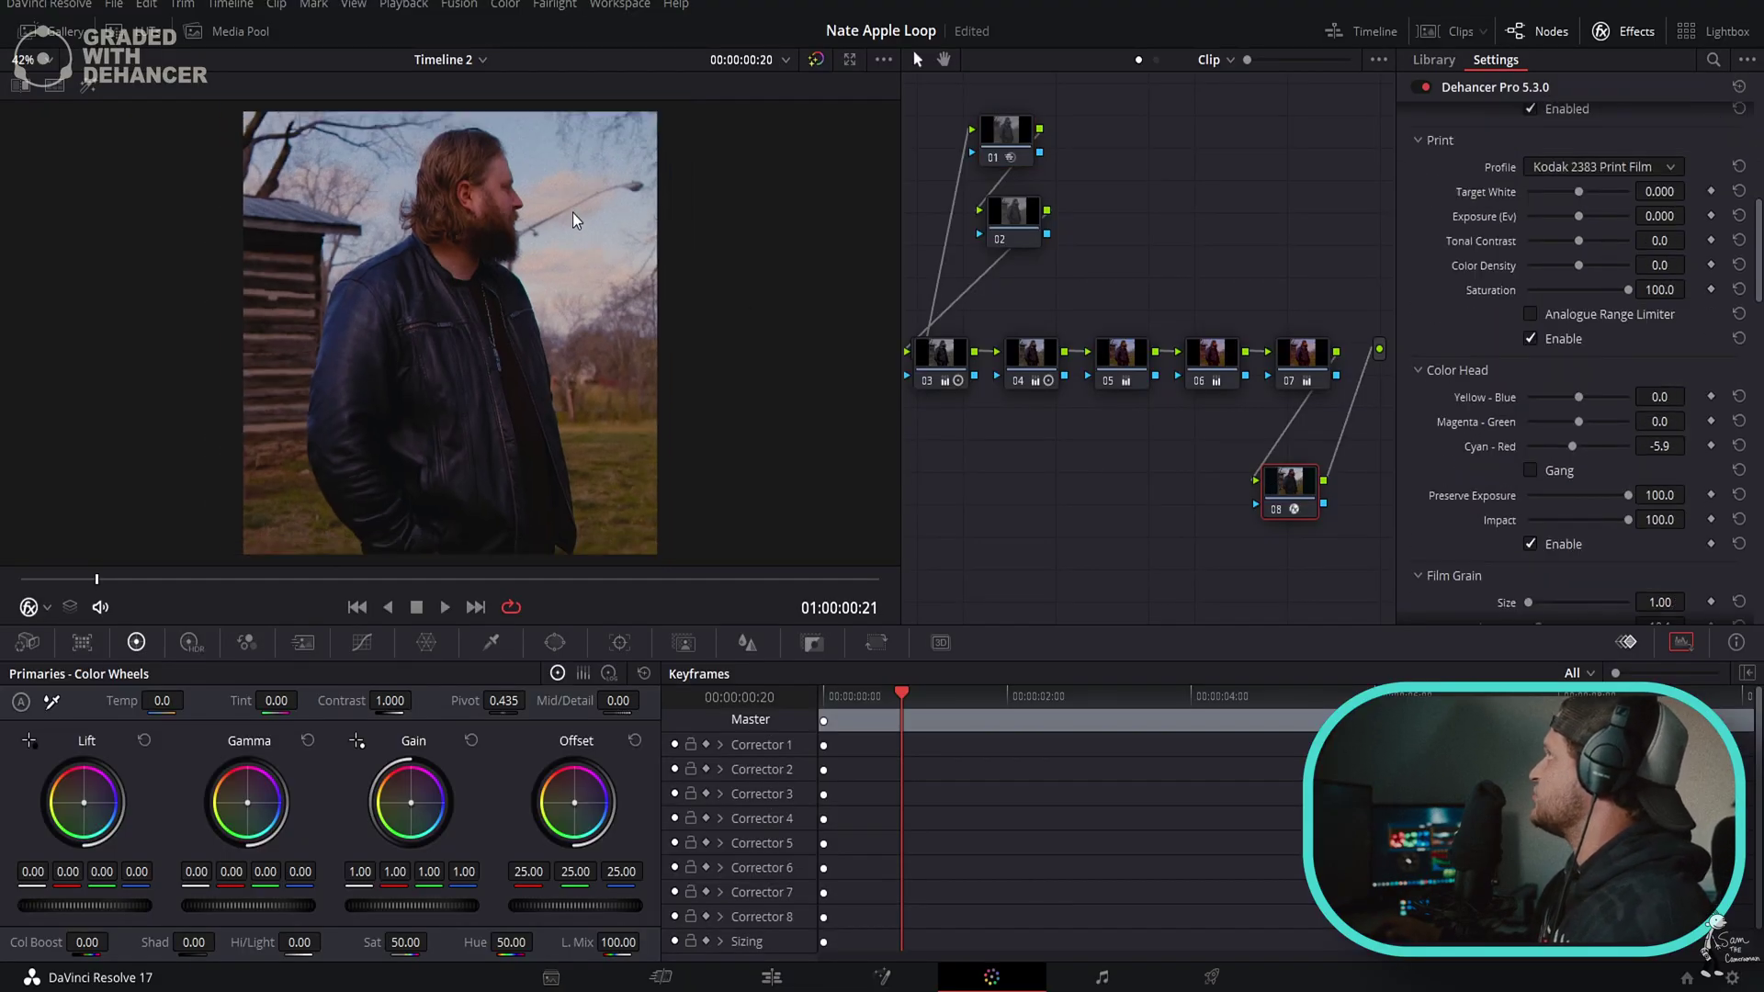
pyautogui.scroll(-4, 1523, 459)
pyautogui.scroll(-6, 1518, 463)
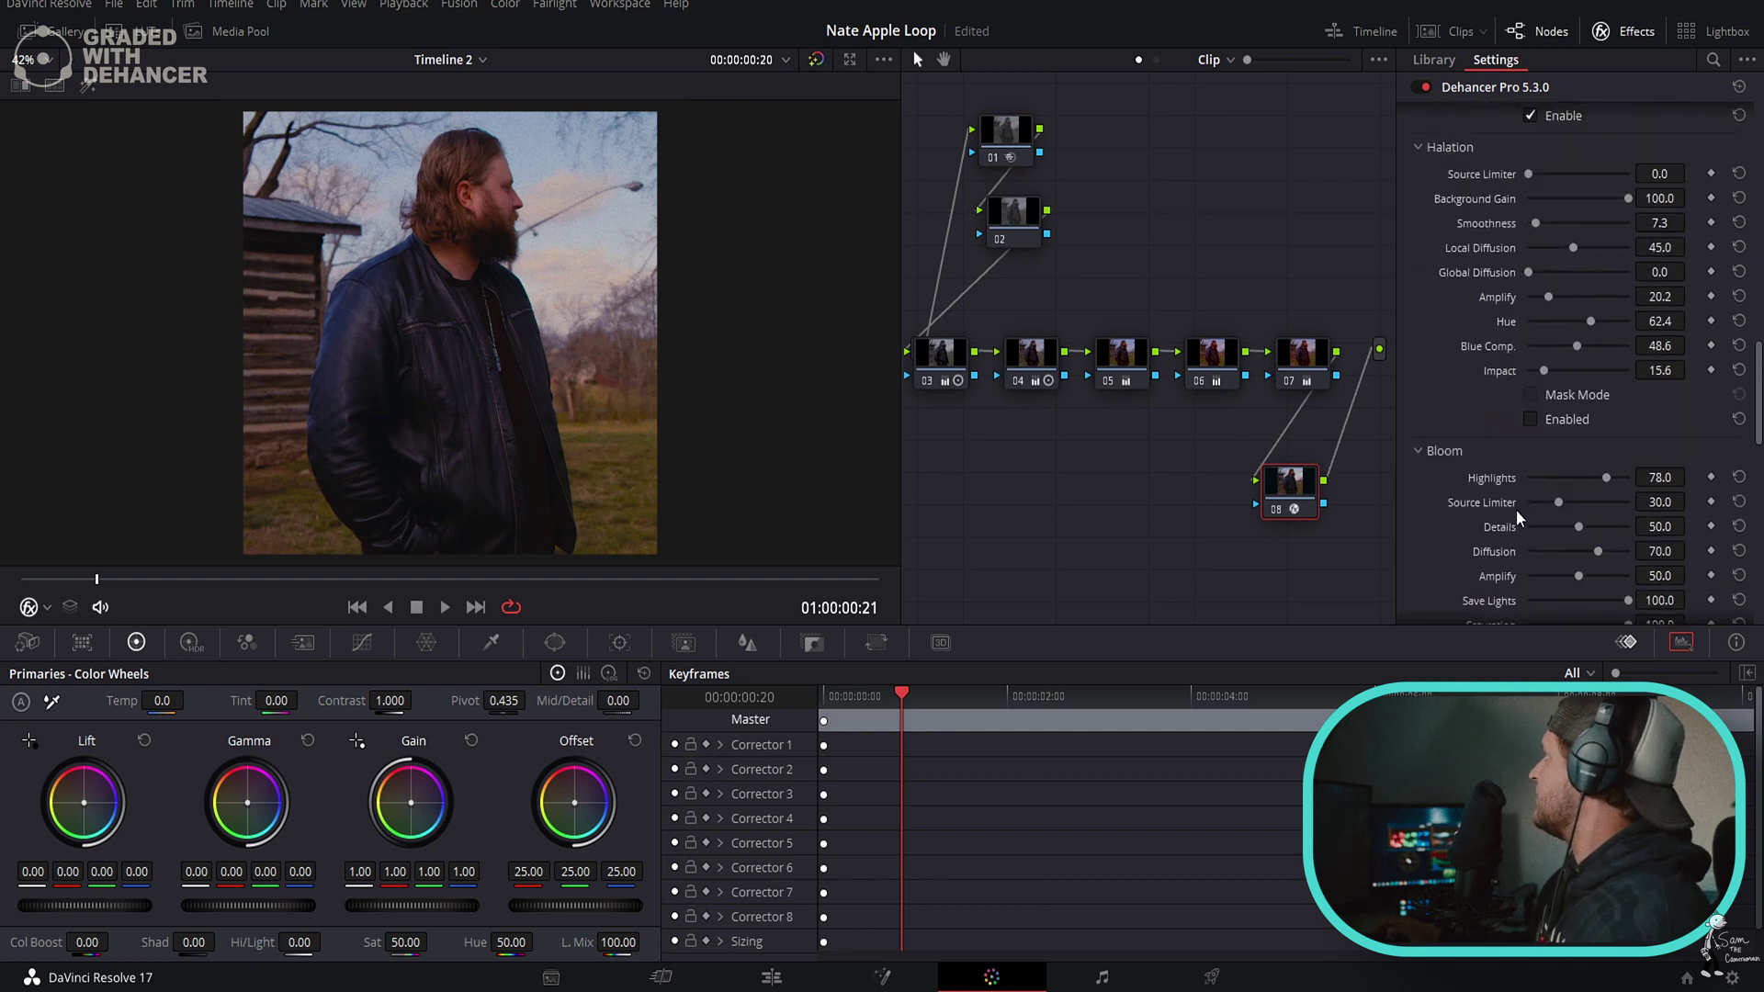
pyautogui.click(1530, 521)
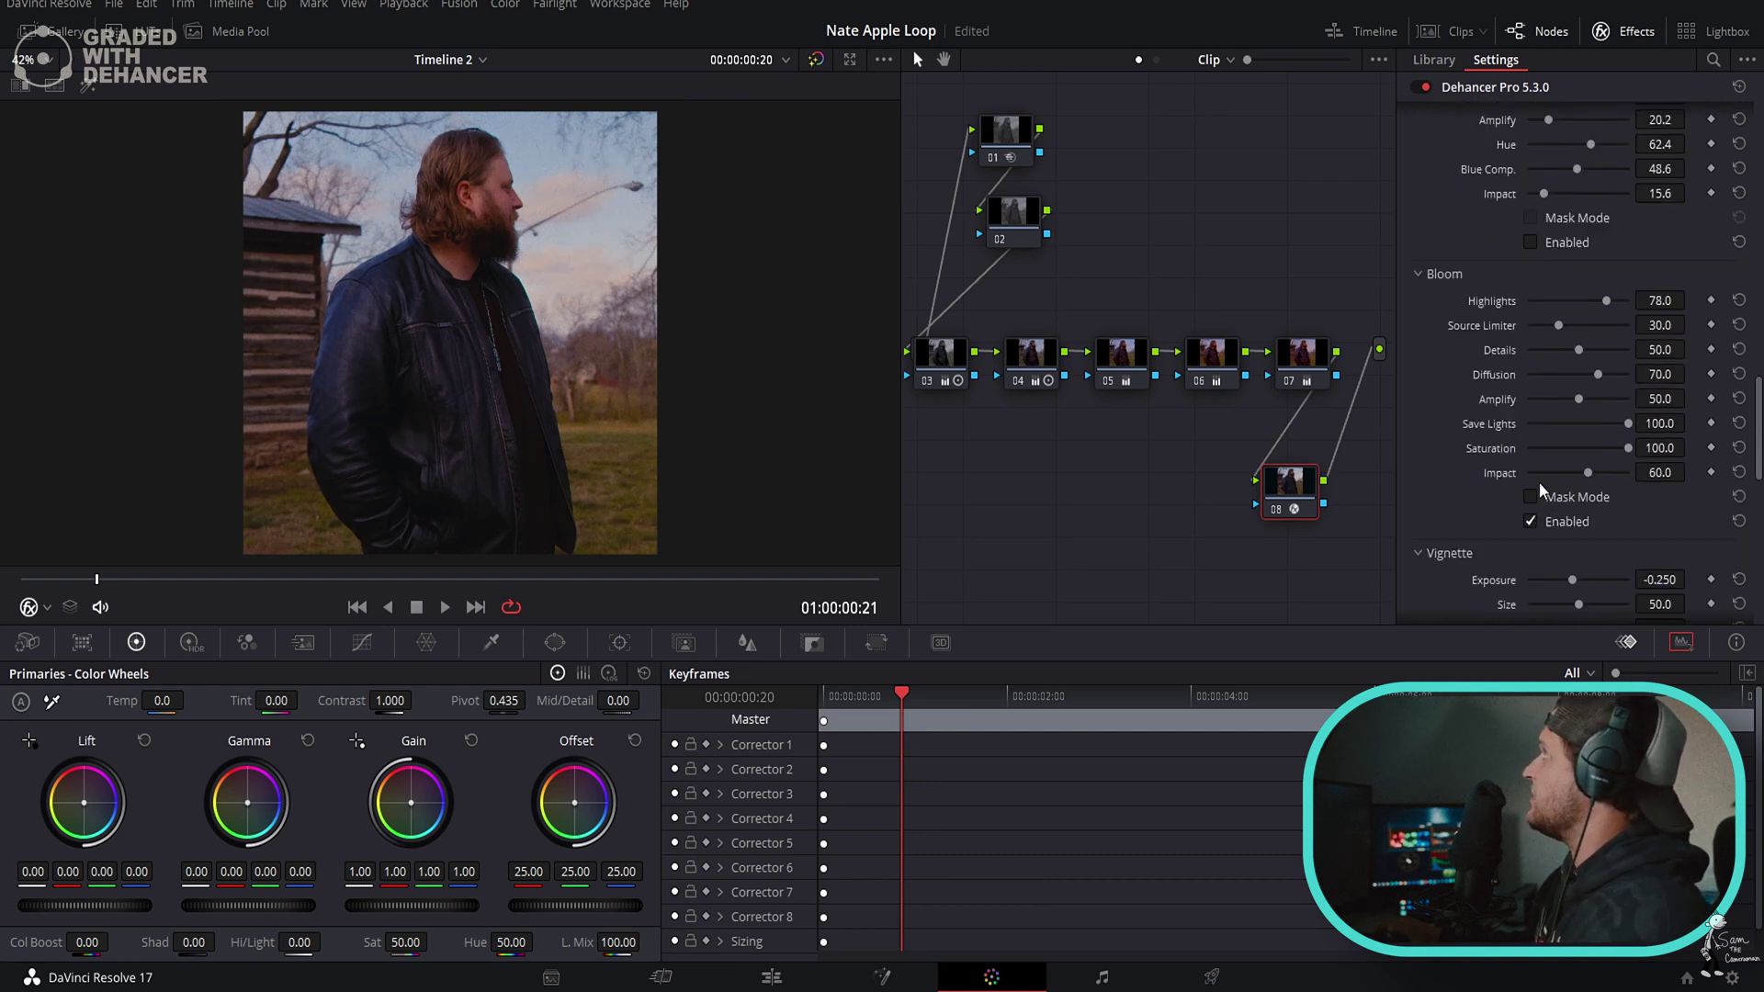
pyautogui.click(1530, 496)
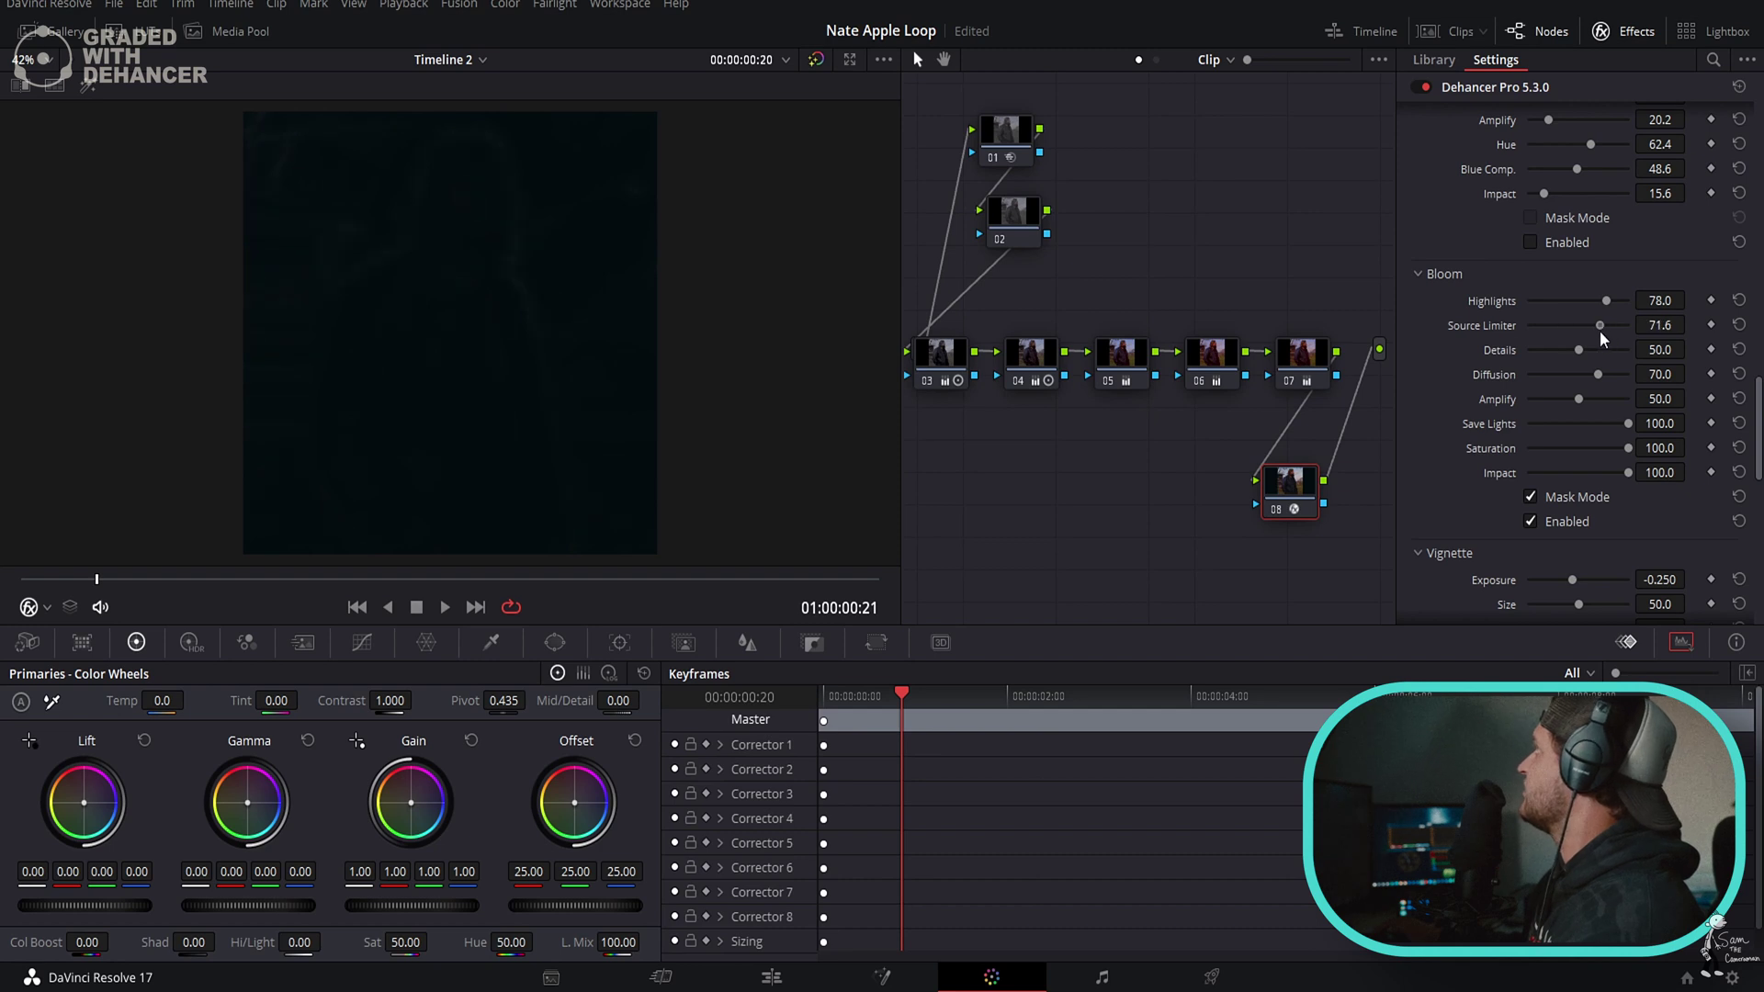
# Set Bloom Source Limiter 0, Details 89.9, Diffusion 100, Amplify 76.2, then exit Mask Mode and compare.
pyautogui.moveTo(1600, 332); pyautogui.dragTo(1528, 327)
pyautogui.moveTo(1601, 373); pyautogui.dragTo(1662, 371)
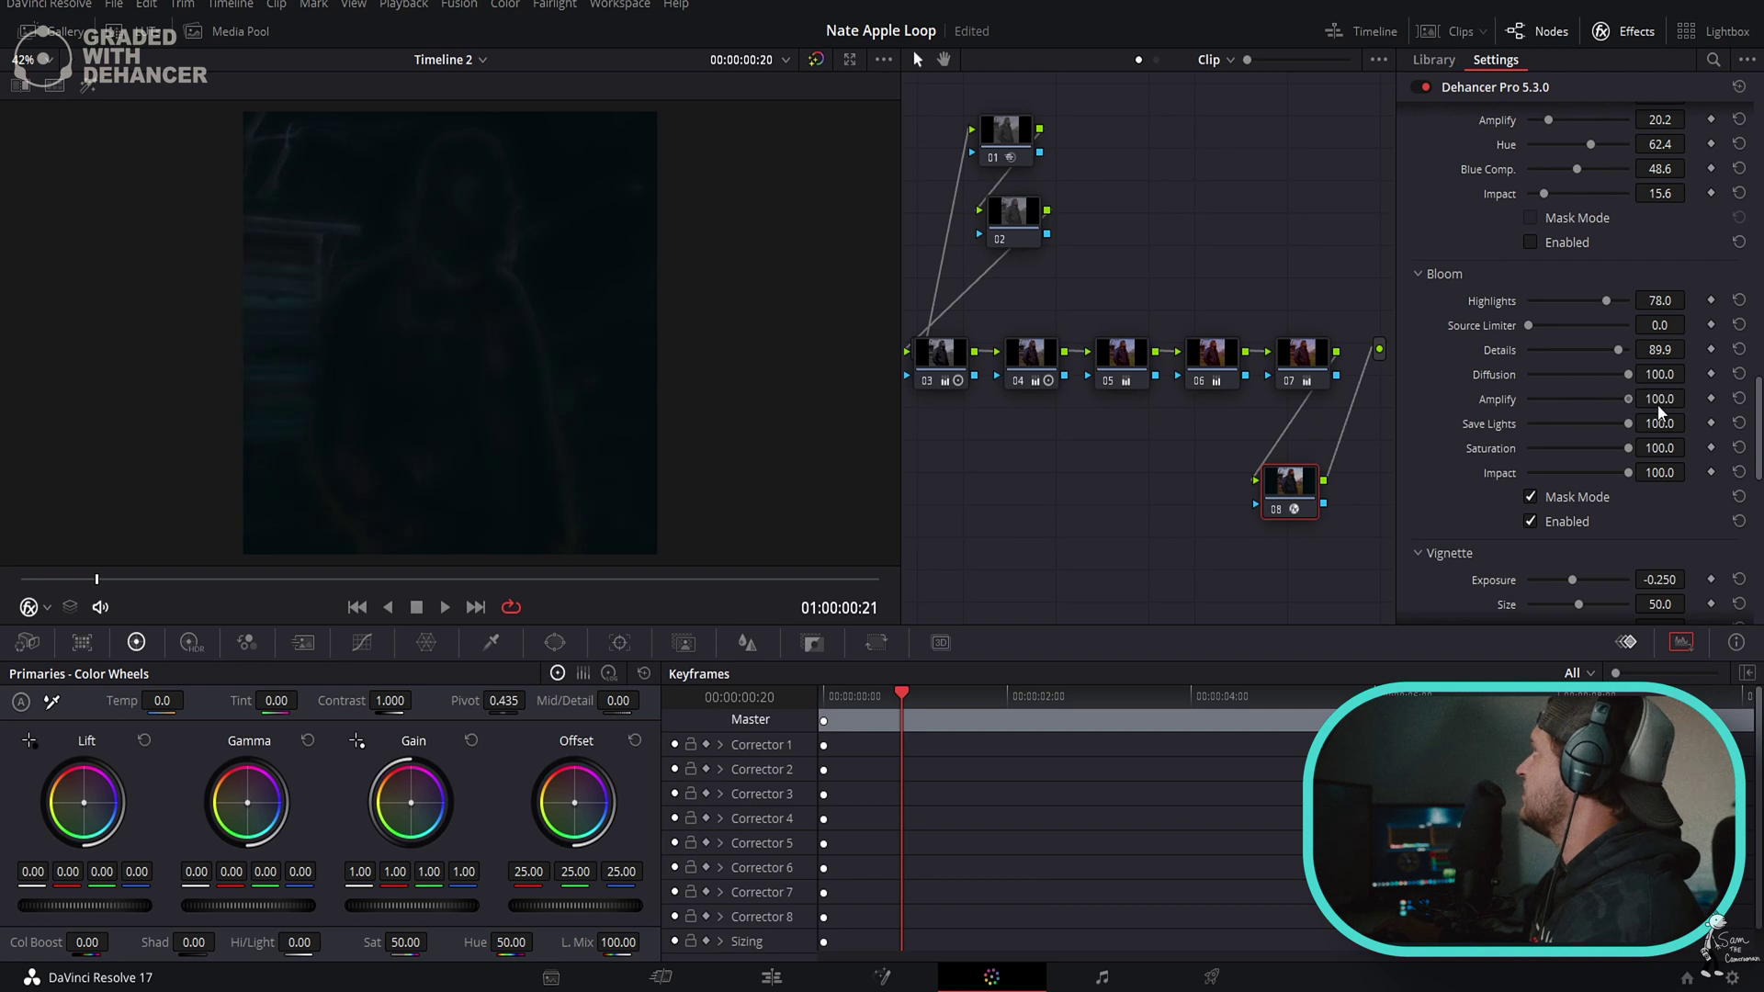
pyautogui.moveTo(1578, 400); pyautogui.dragTo(1606, 418)
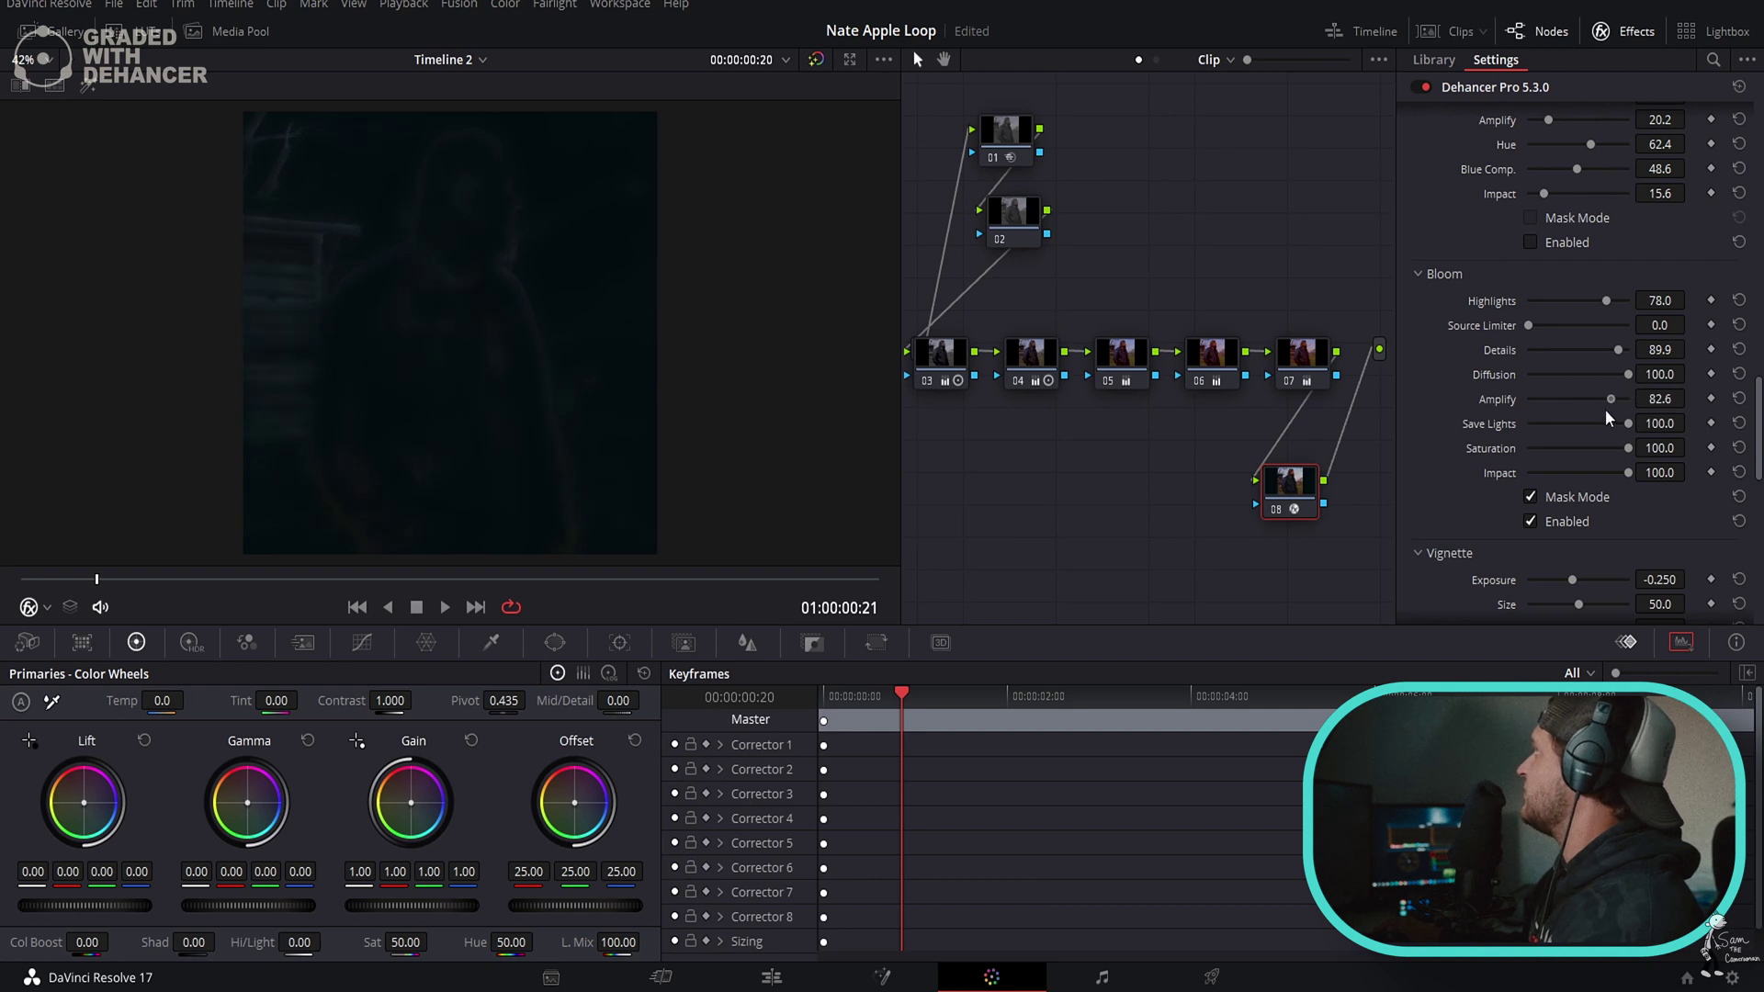
pyautogui.click(1531, 497)
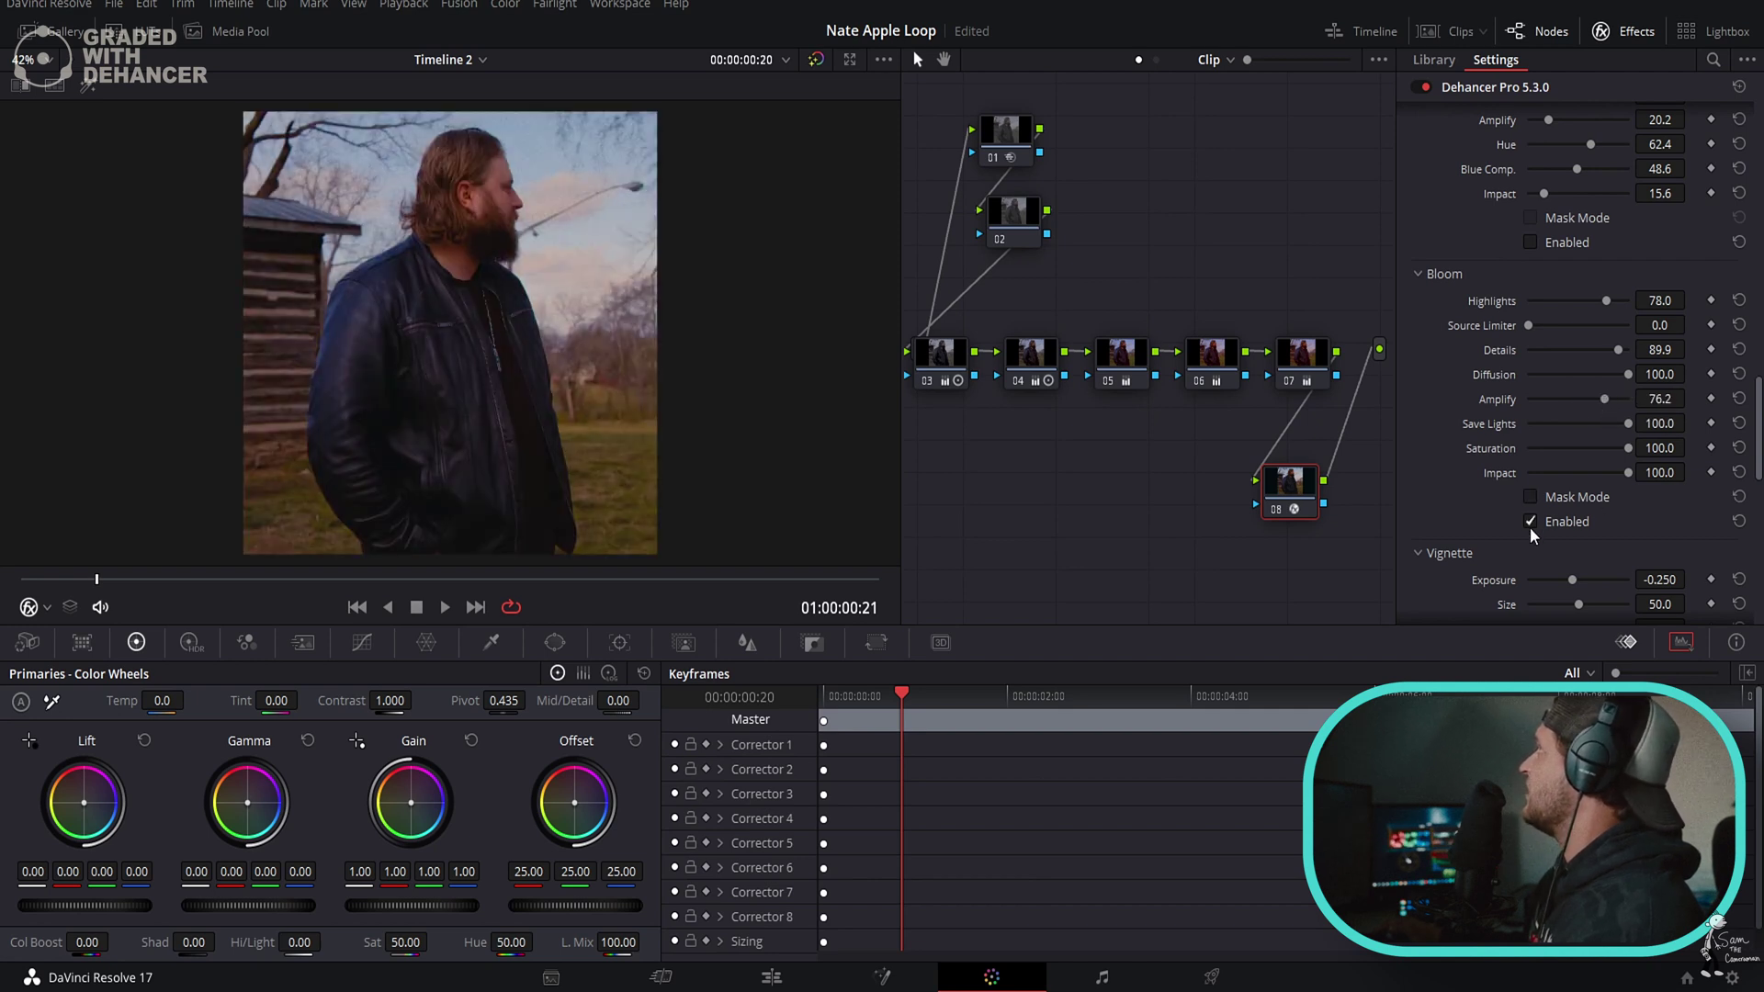
pyautogui.click(1530, 525)
pyautogui.click(1529, 525)
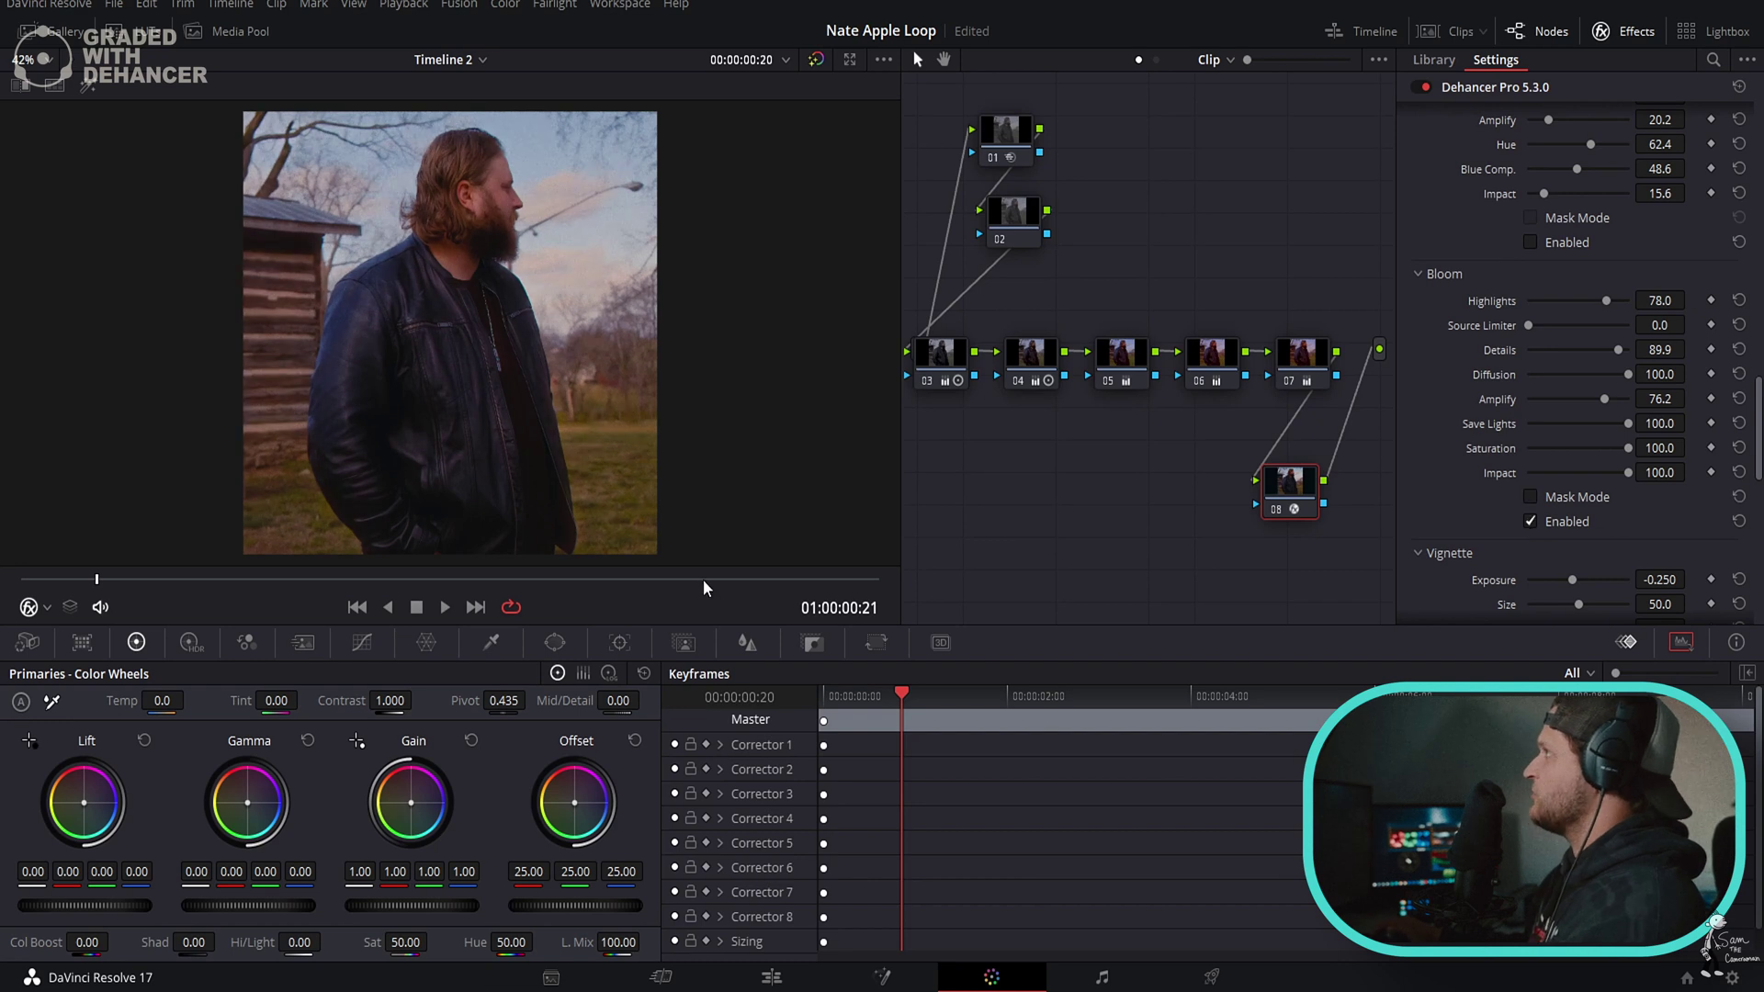
pyautogui.moveTo(57, 584); pyautogui.dragTo(424, 604)
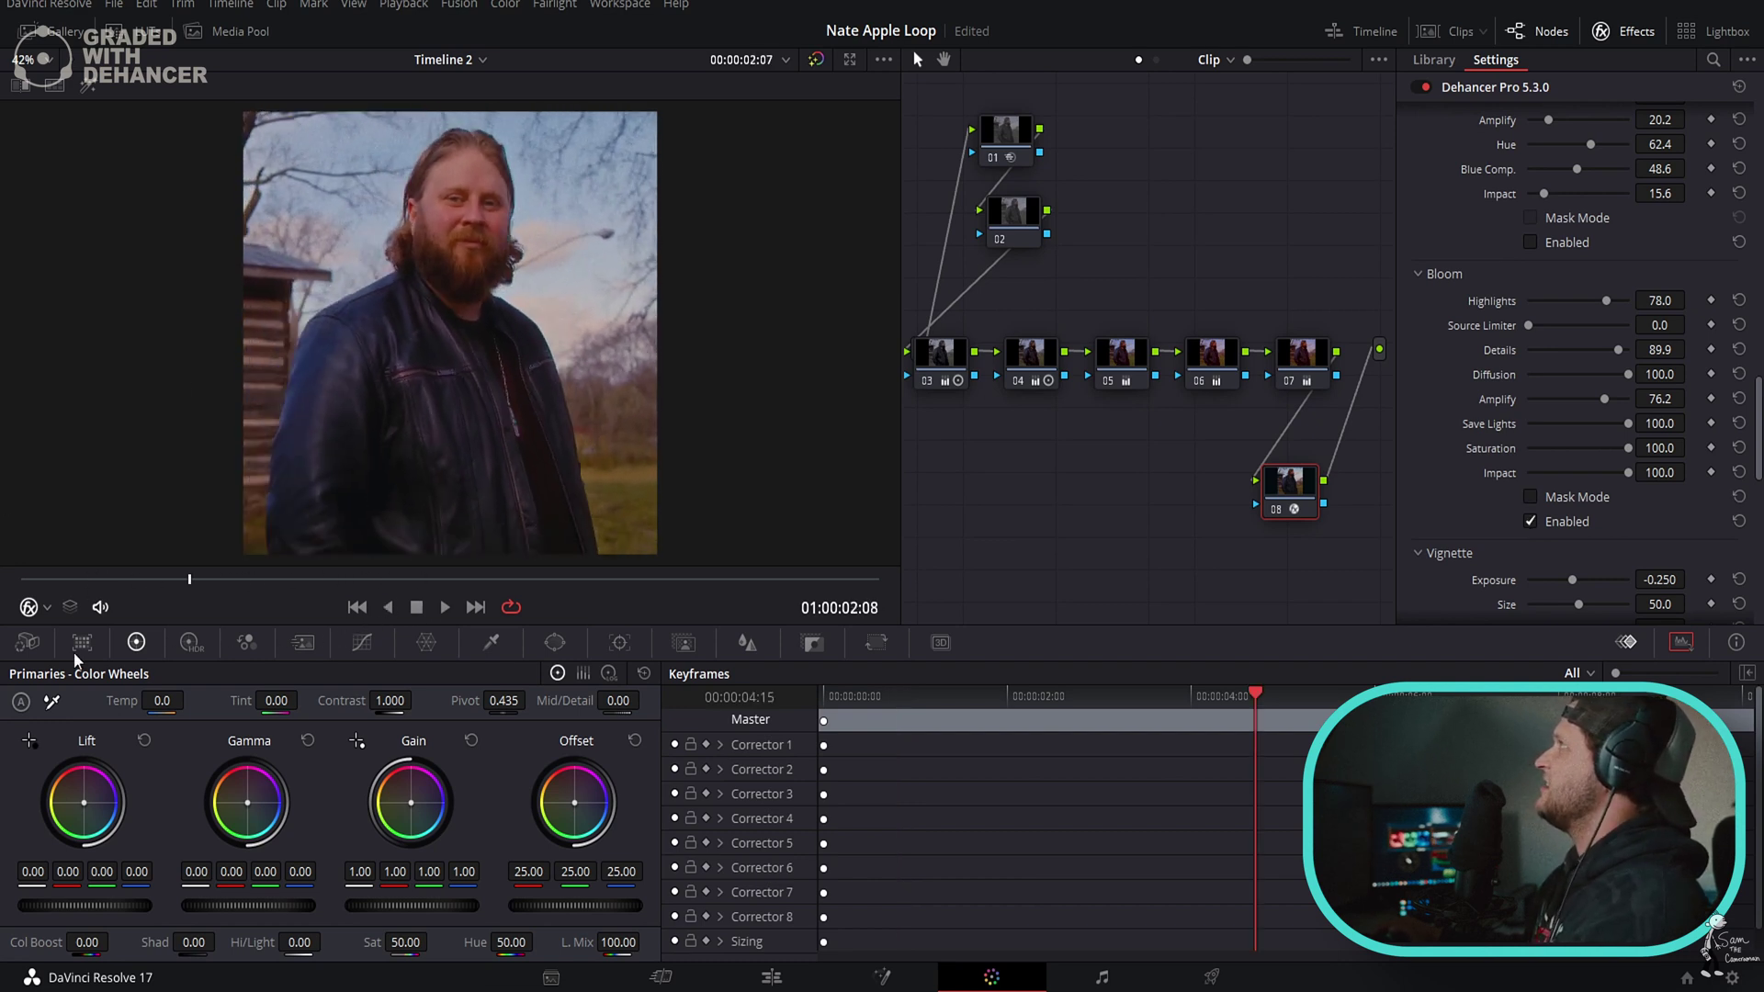